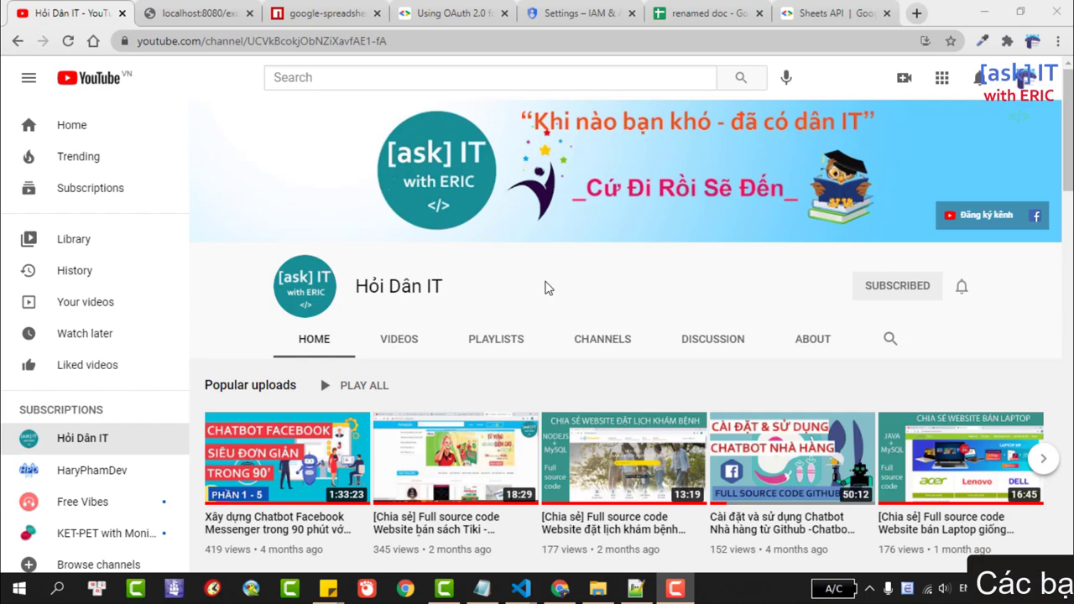
- Open the YouTube channel's PLAYLISTS tab and scroll through its playlists
click(493, 341)
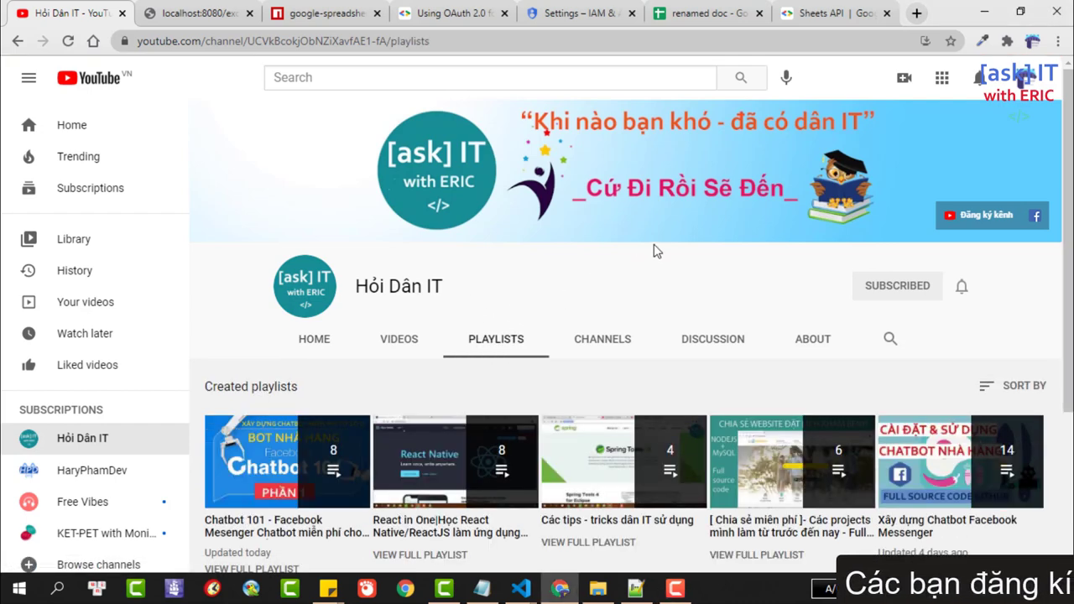
scroll(537, 309, down, 1)
scroll(607, 271, down, 2)
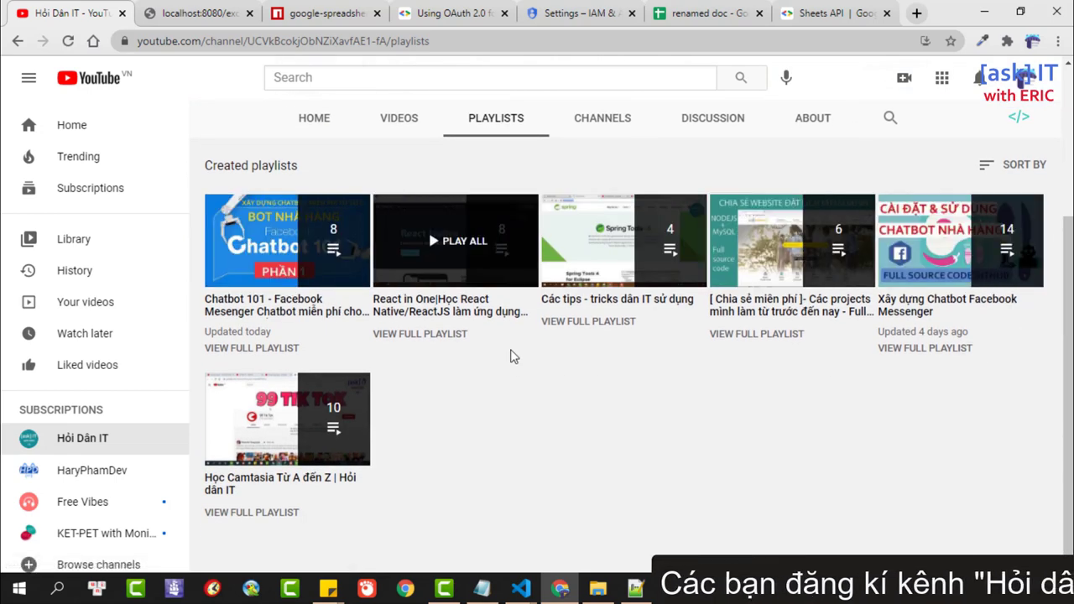
scroll(587, 304, up, 2)
- Return to the channel home, then view the localhost:8080/excel 'Writing data to Google Sheet succeeds!' message
click(329, 276)
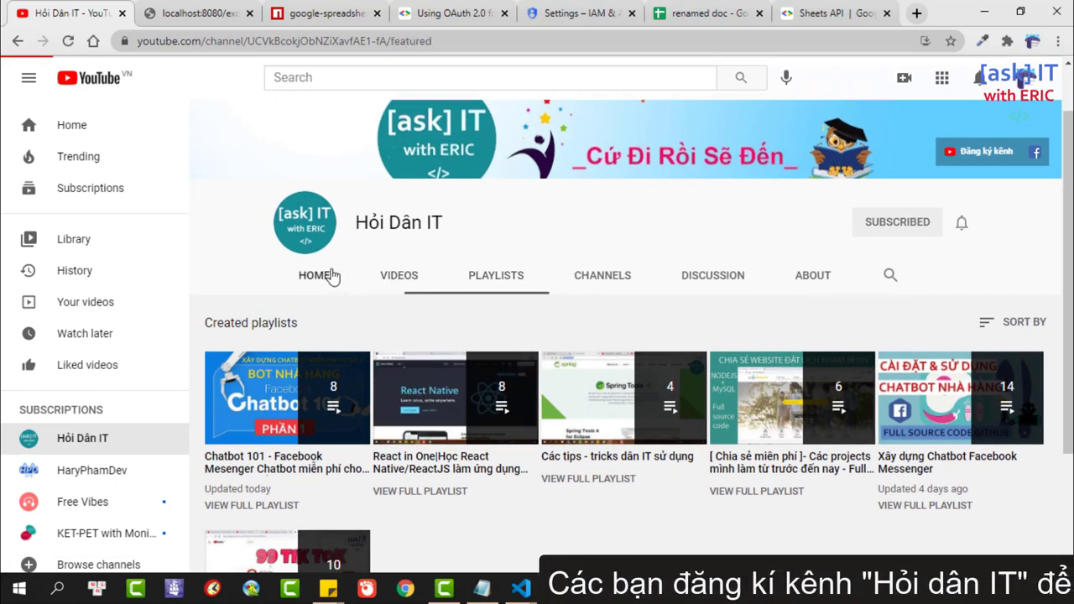
click(200, 12)
click(245, 113)
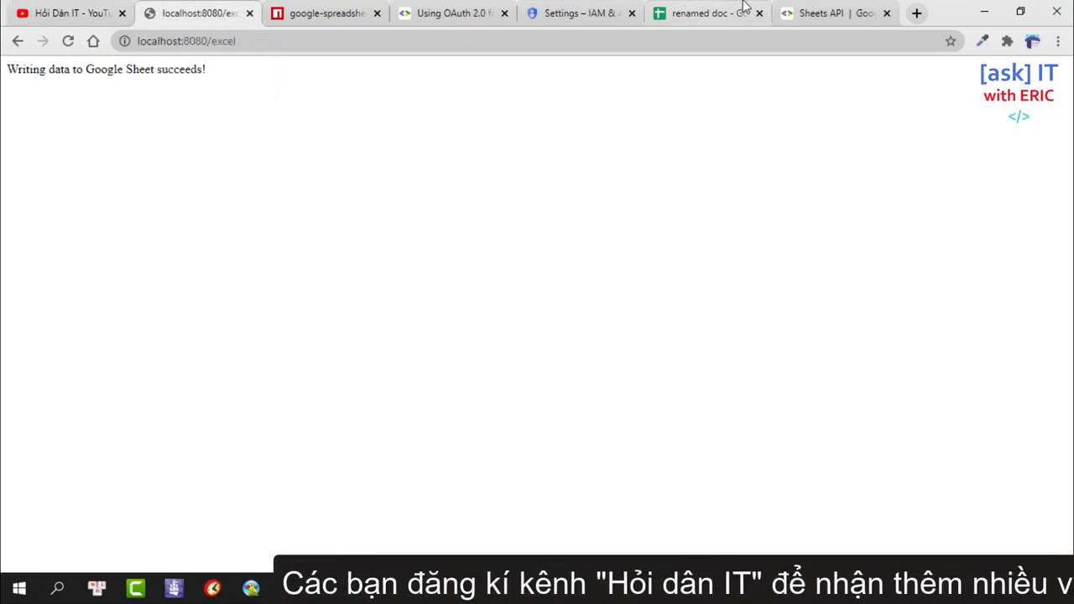
- Switch to the renamed doc spreadsheet and move its tab beside the localhost page
click(705, 13)
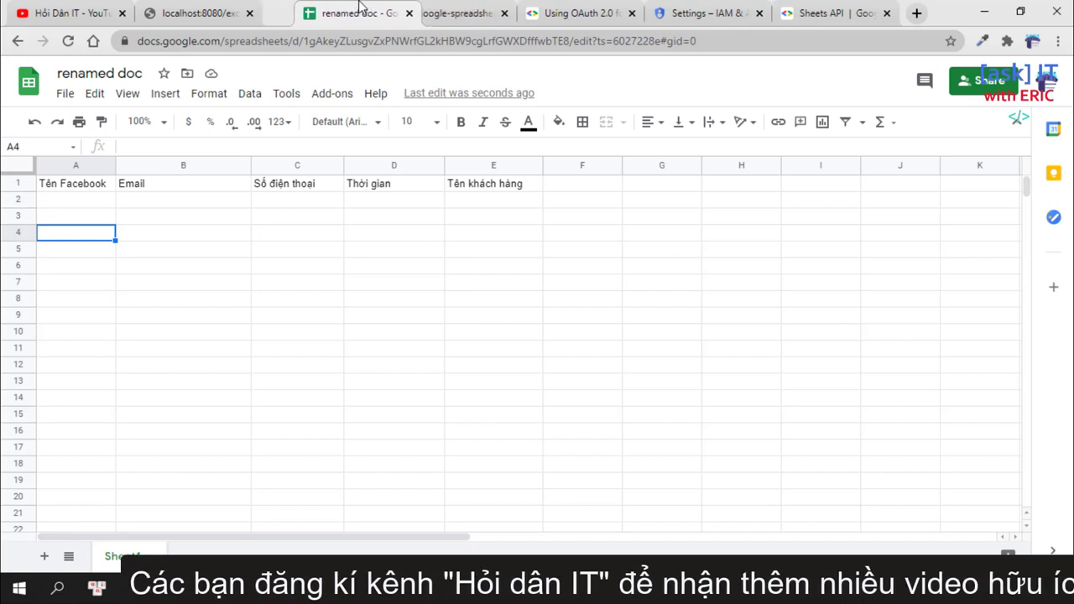
drag(705, 14, 327, 13)
click(225, 247)
click(54, 196)
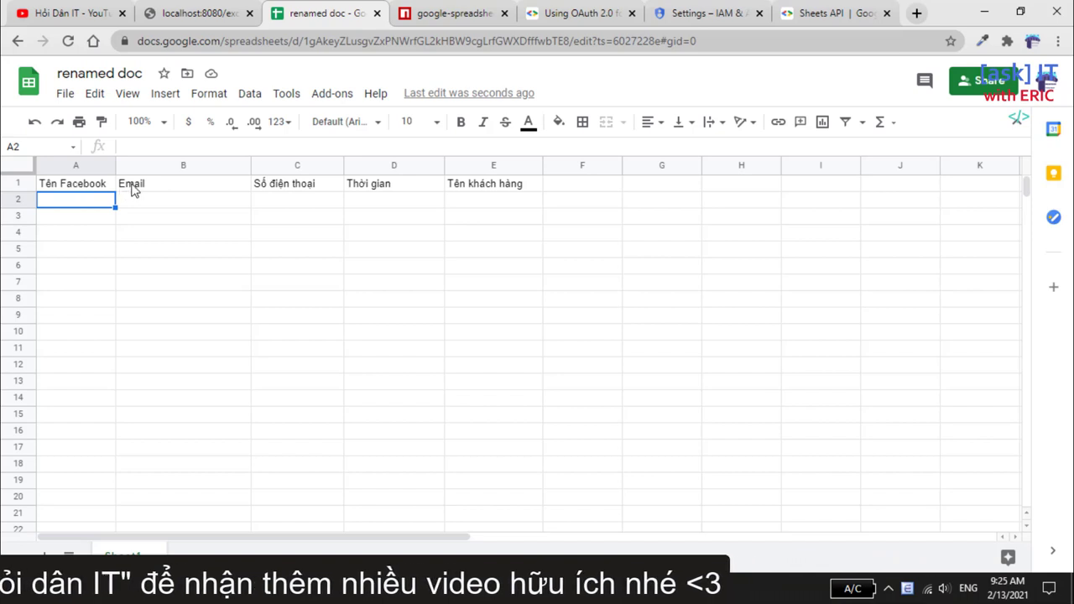
- Inspect the Email, Số điện thoại, Thời gian and Tên khách hàng headers above empty row 2, then return to YouTube
click(131, 185)
click(284, 185)
click(354, 189)
click(480, 186)
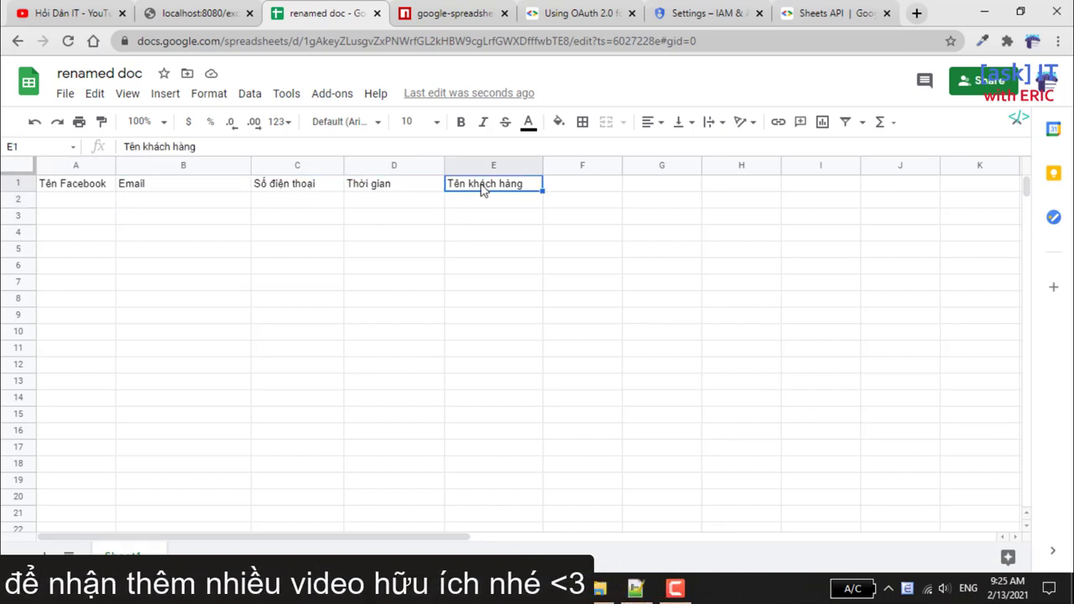
drag(516, 204, 53, 187)
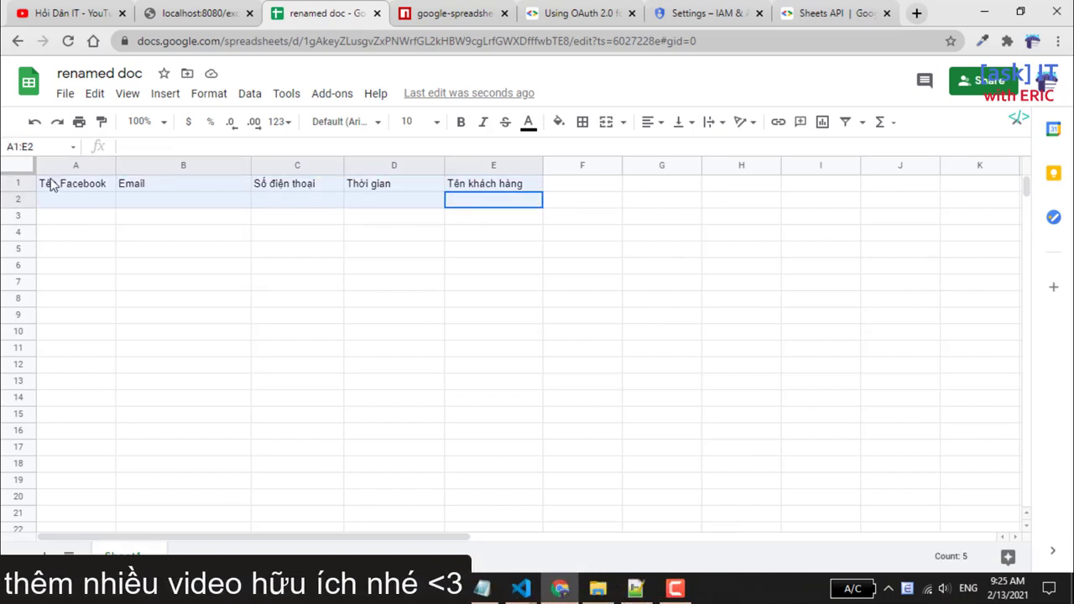
click(95, 8)
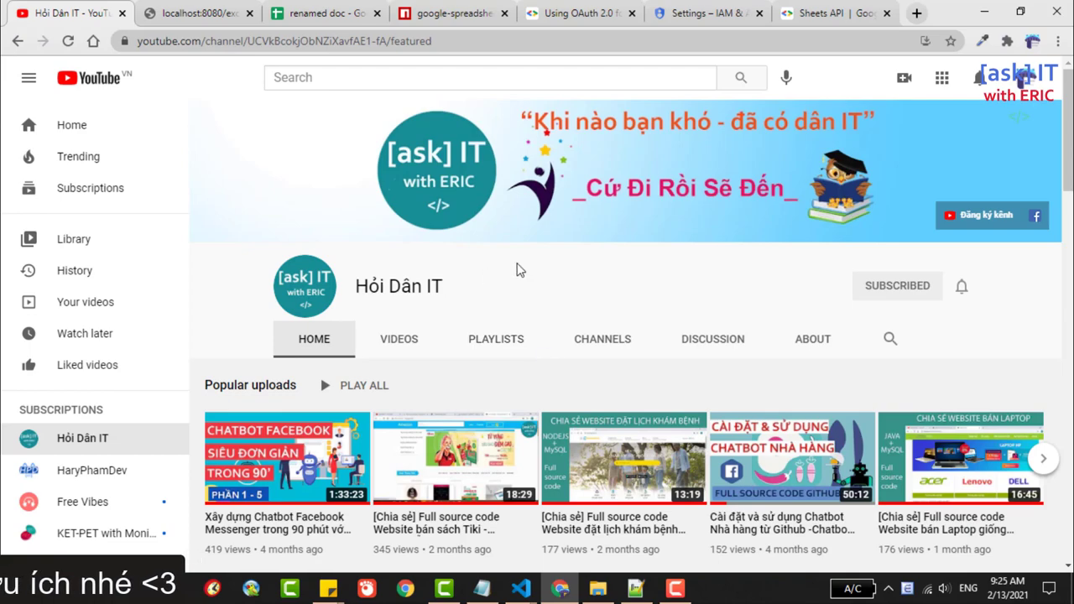
- Advance the Chatbot 101 playlist carousel to parts 4–8, then return to renamed doc
scroll(541, 357, down, 1)
scroll(450, 321, down, 4)
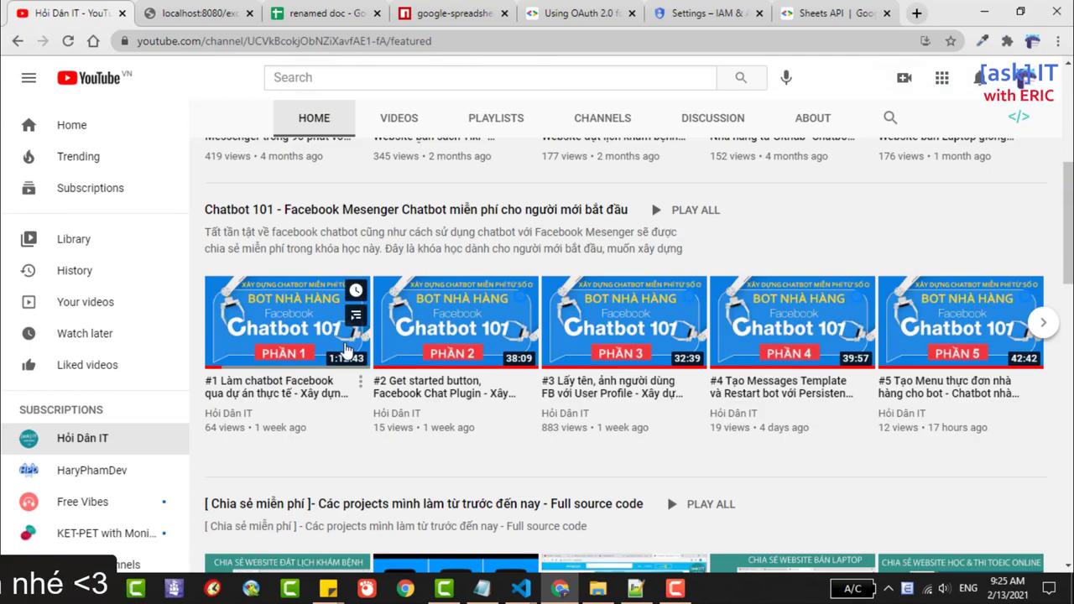
click(1046, 326)
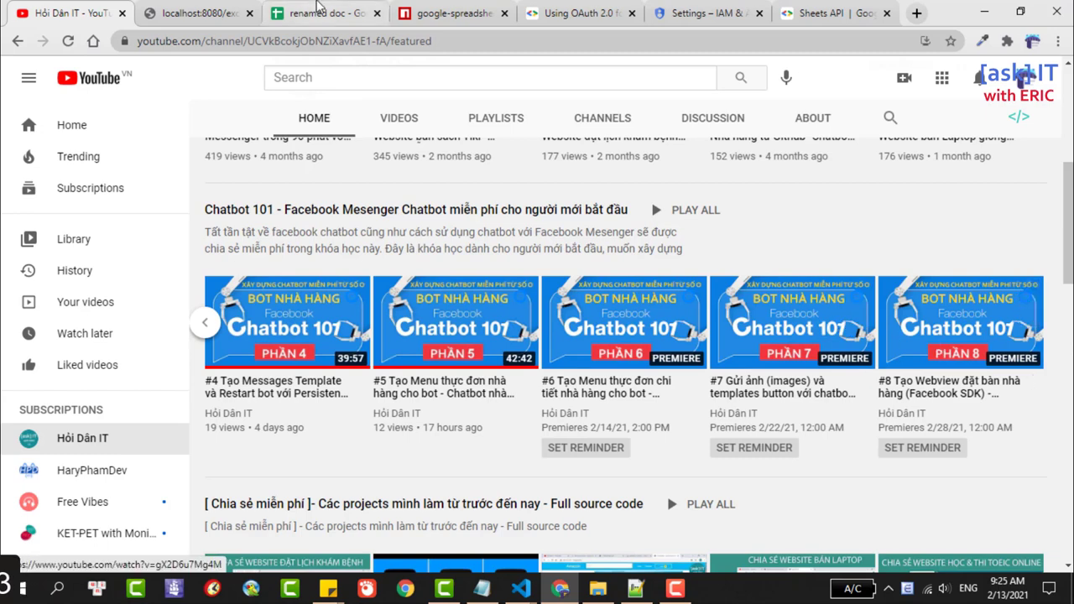
click(316, 8)
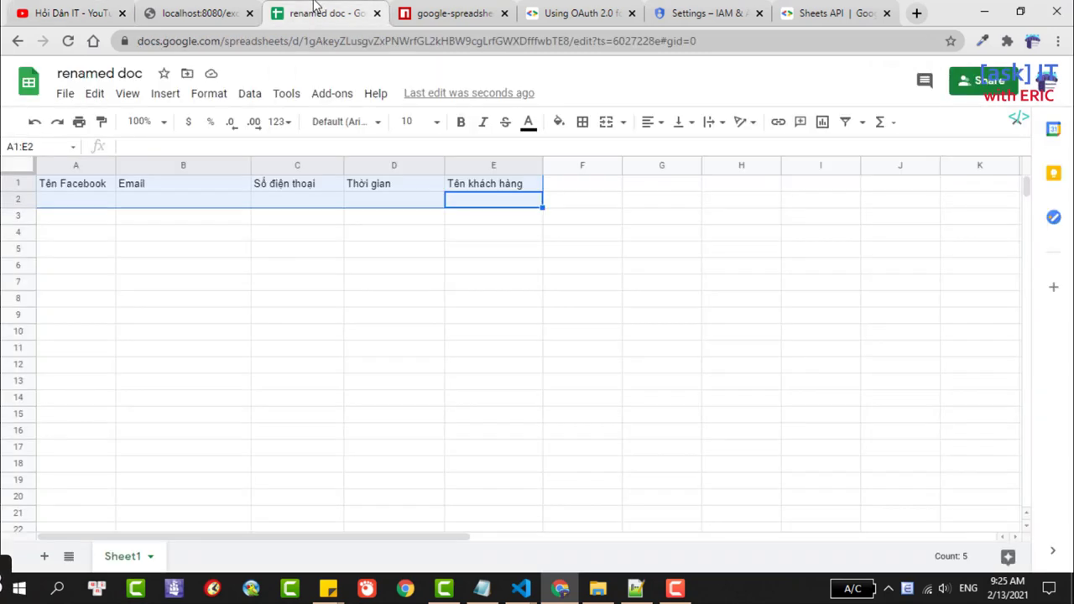
- Reload the localhost:8080/excel page to write data into renamed doc's empty row 2
click(71, 203)
drag(534, 203, 48, 201)
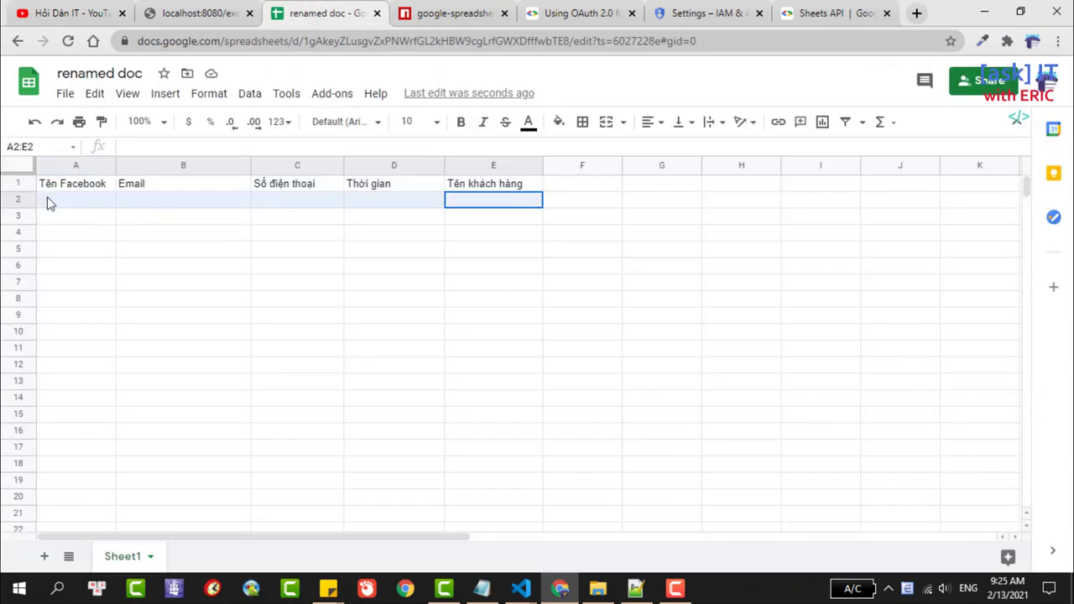
click(184, 9)
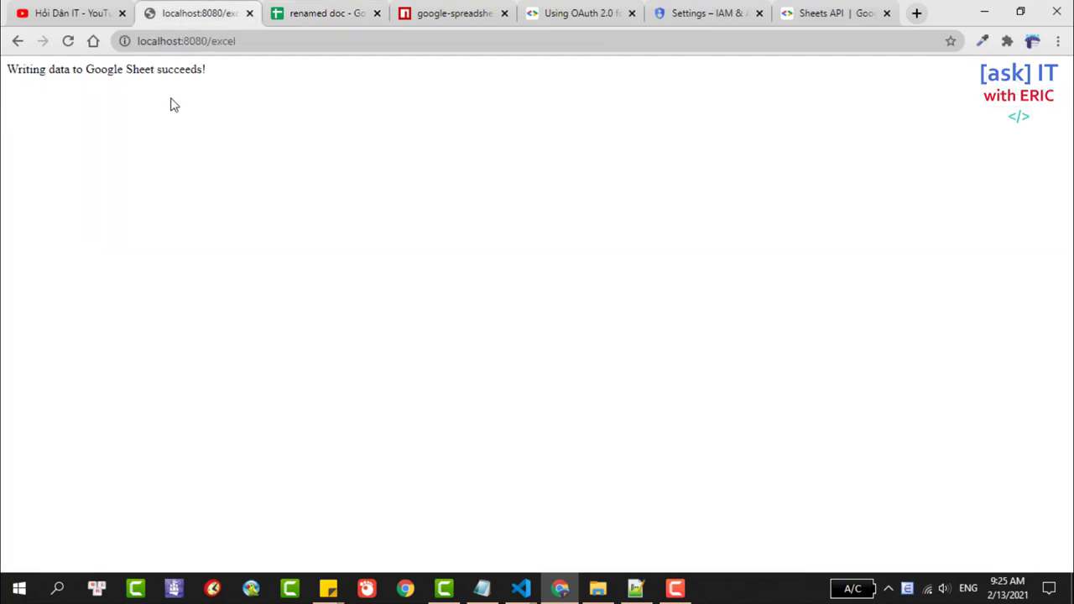
click(68, 42)
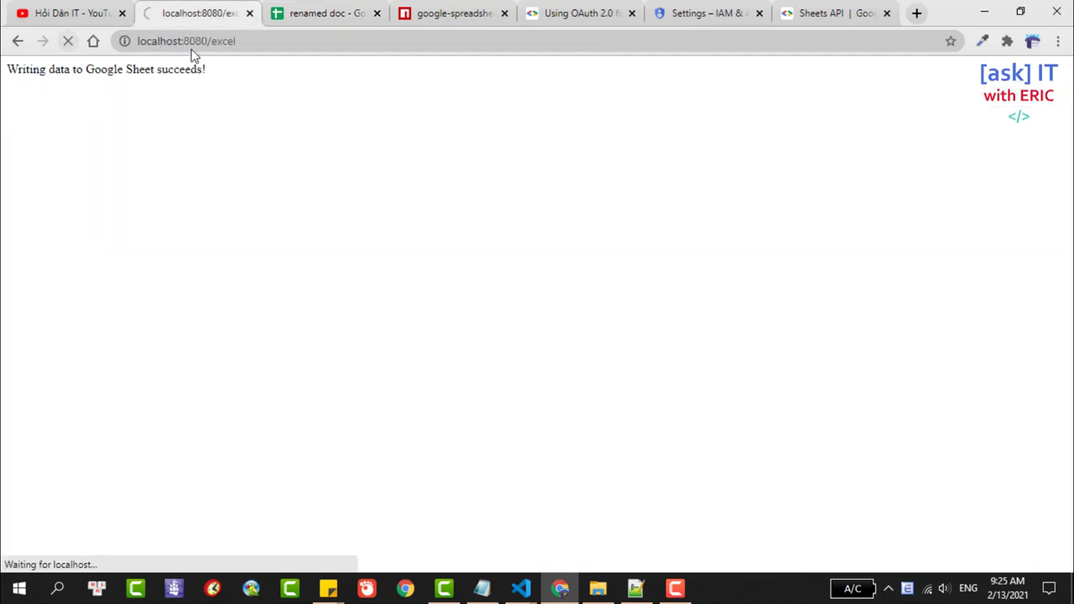
drag(245, 41, 218, 42)
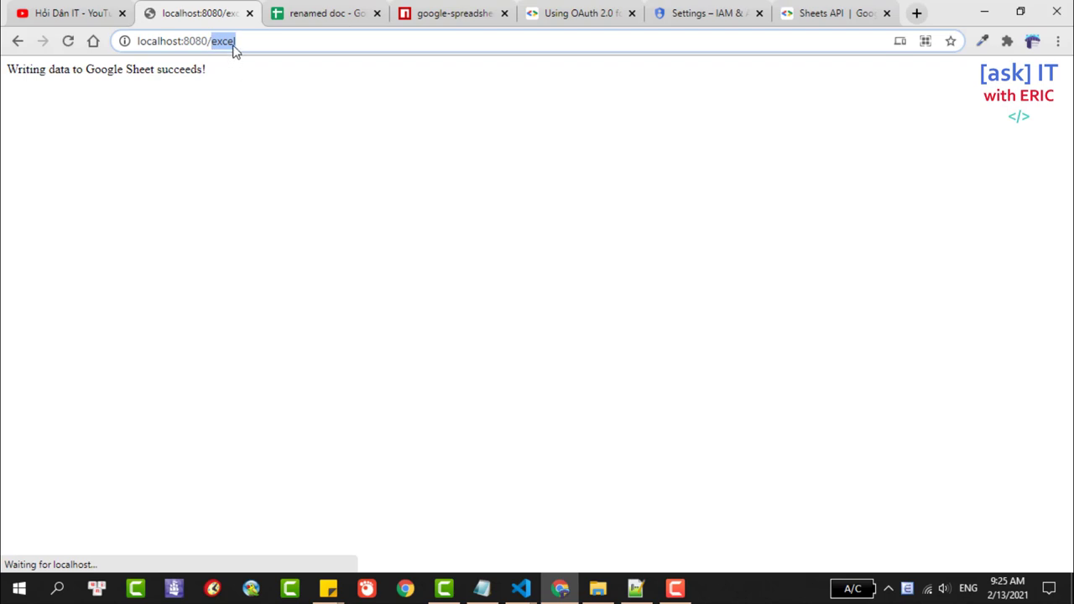
- Check that row 2 now holds name, email, phone, the 09:25 13/02/2021 timestamp and customer name
click(299, 8)
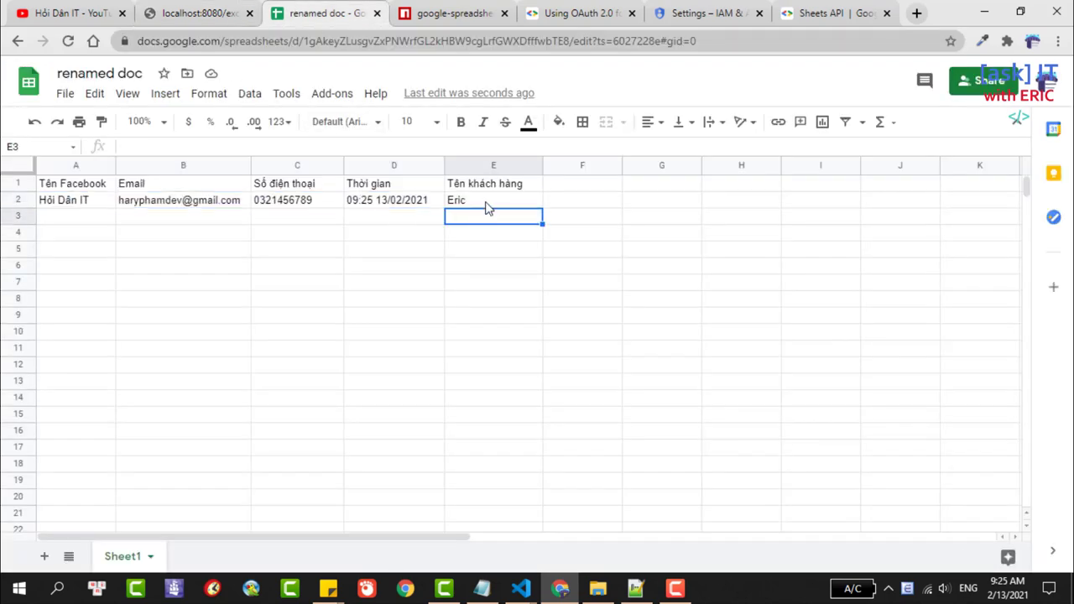
drag(490, 203, 59, 201)
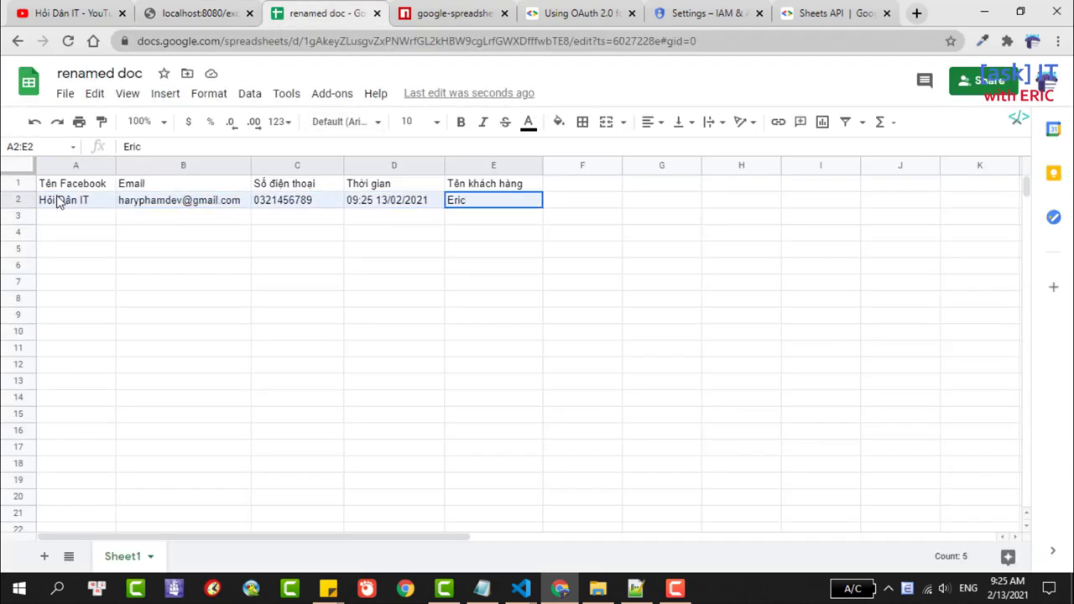
click(438, 249)
drag(458, 203, 71, 212)
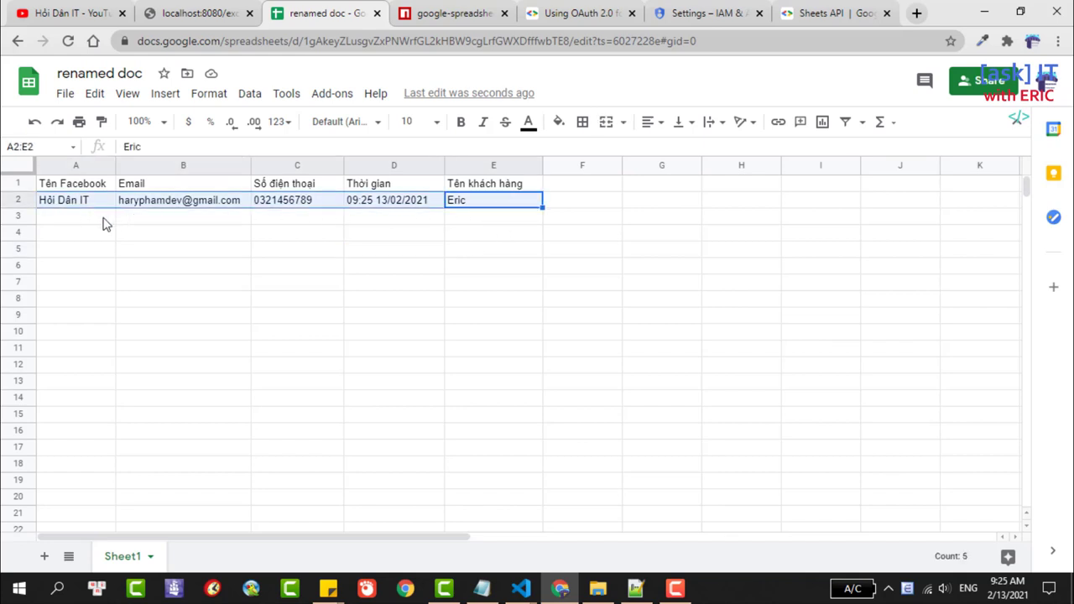
click(104, 221)
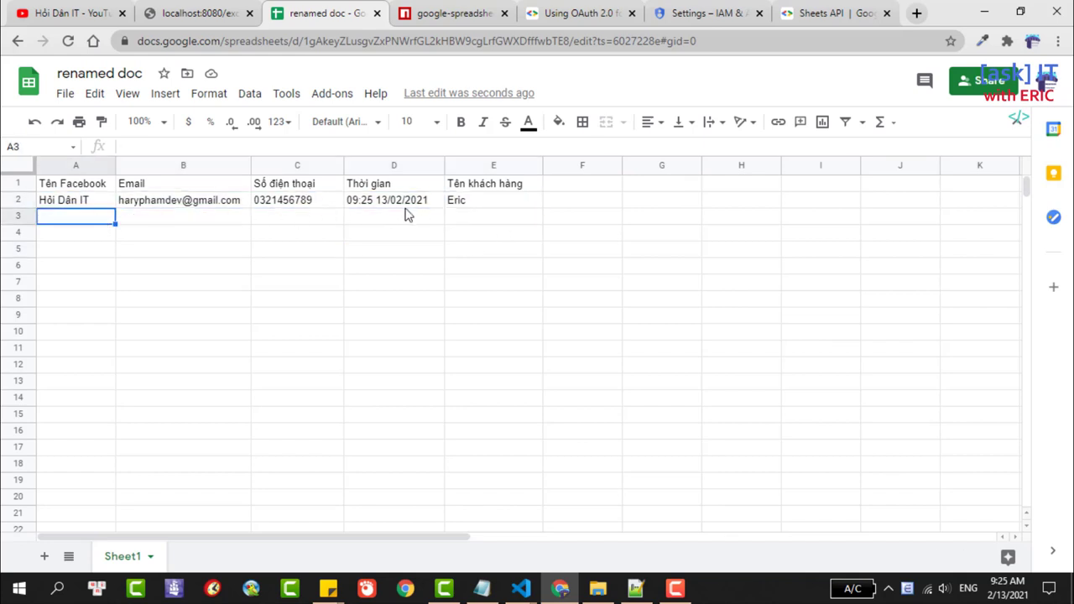
click(495, 220)
shift+click(42, 203)
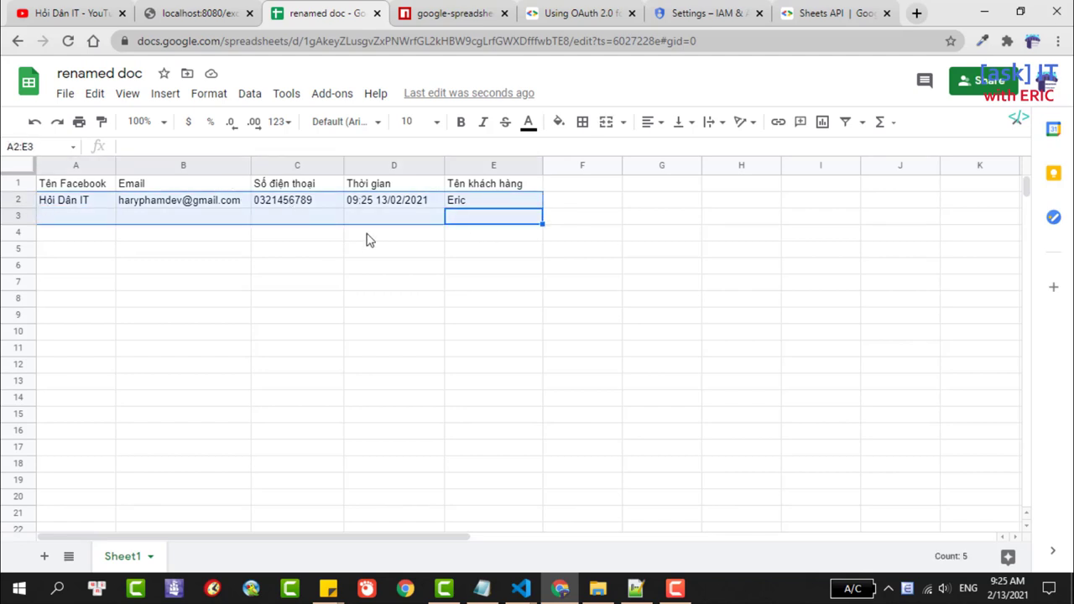
click(468, 236)
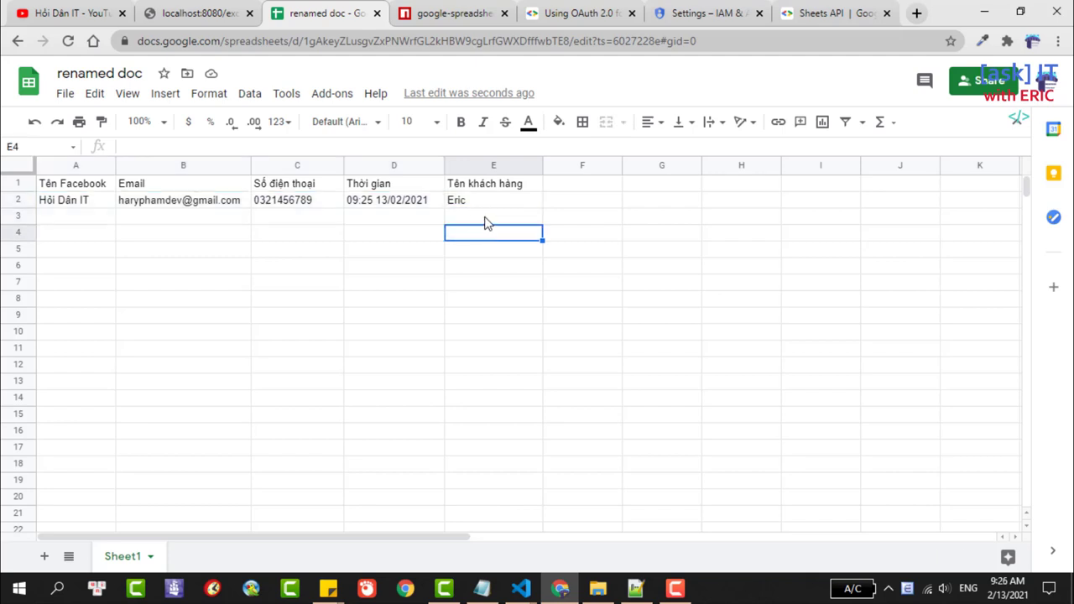
click(540, 37)
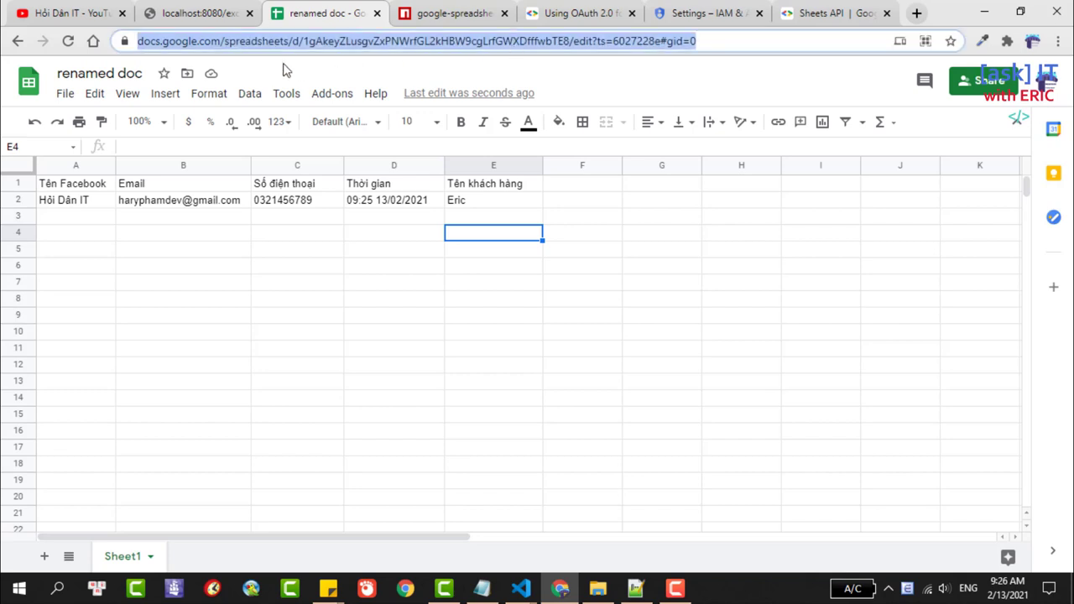
- Highlight the spreadsheet ID in renamed doc's web address and look over rows A1:E3
click(308, 42)
key(ctrl+shift+Right)
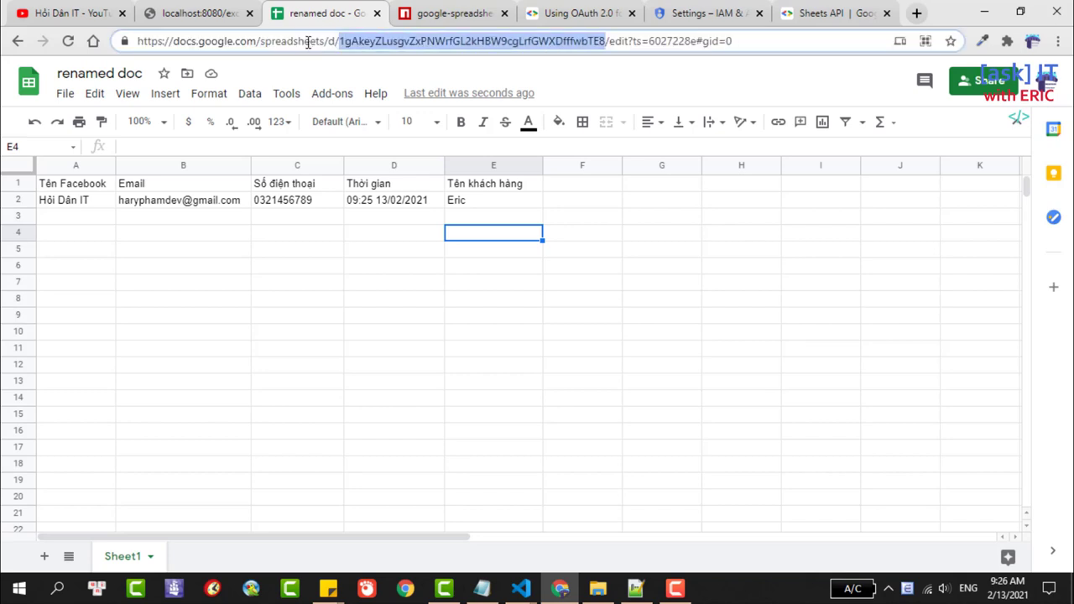
click(52, 221)
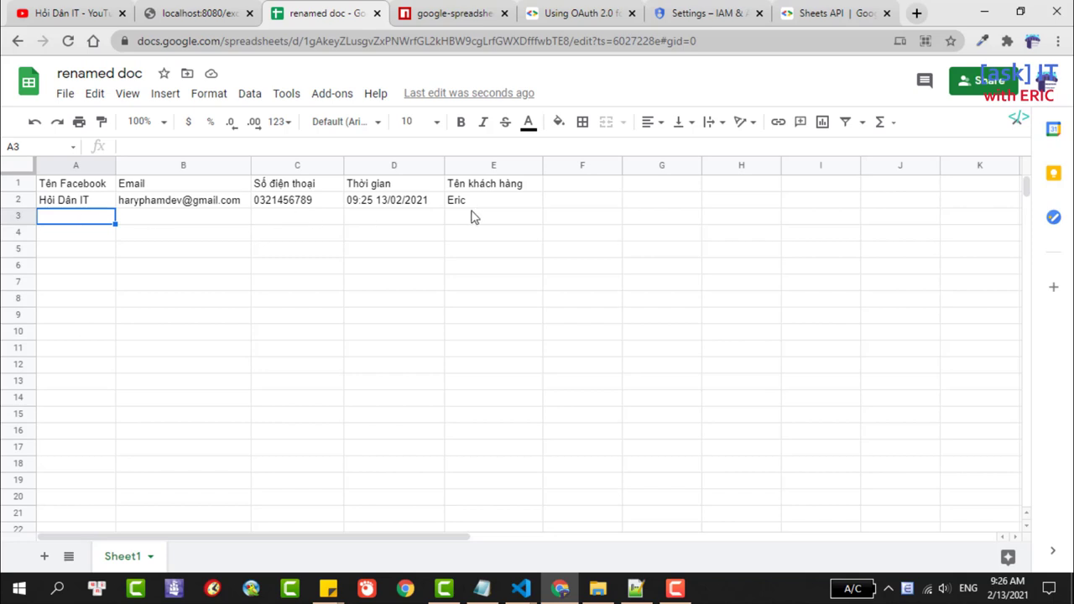
drag(472, 216, 44, 195)
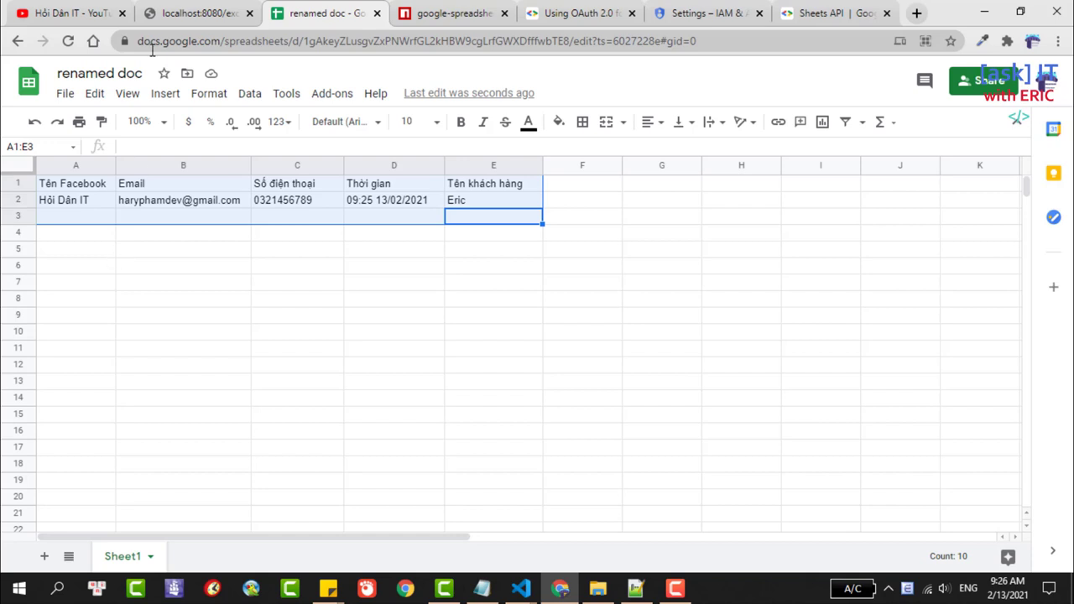
click(312, 267)
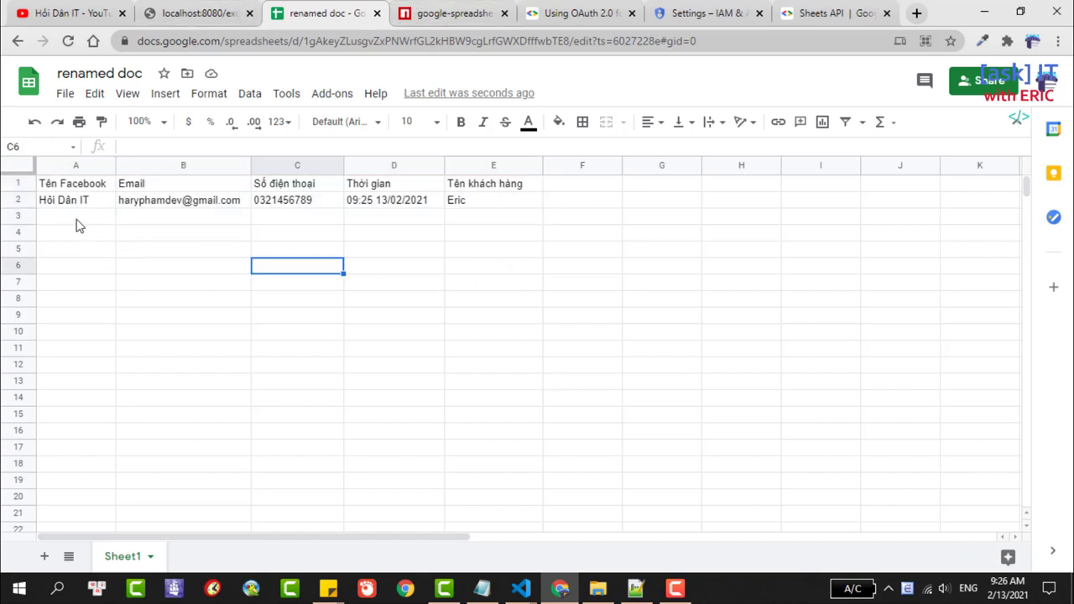
drag(76, 222, 480, 210)
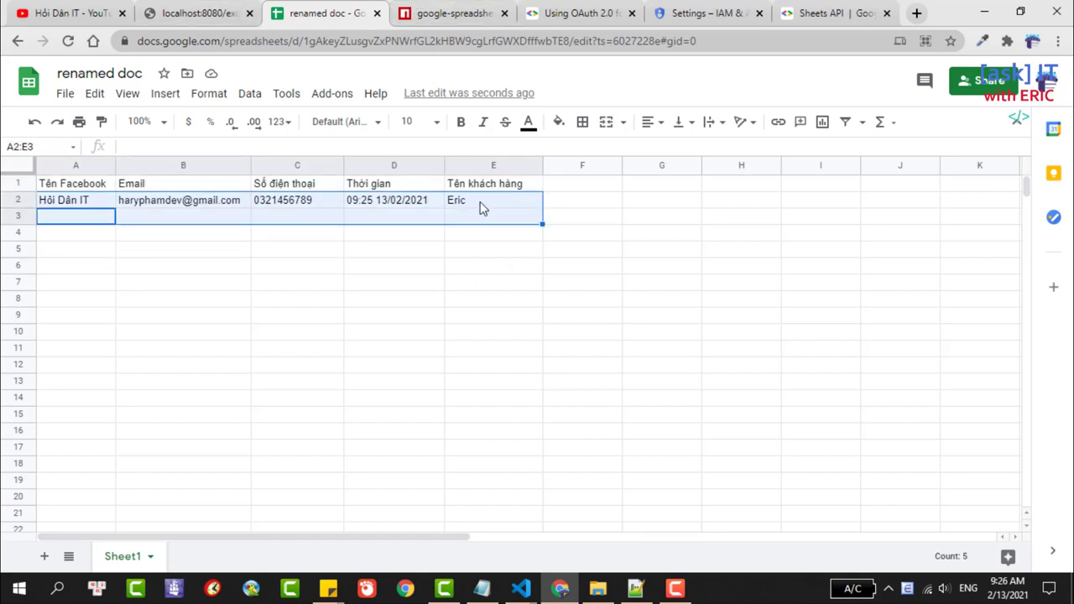
click(808, 10)
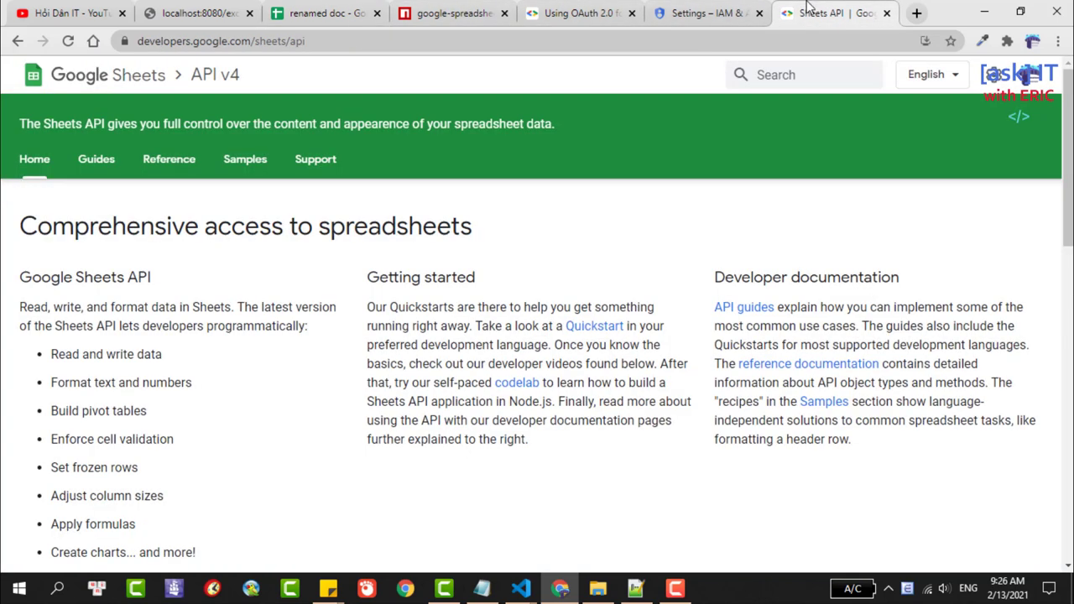
- Search 'google sheet api' in a new tab and open the 'Sheets API | Google Developers' page
click(917, 12)
text(g)
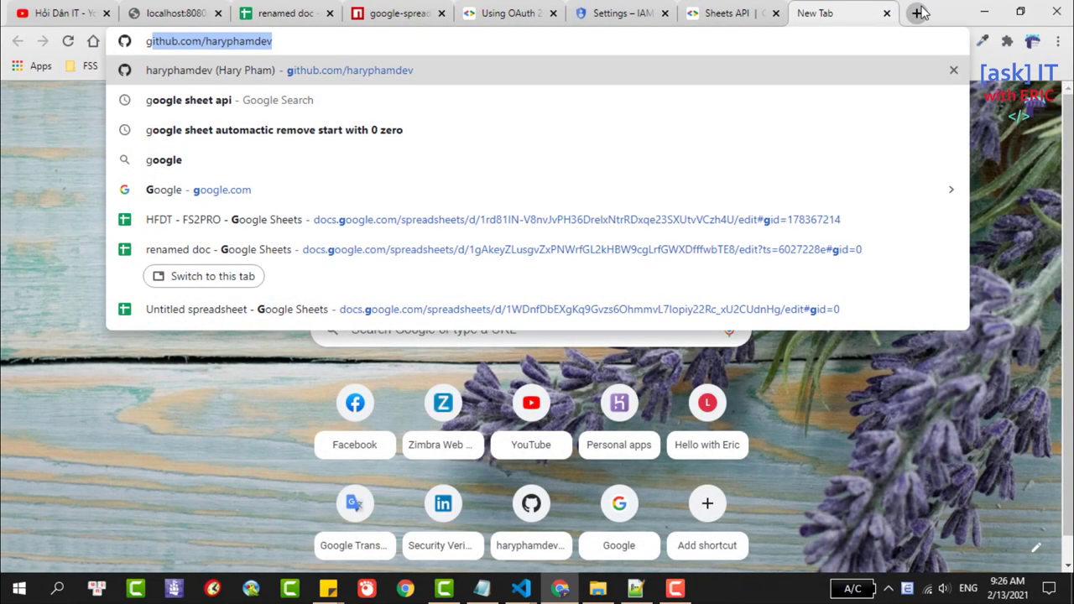
text(oo)
click(202, 100)
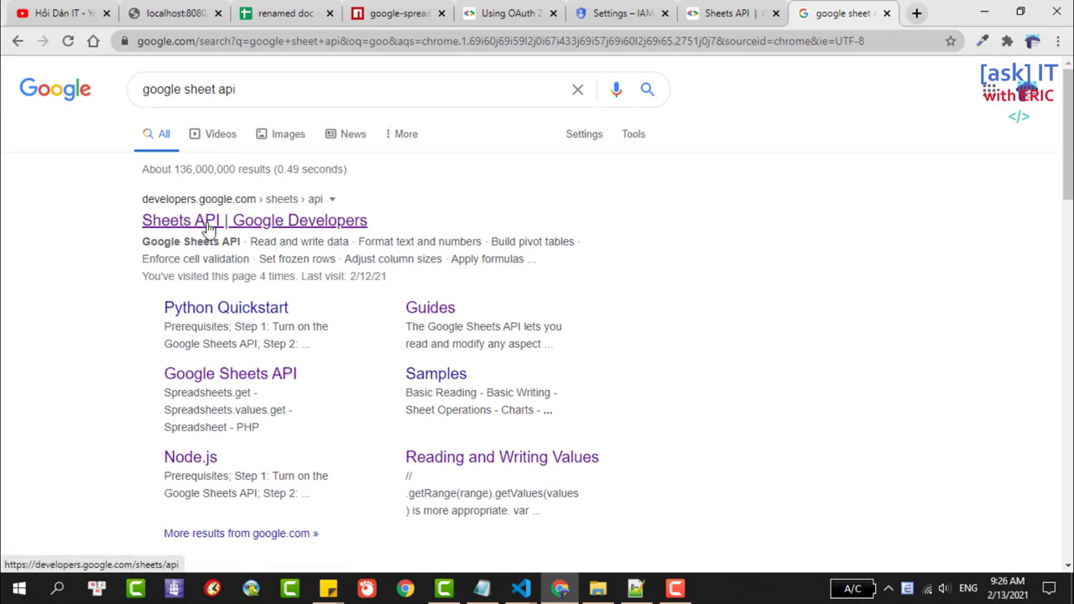
click(209, 226)
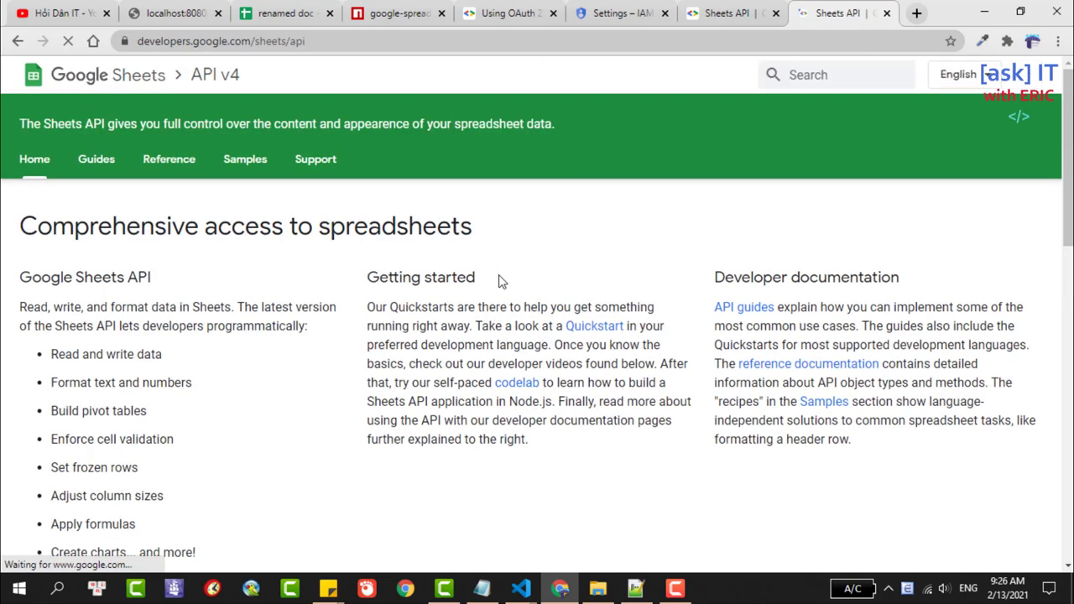
- Open the Sheets API Introduction guide and scroll through its Common terms
click(104, 169)
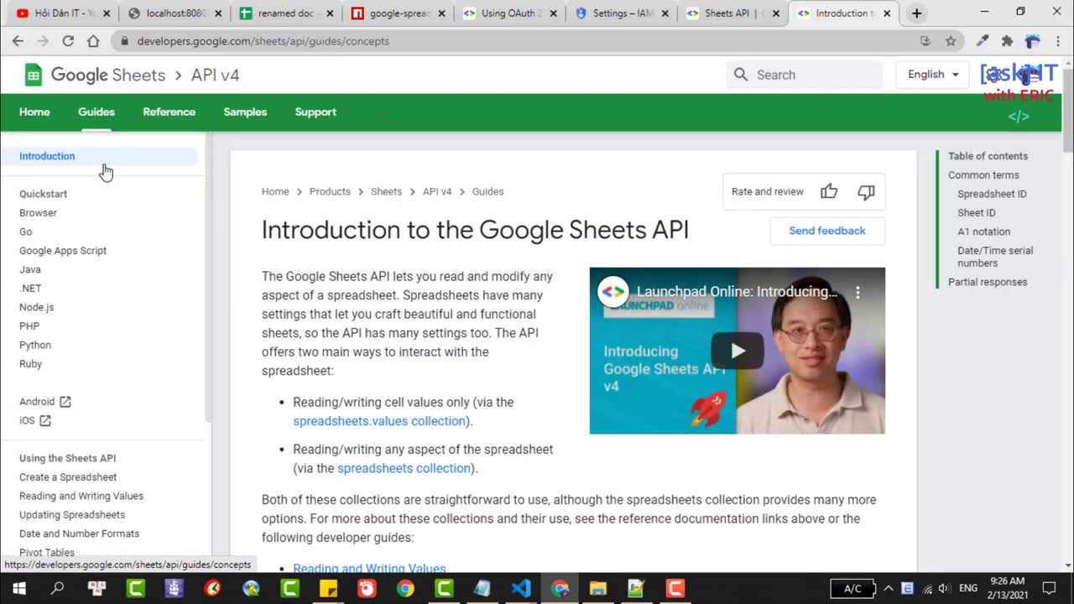
triple_click(538, 230)
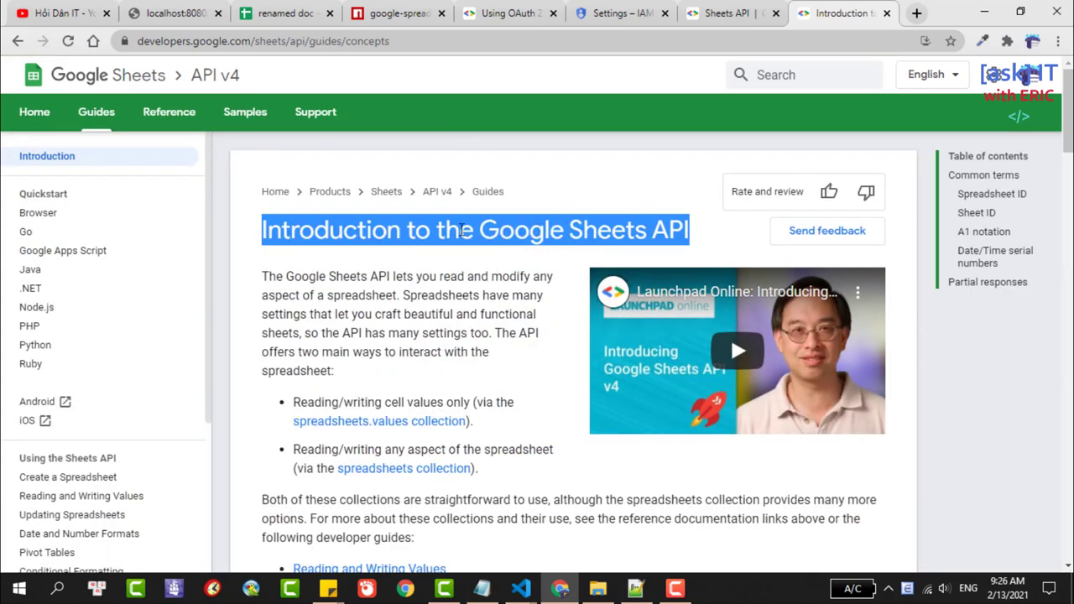
scroll(490, 230, down, 1)
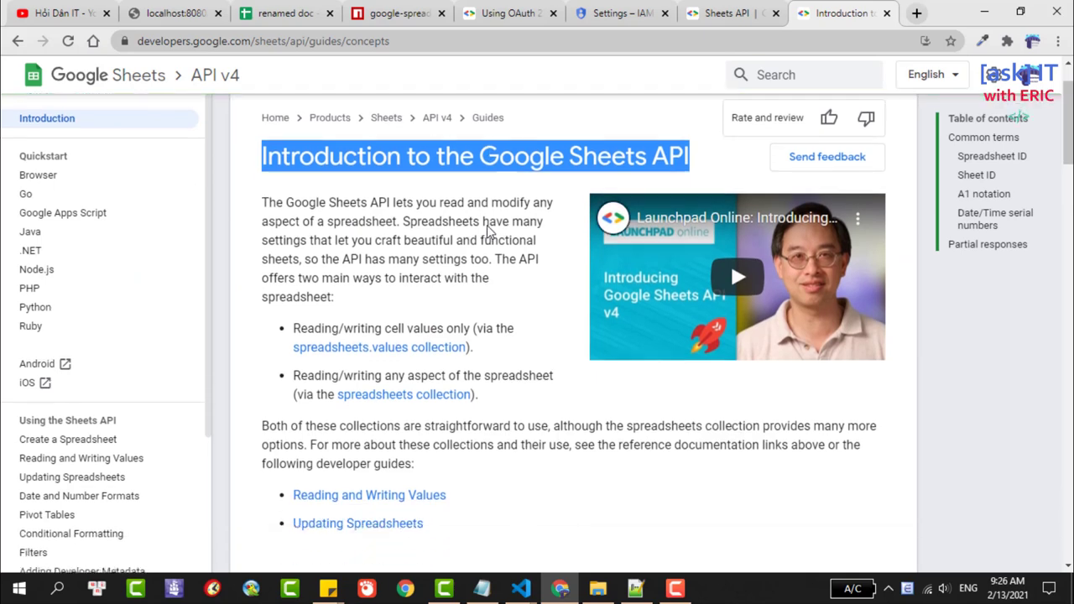
scroll(491, 232, down, 3)
scroll(489, 233, down, 3)
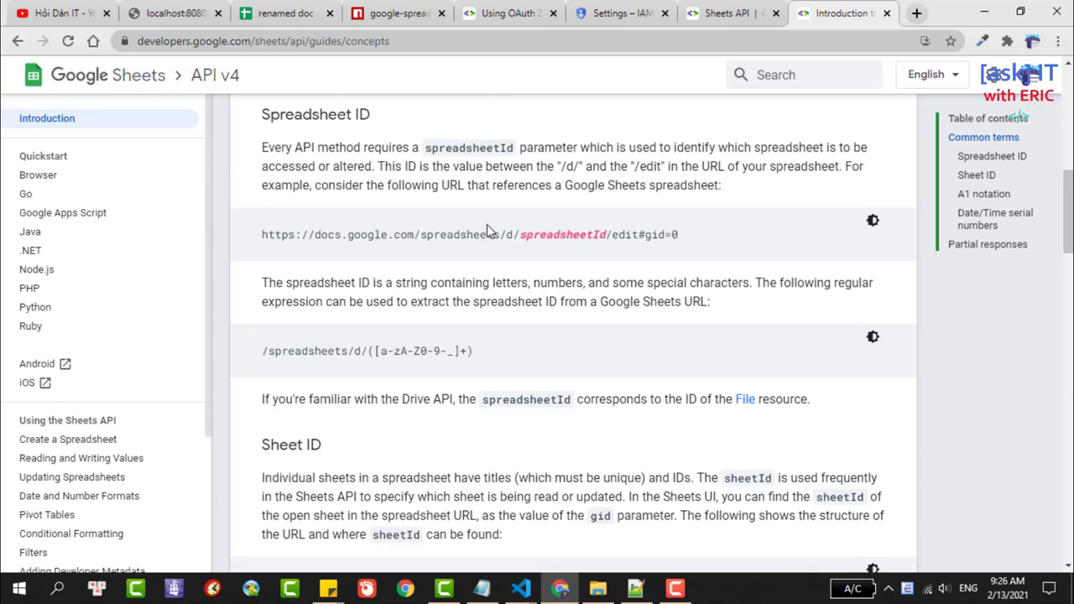
scroll(486, 224, up, 1)
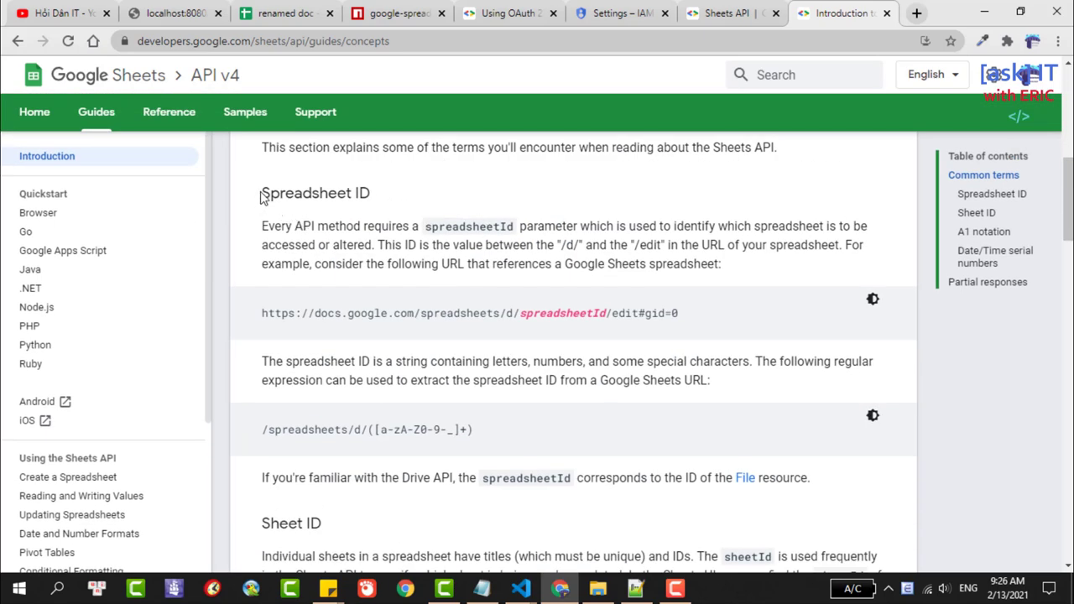
- Highlight the Spreadsheet ID heading and 'spreadsheetId' in the example URL
drag(263, 191, 369, 192)
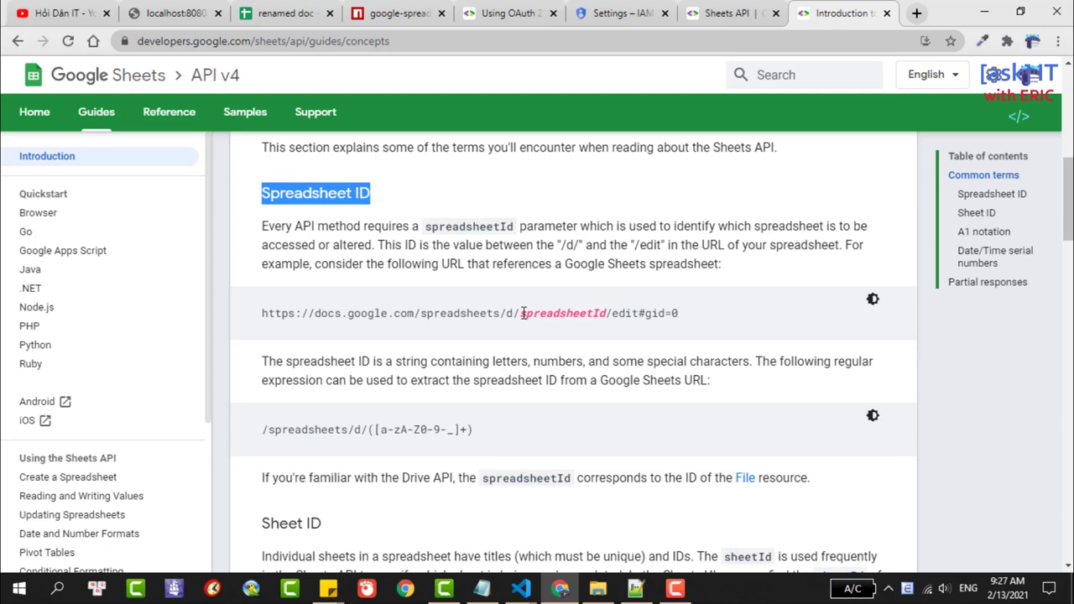
drag(521, 313, 606, 309)
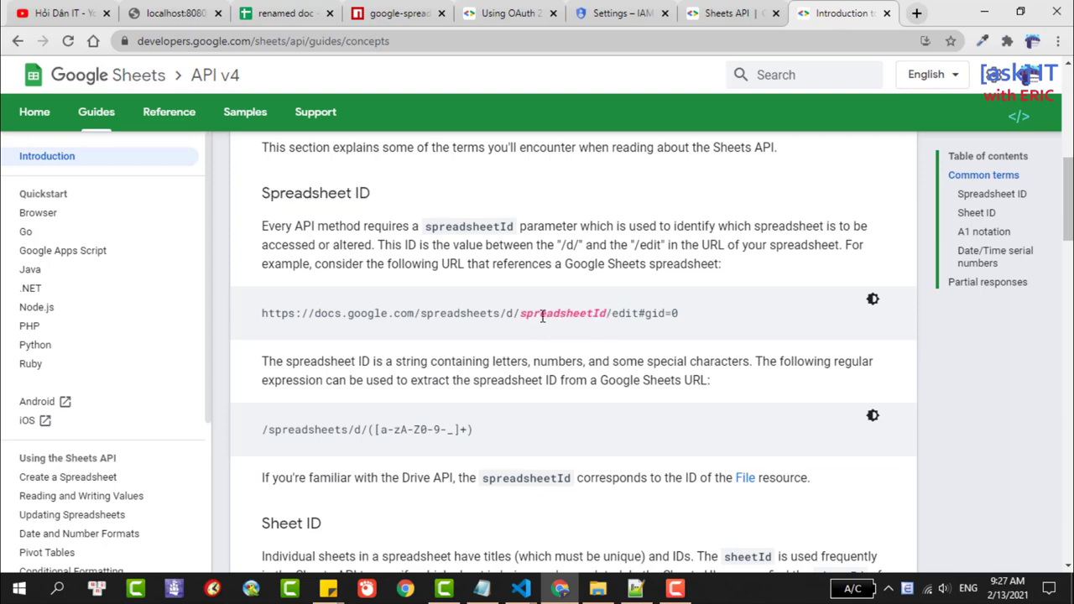
double_click(542, 314)
- Select the spreadsheet ID in renamed doc's address bar, then return to the Introduction guide
click(312, 13)
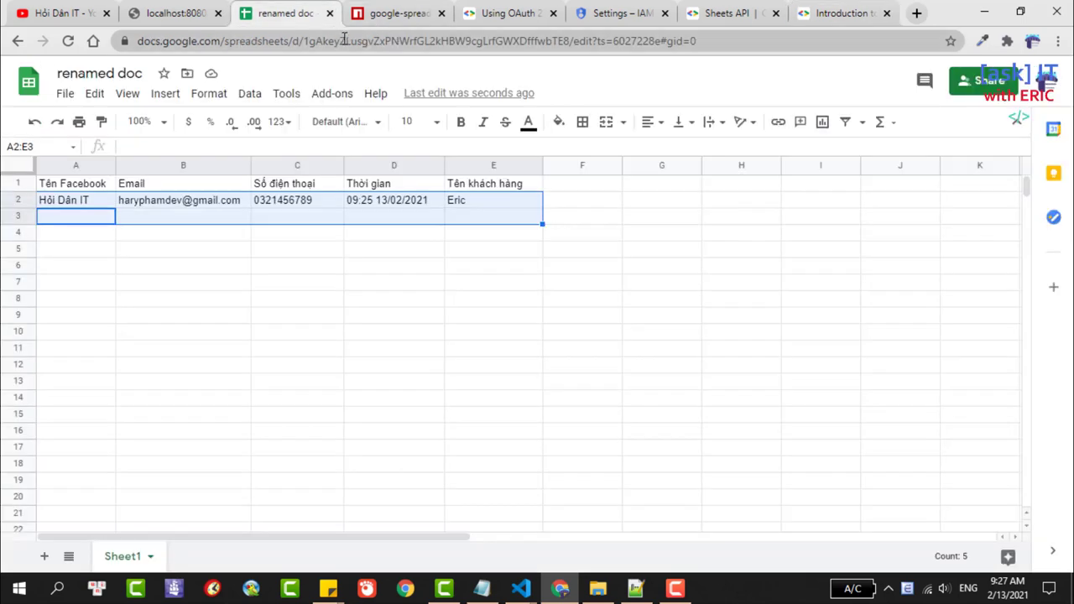
drag(308, 41, 573, 55)
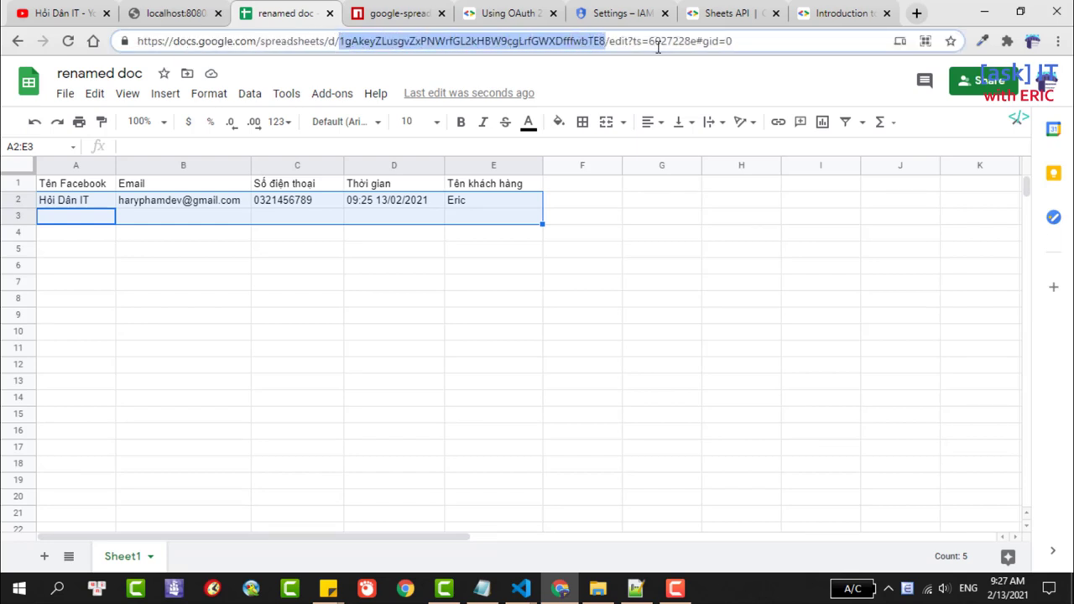
click(707, 10)
- Scroll to the Sheet ID section and highlight 'spreadsheetId' and 'sheetId' in the example URL
click(852, 11)
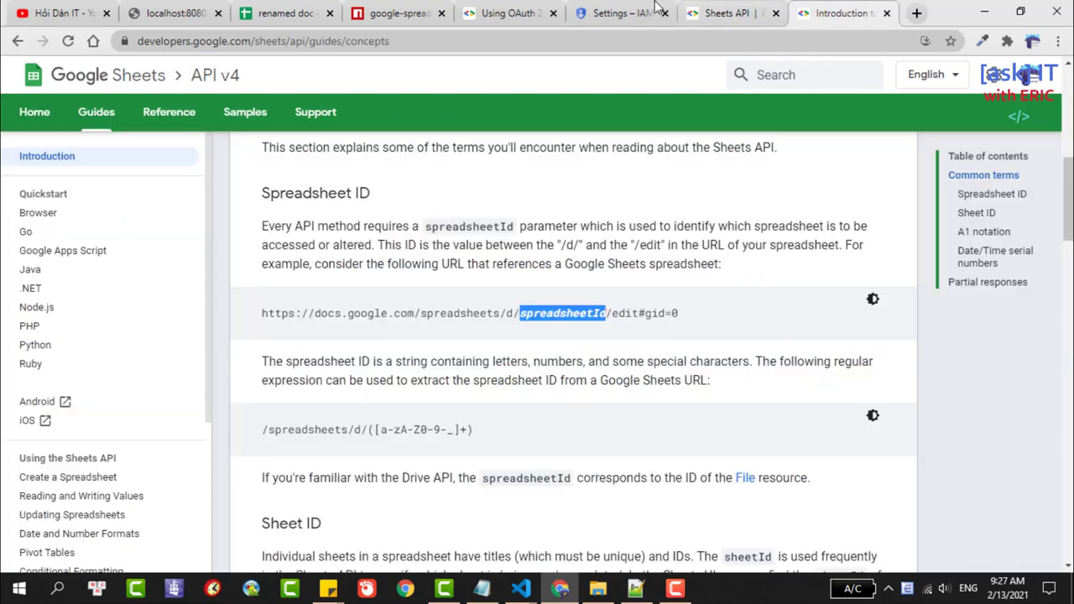
scroll(482, 349, down, 3)
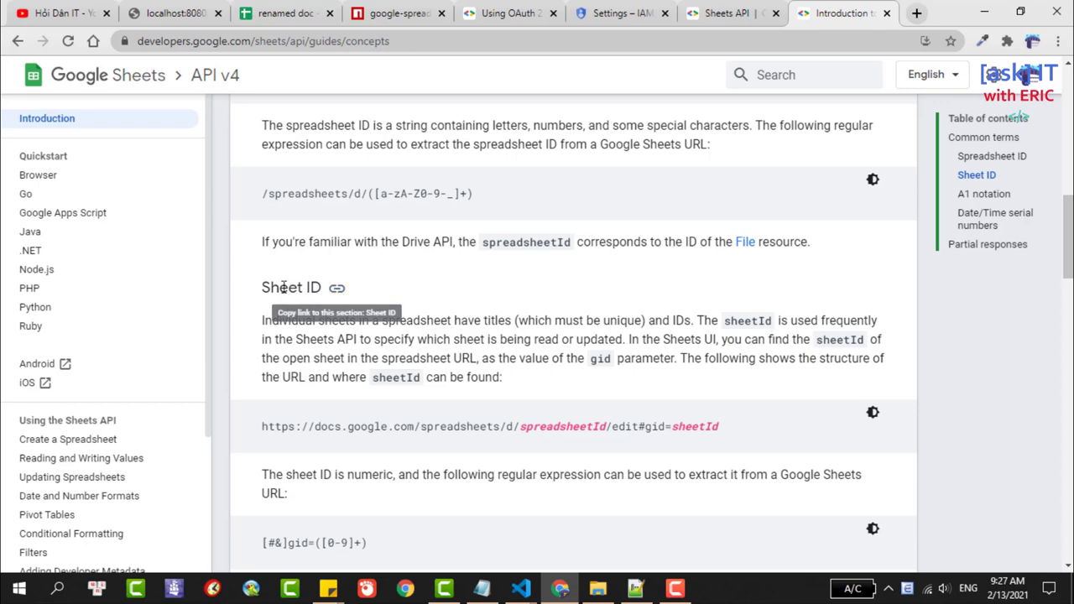
drag(715, 428, 675, 430)
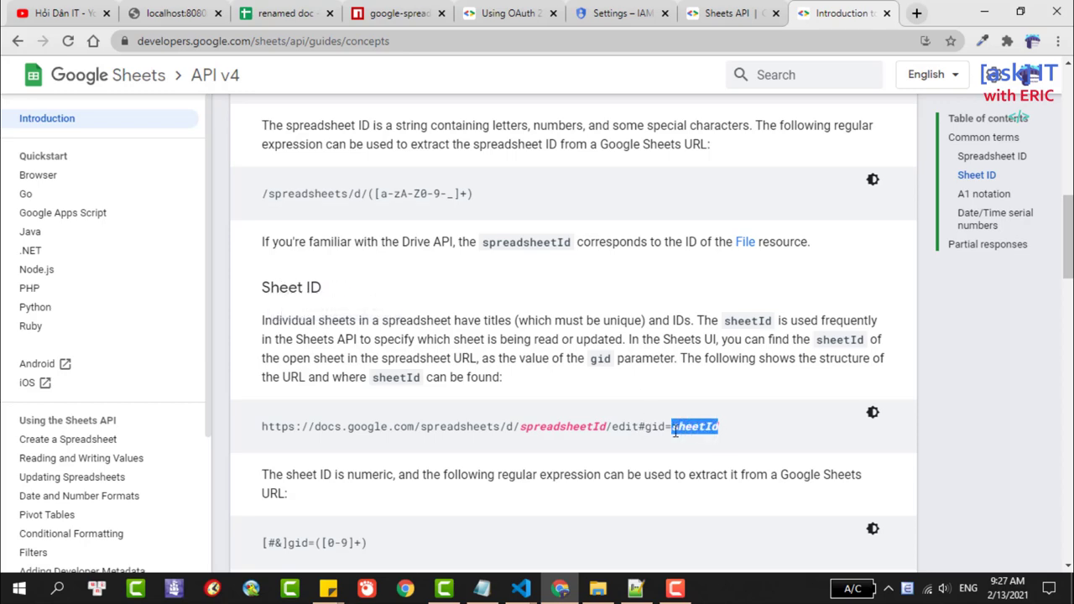
scroll(376, 229, down, 2)
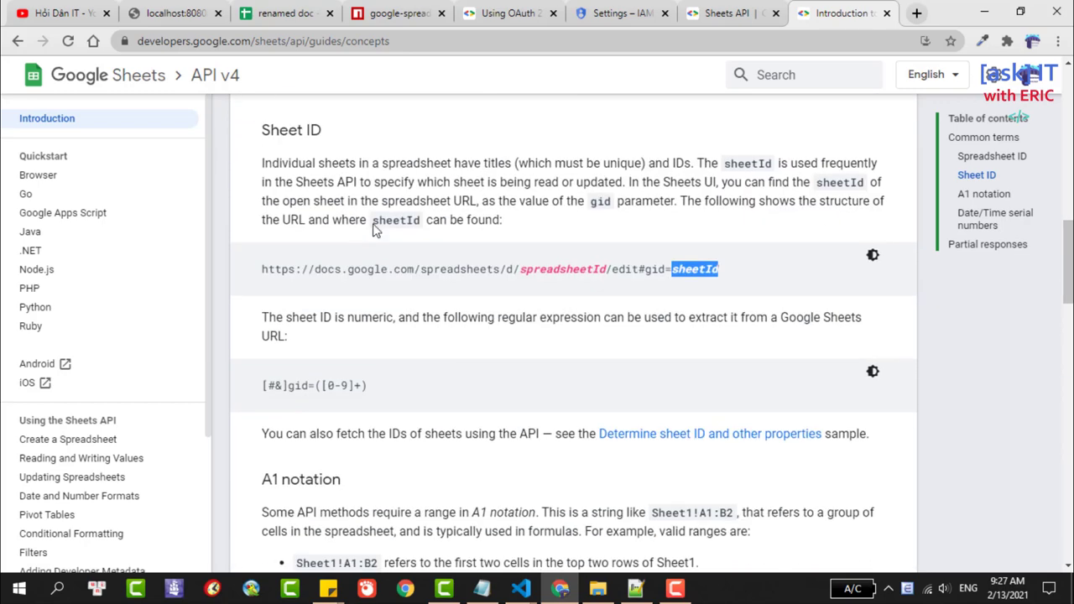
double_click(537, 269)
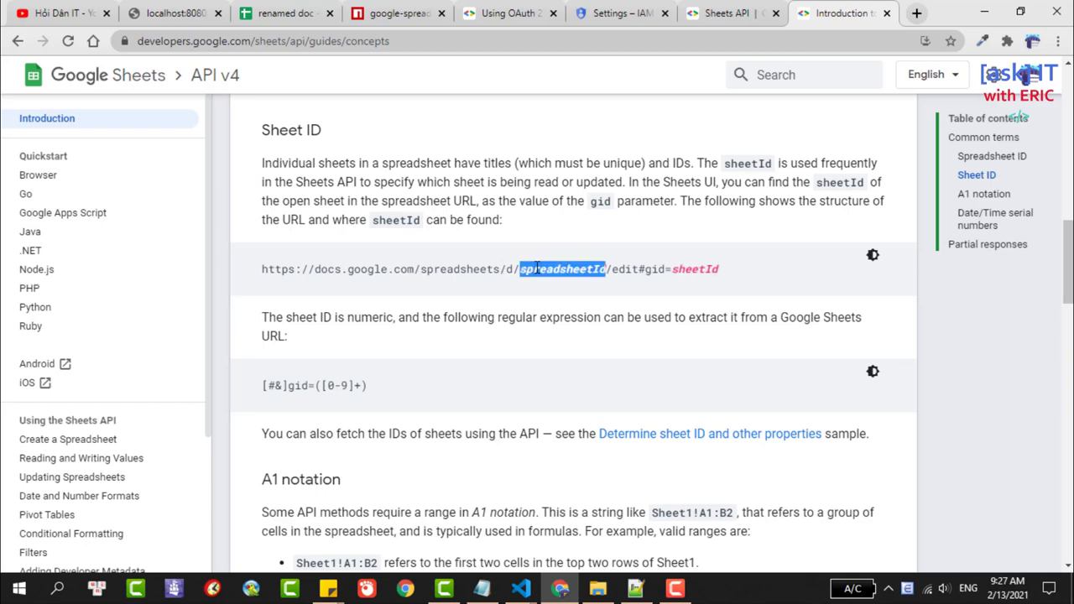
click(687, 268)
double_click(689, 268)
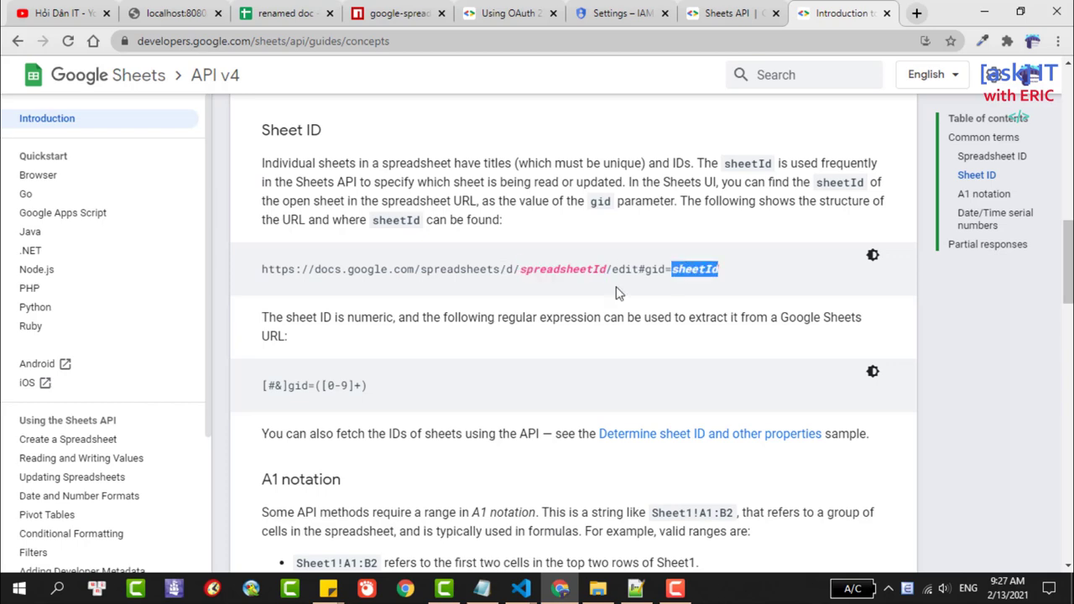
- Compare renamed doc's full web address against the example URL
click(312, 12)
click(546, 42)
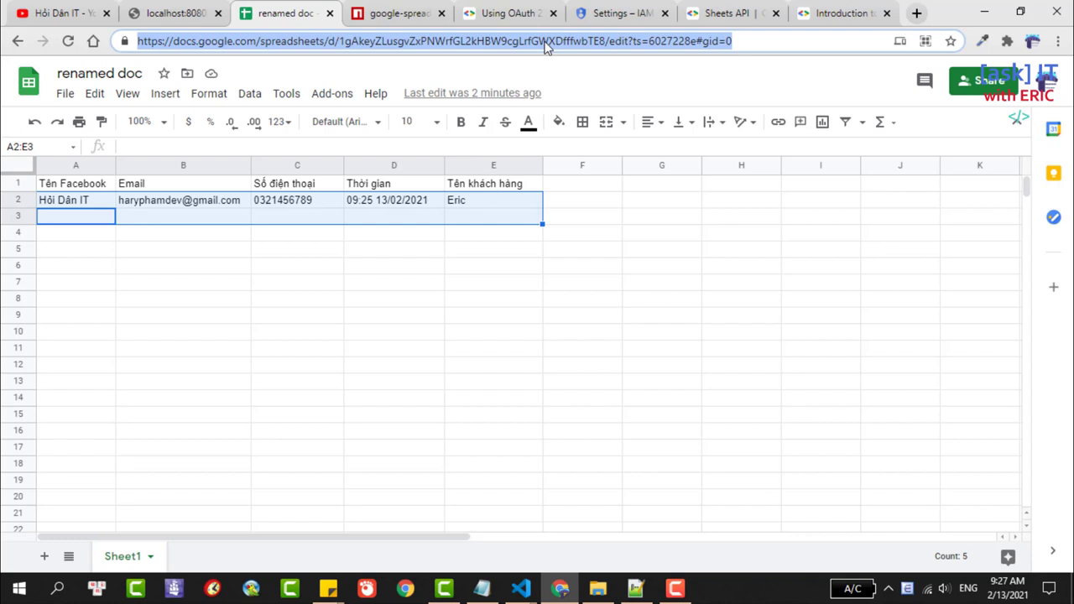
click(206, 10)
- Look over the google-spreadsheet npm package page and highlight its heading
click(397, 8)
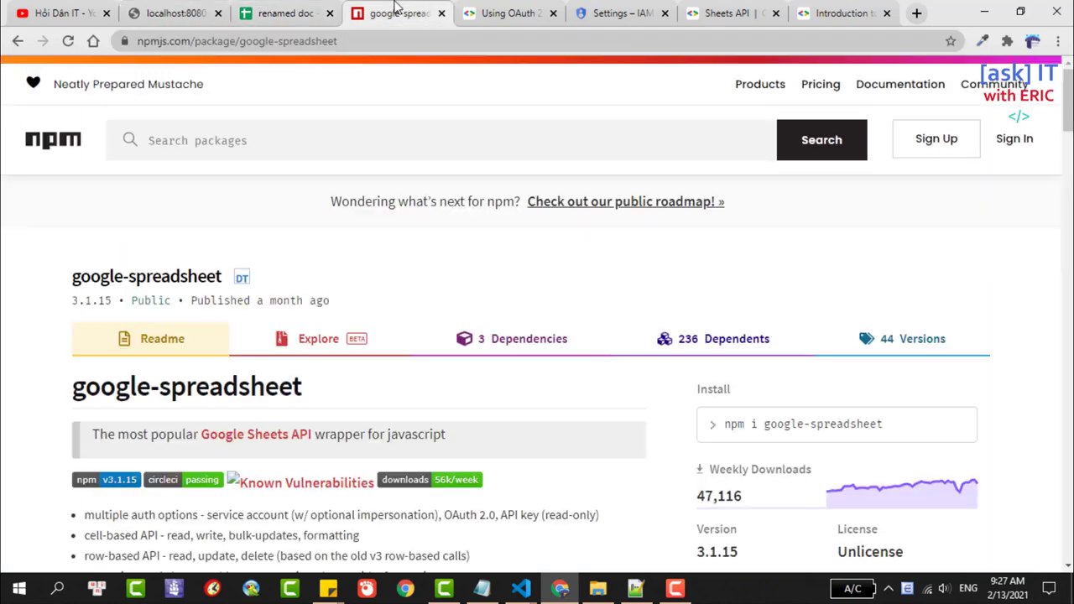
scroll(312, 182, down, 2)
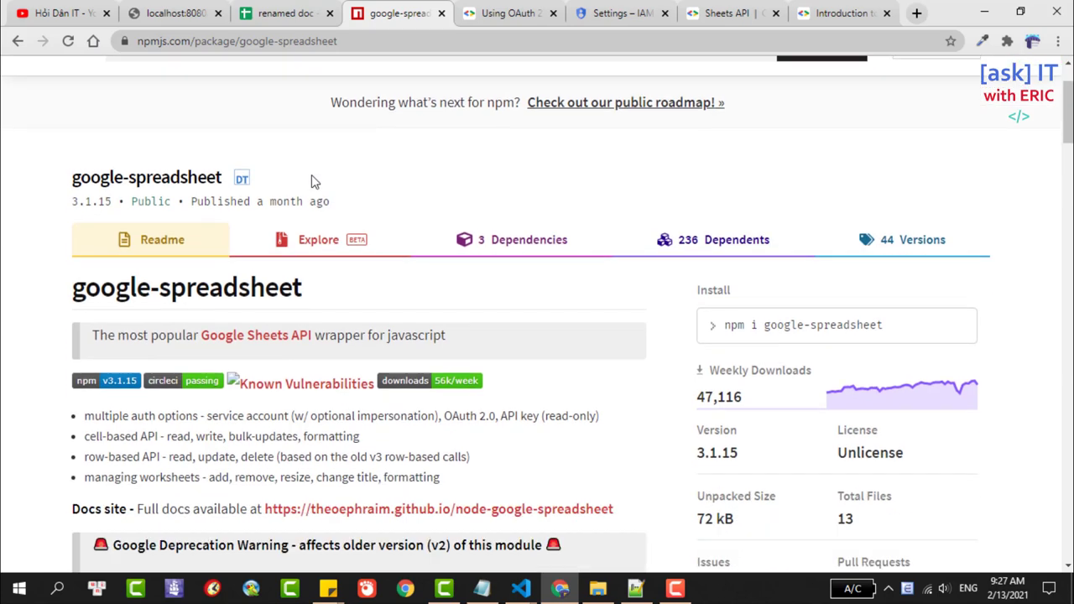
drag(72, 230, 330, 239)
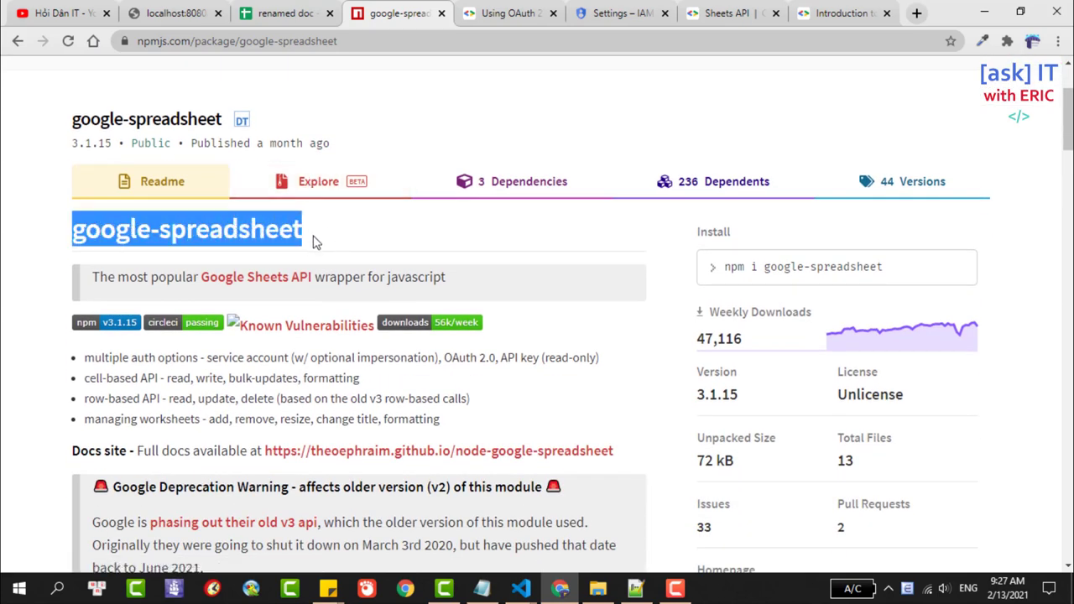
triple_click(180, 232)
- Open the Sheets API Introduction guide, then launch Postman from the Start menu
click(709, 10)
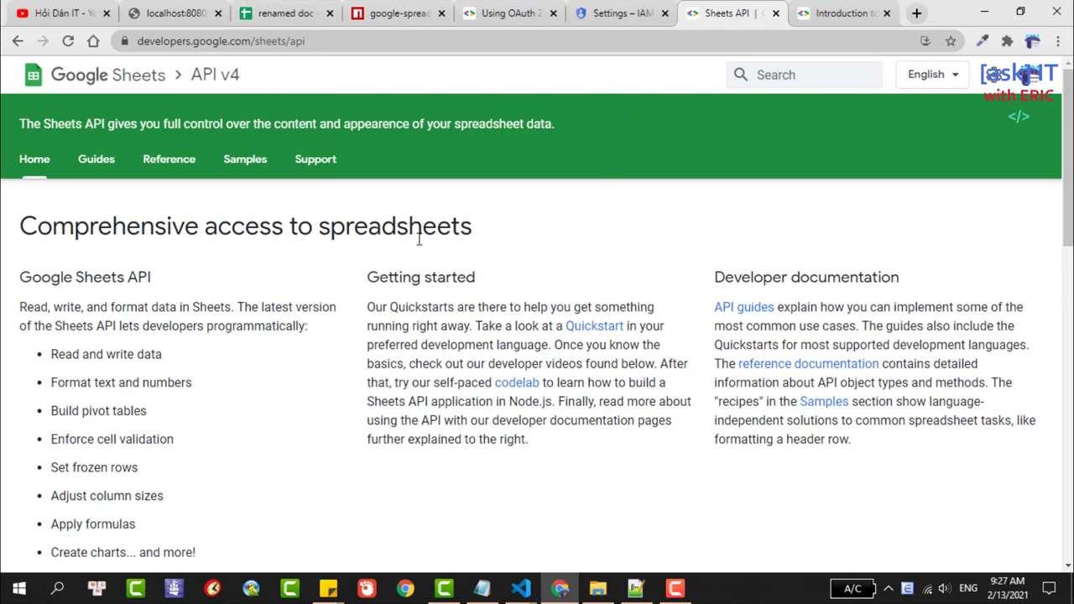
scroll(446, 236, down, 3)
scroll(446, 236, up, 3)
click(99, 168)
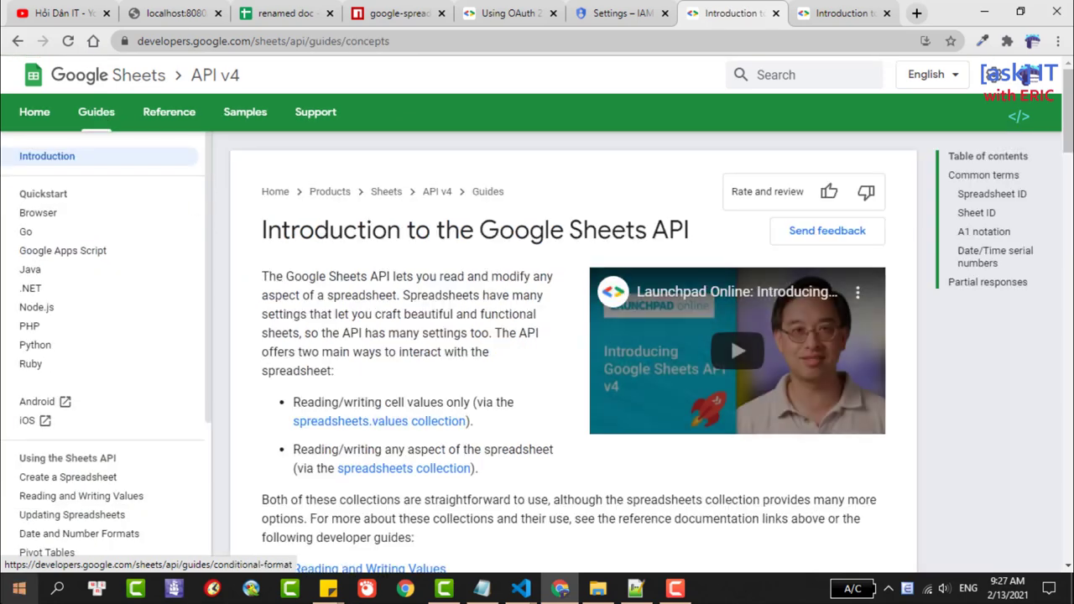
key(super)
key(super)
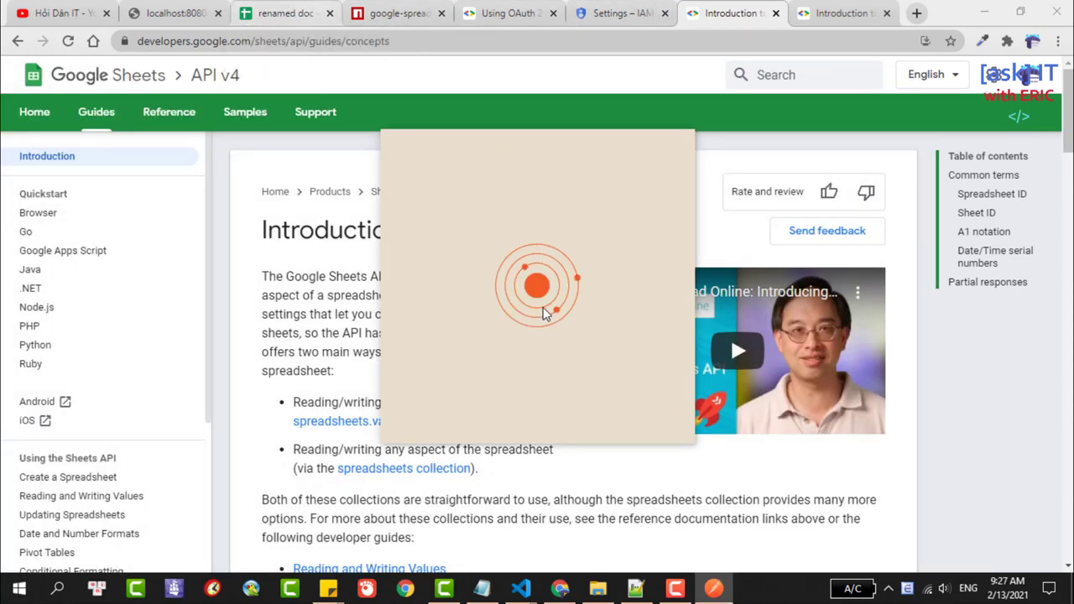
- Select cell B3 in renamed doc, then bring the chatbot project code back up
click(285, 13)
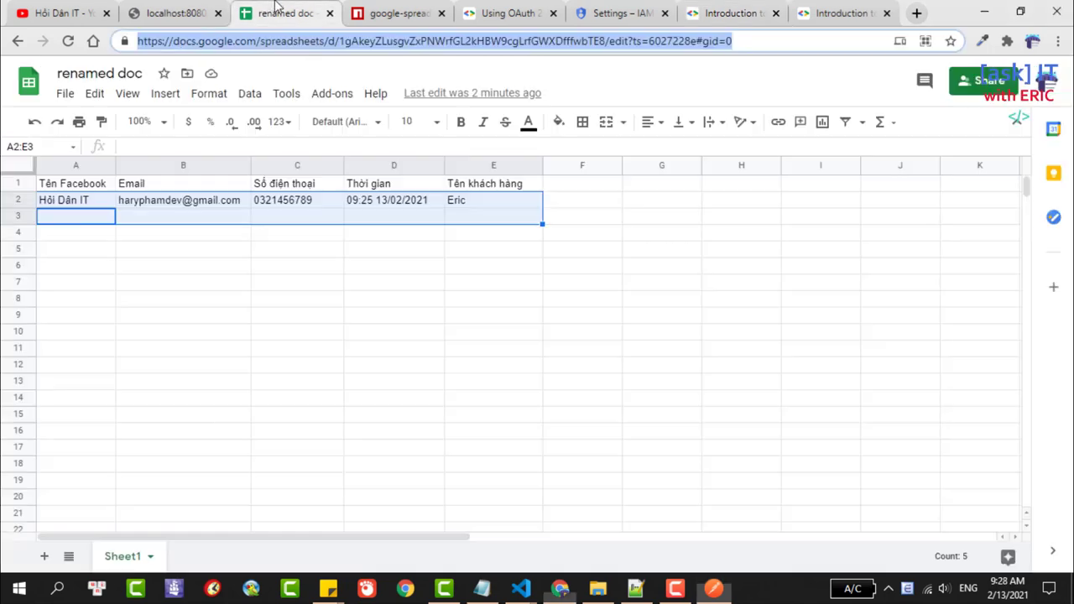
click(307, 235)
click(246, 220)
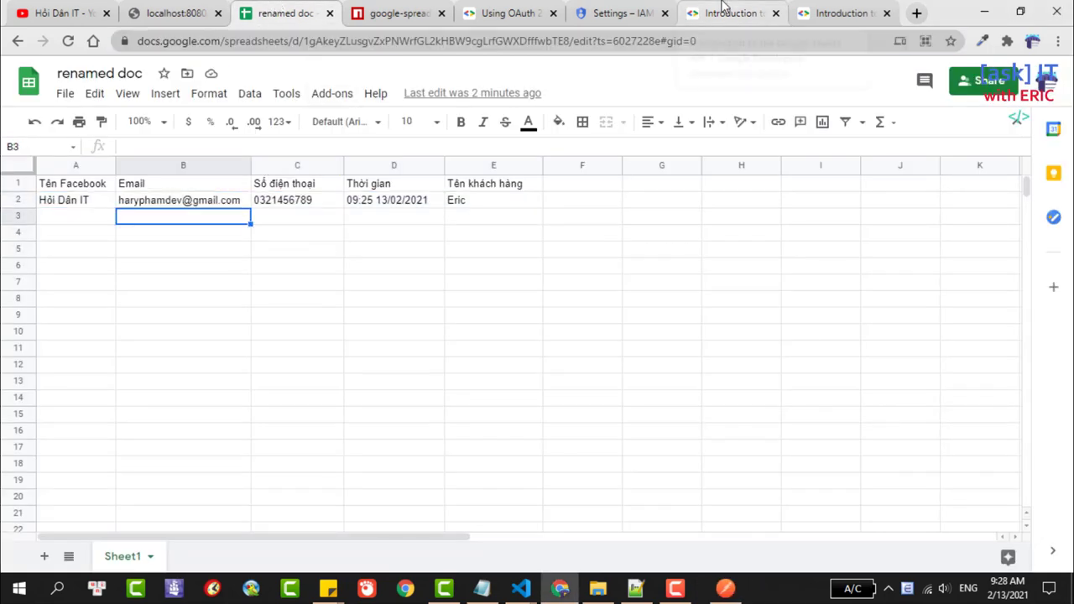
click(714, 588)
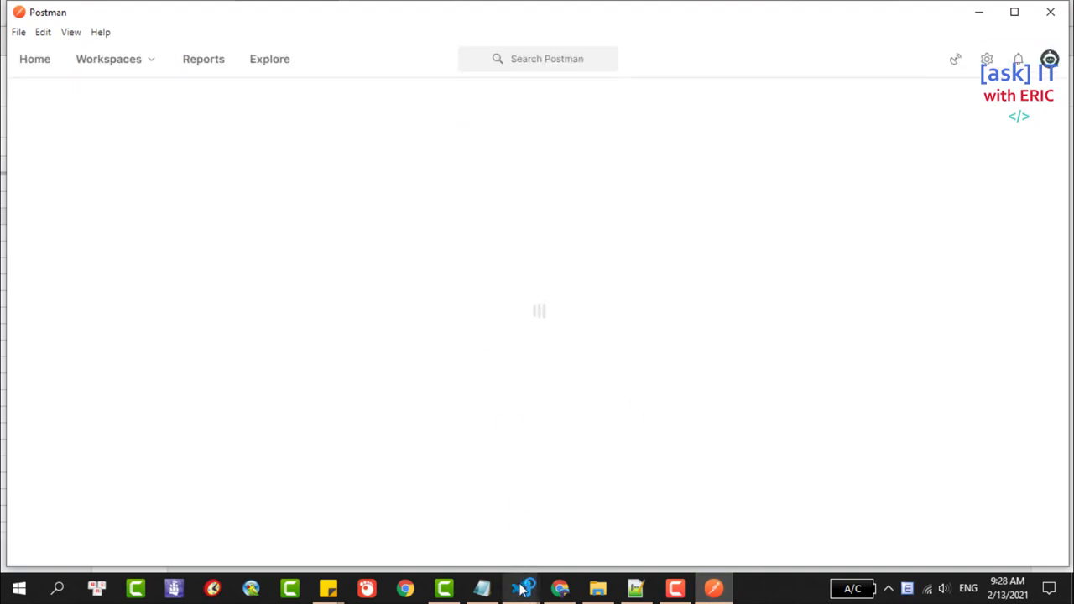
mouse_move(522, 588)
click(445, 526)
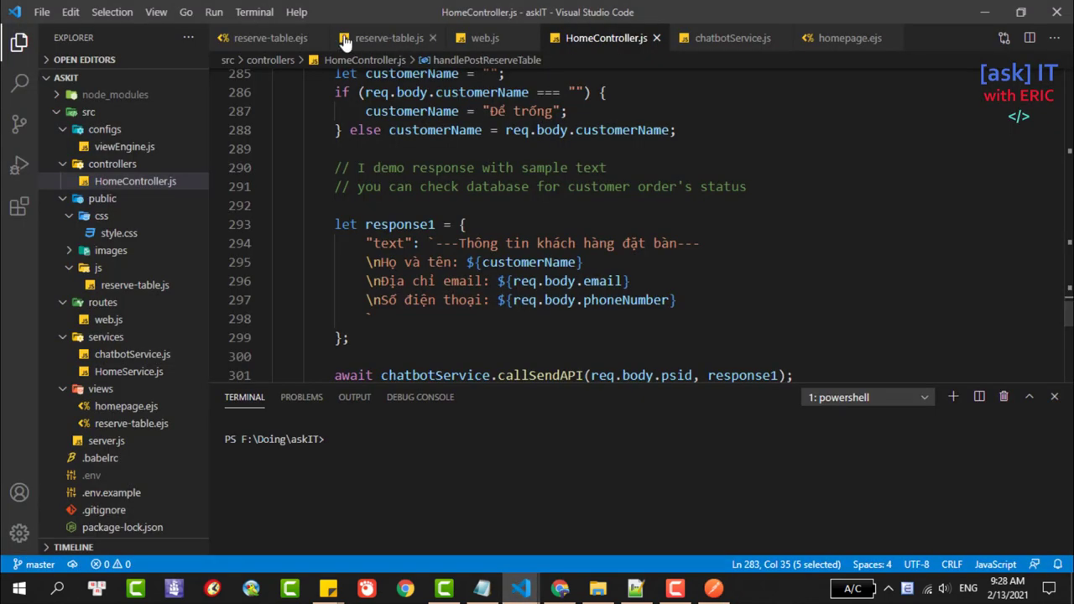
- Open the project's .env file and select the PAGE_ACCESS_TOKEN variable name
scroll(126, 351, down, 1)
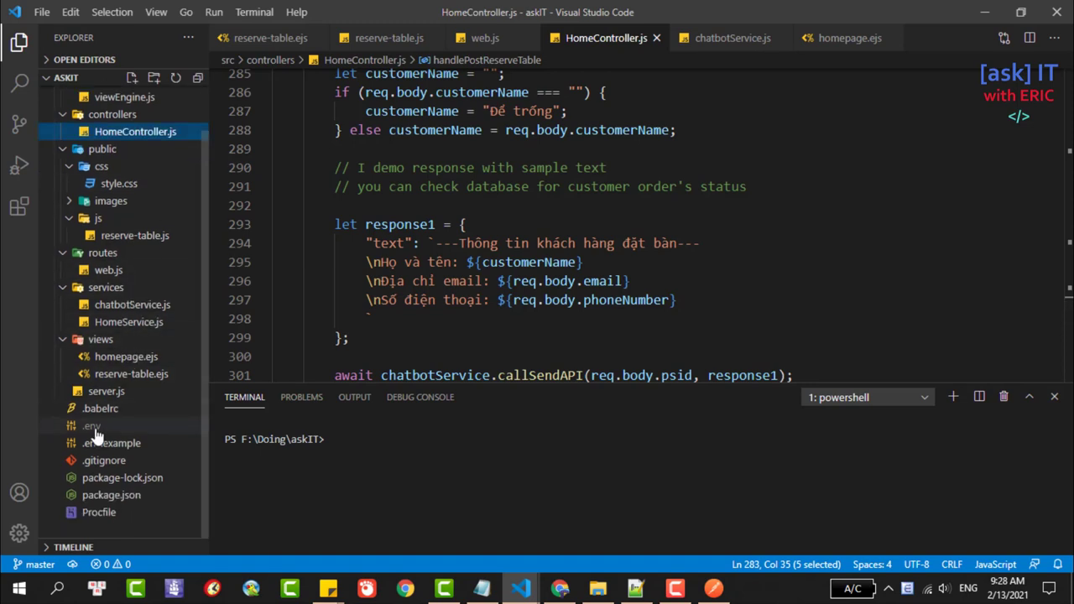
click(94, 426)
click(363, 140)
drag(271, 97, 406, 97)
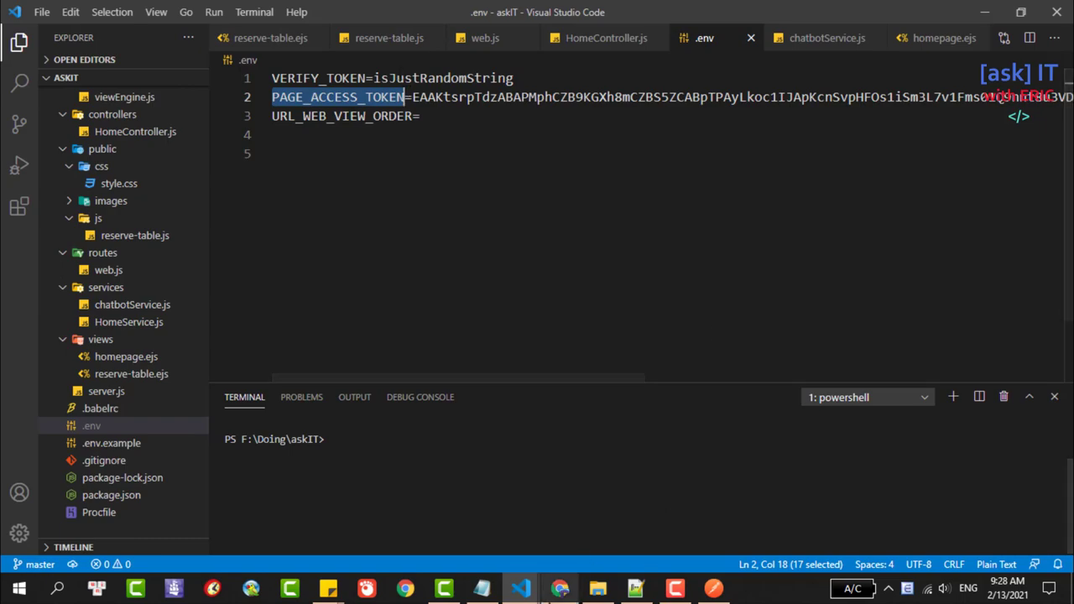
key(alt+Tab)
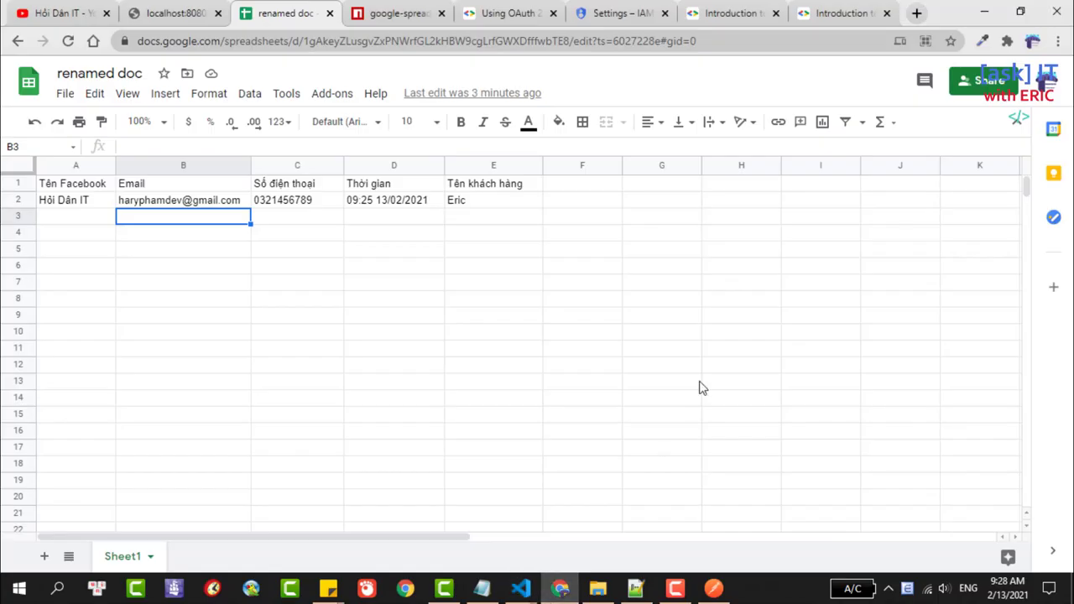
- Review the saved Sheets API request's full URL and its Bearer Token authorization
click(714, 590)
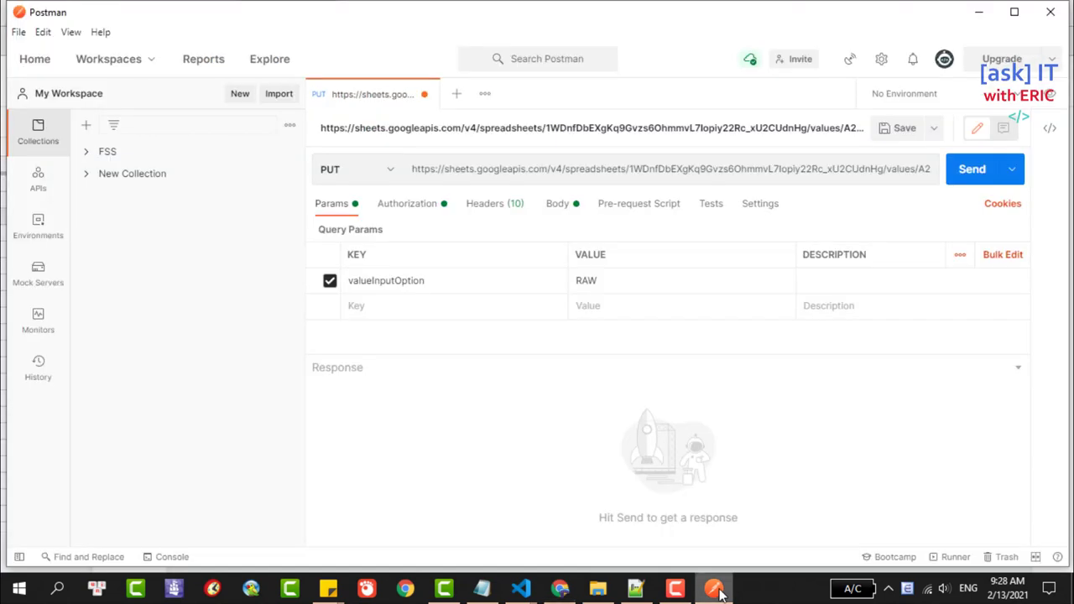
click(750, 168)
key(ctrl+a)
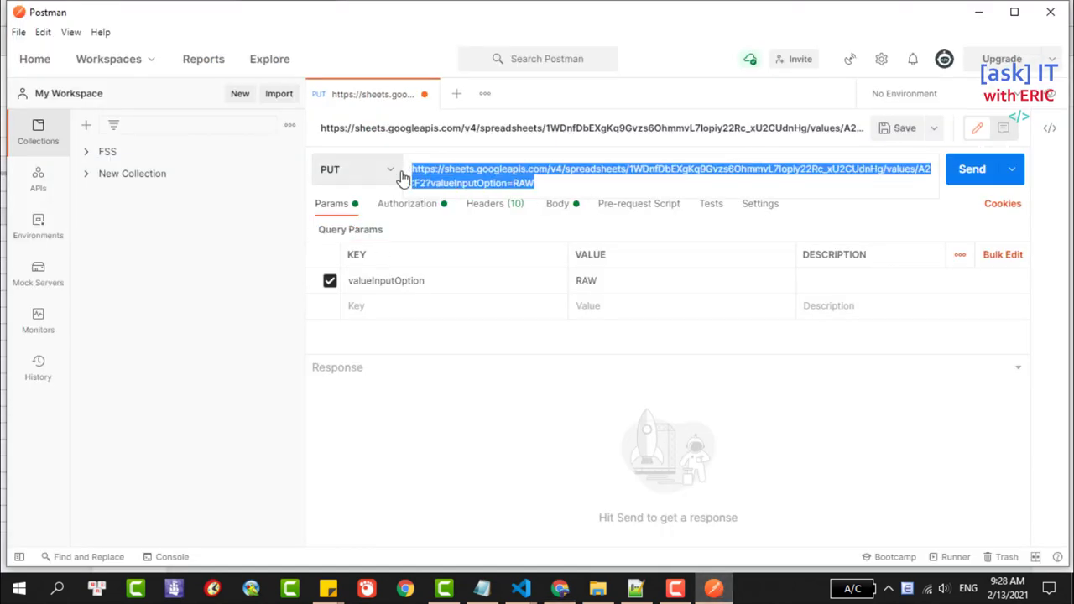
click(415, 210)
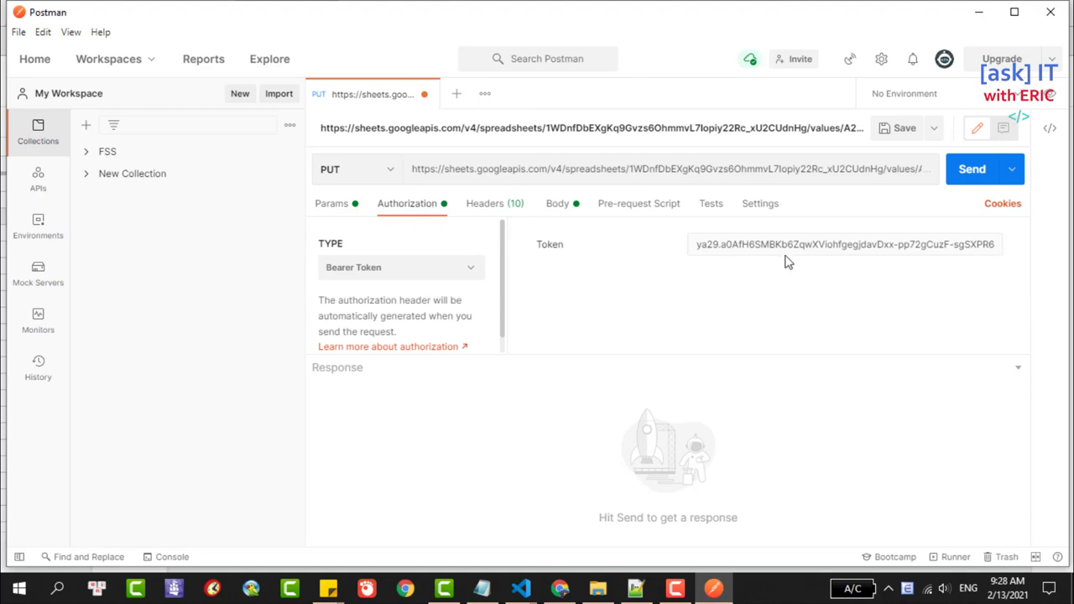
drag(545, 244, 568, 251)
- Send the PUT request and inspect the 401 UNAUTHENTICATED response against the bearer token value
click(984, 178)
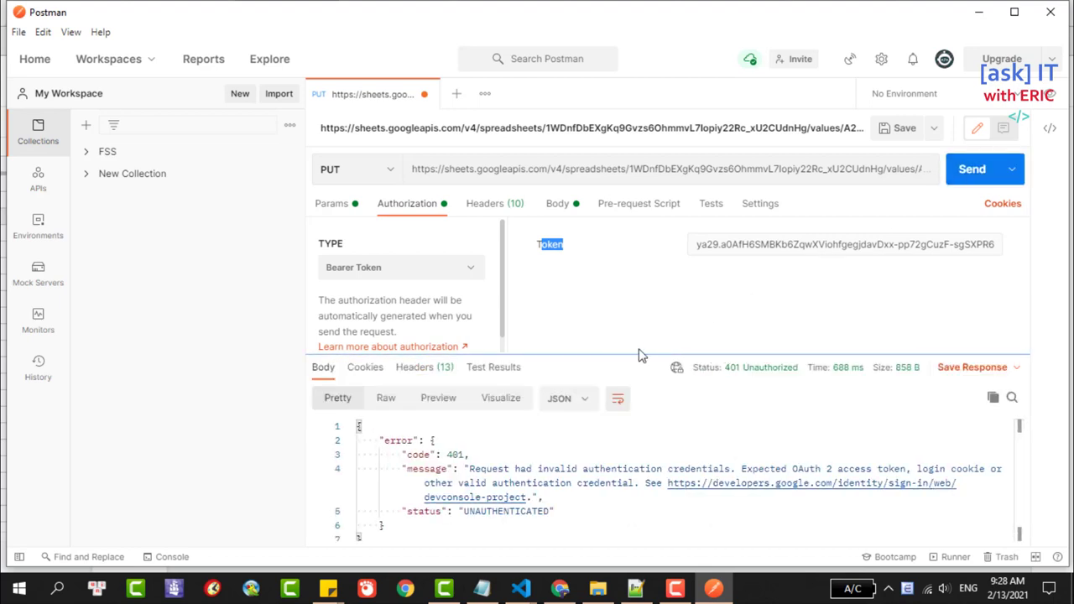
drag(613, 352, 605, 267)
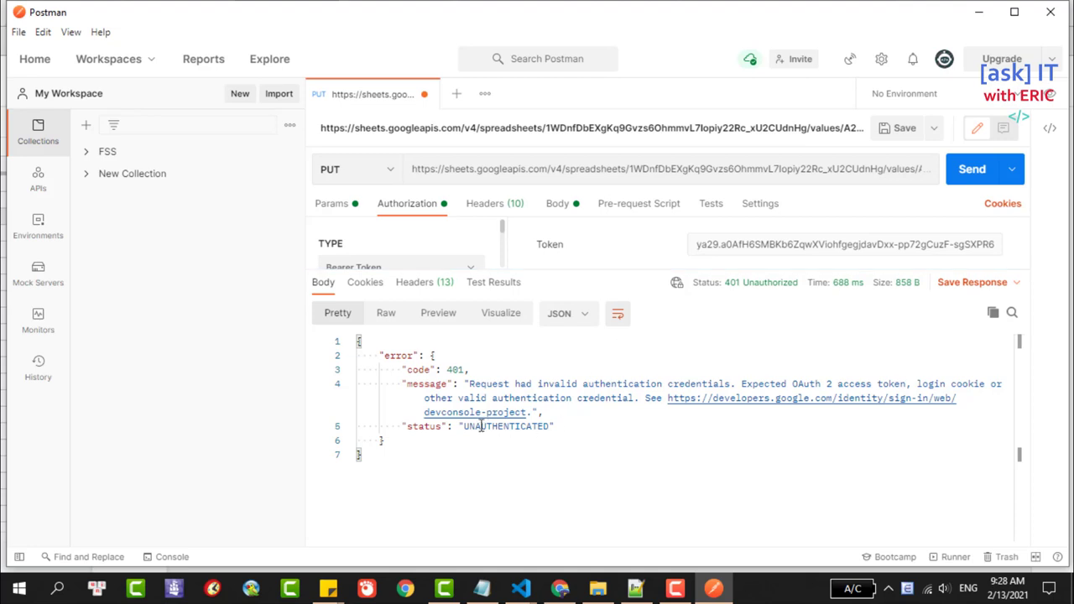
drag(462, 426, 548, 426)
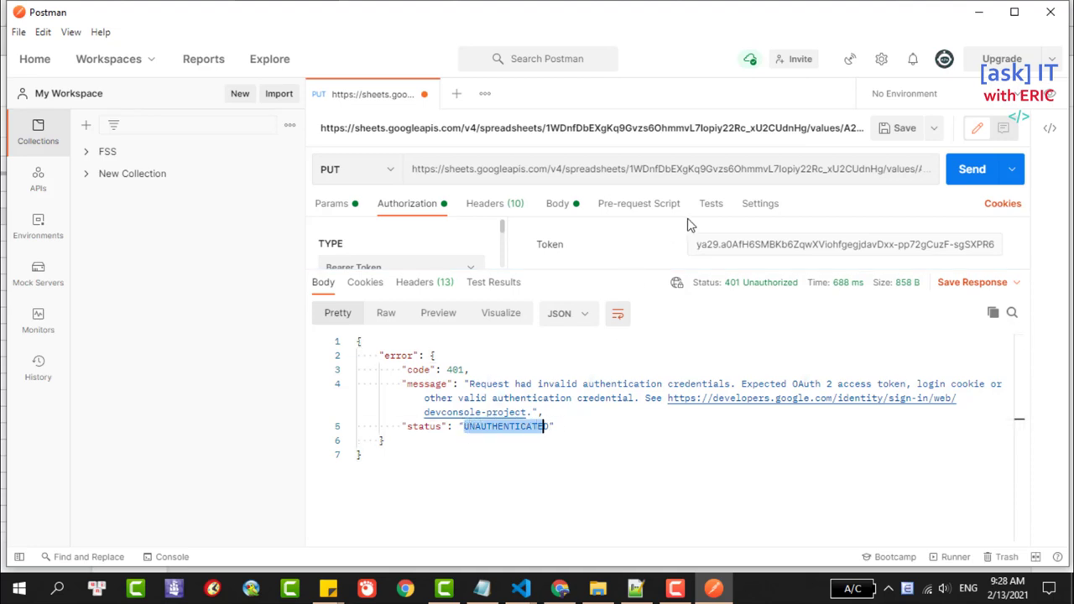
triple_click(732, 243)
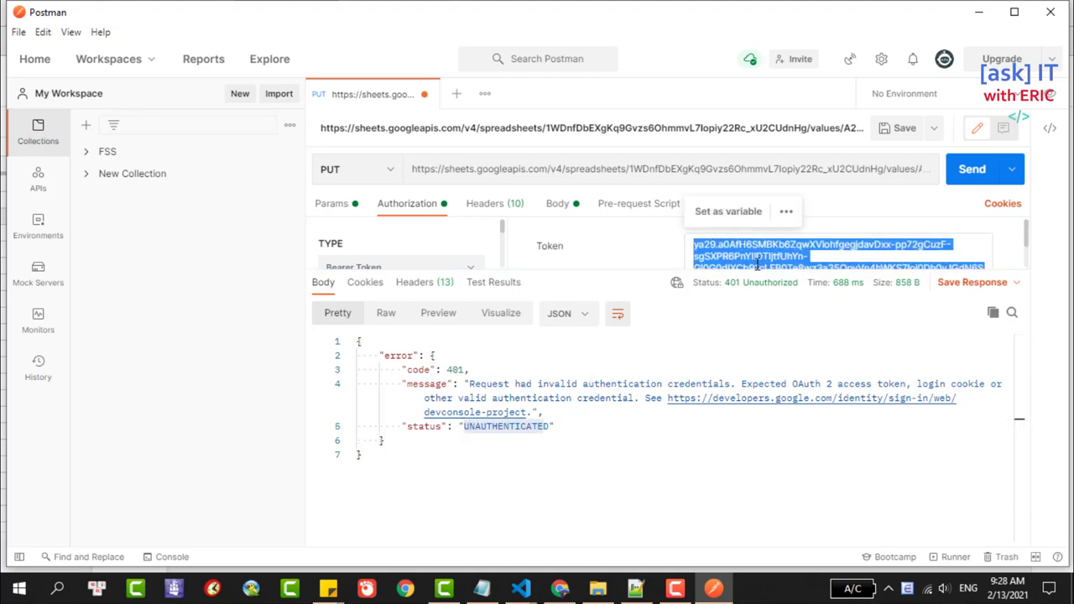
drag(618, 270, 621, 338)
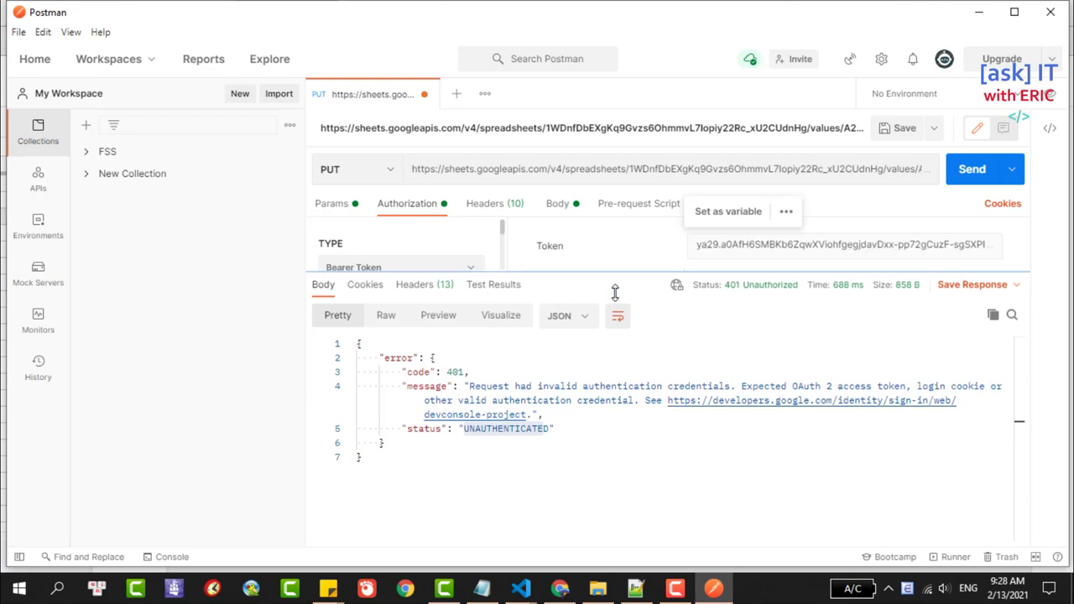
triple_click(744, 246)
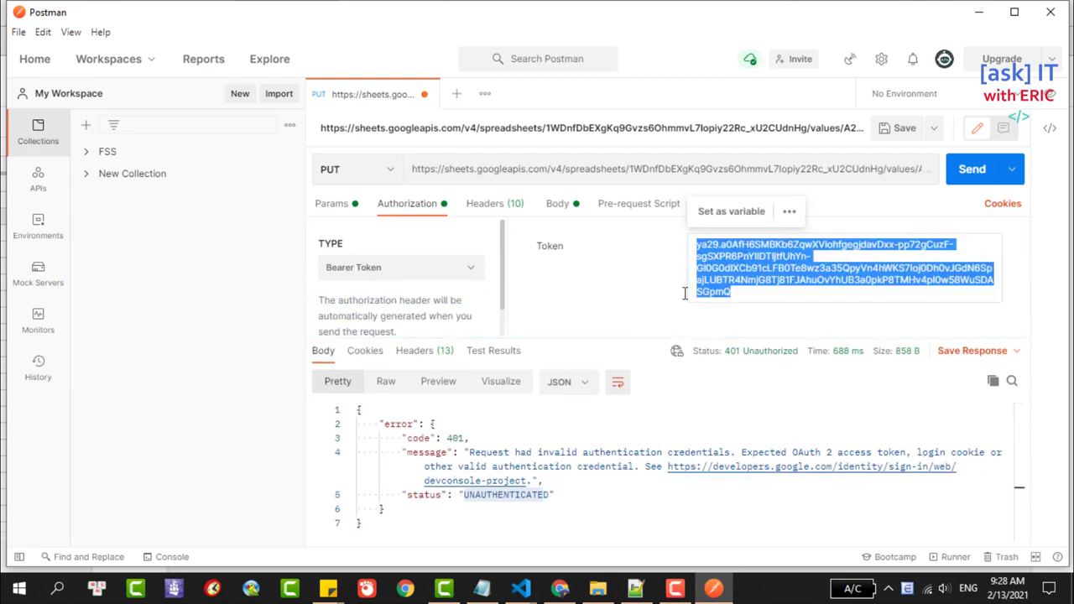
click(559, 588)
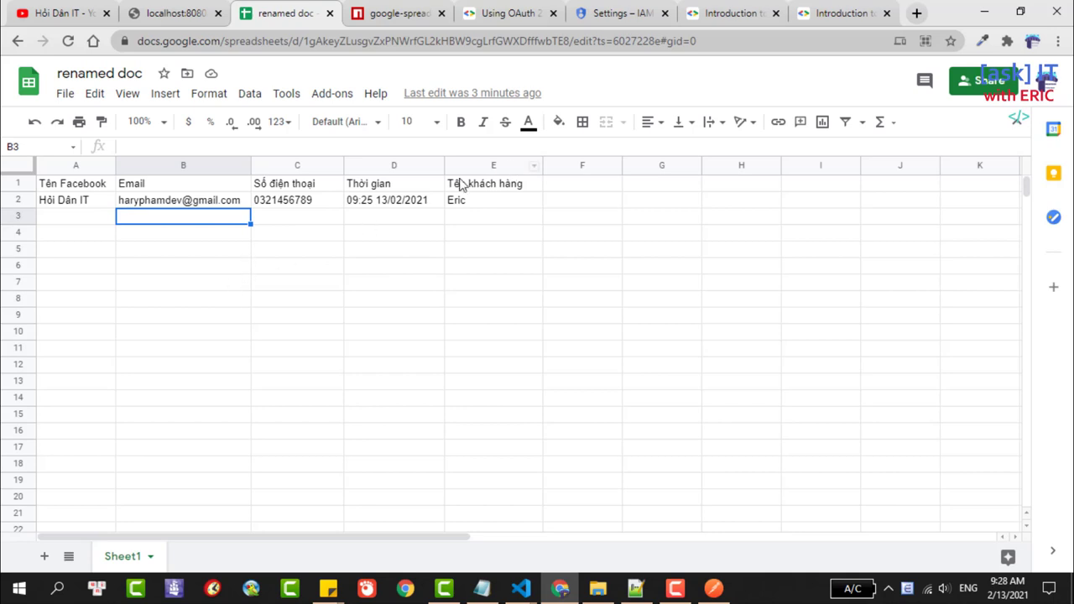
- Scroll down the google-spreadsheet npm package page to its basics section
click(394, 13)
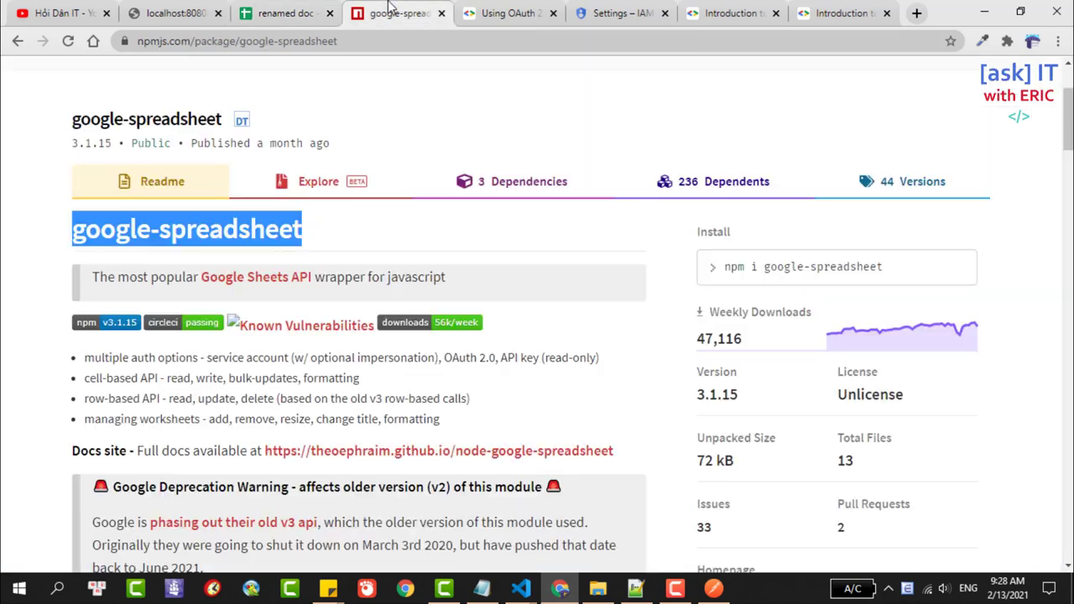
scroll(585, 223, down, 2)
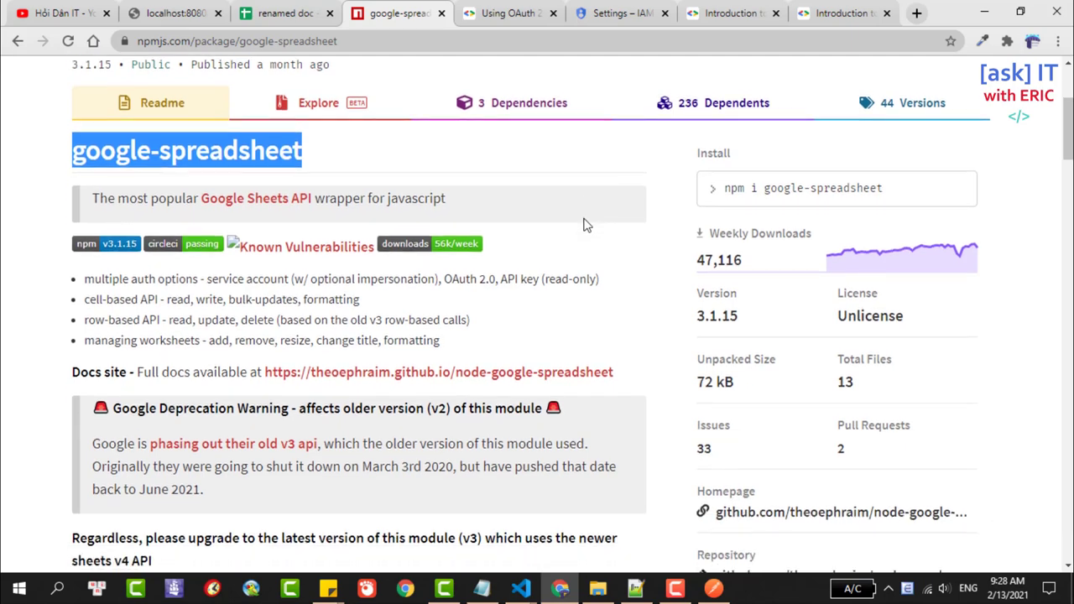
scroll(425, 320, down, 5)
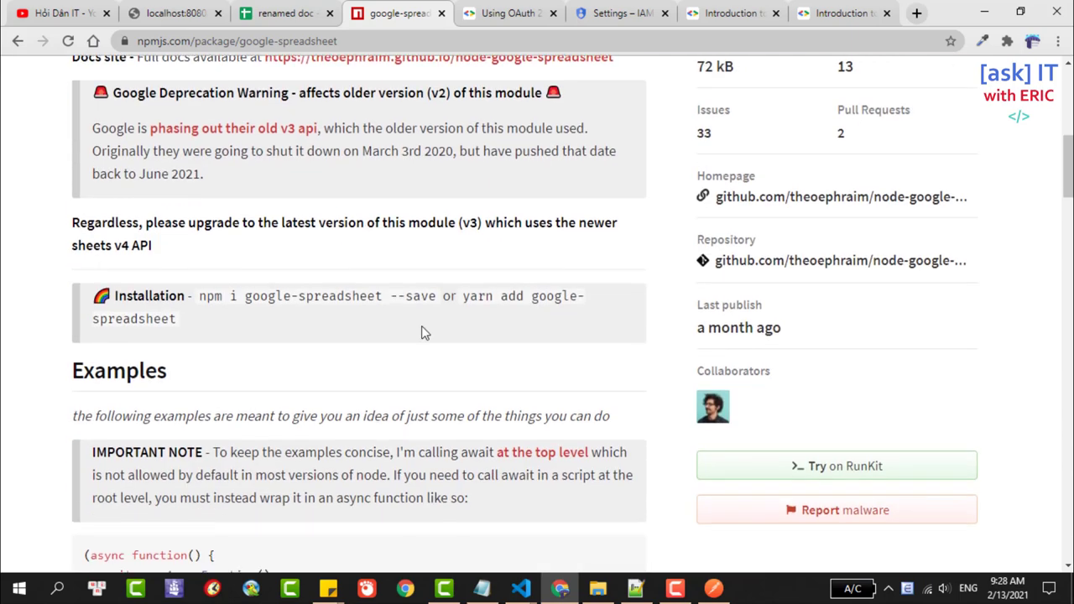
scroll(425, 327, down, 2)
scroll(425, 327, down, 3)
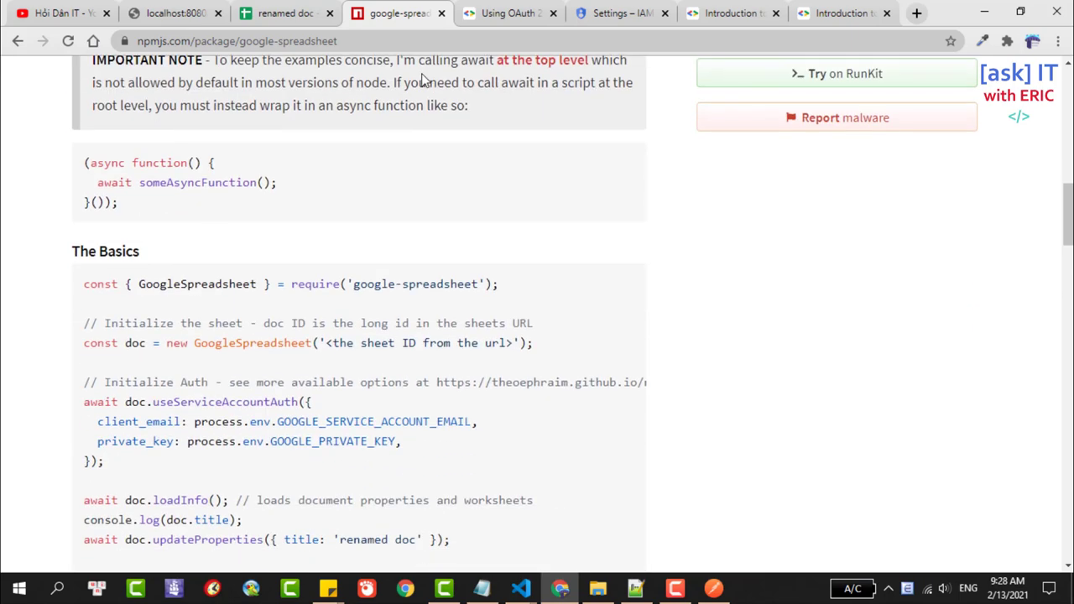
- Highlight the 'Creating a service account' heading in Google's OAuth 2.0 service-account guide
click(484, 12)
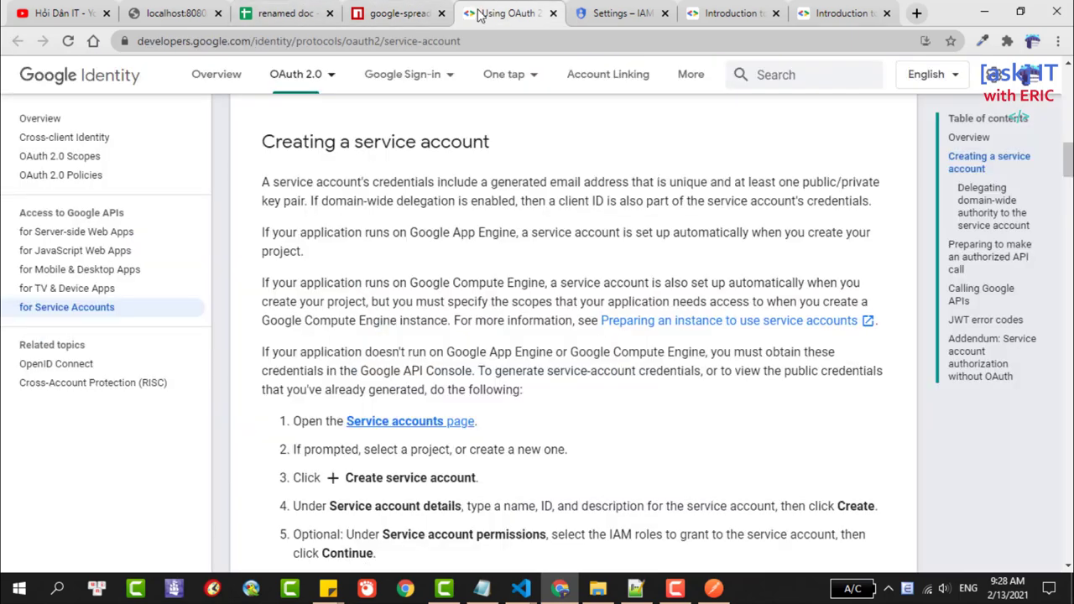
double_click(402, 141)
drag(261, 141, 492, 130)
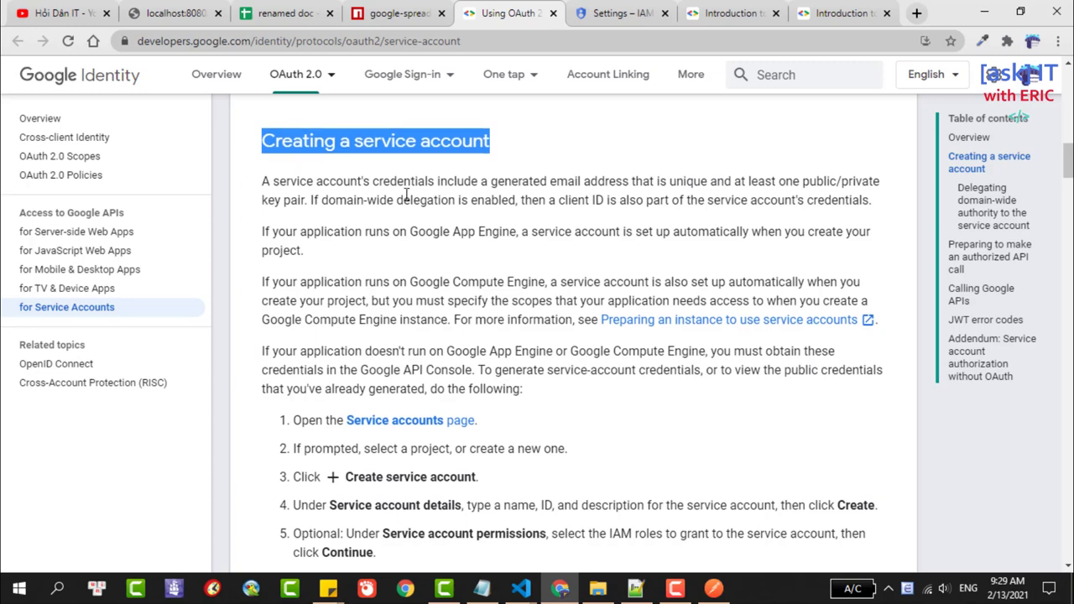
scroll(424, 201, down, 2)
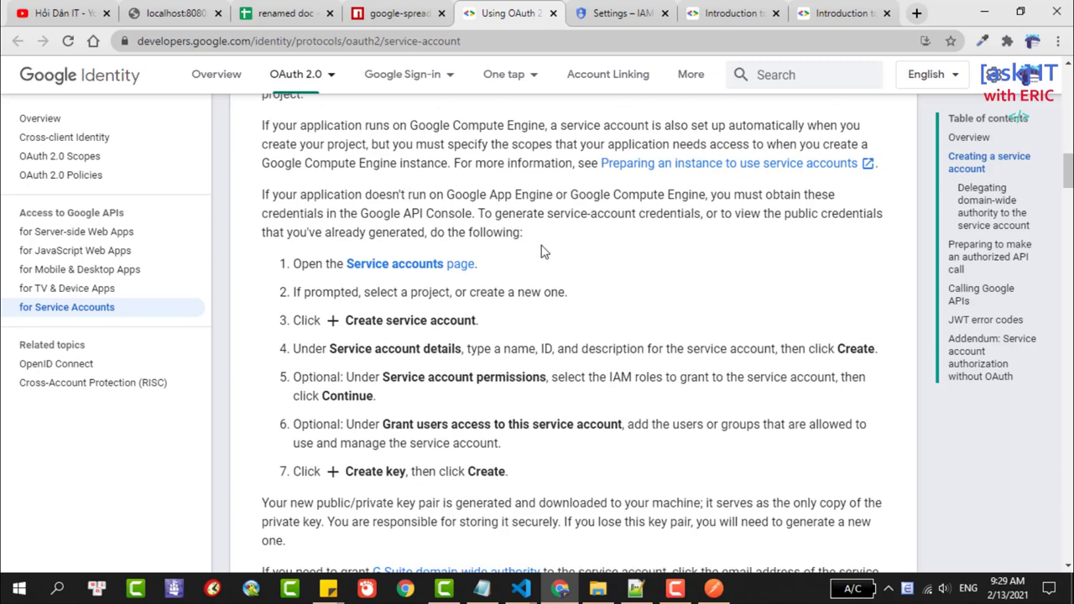
scroll(382, 187, up, 2)
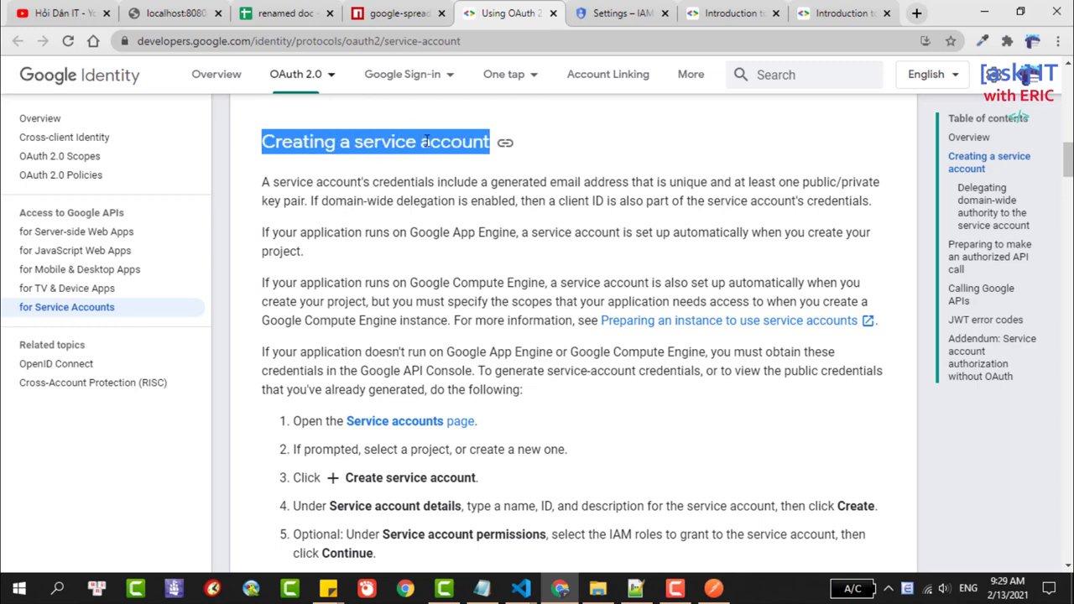
- Highlight the useServiceAccountAuth code block on the google-spreadsheet package page
key(ctrl+Page_Up)
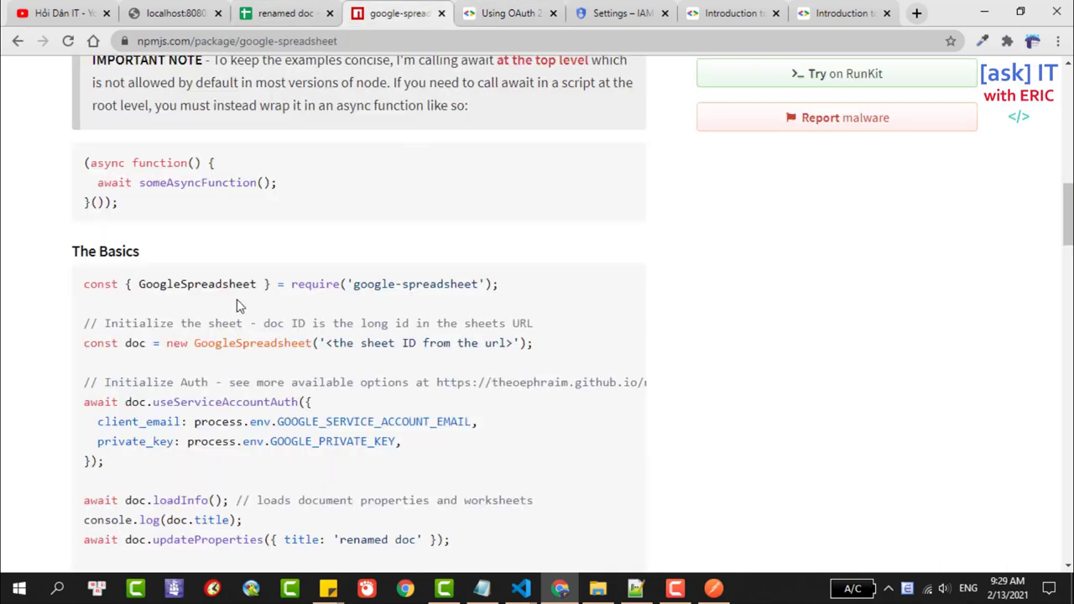
scroll(251, 293, down, 1)
drag(105, 385, 85, 324)
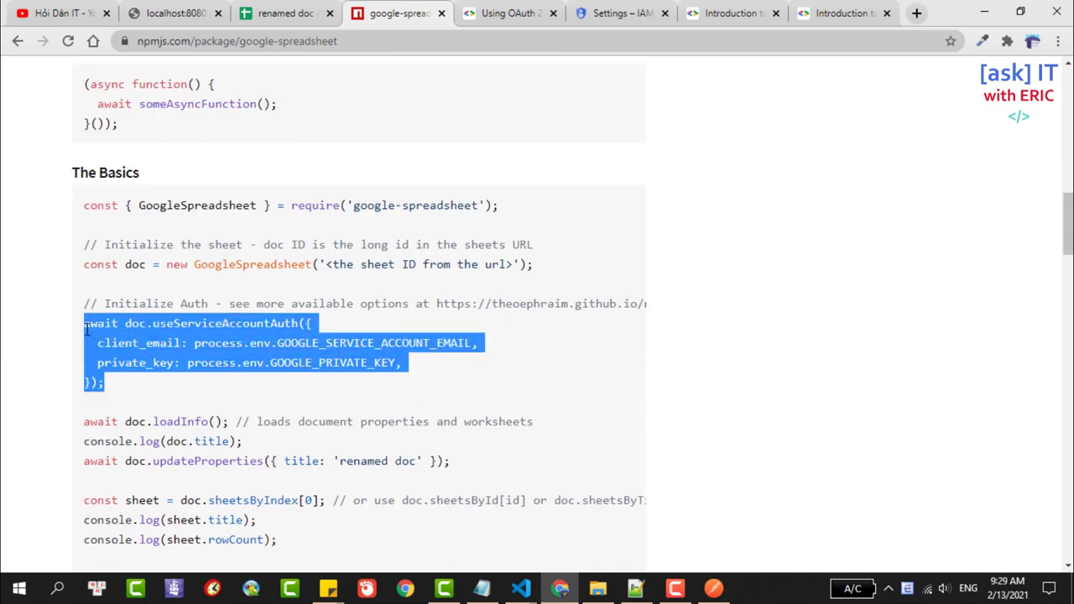
scroll(197, 362, down, 2)
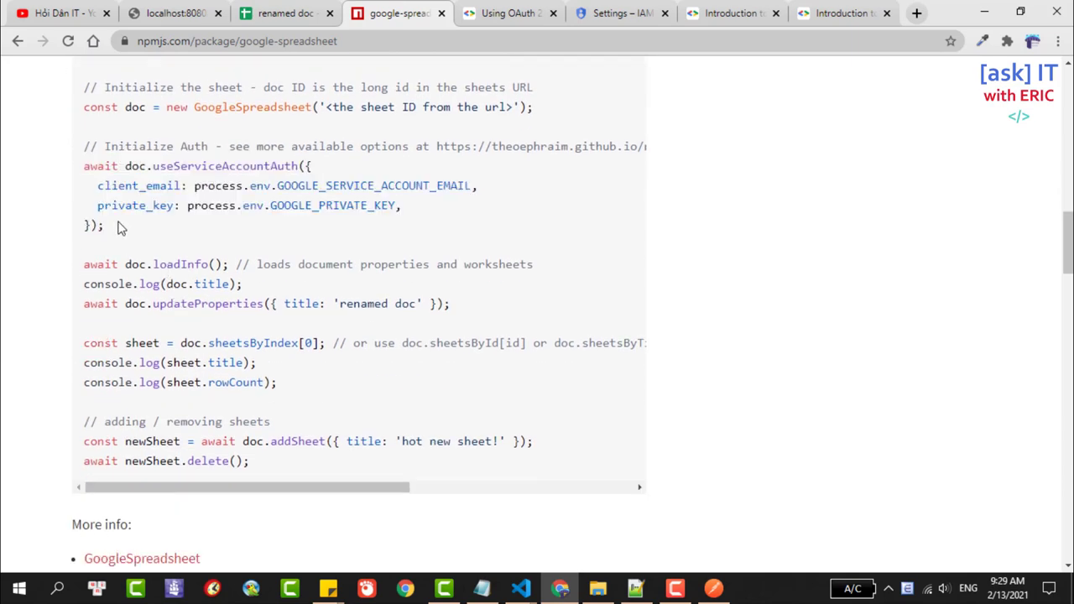
drag(117, 225, 84, 172)
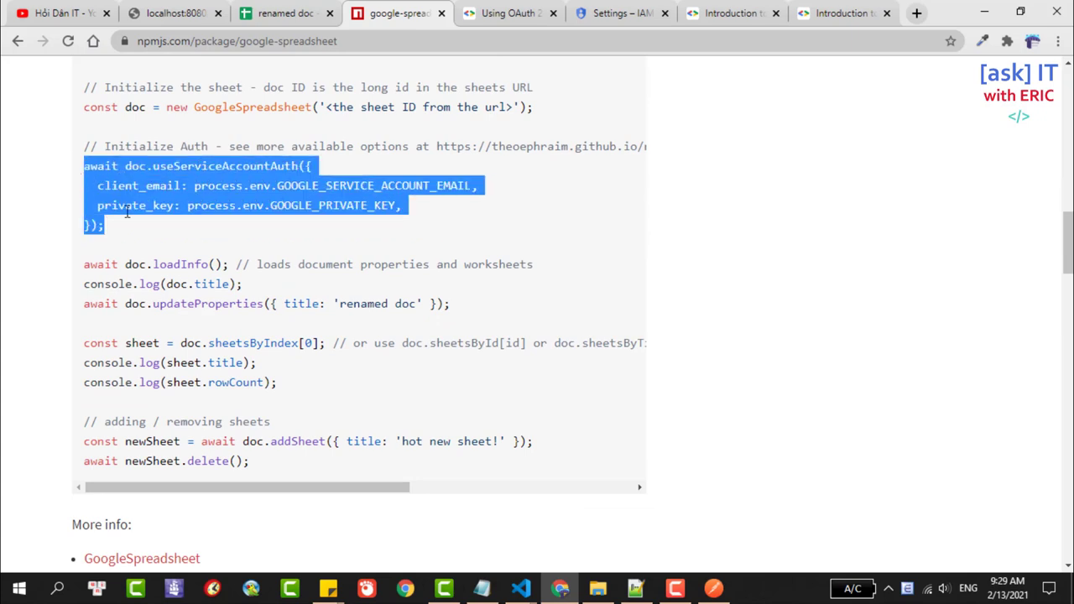
click(118, 236)
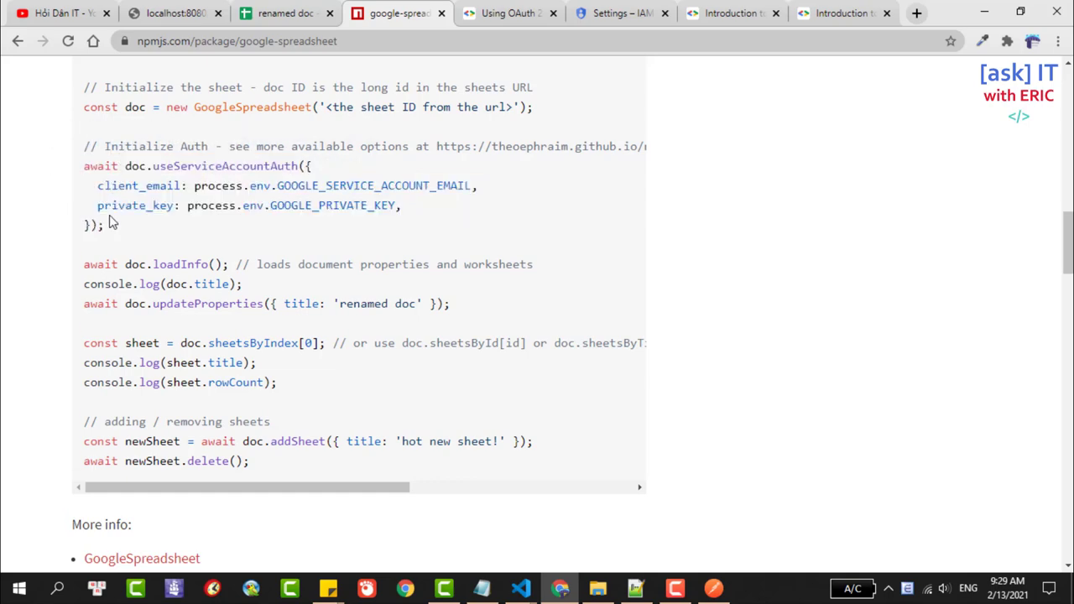
drag(105, 225, 84, 170)
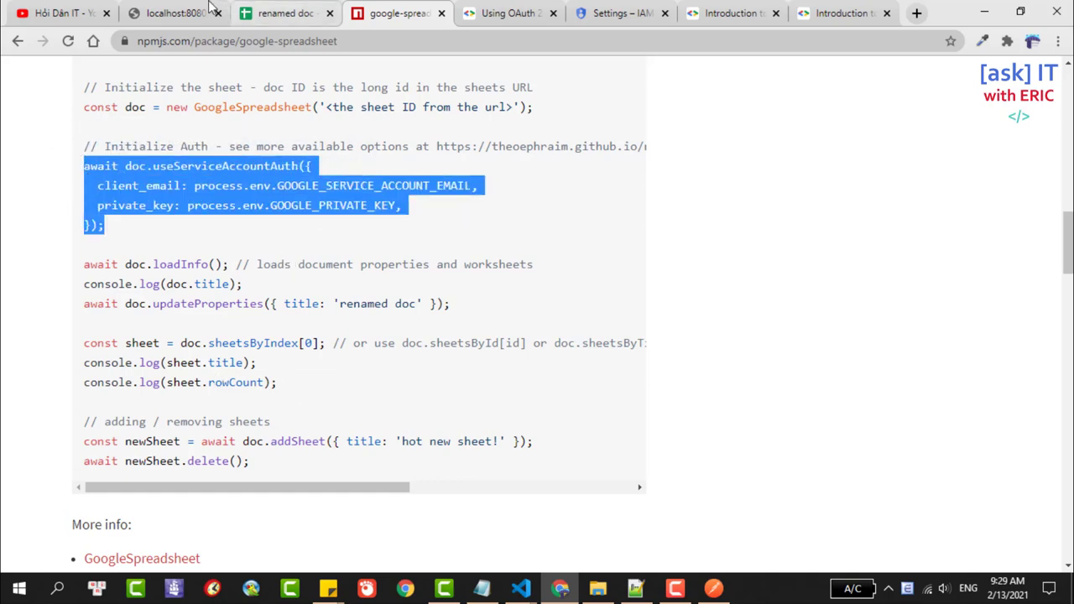
click(177, 13)
- Highlight the written row A2:E2 in renamed doc, click cell E4, and return to VS Code
click(284, 9)
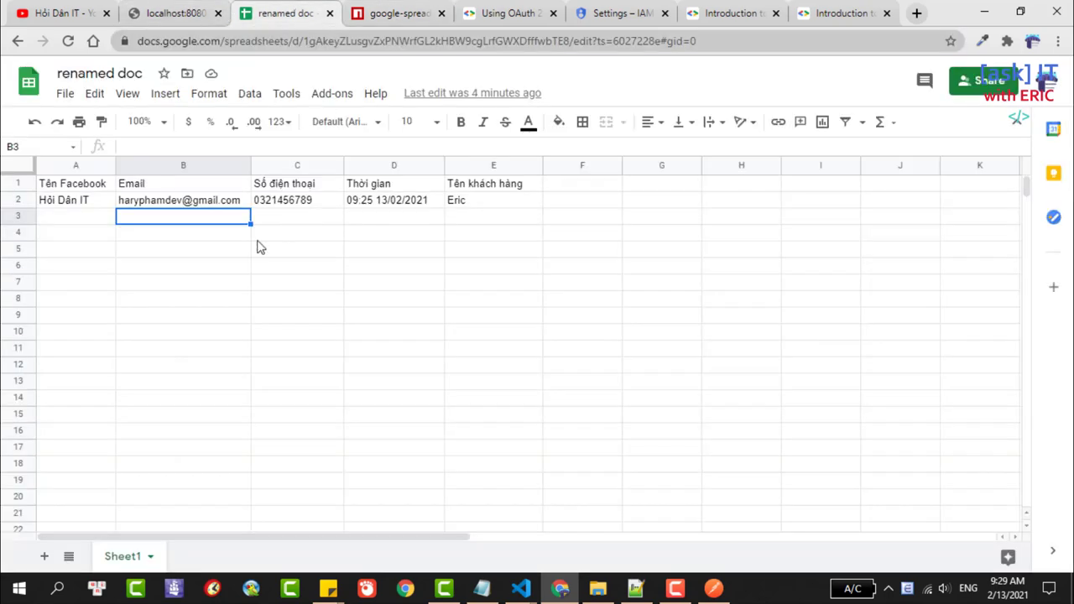
click(81, 230)
click(84, 217)
drag(487, 201, 62, 207)
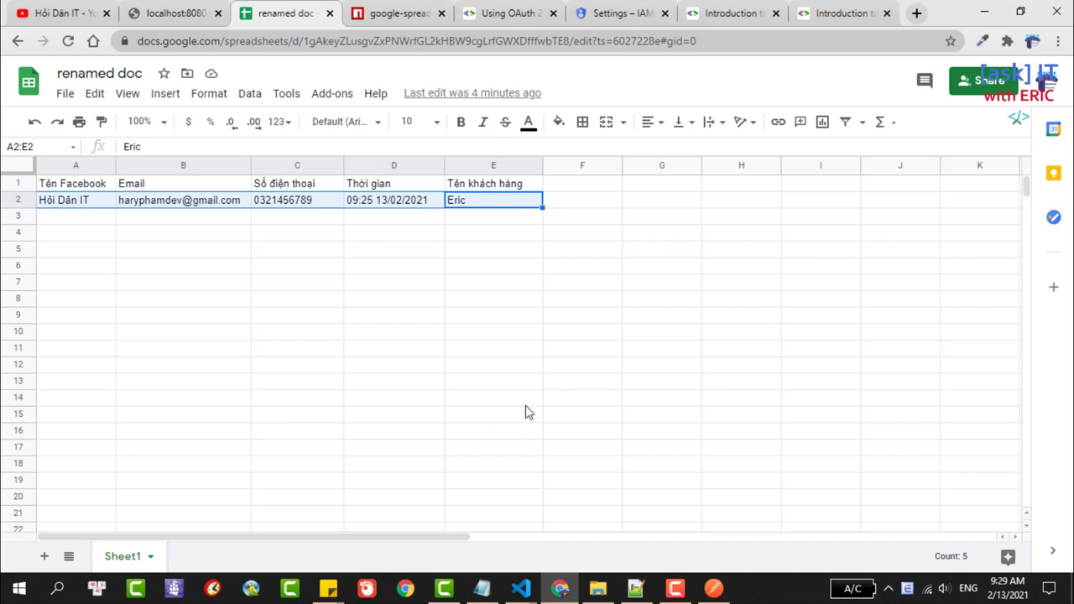
click(495, 232)
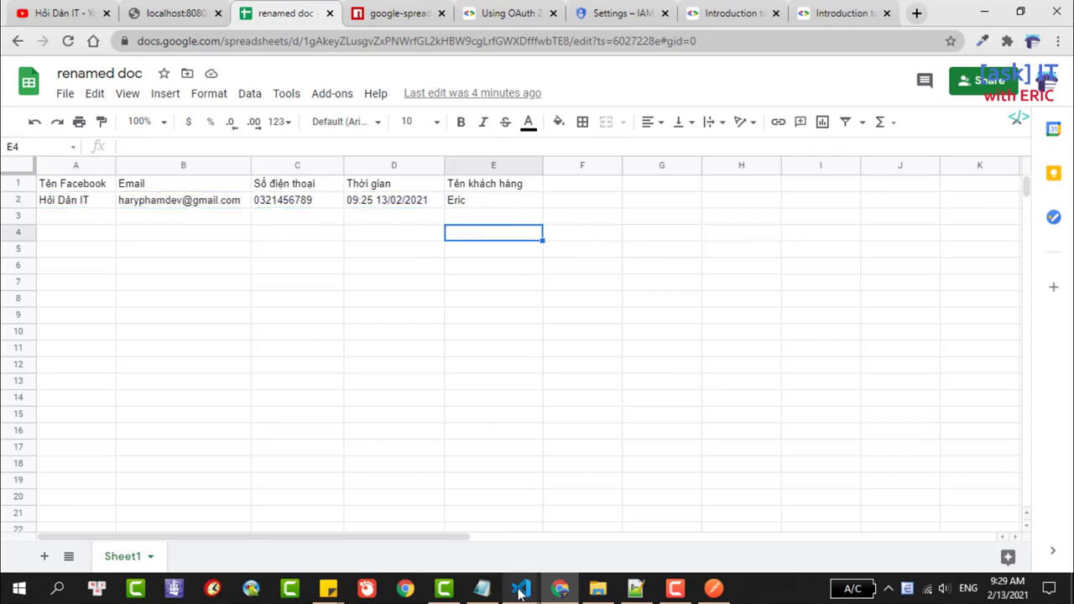
mouse_move(521, 588)
click(585, 509)
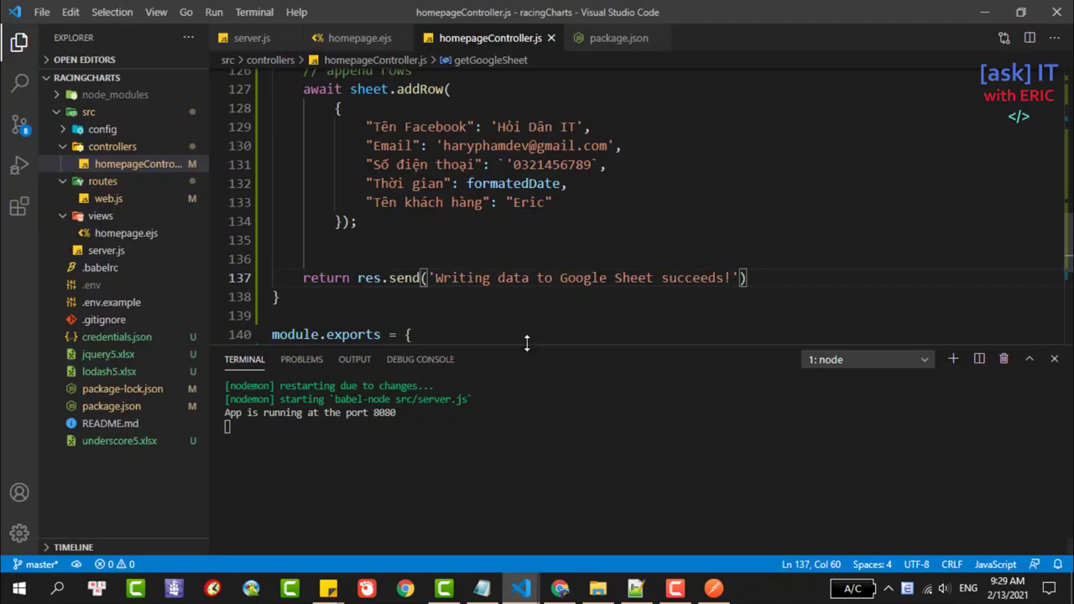
- Shrink the terminal and highlight the row data passed to addRow
drag(521, 347, 521, 501)
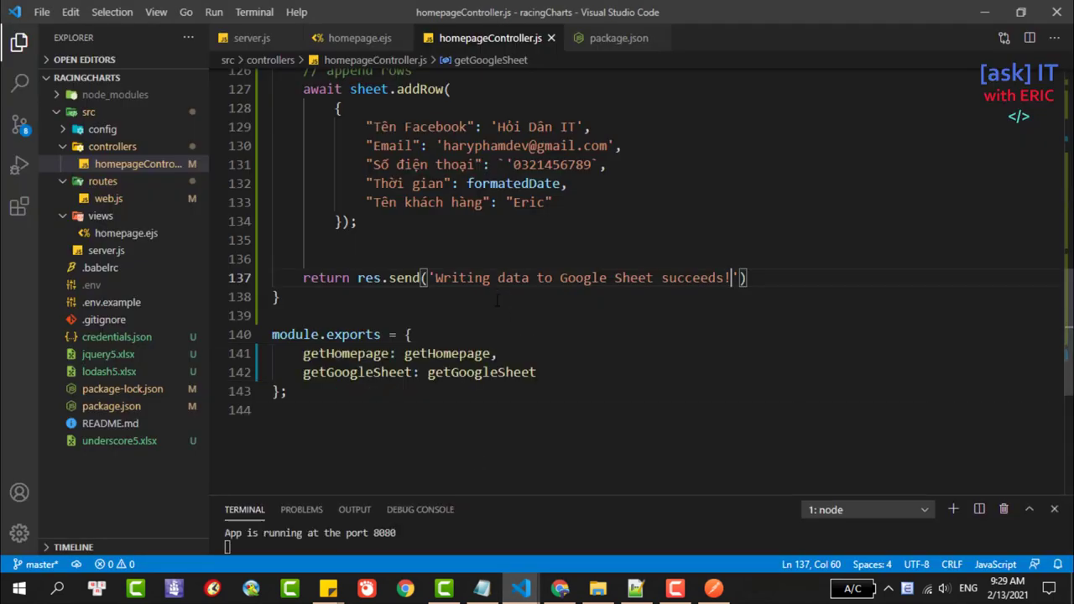
drag(359, 206, 593, 205)
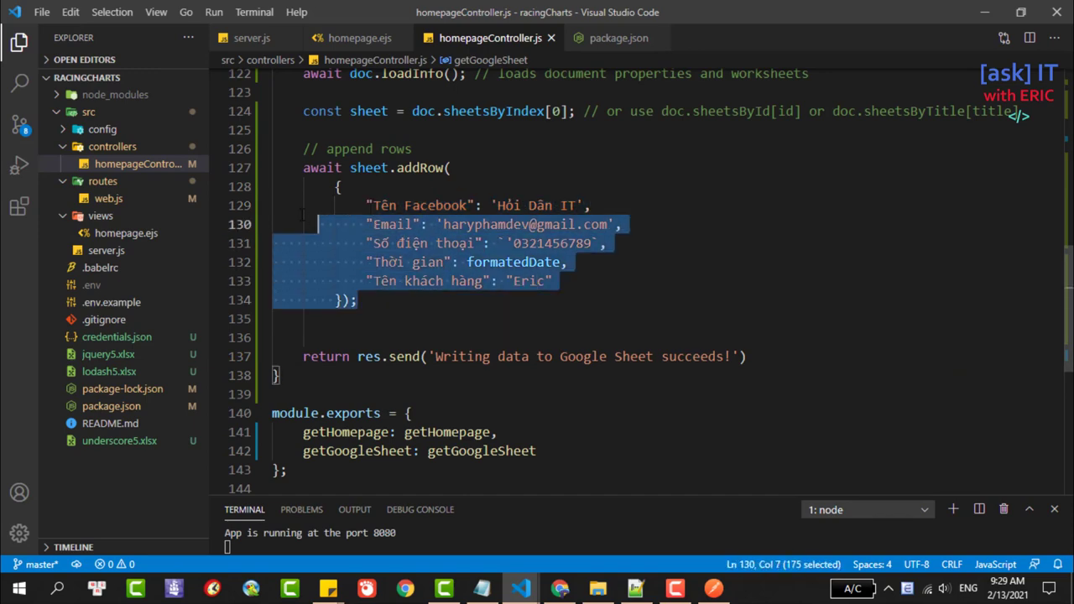
drag(653, 291, 296, 206)
- Highlight the PRIVATE_KEY and CLIENT_EMAIL values and the spreadsheet ID string on line 114
scroll(579, 291, up, 4)
scroll(580, 291, up, 2)
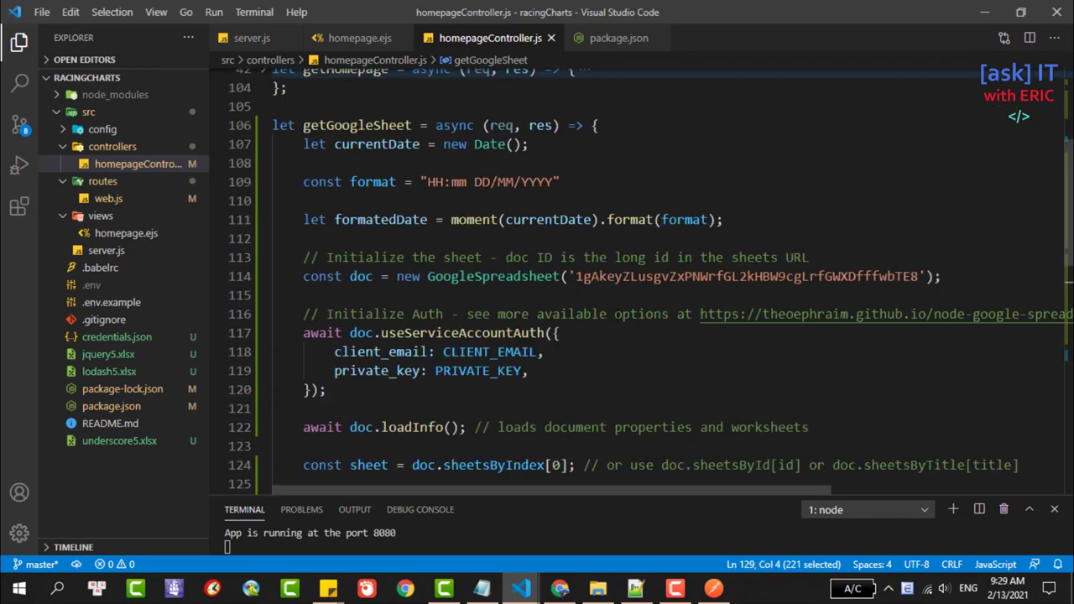
scroll(608, 321, up, 4)
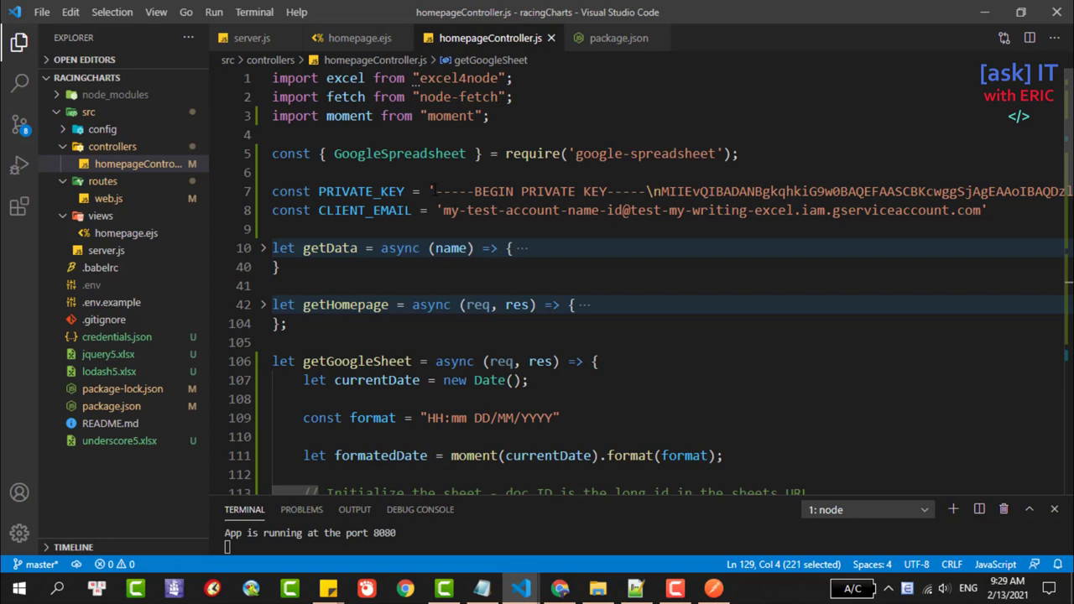
drag(434, 191, 785, 191)
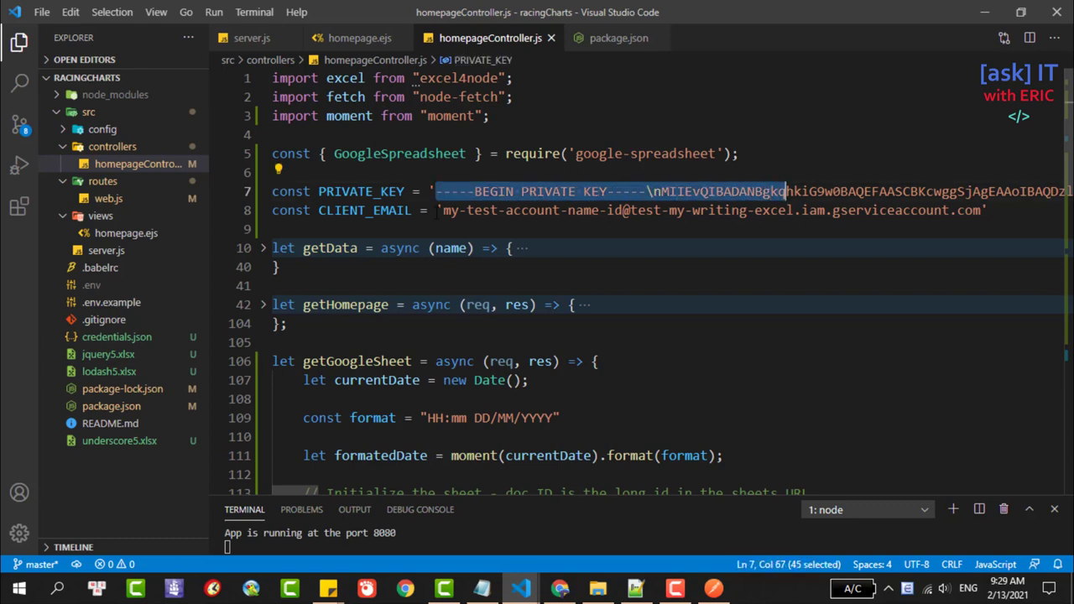
drag(442, 210, 965, 210)
scroll(499, 279, down, 1)
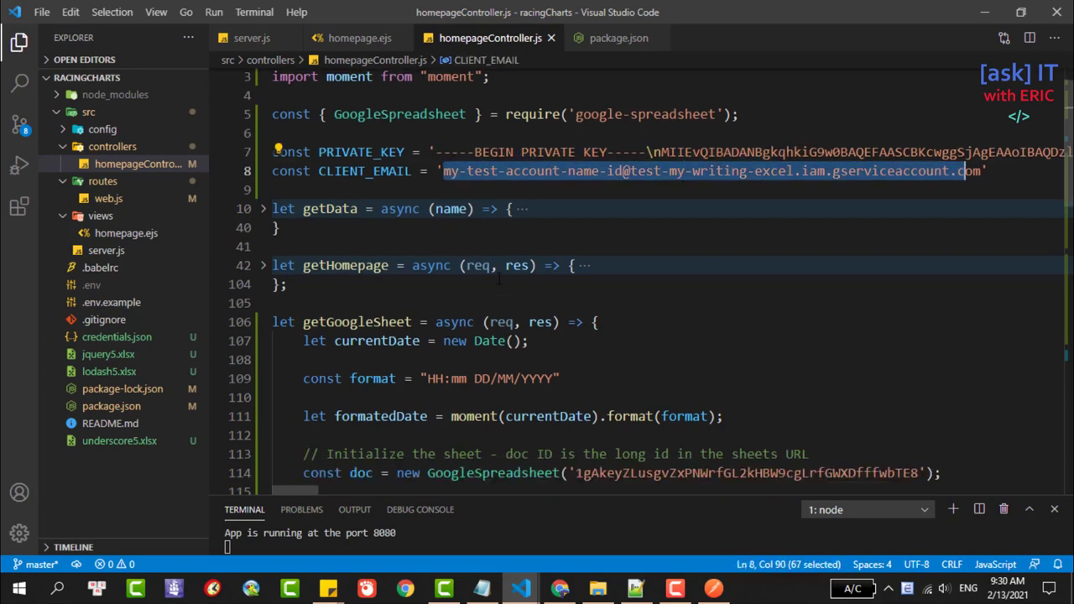
scroll(499, 279, down, 2)
scroll(604, 330, down, 2)
drag(577, 315, 919, 316)
key(ctrl+c)
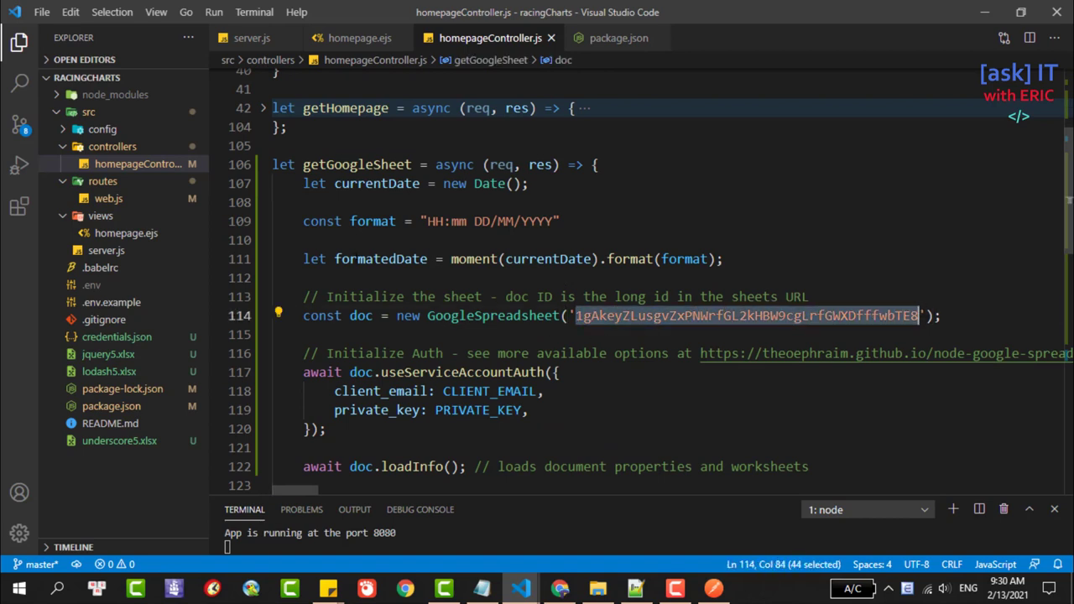
scroll(326, 190, up, 3)
- Add const SHEET_ID = '<pasted spreadsheet ID>'; on line 9
scroll(326, 189, up, 1)
click(325, 190)
text(c)
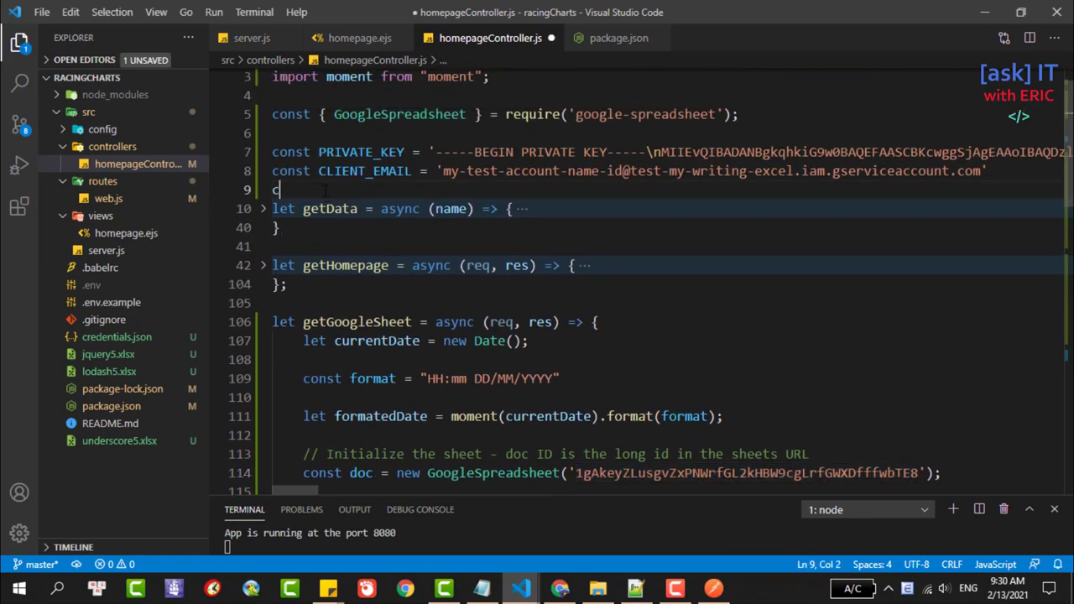
text(onst S)
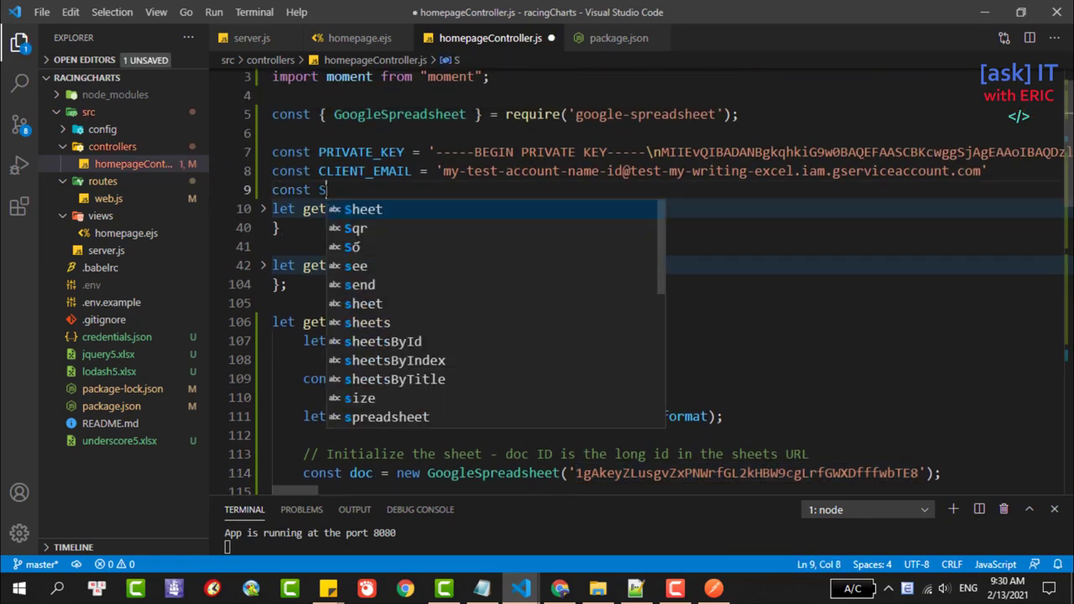
text(HEET)
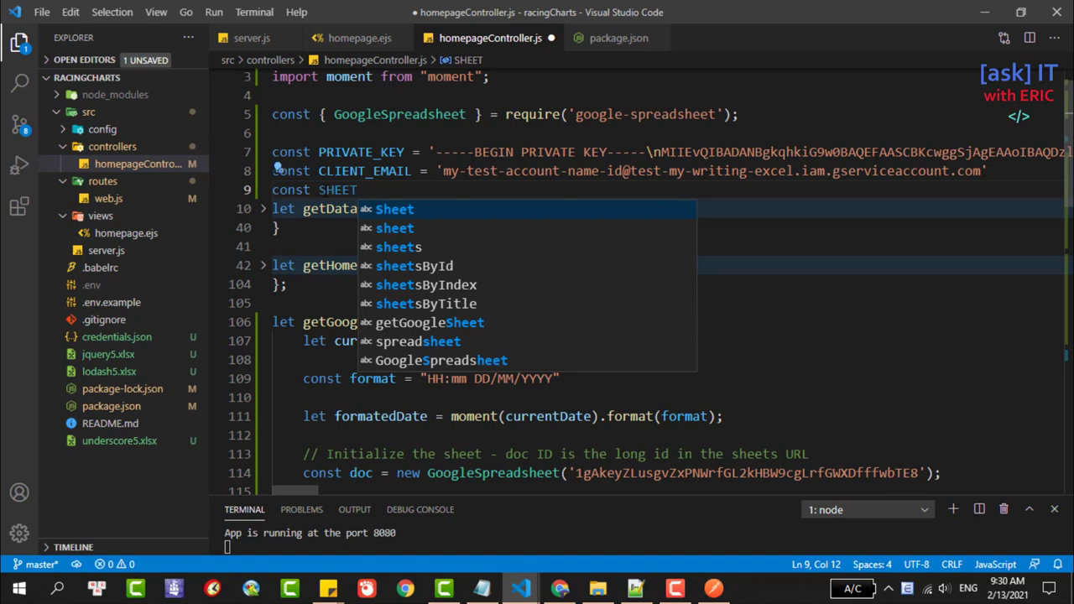
text(_ID )
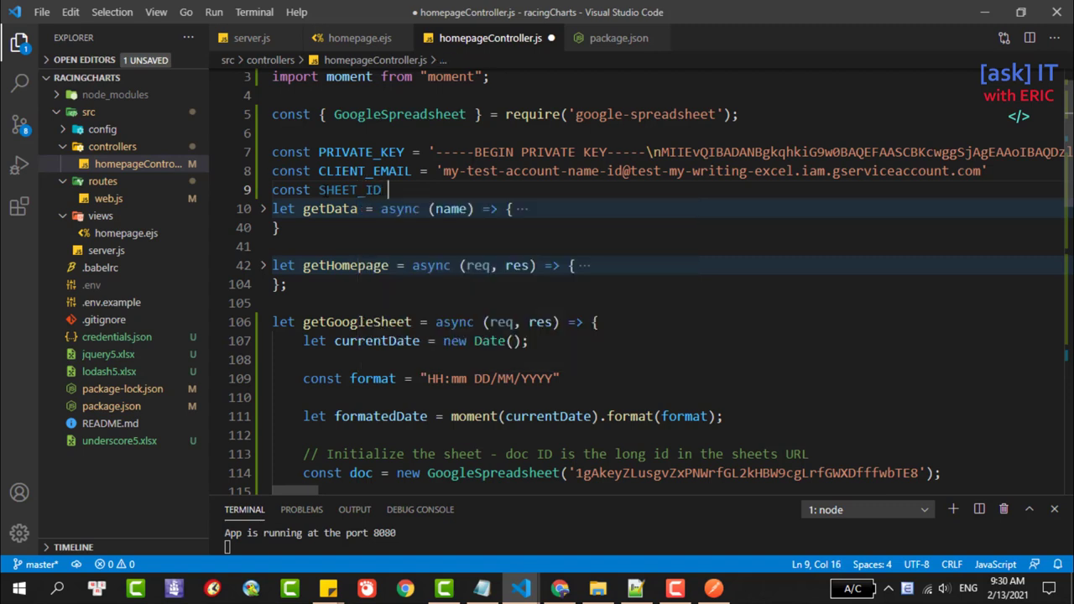
text(= ')
key(ctrl+v)
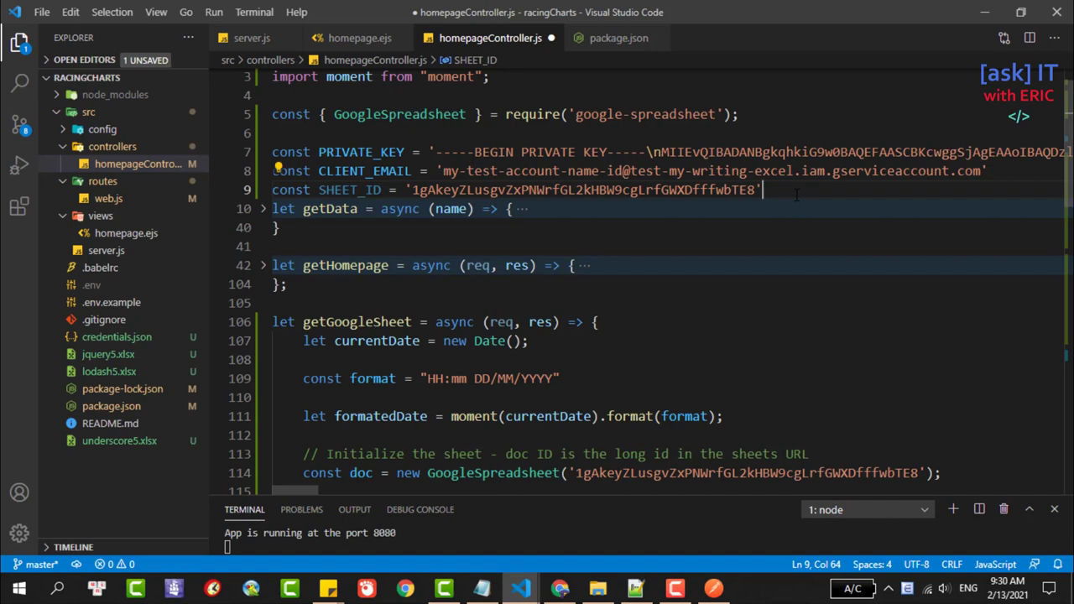
text(;)
key(Return)
- Replace the hard-coded spreadsheet ID on line 115 with SHEET_ID and save the file
double_click(344, 192)
key(ctrl+c)
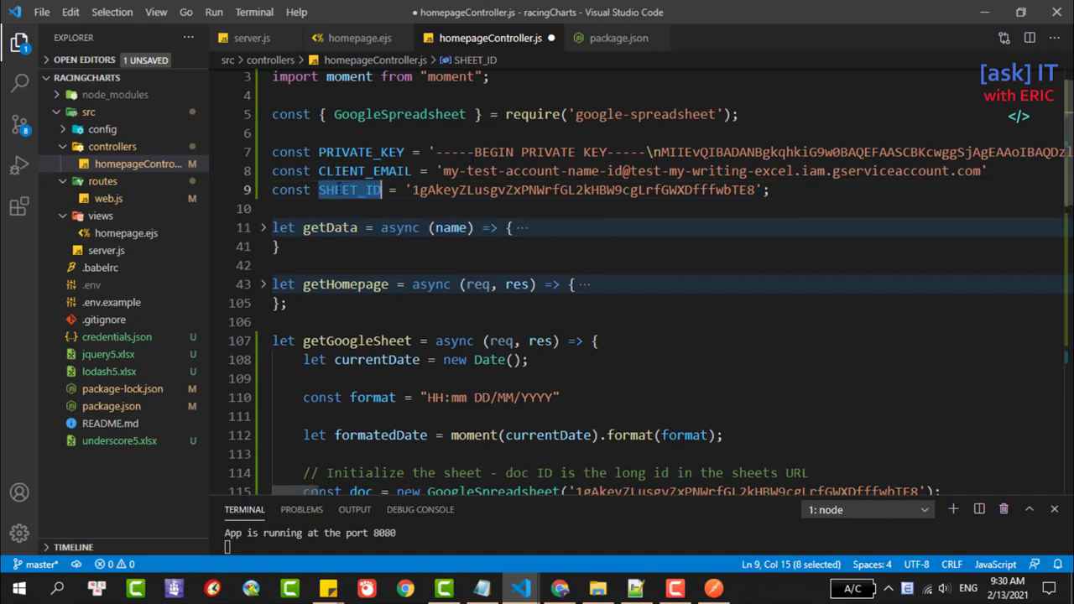
scroll(526, 202, down, 3)
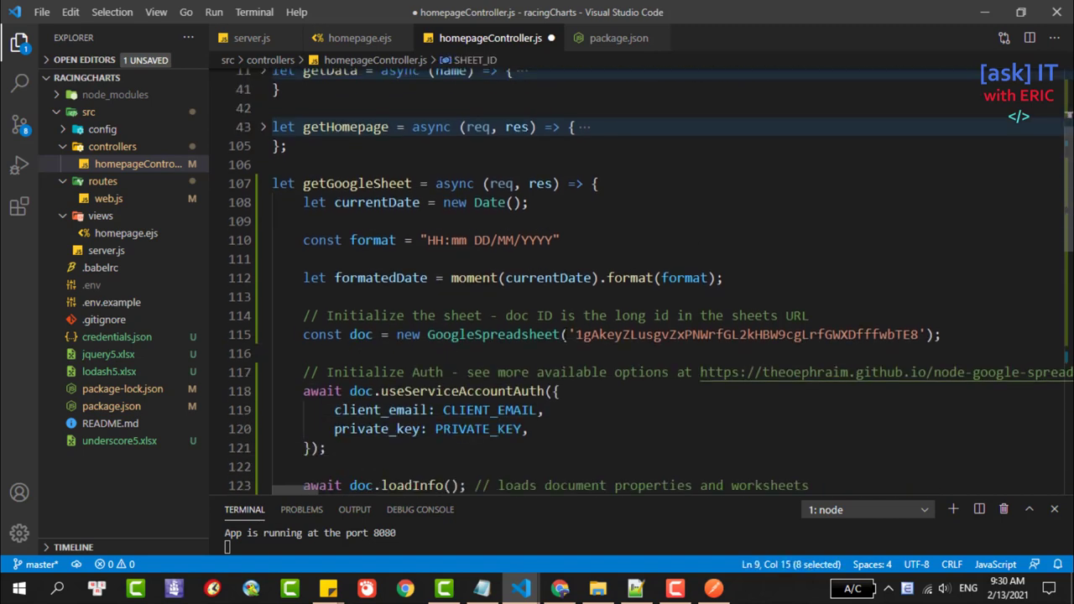
drag(569, 334, 924, 334)
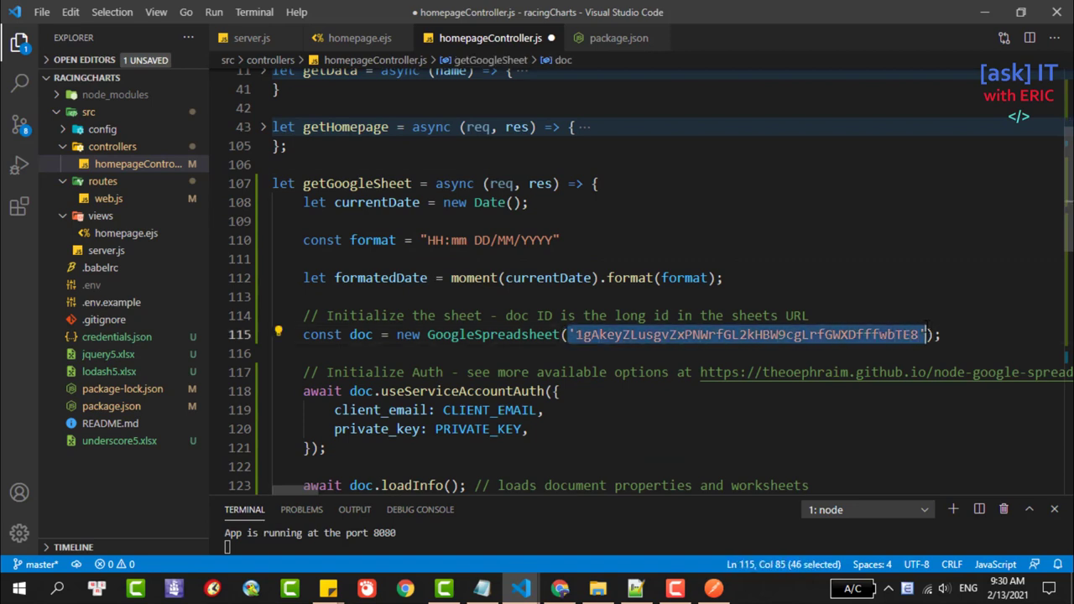
key(BackSpace)
key(ctrl+v)
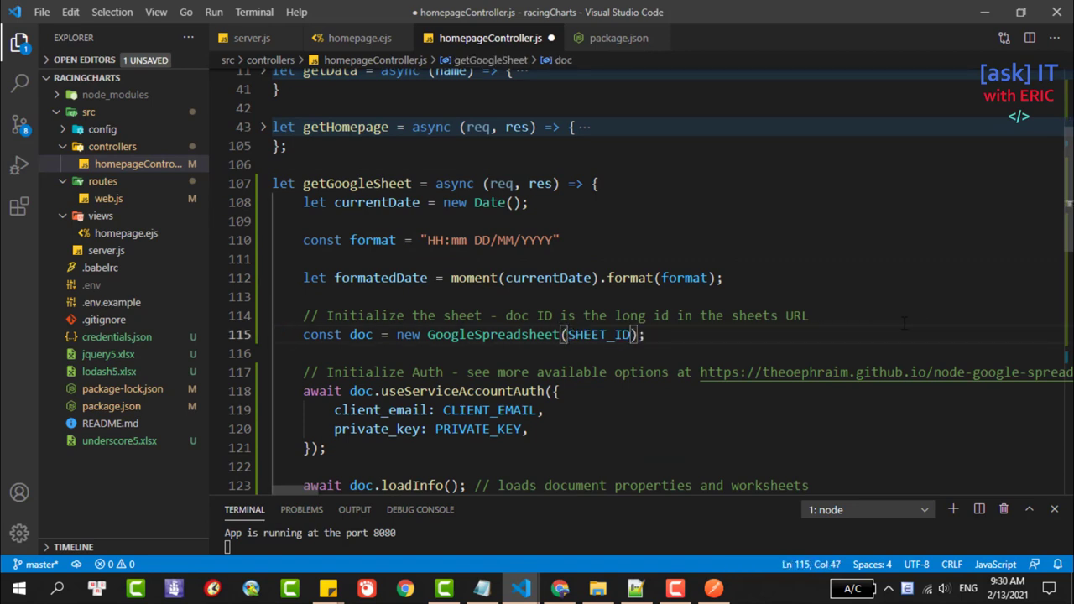
key(ctrl+s)
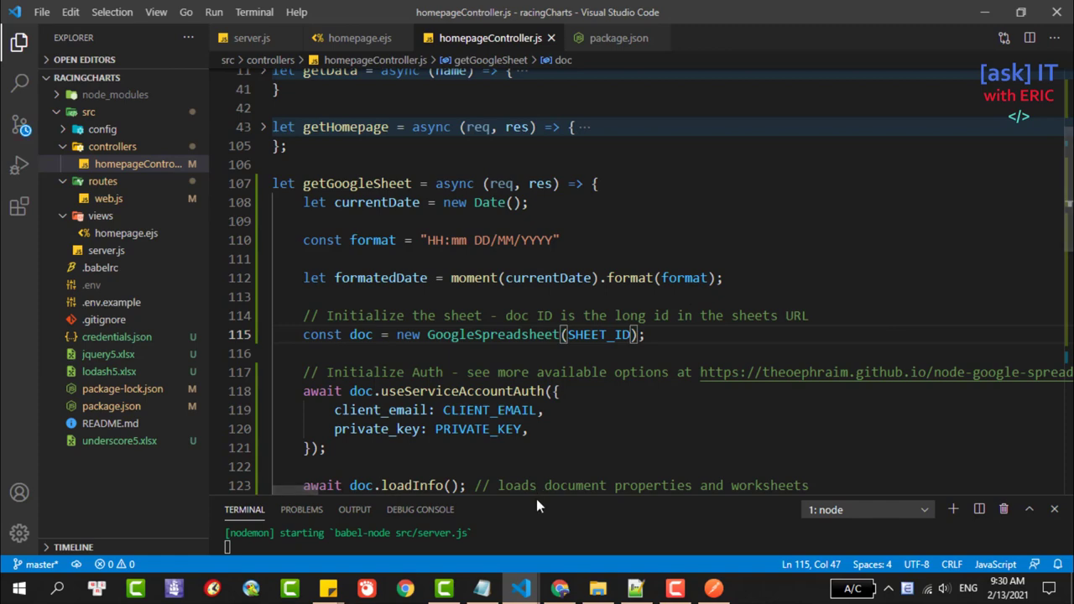
- Glance at README.md, return to homepageController.js and make the terminal panel taller
click(560, 489)
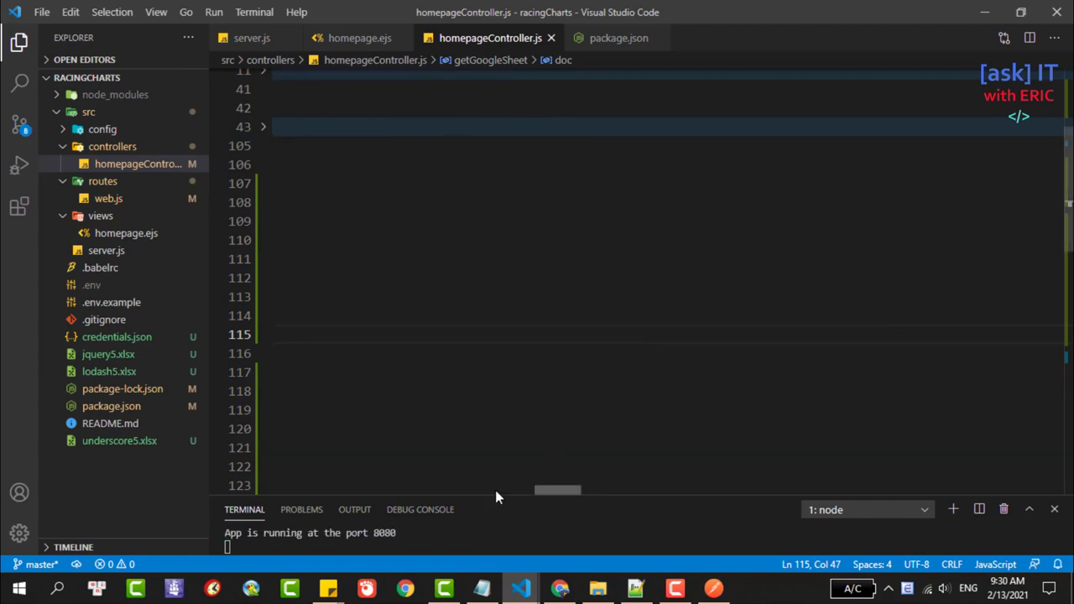
scroll(495, 492, left, 10)
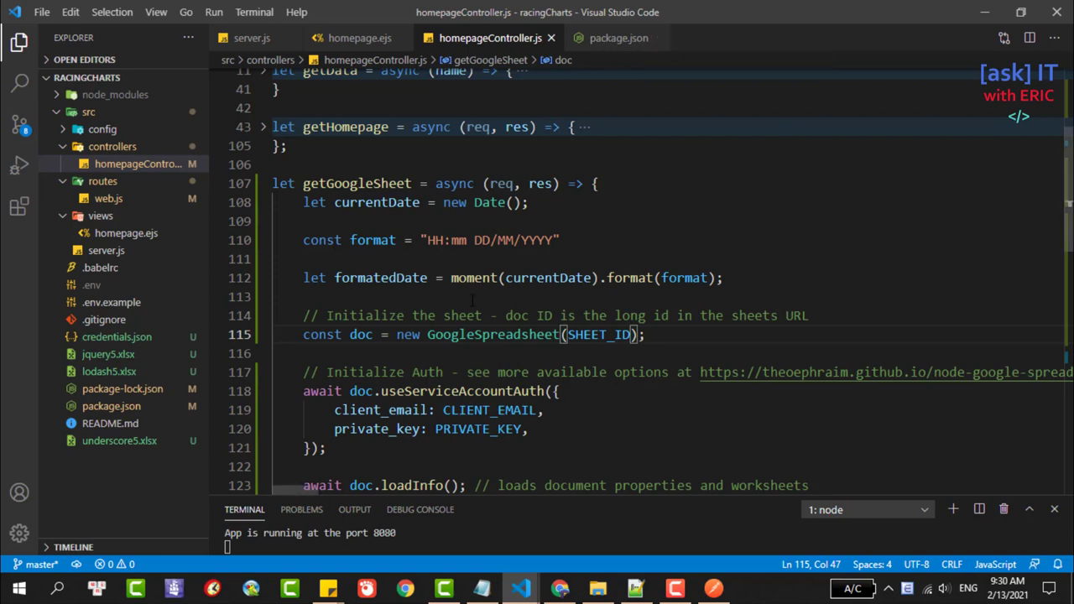
click(101, 423)
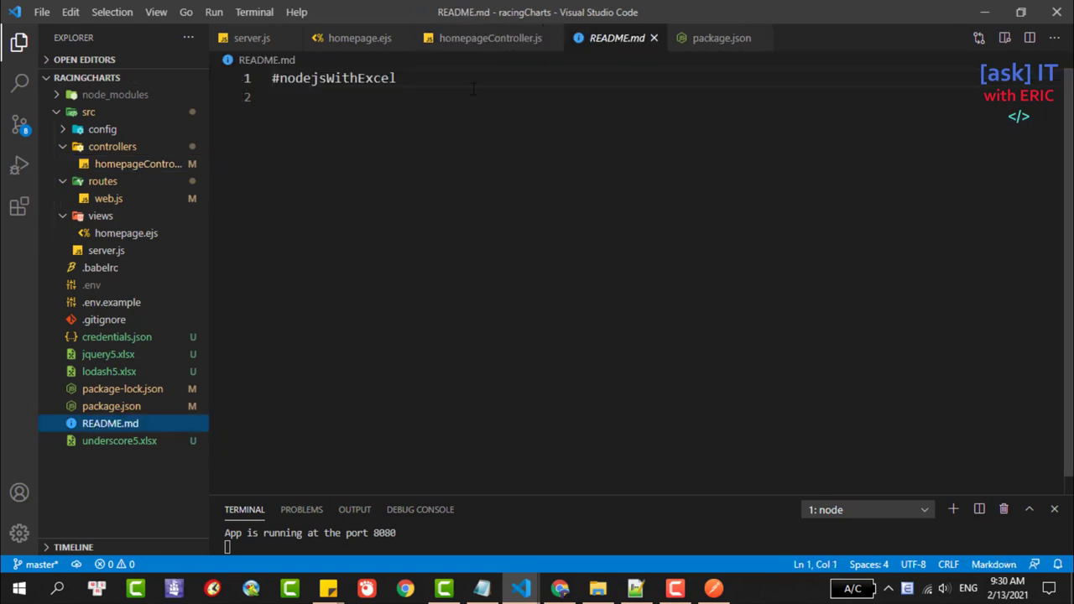
click(481, 39)
scroll(498, 228, down, 2)
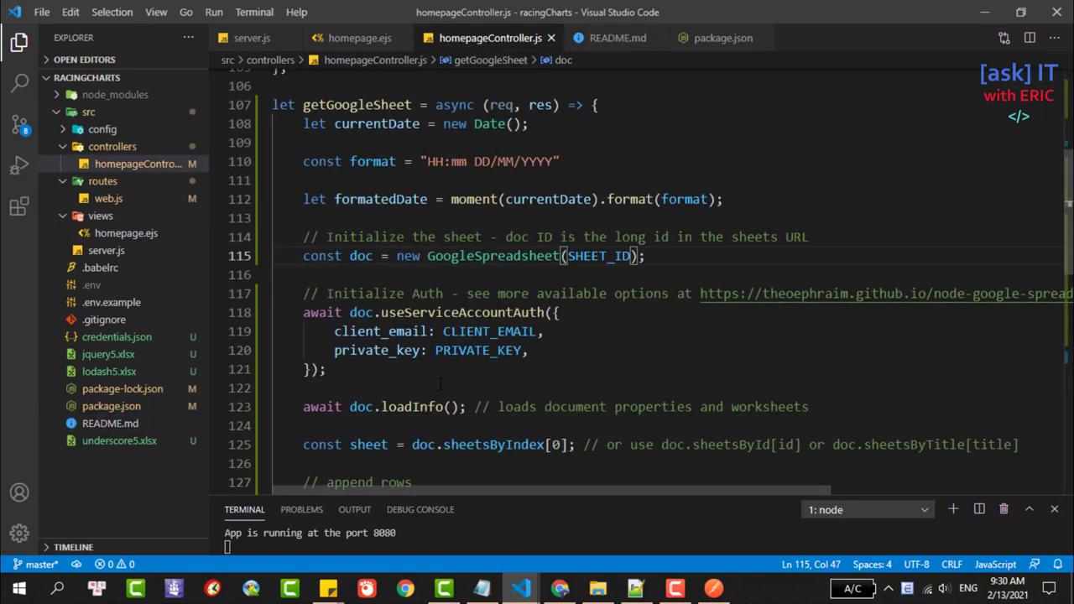
drag(502, 496, 502, 369)
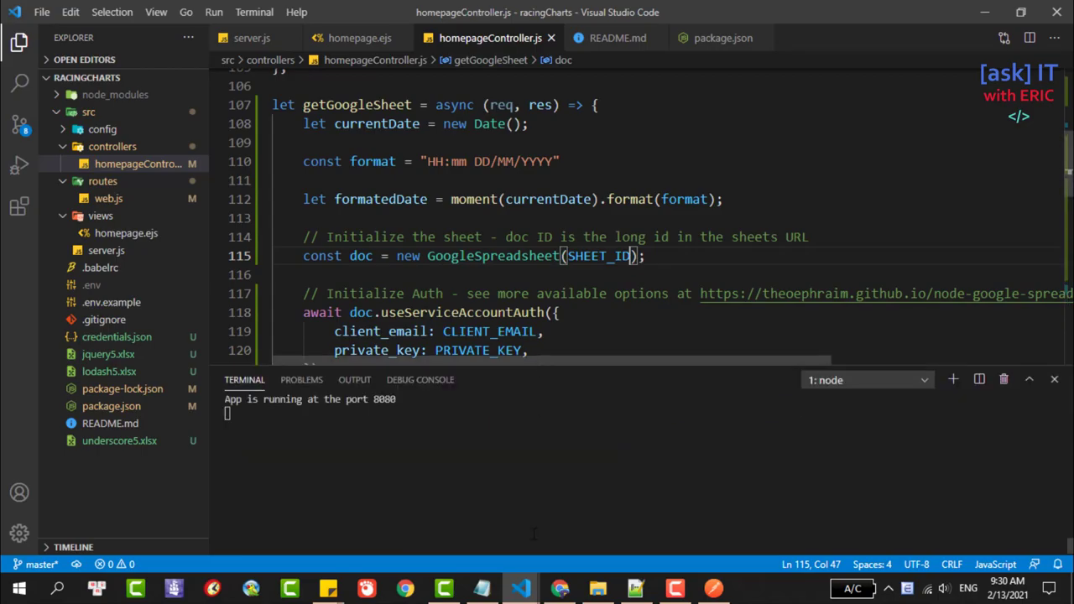
click(560, 587)
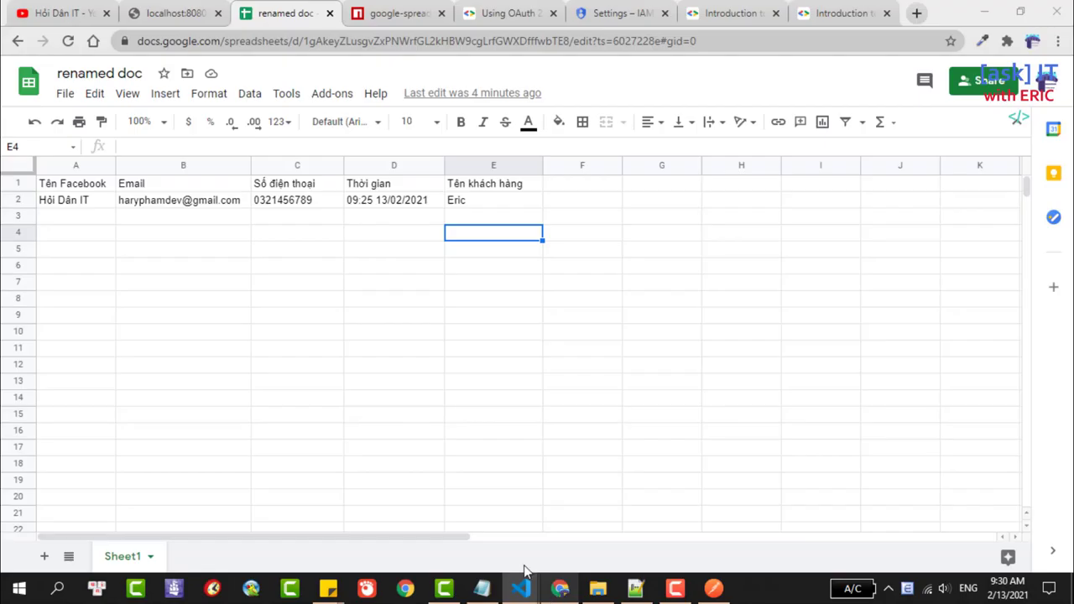
- Clear row 2 of renamed doc and reload the localhost app page to write it again
click(26, 199)
key(Delete)
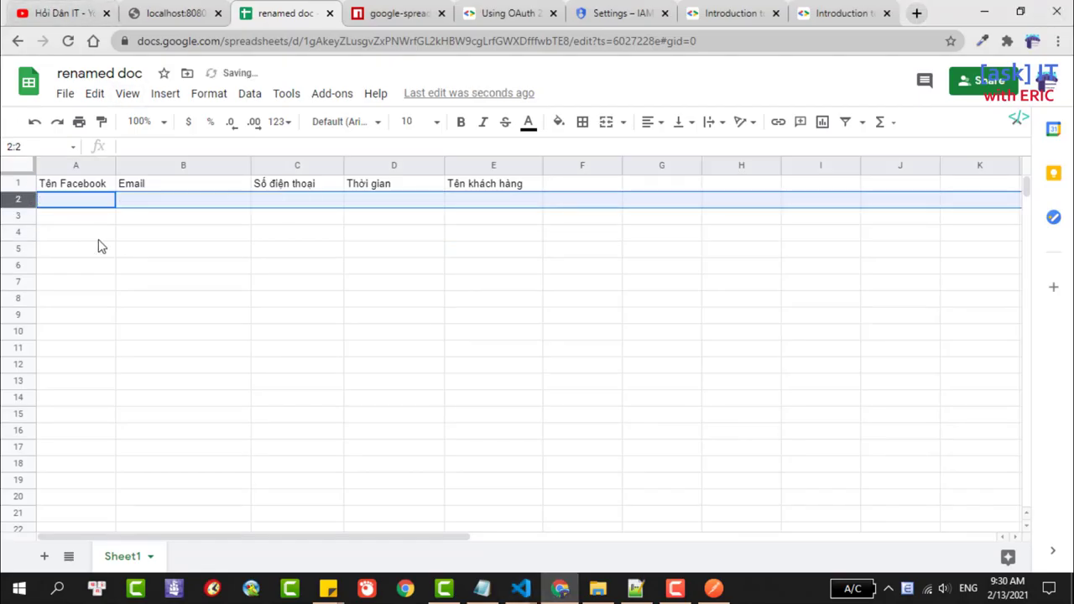
click(99, 235)
click(172, 10)
click(68, 40)
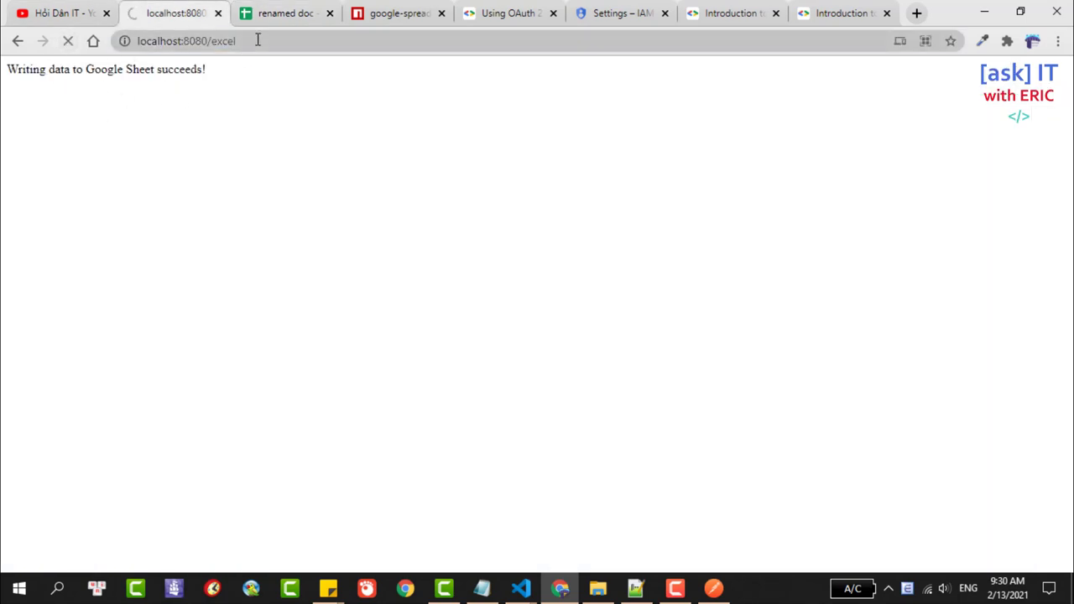
- Select the rewritten row A2:E2 to check the new data, then bring VS Code forward
click(283, 15)
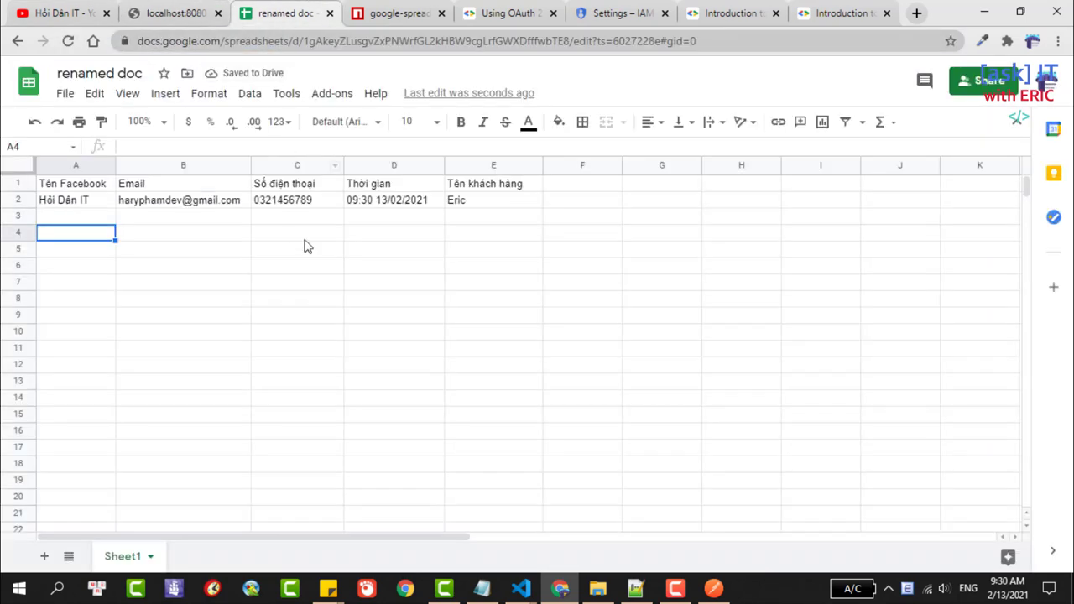
drag(488, 201, 73, 203)
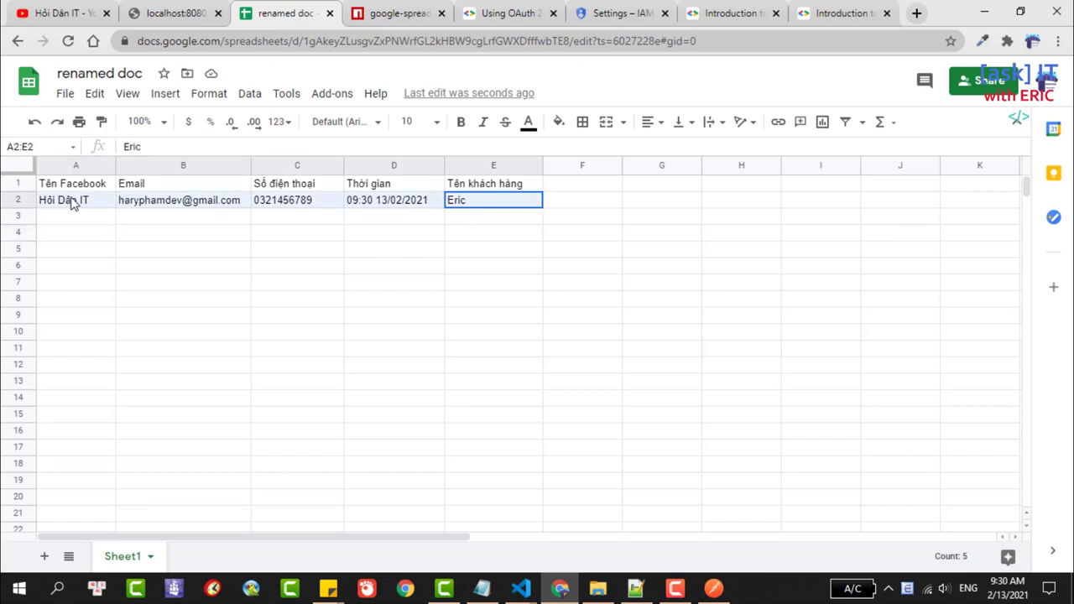
click(137, 229)
click(491, 205)
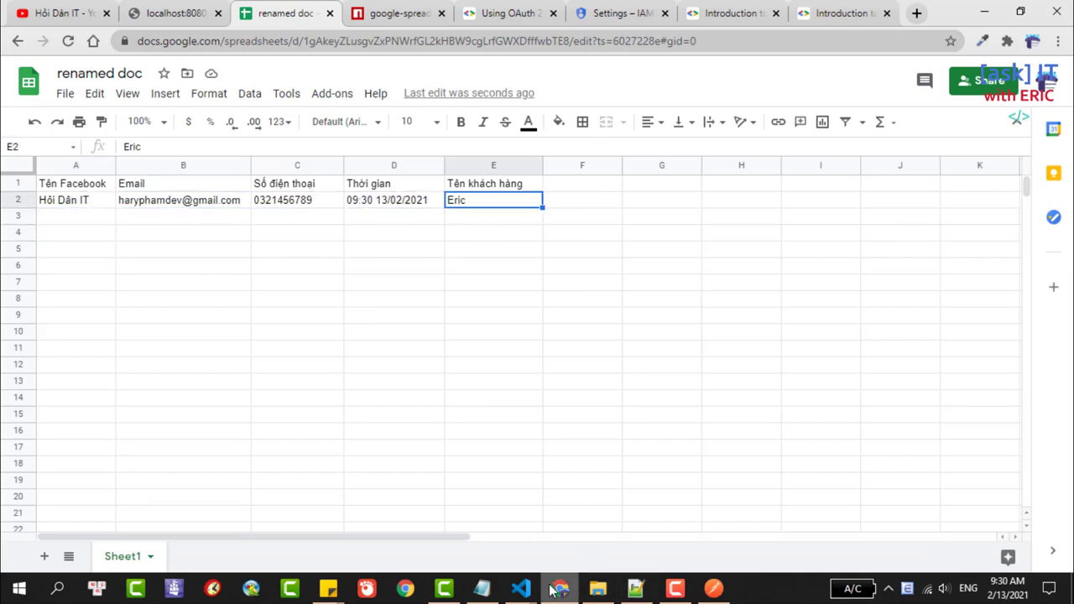
mouse_move(525, 592)
click(605, 521)
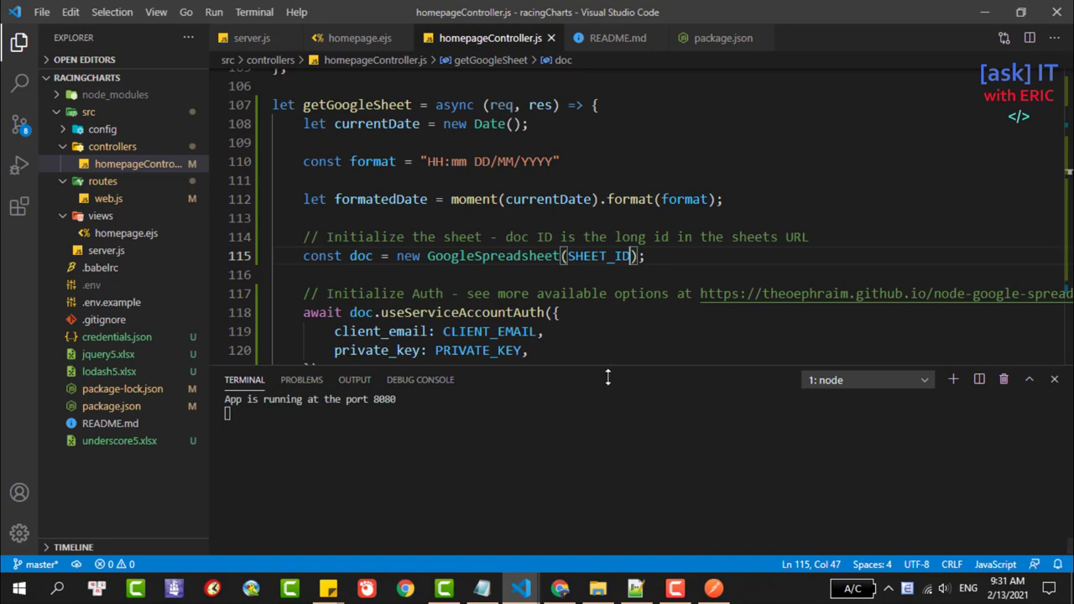
- Shrink the terminal, highlight the private key and service-account e-mail on lines 7–8, and scroll through getGoogleSheet
drag(607, 379, 608, 497)
scroll(573, 307, up, 1)
scroll(573, 307, up, 2)
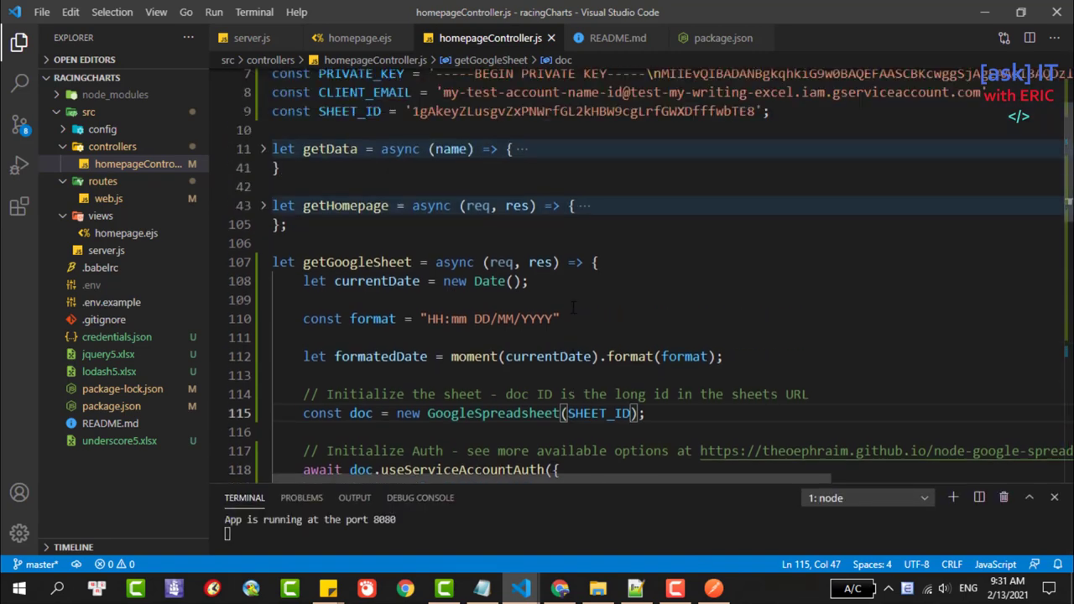
scroll(573, 307, up, 2)
drag(436, 191, 762, 192)
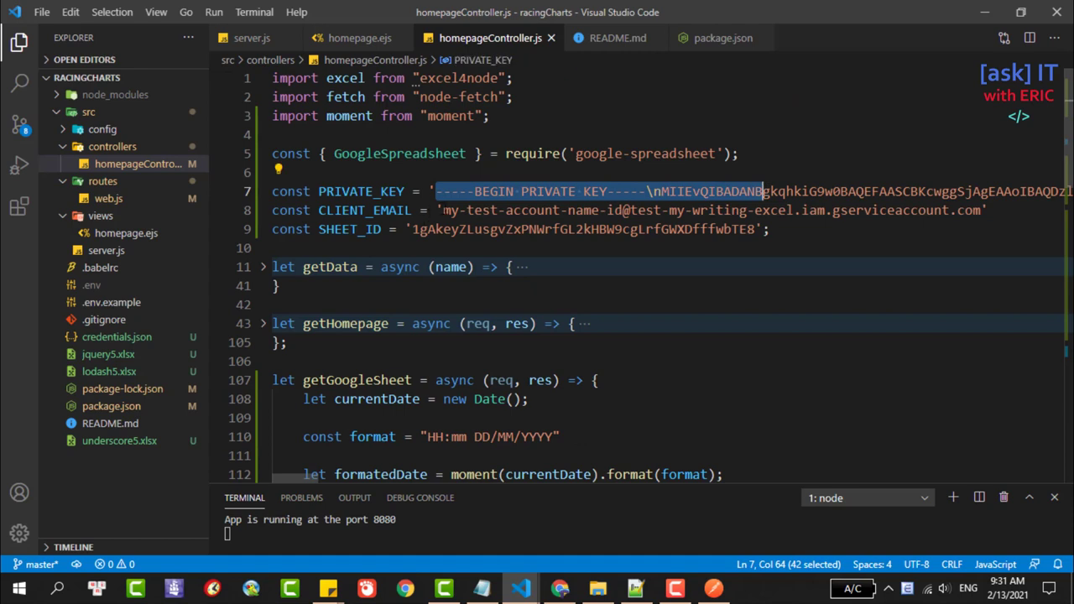
drag(443, 210, 816, 210)
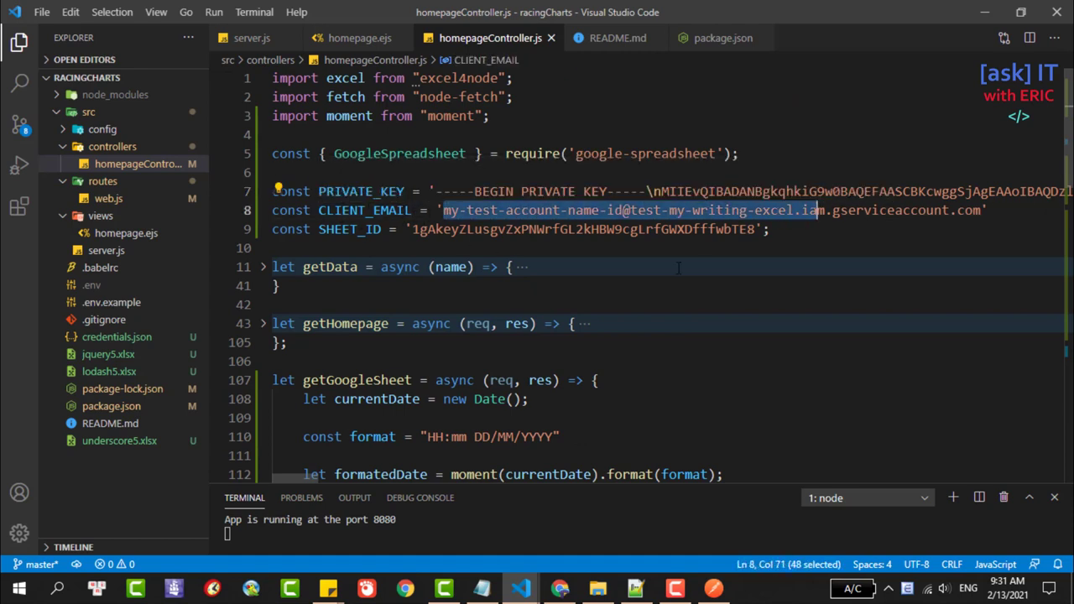
scroll(591, 247, down, 3)
scroll(564, 271, down, 3)
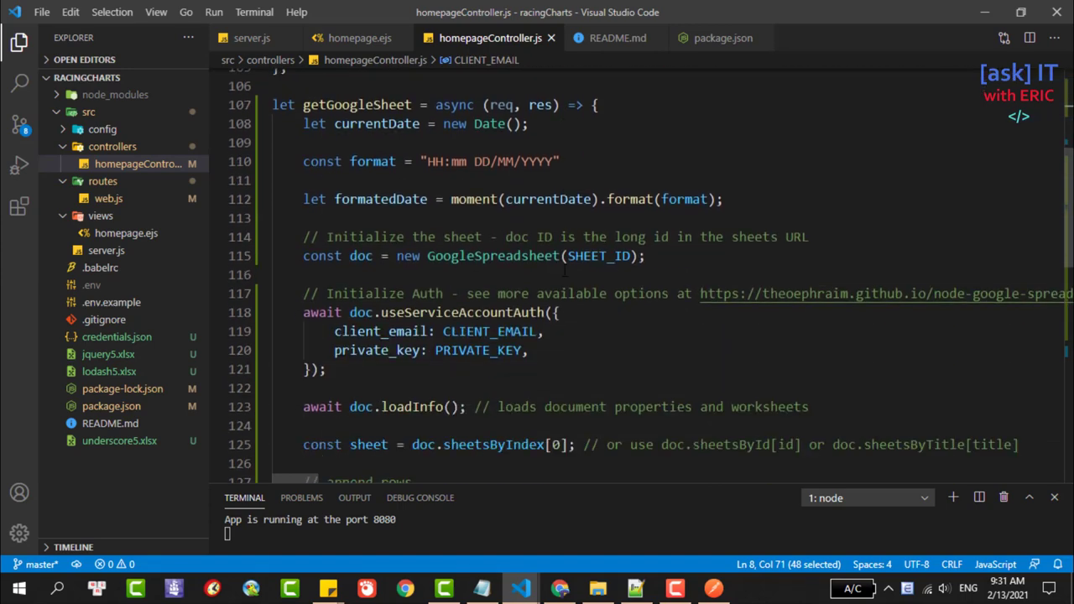
scroll(564, 270, down, 2)
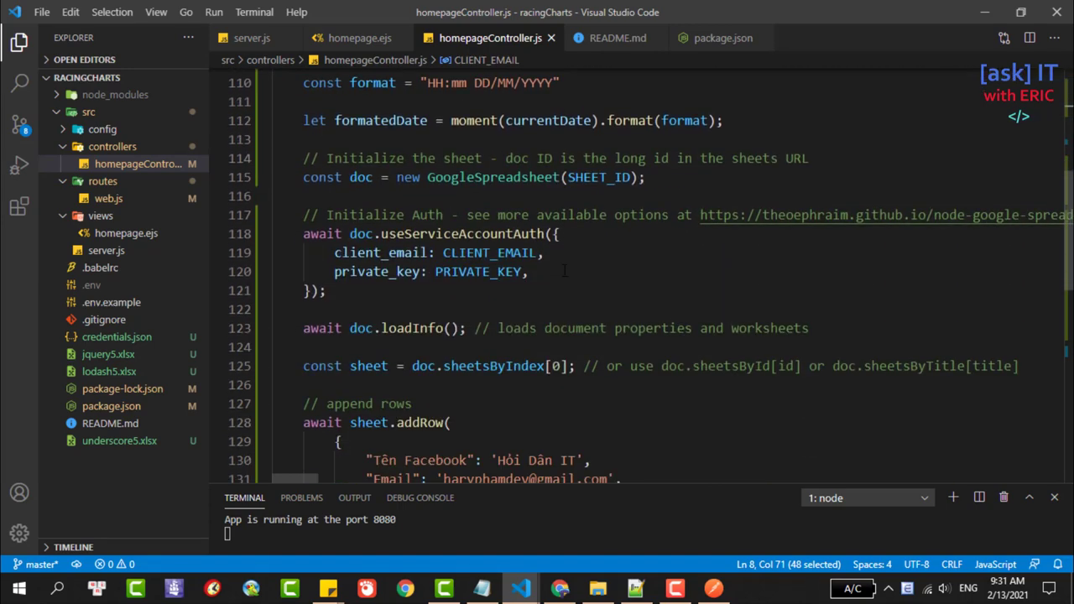
scroll(564, 270, down, 6)
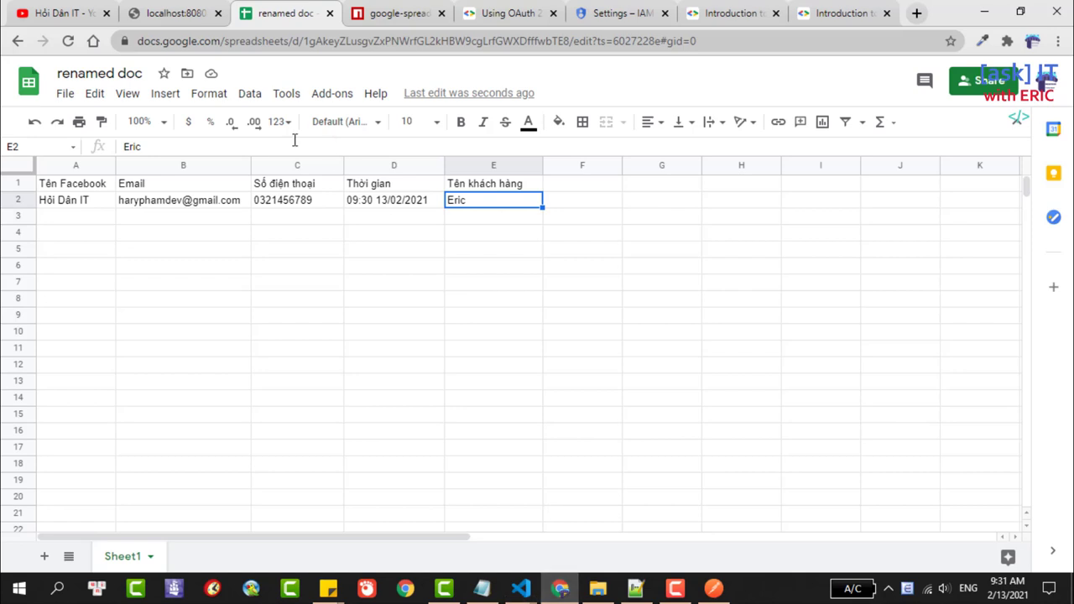
- Open a new Chrome window under another browser profile
click(1033, 42)
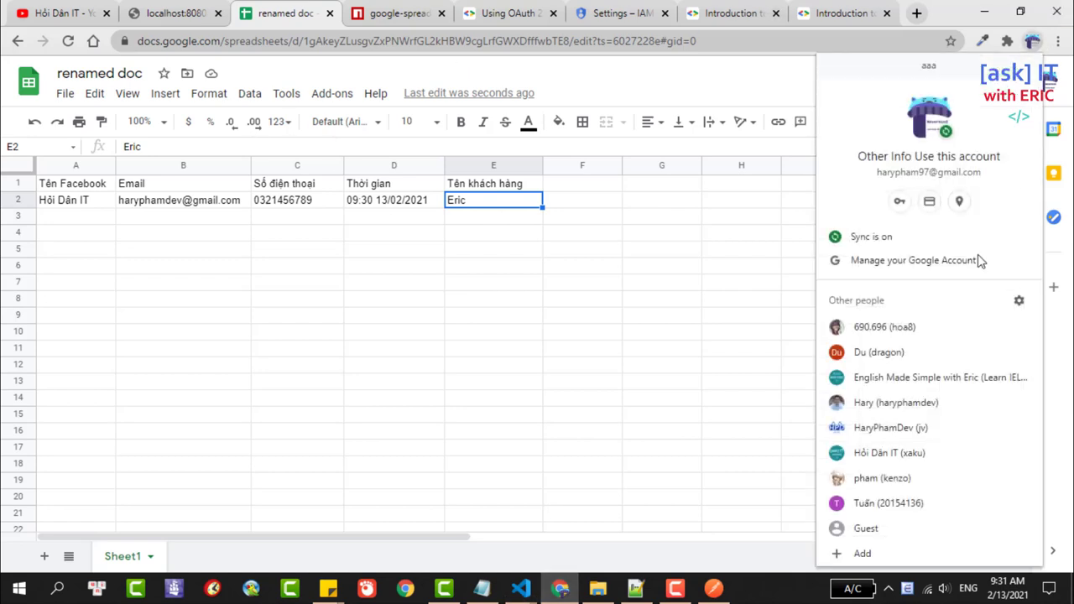
click(652, 334)
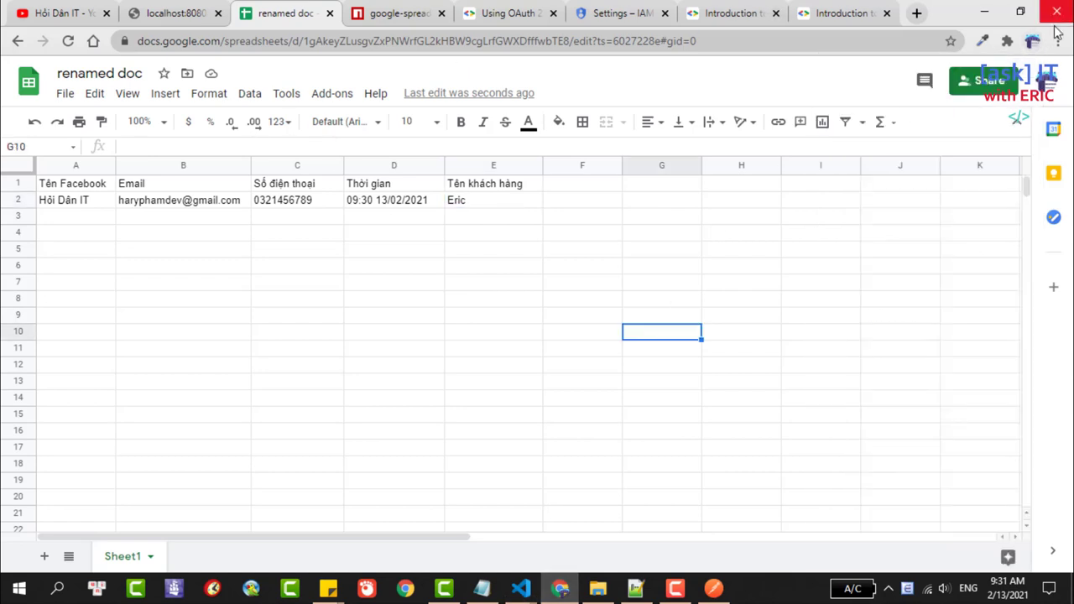
click(1033, 41)
click(712, 253)
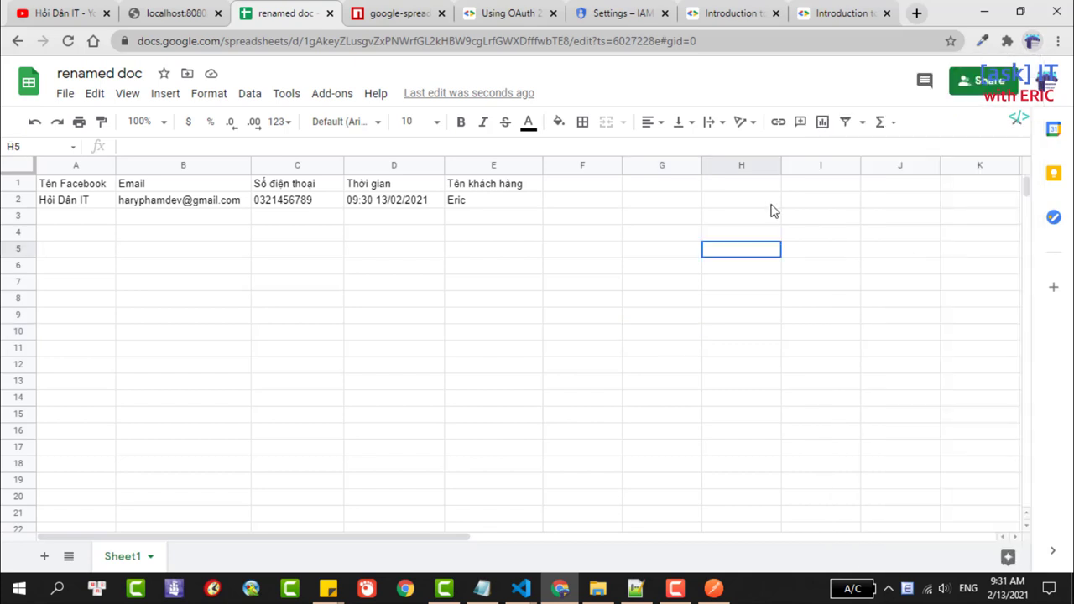
click(1033, 42)
click(909, 334)
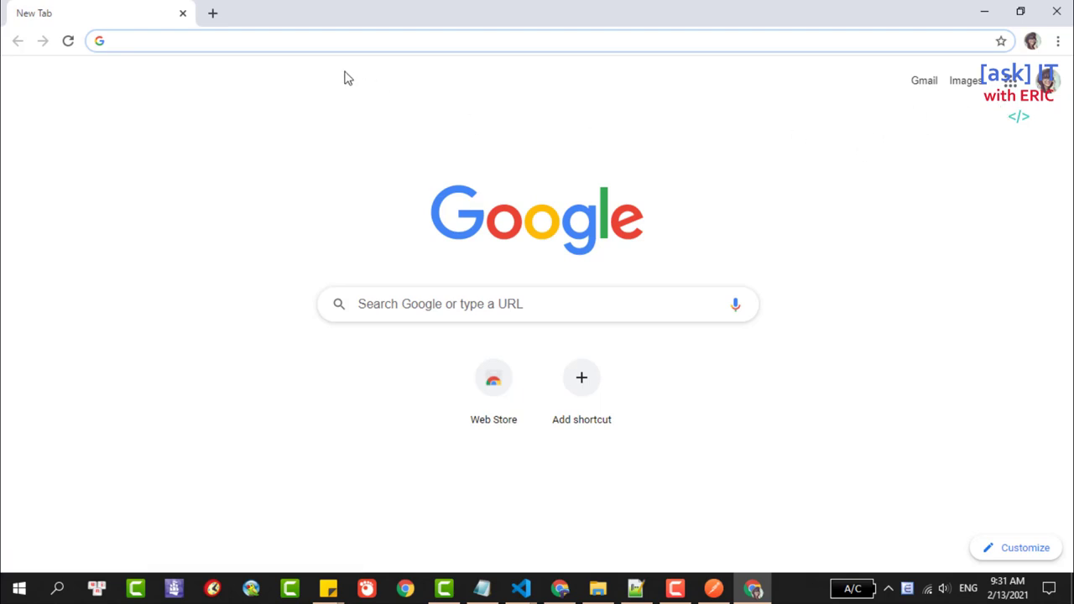
- Search Google for 'console developer google' and open the Google Developers Console result
text(console developer google)
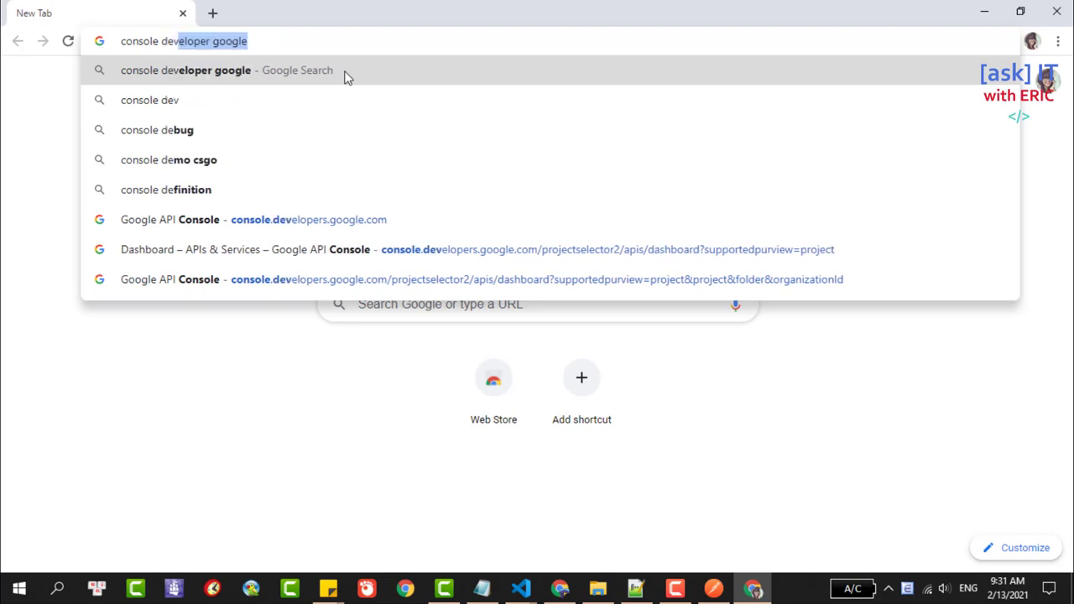
click(346, 78)
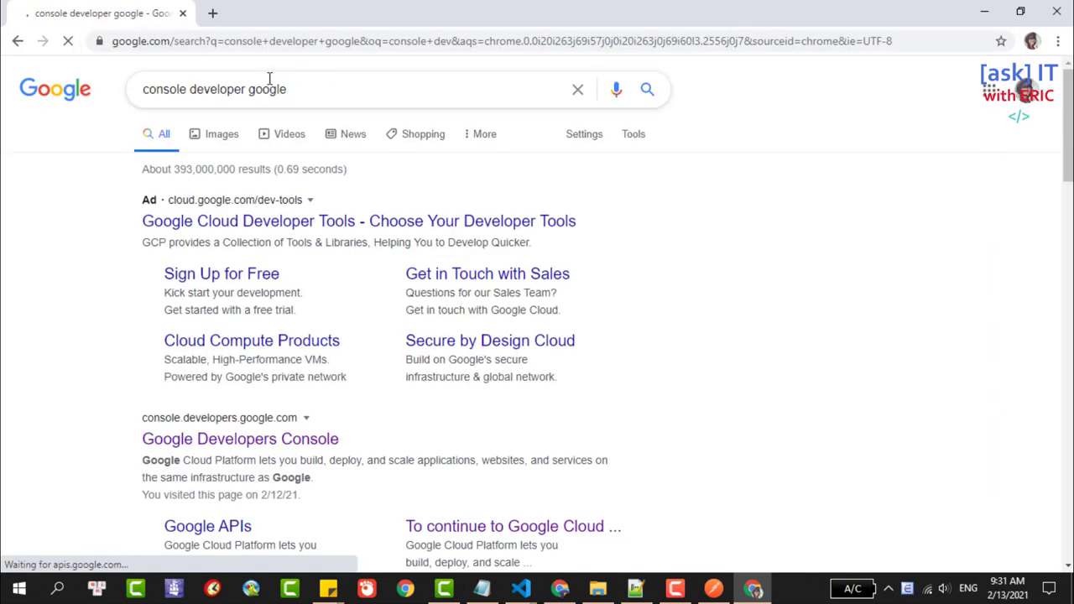
scroll(335, 227, down, 1)
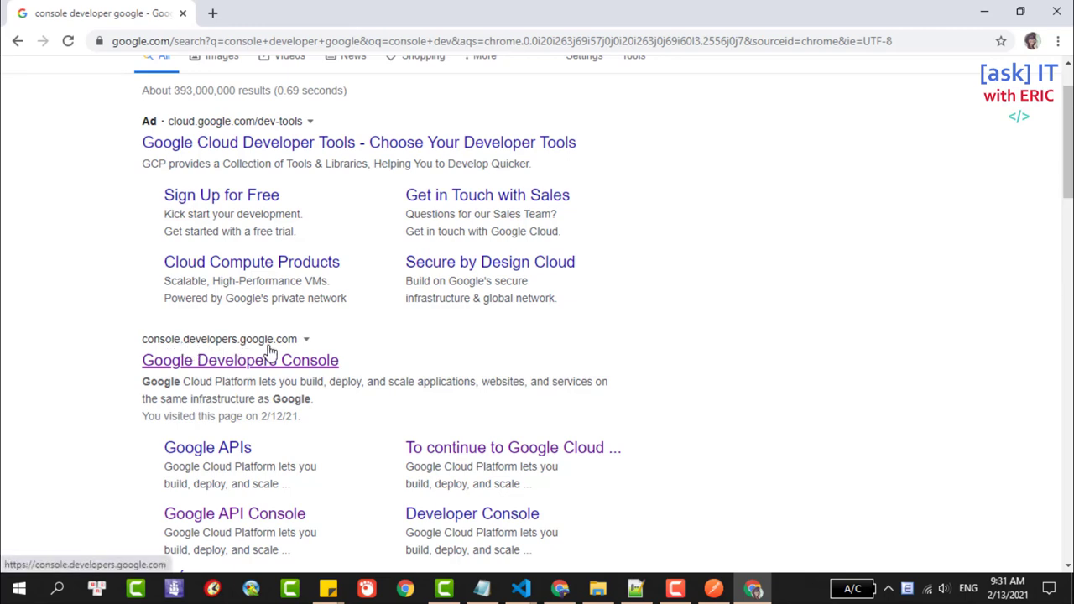
scroll(126, 369, down, 2)
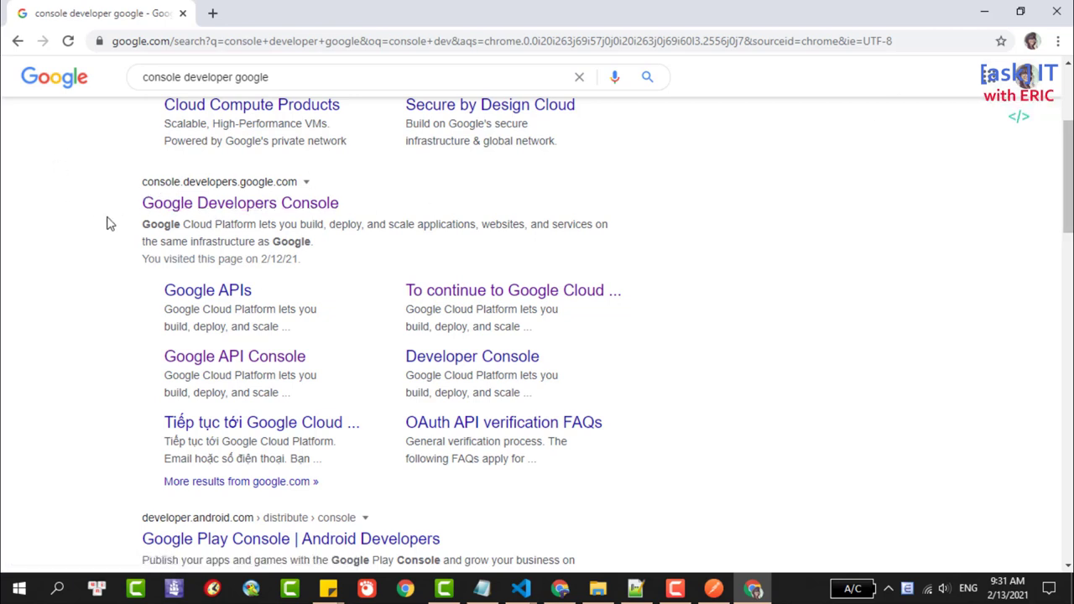
click(192, 208)
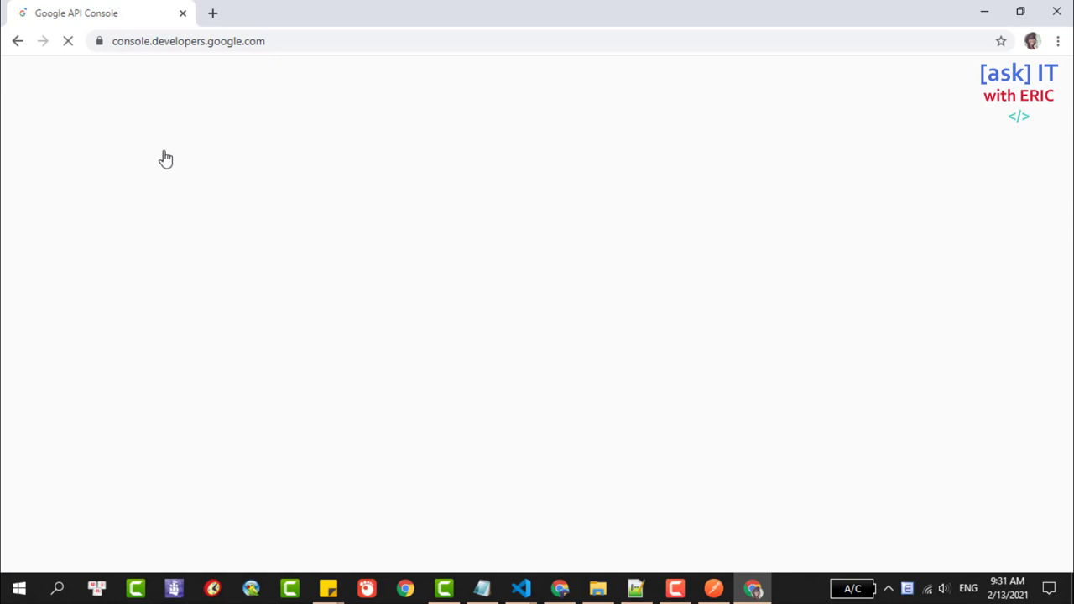
- Open the Select a project picker on the APIs & Services dashboard
triple_click(257, 40)
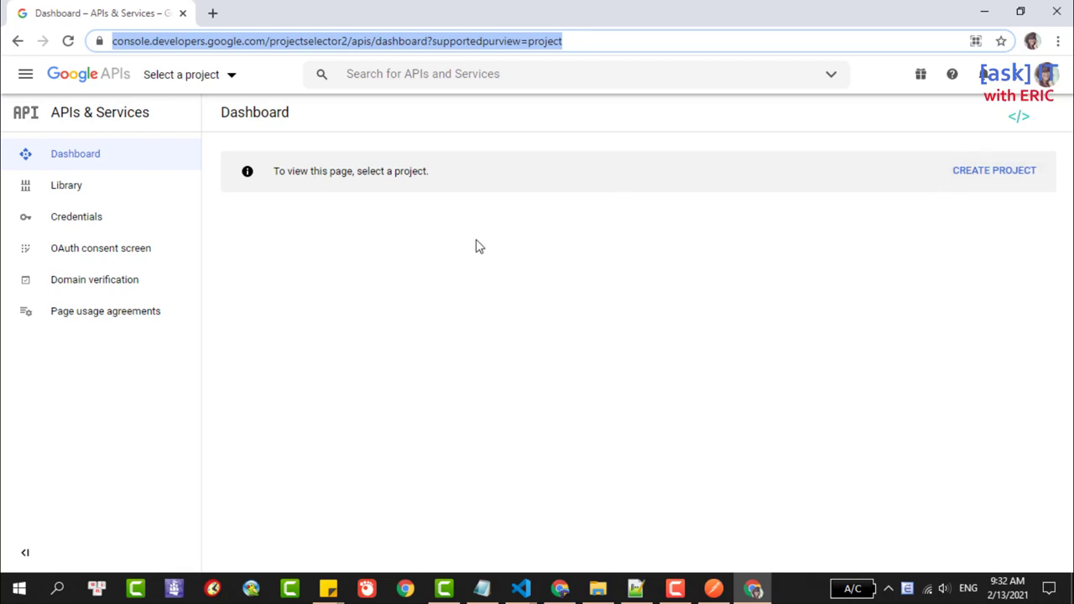
click(233, 76)
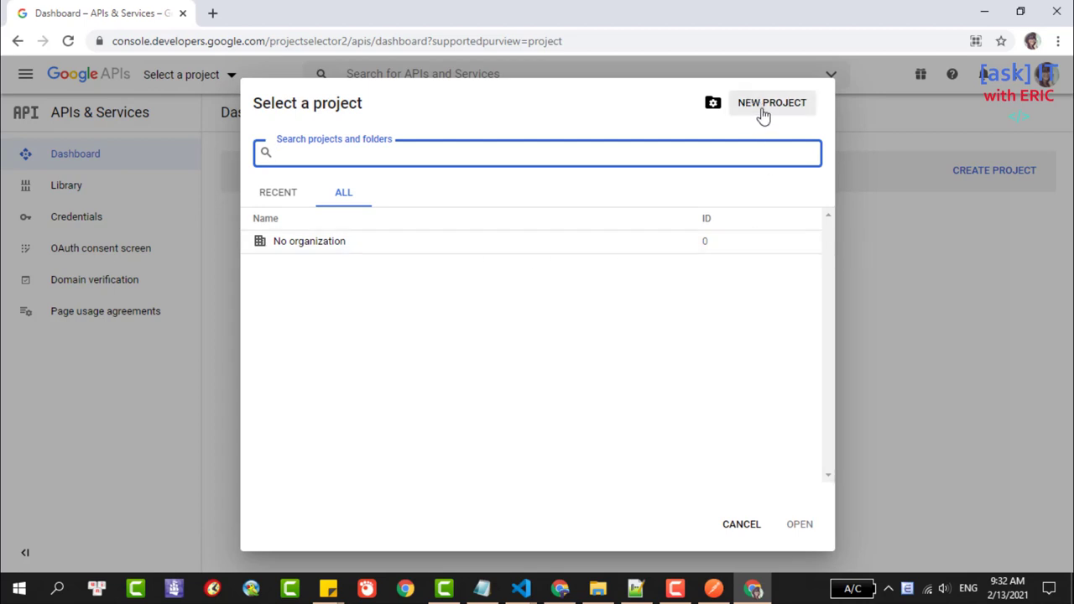
- Cancel the picker and create project 'hoi dan IT project name' under No organization
click(744, 524)
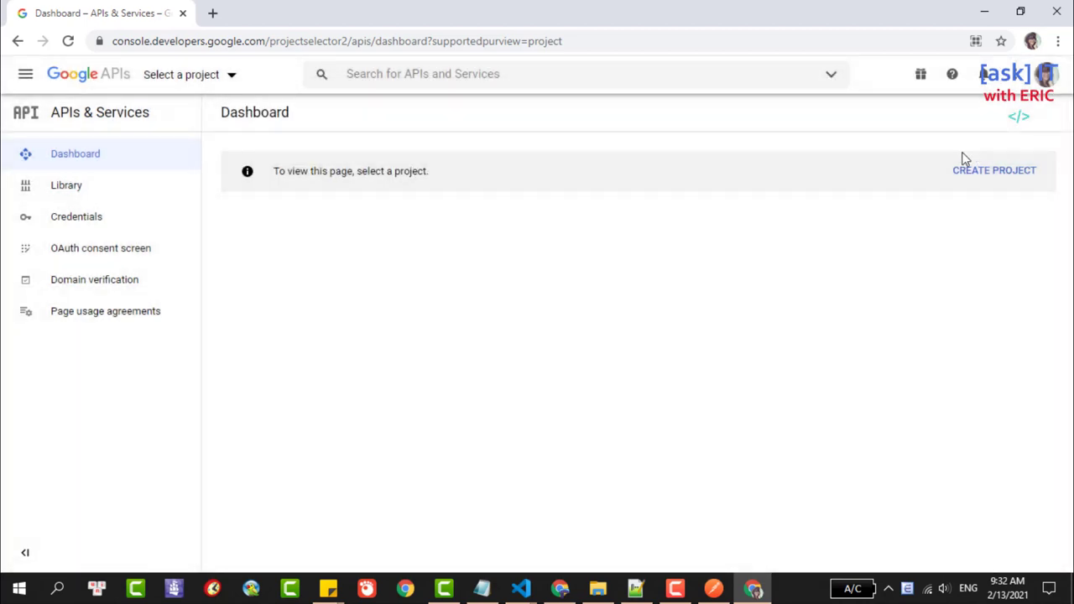
click(986, 173)
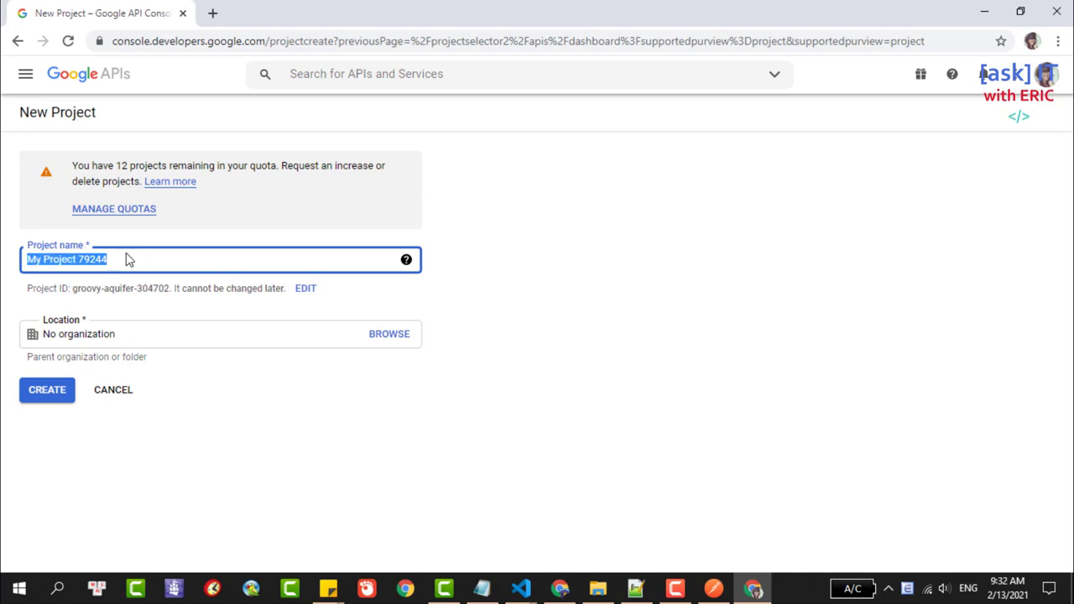
key(BackSpace)
text(hoi dan)
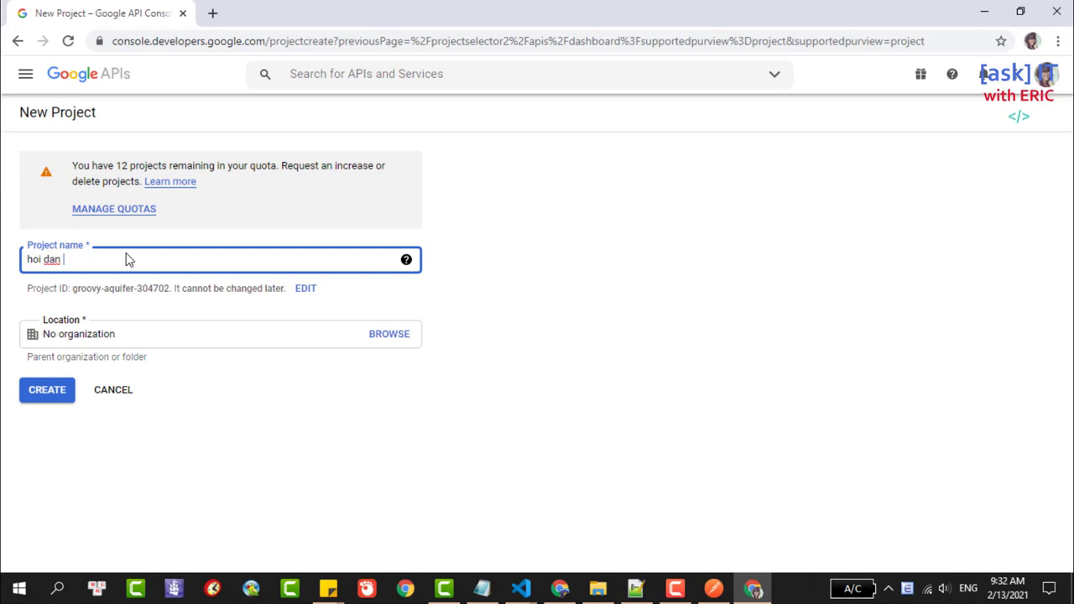
text(l)
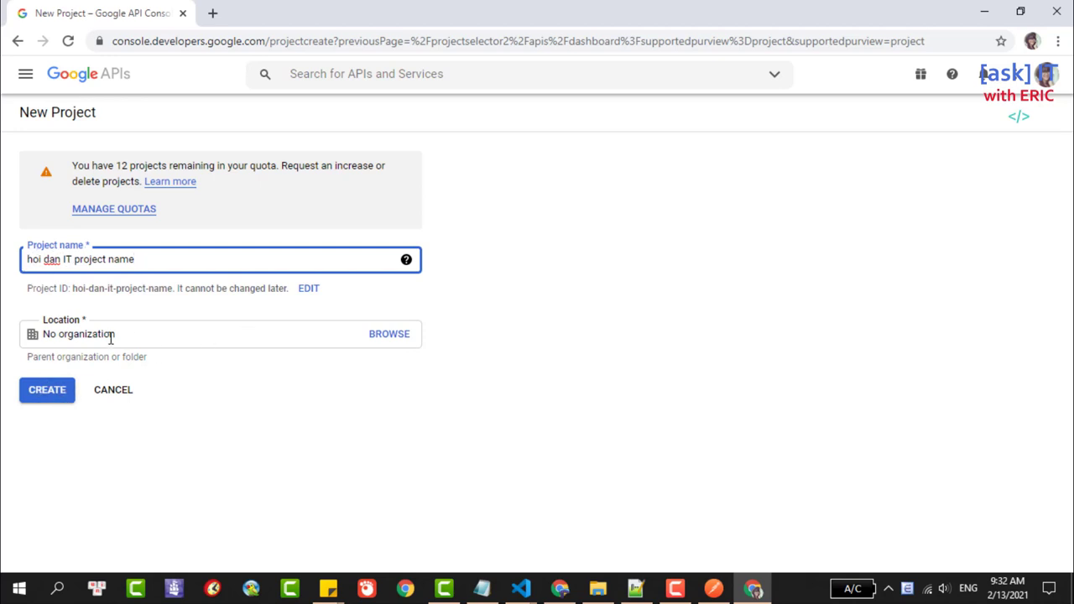
click(63, 322)
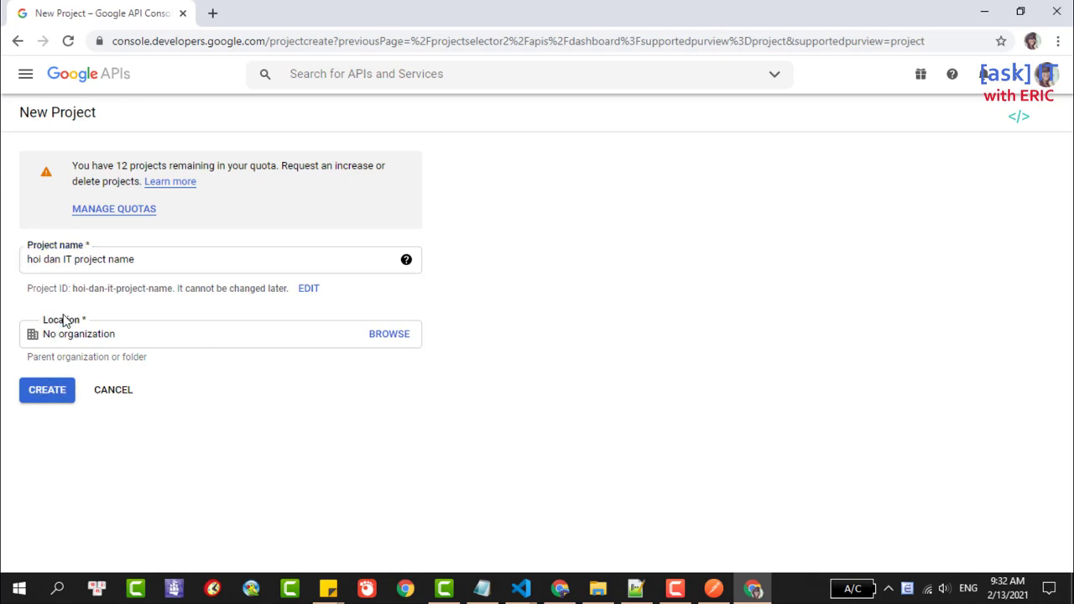
click(54, 390)
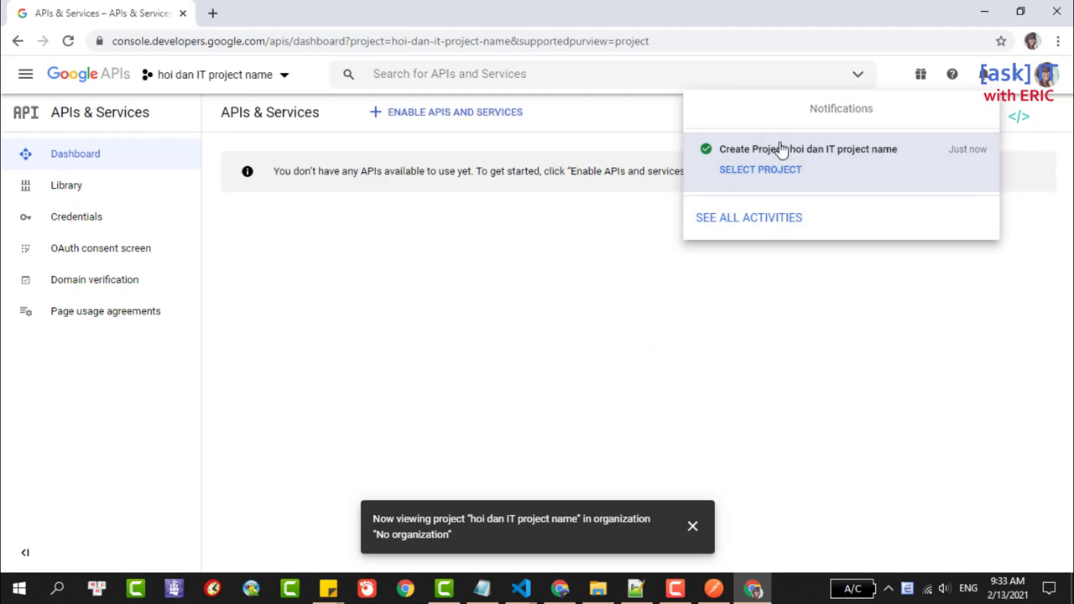
- Go to the home dashboard and select 'hoi dan IT project name' as the current project
click(692, 526)
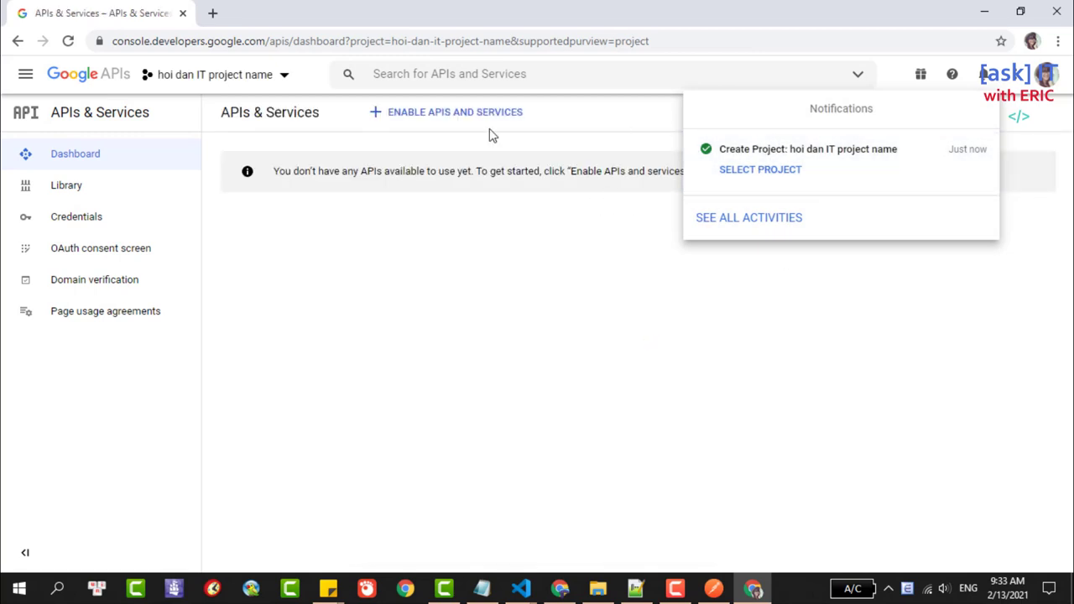
click(881, 168)
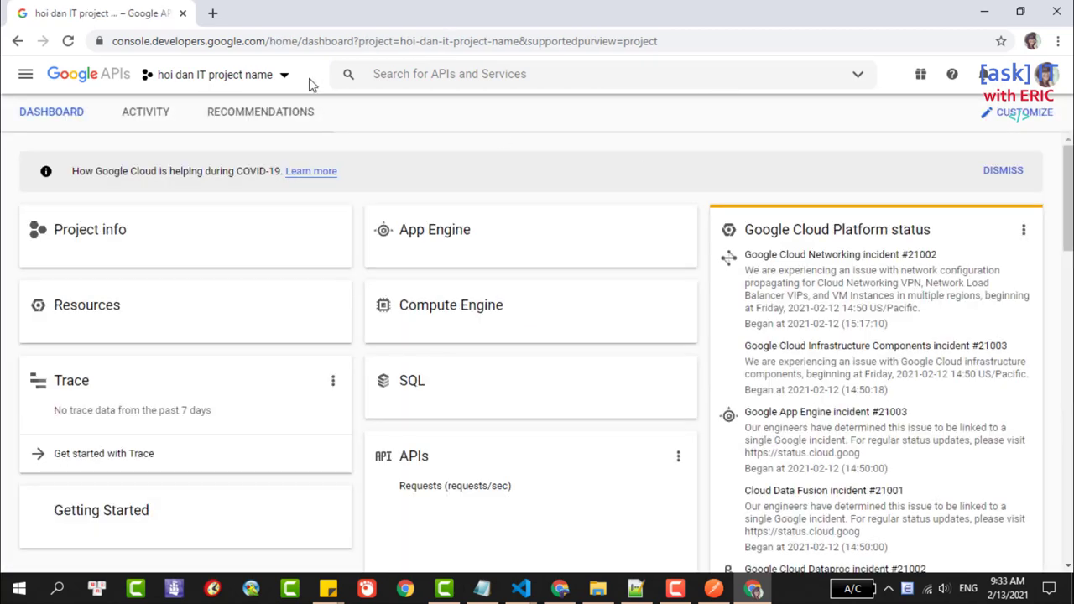
click(280, 77)
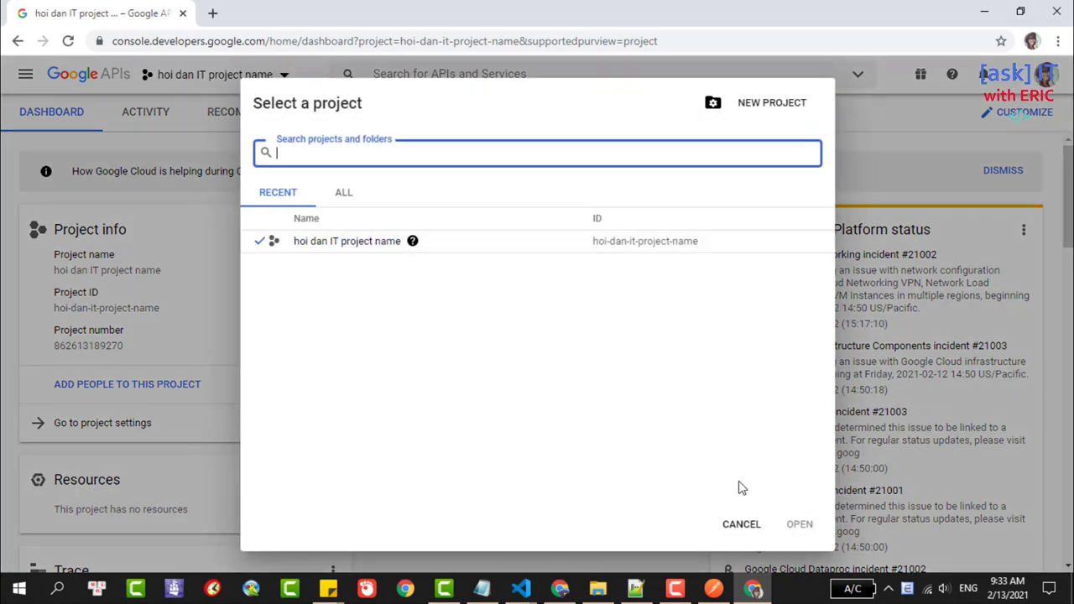
click(742, 523)
click(282, 76)
click(317, 245)
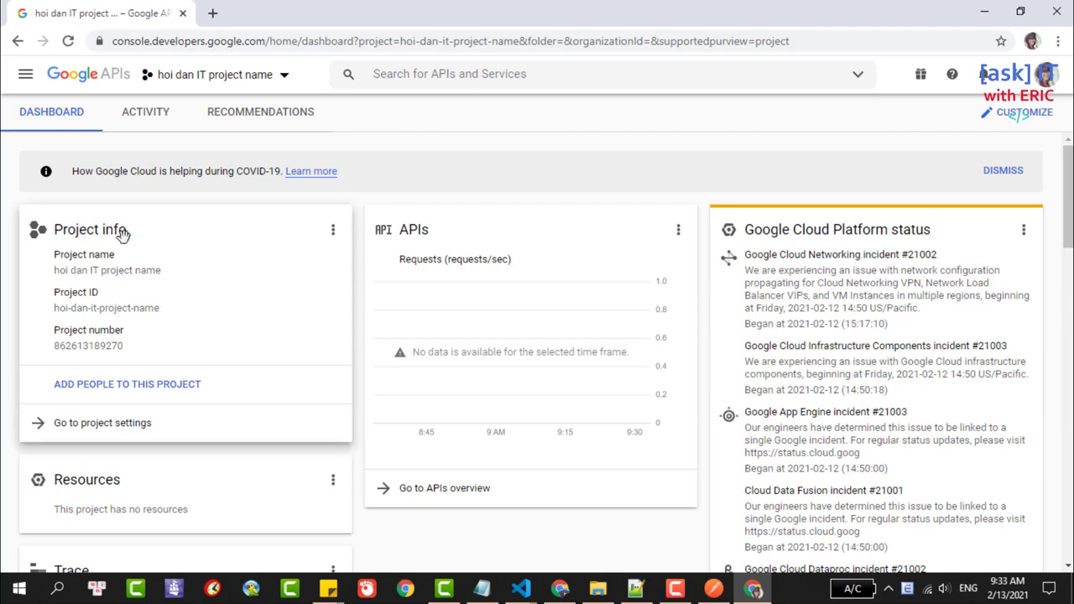
- Review the Project info card's name, ID and number, plus the empty requests chart
triple_click(99, 255)
double_click(84, 291)
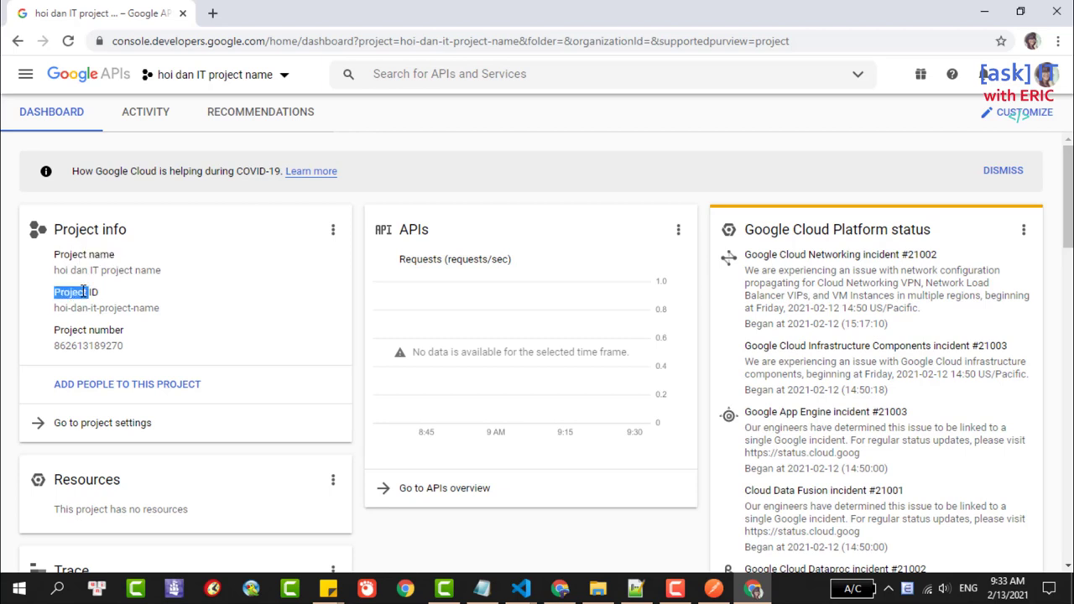
triple_click(102, 329)
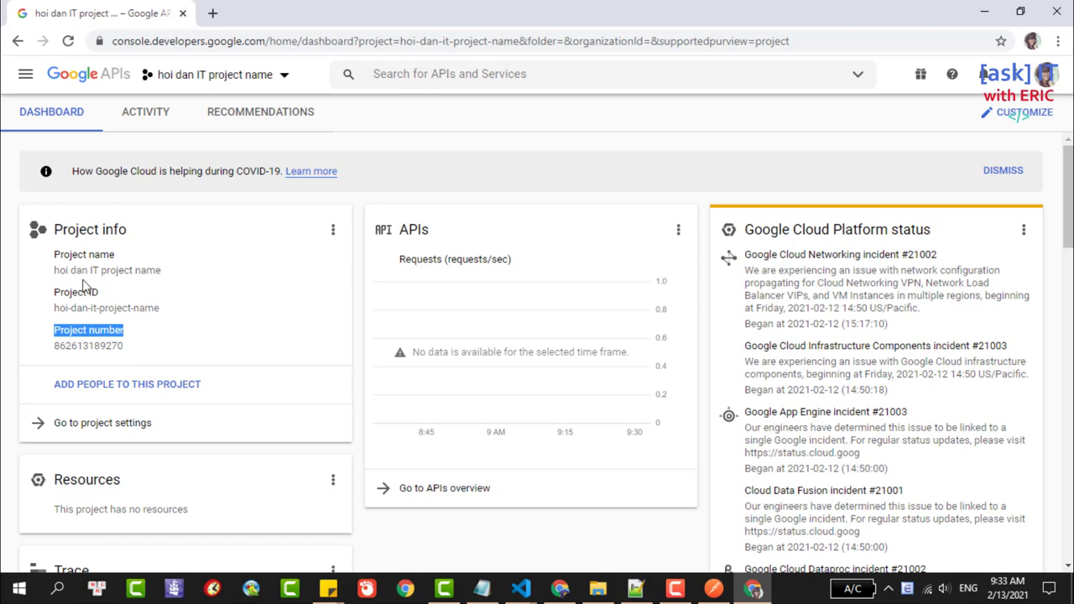
click(460, 259)
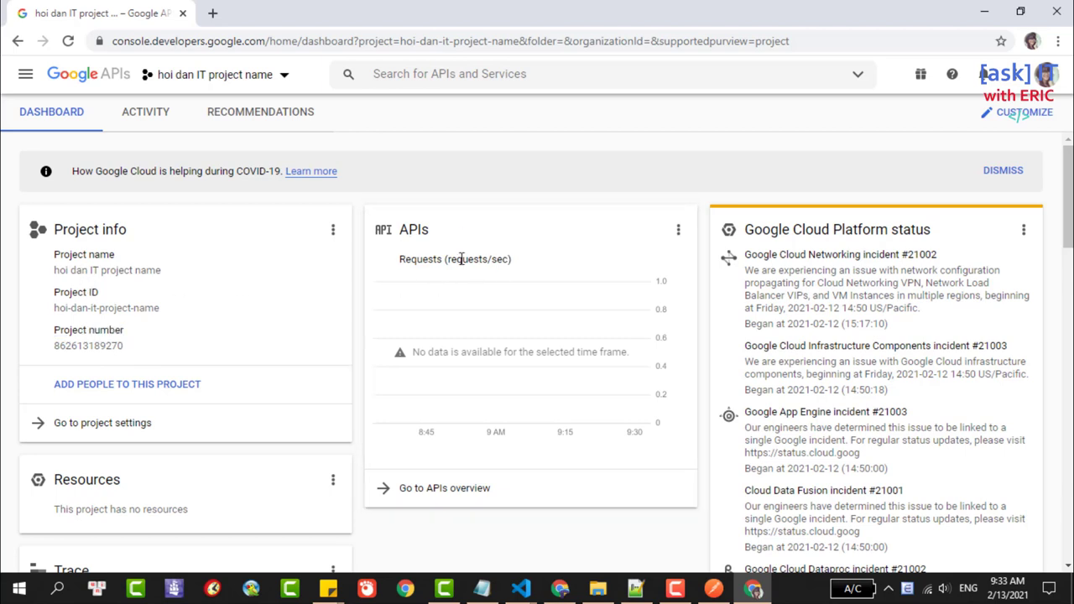
triple_click(403, 263)
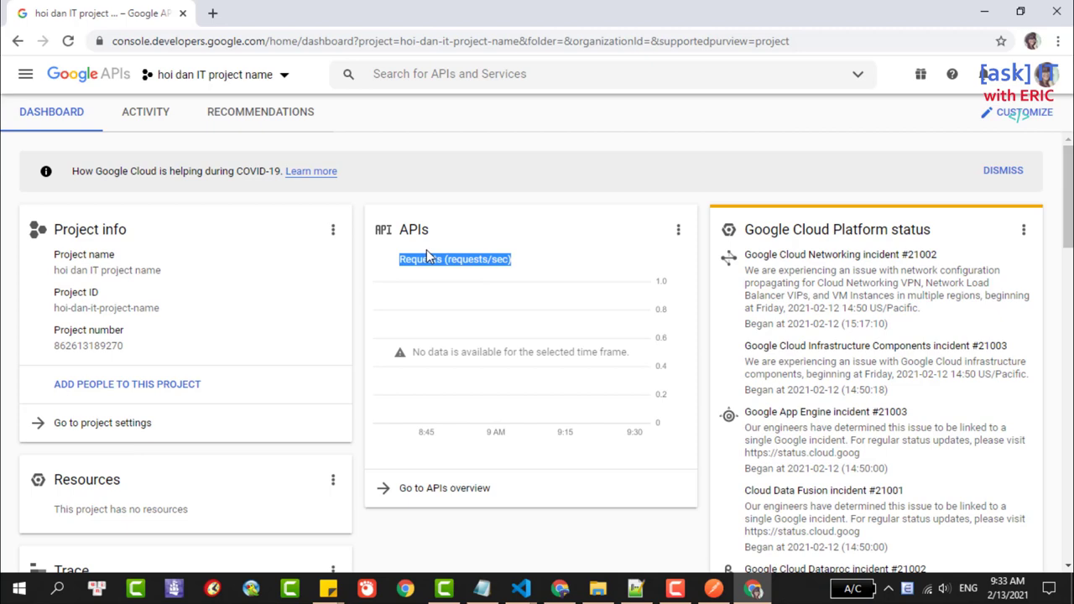
scroll(427, 249, down, 2)
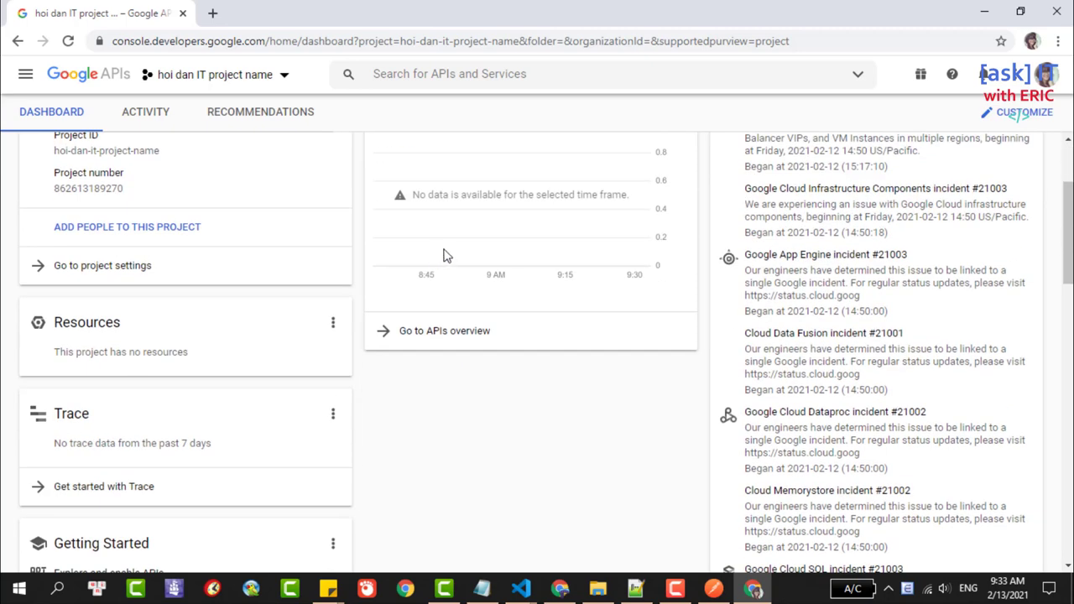
scroll(445, 255, up, 2)
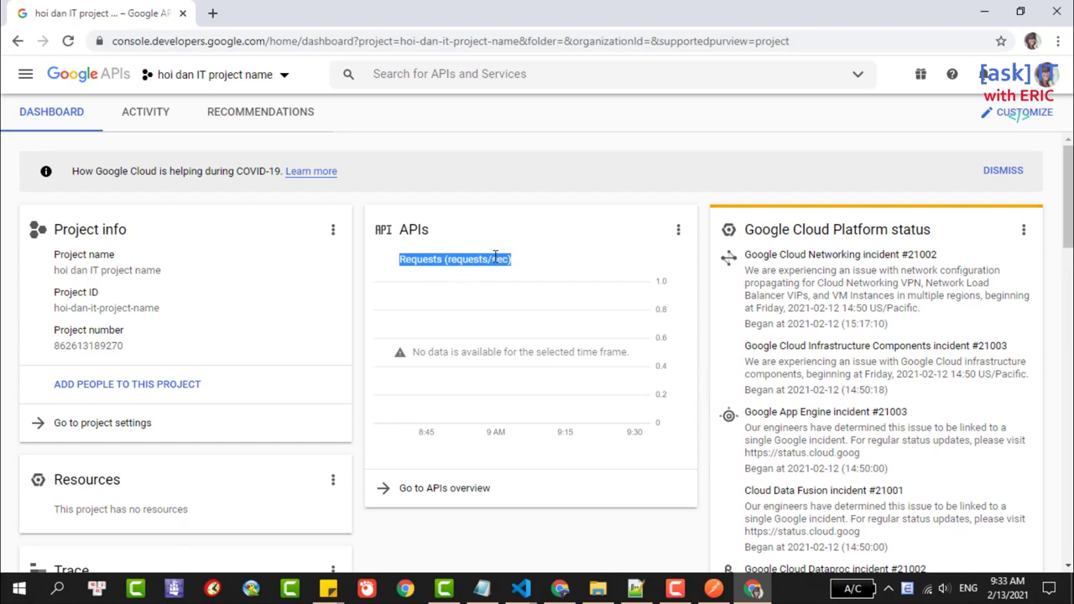
scroll(473, 260, down, 3)
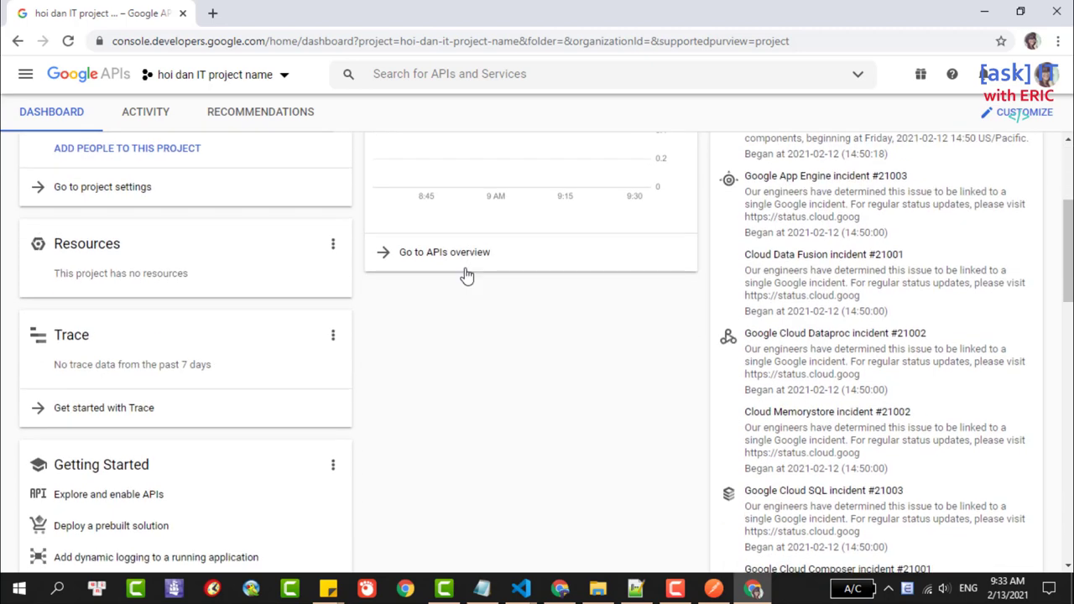
scroll(466, 324, up, 3)
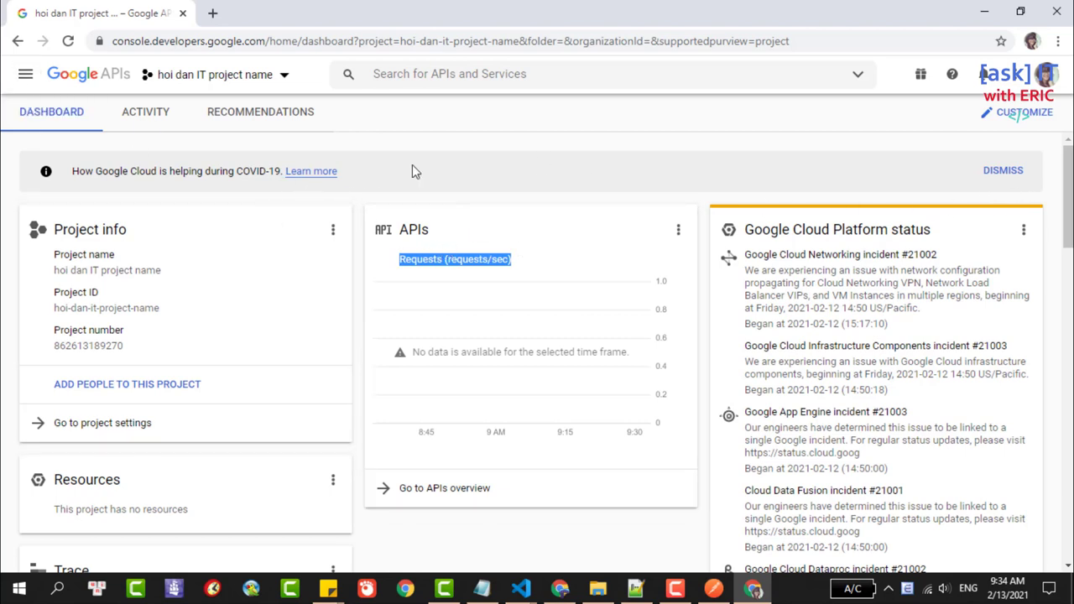
click(285, 79)
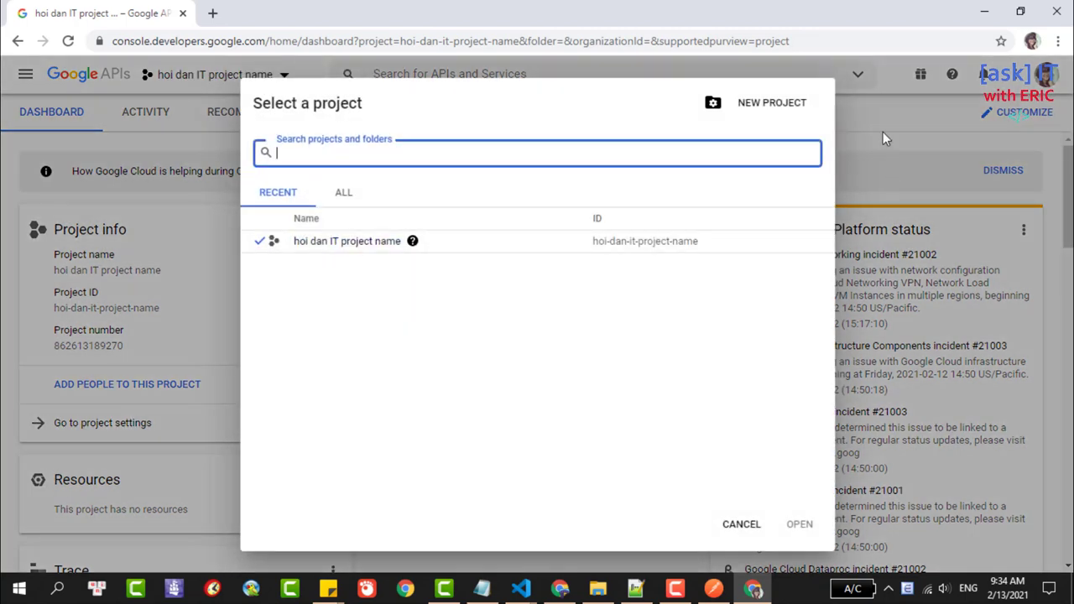
click(741, 524)
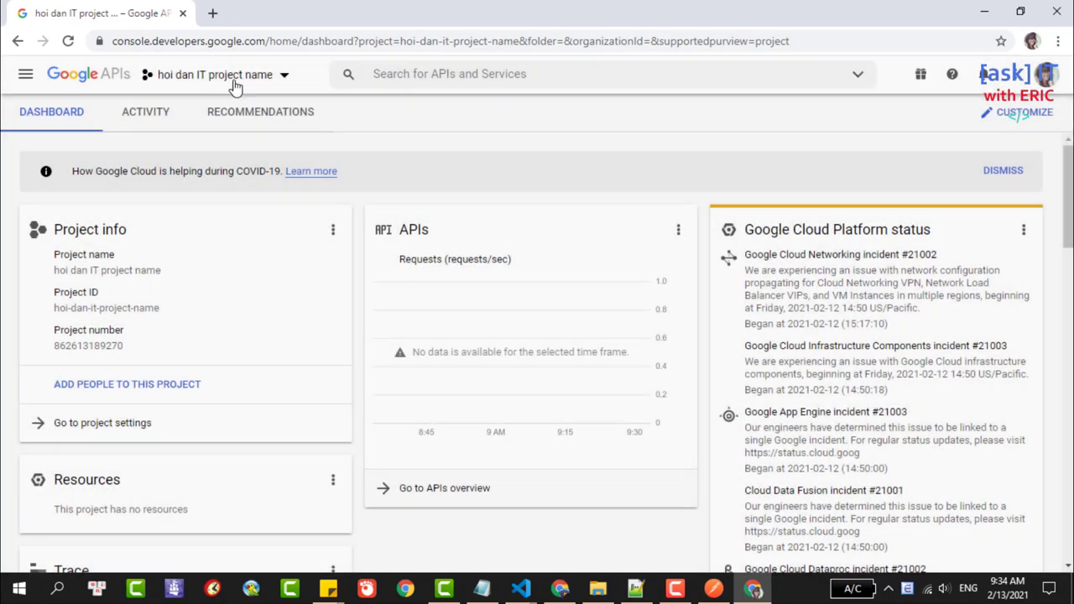
- Go to APIs & Services from the navigation menu and open the API Library
click(26, 79)
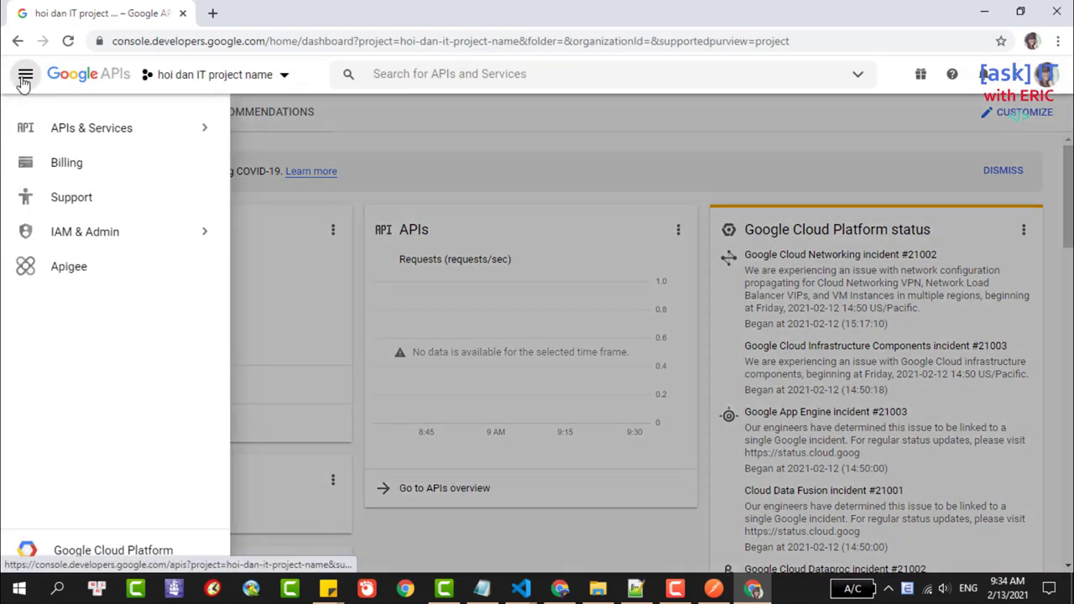
mouse_move(63, 133)
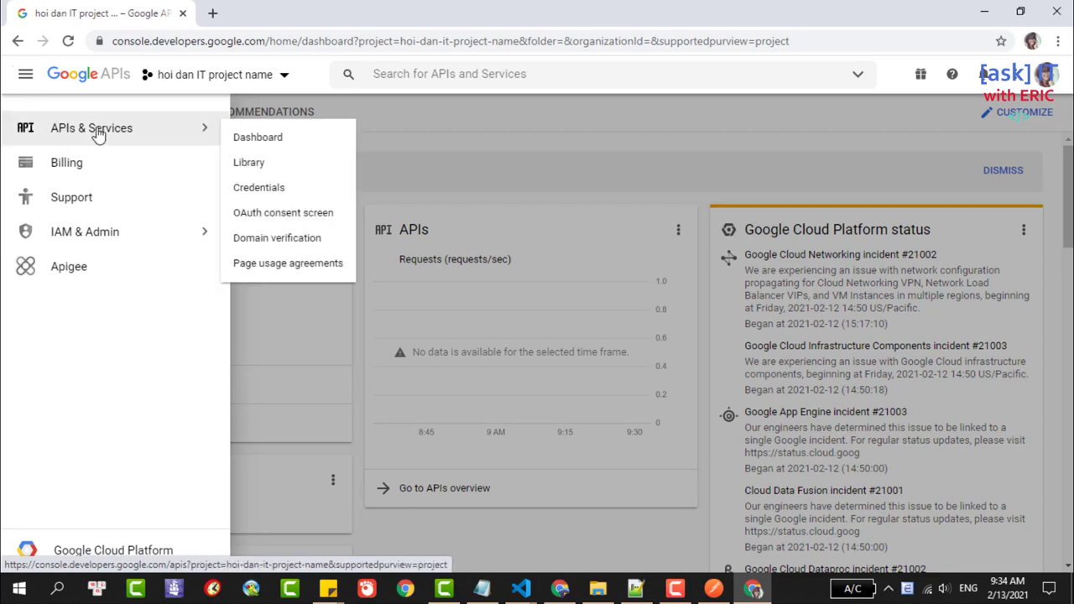
click(98, 132)
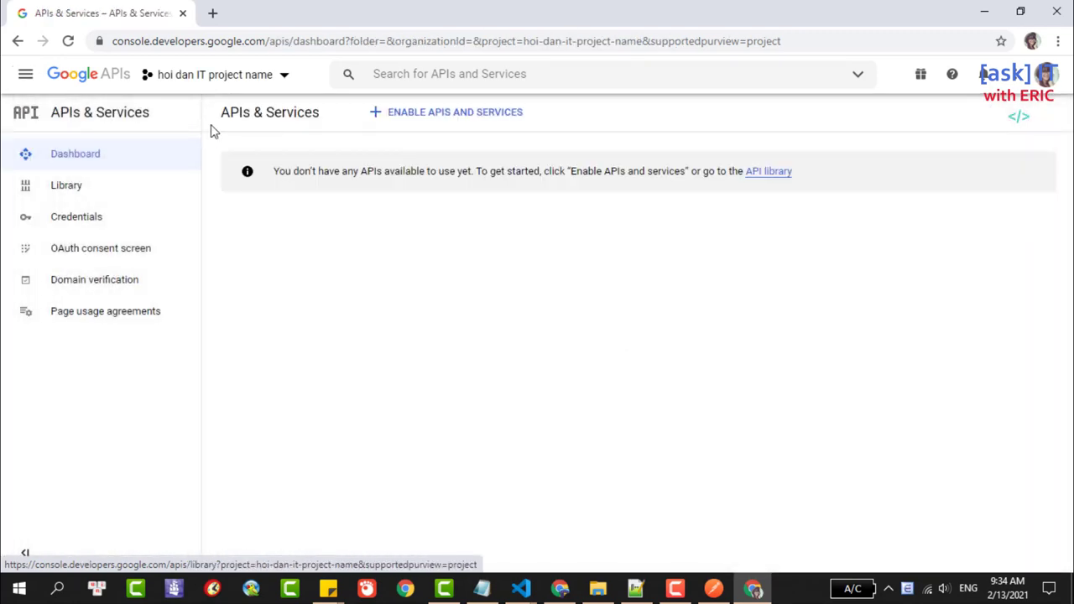
click(432, 117)
drag(276, 171, 469, 175)
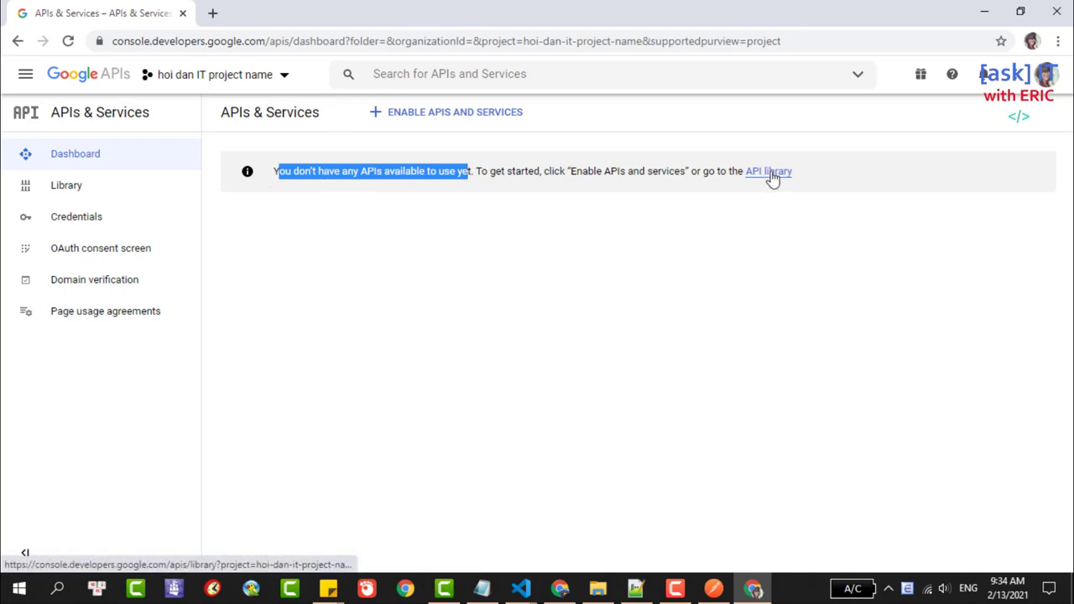
click(75, 194)
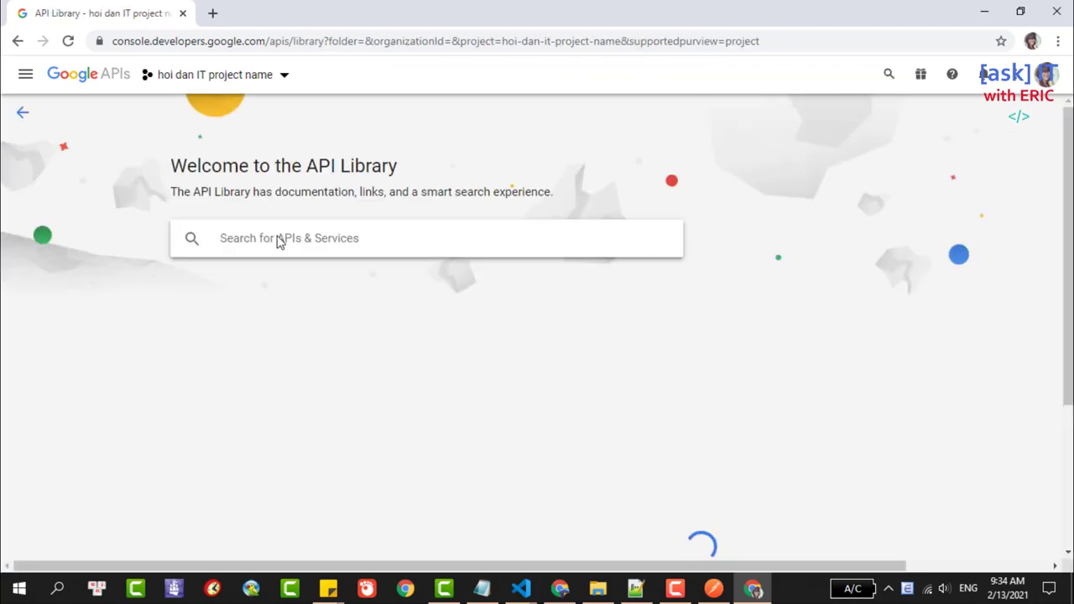
- Search 'sheet' in the API Library and enable the Google Sheets API
text(shee)
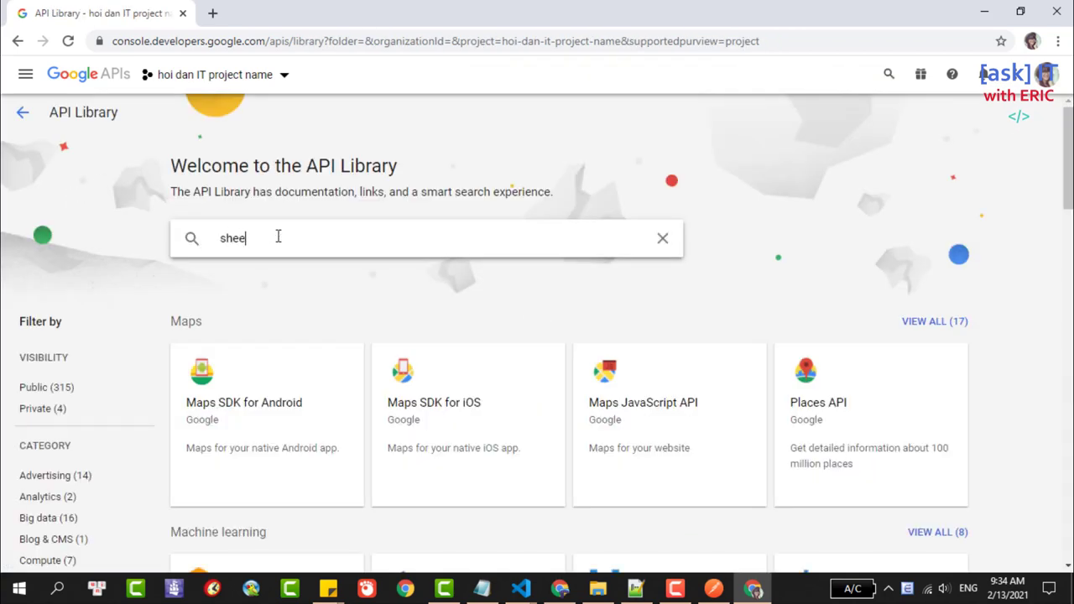
text(t)
key(Return)
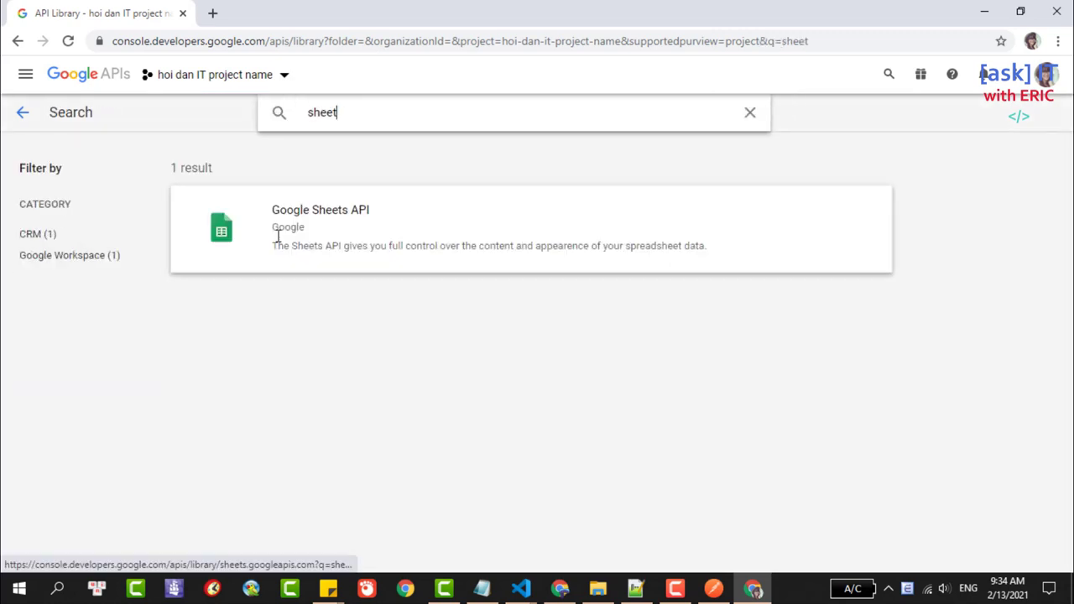
click(322, 229)
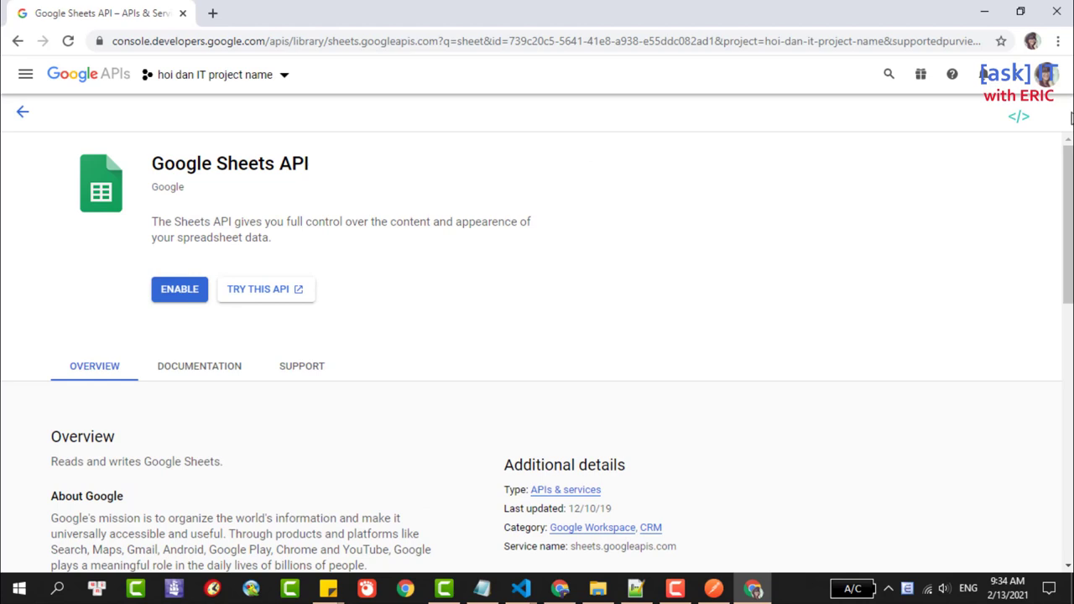
click(167, 292)
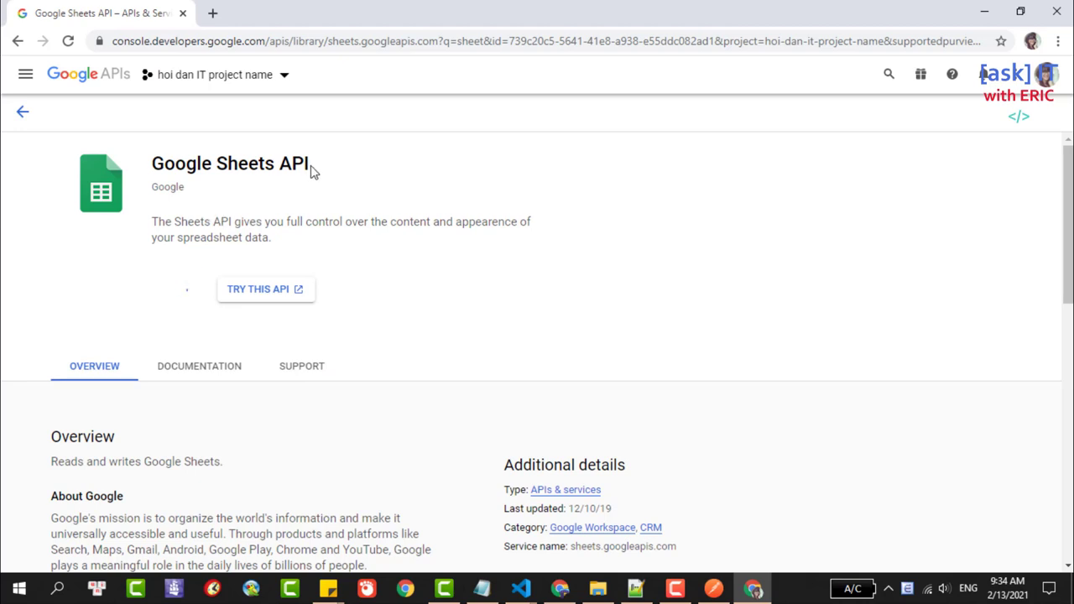
drag(311, 171, 157, 170)
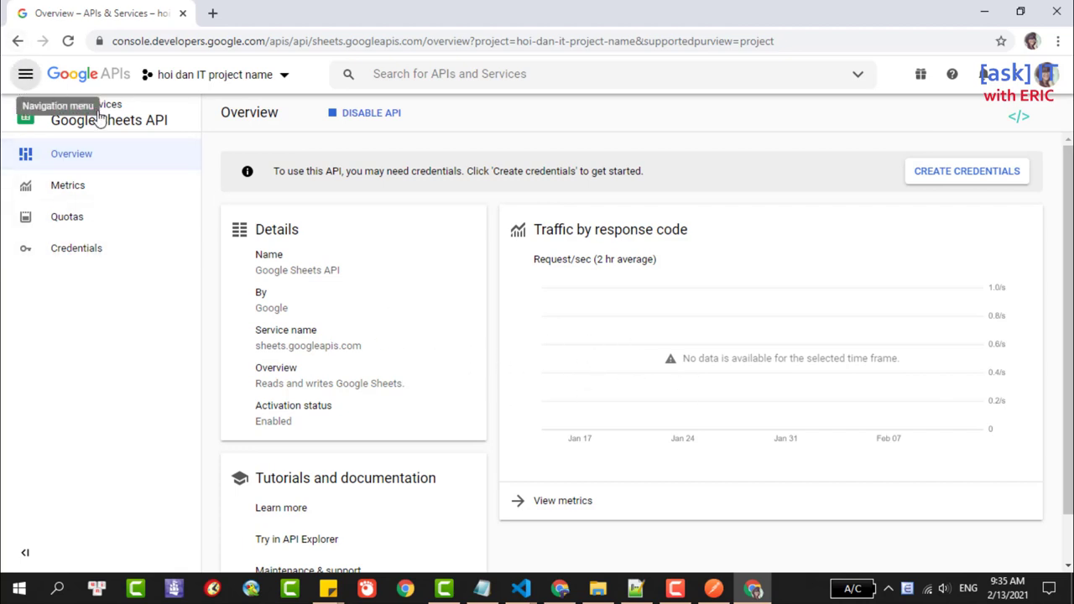
- Revisit the API Library via the navigation menu, then return to the APIs & Services dashboard
click(26, 80)
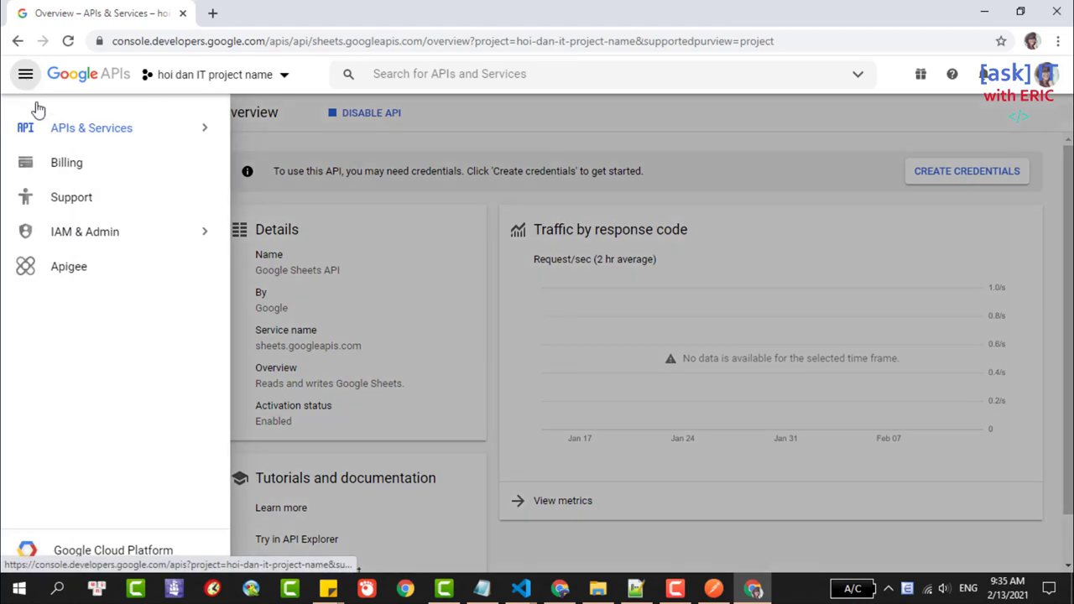
mouse_move(112, 137)
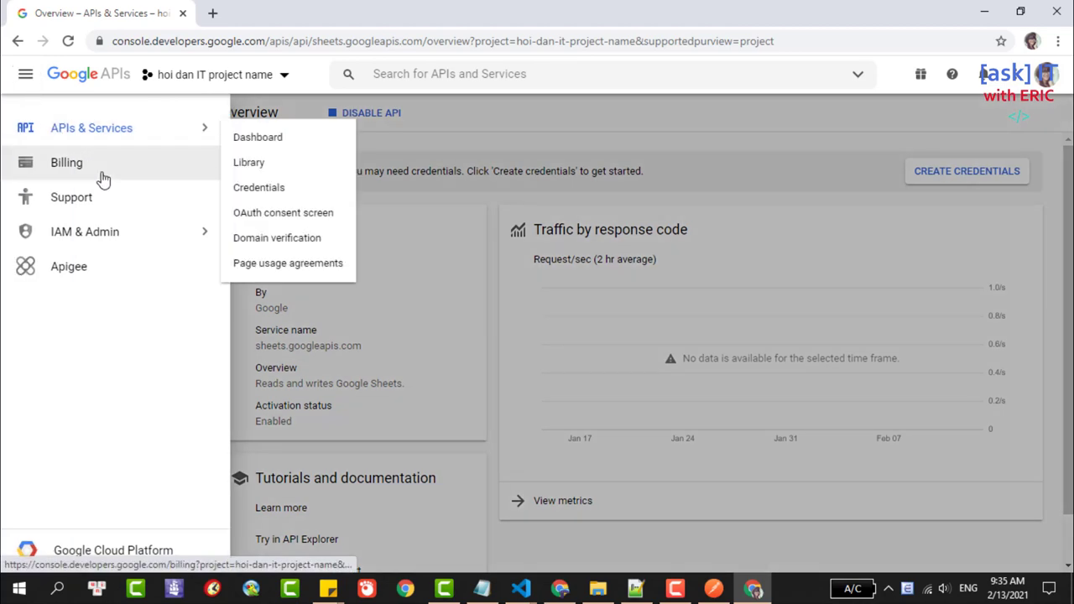
click(283, 139)
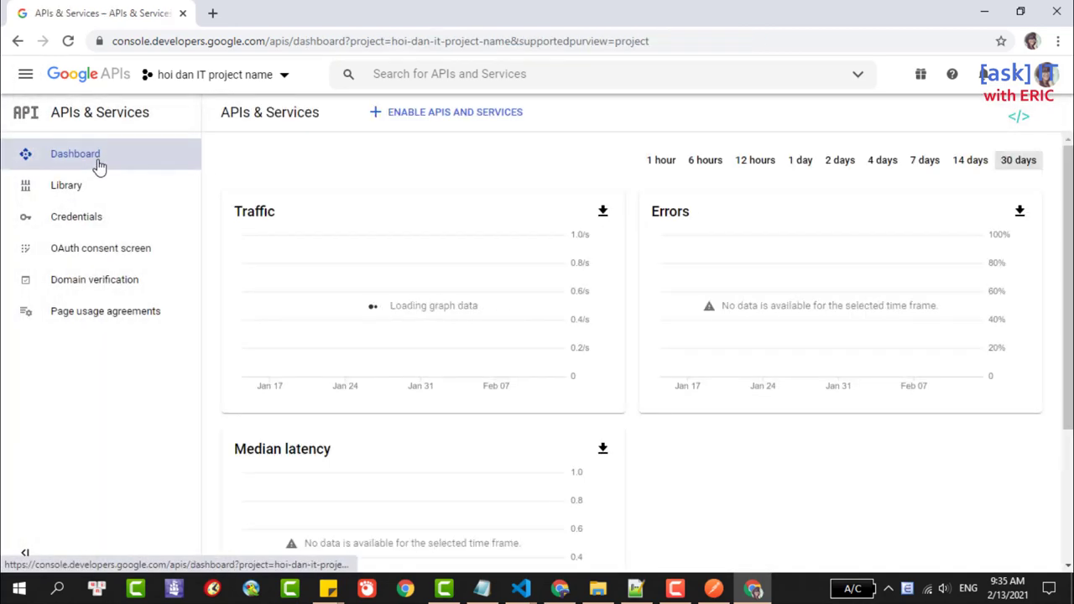
click(69, 188)
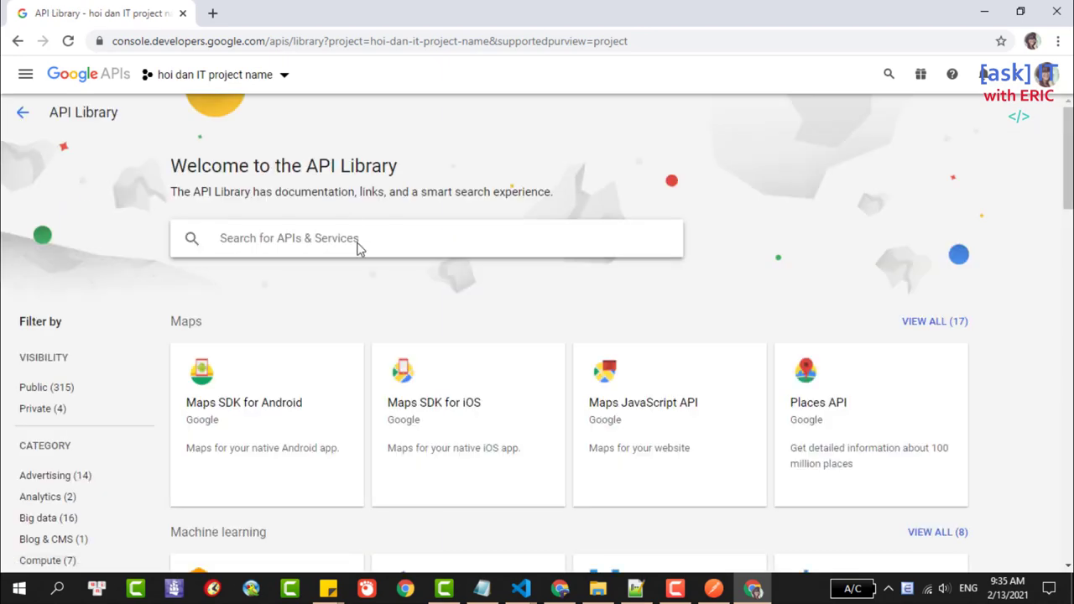
click(357, 246)
scroll(367, 289, down, 2)
scroll(367, 292, up, 2)
click(21, 112)
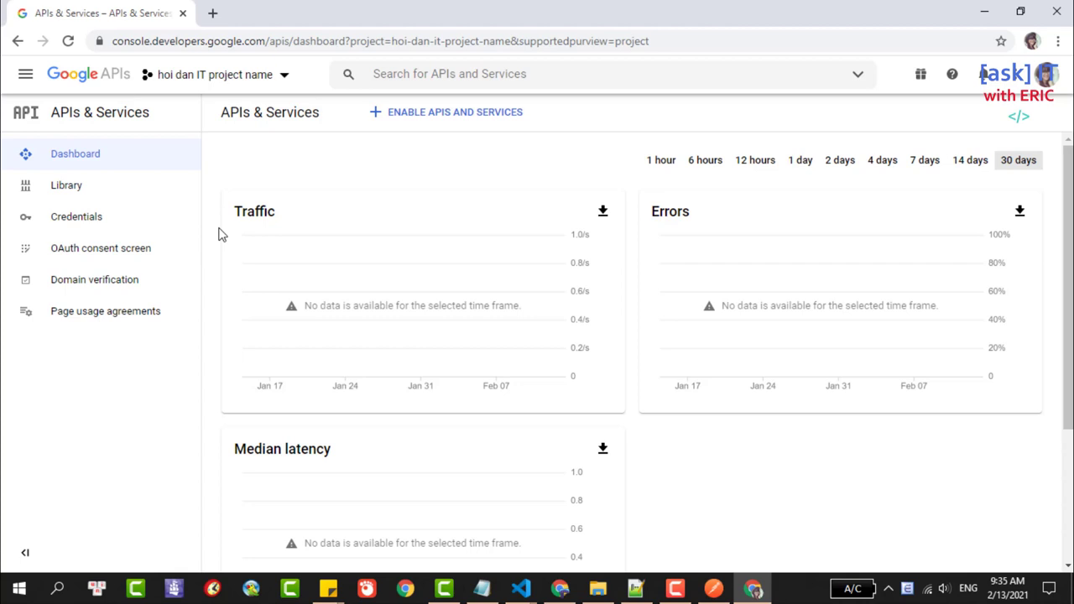
- Open a new blank browser tab beside the console
click(25, 74)
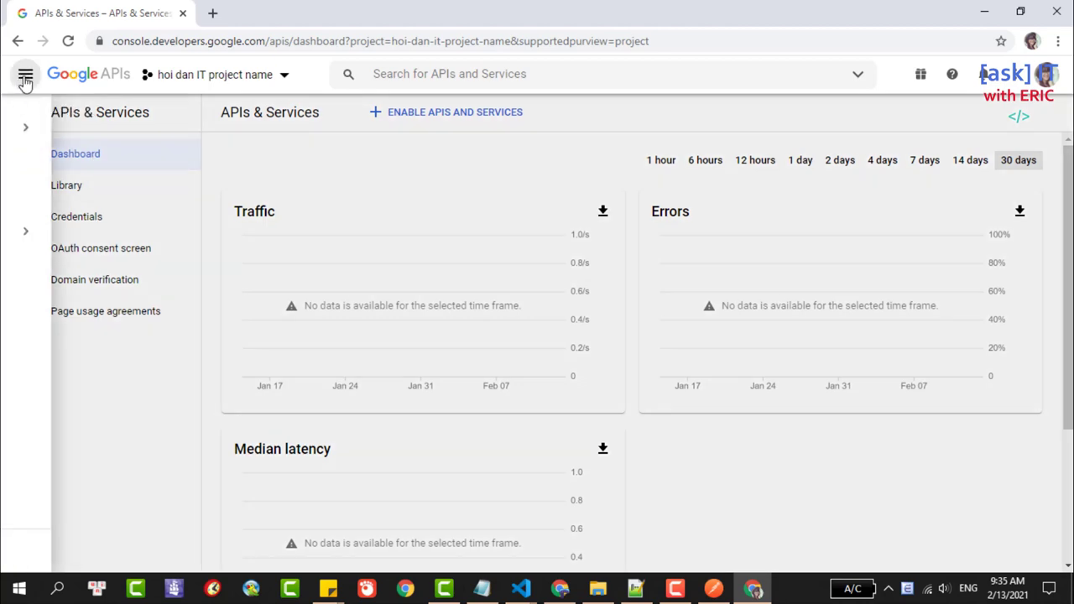
mouse_move(174, 245)
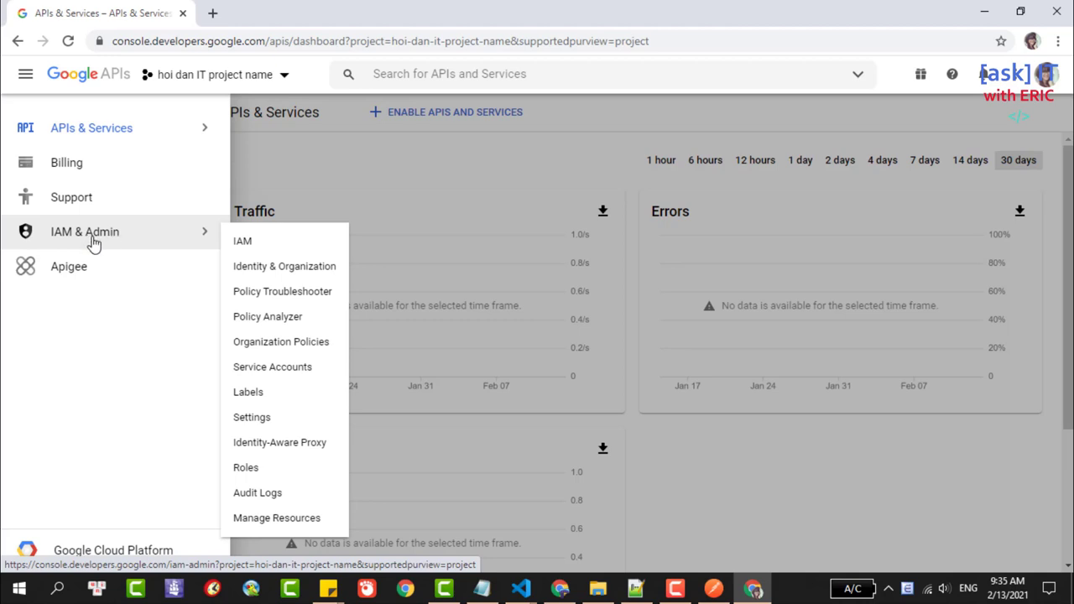
click(208, 13)
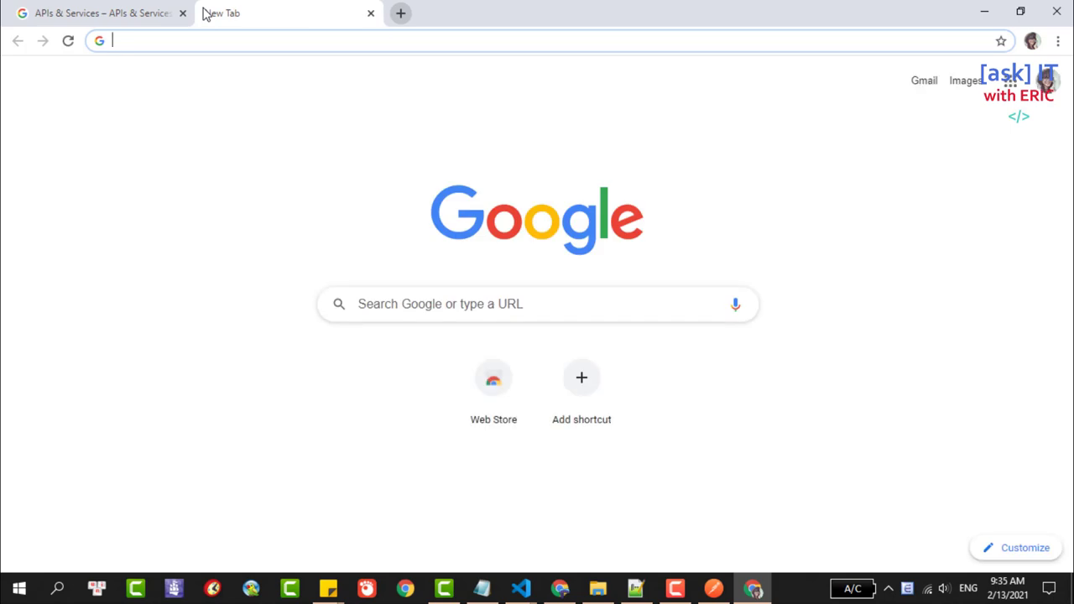
- Search Google for 'IAM' in a new tab and highlight the Identity management panel title
click(134, 10)
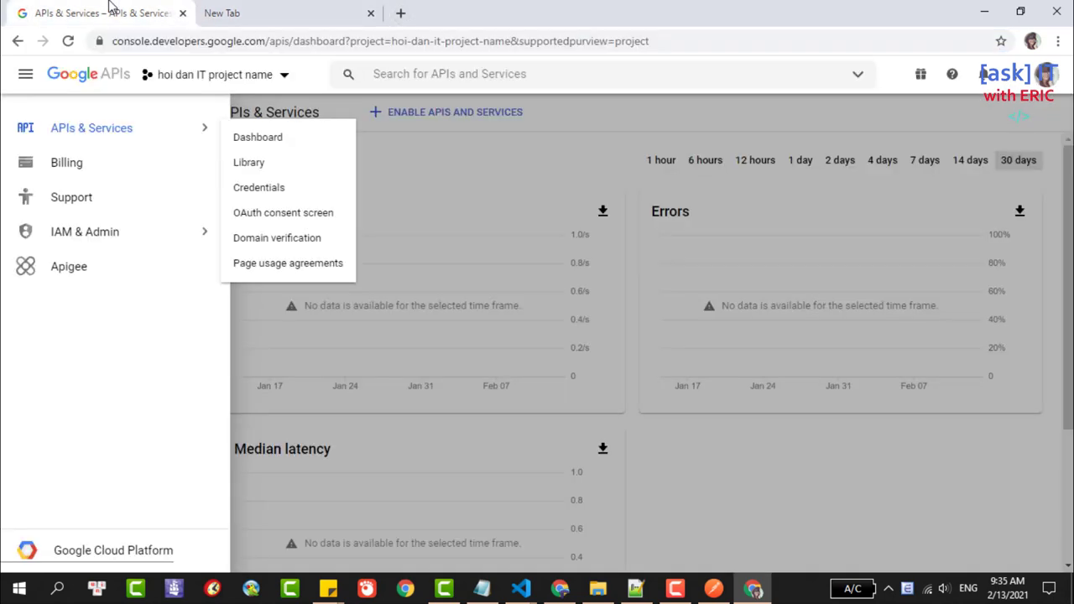
mouse_move(105, 240)
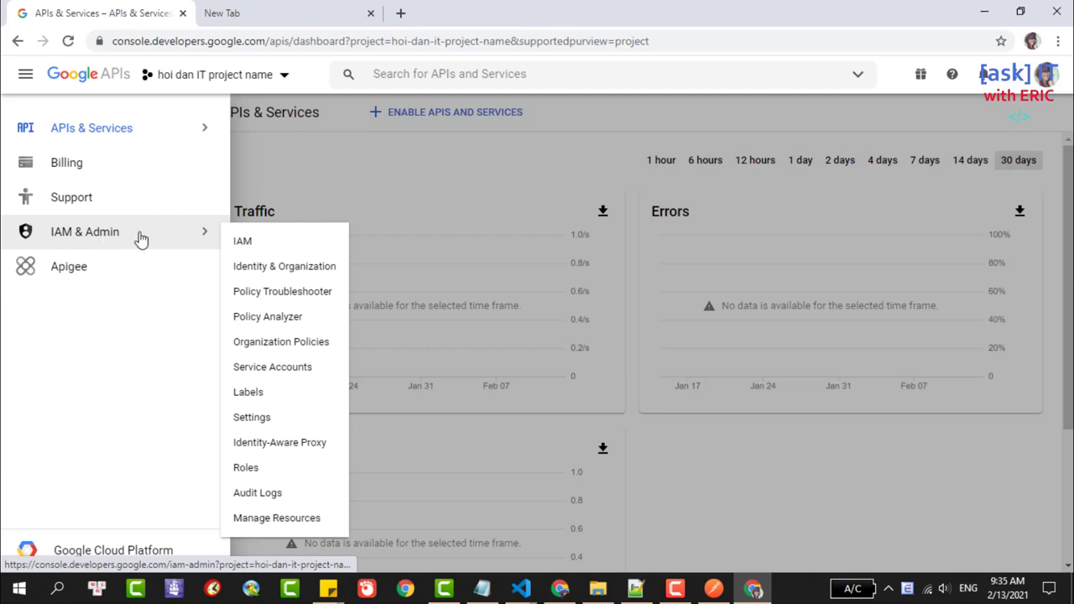
click(401, 14)
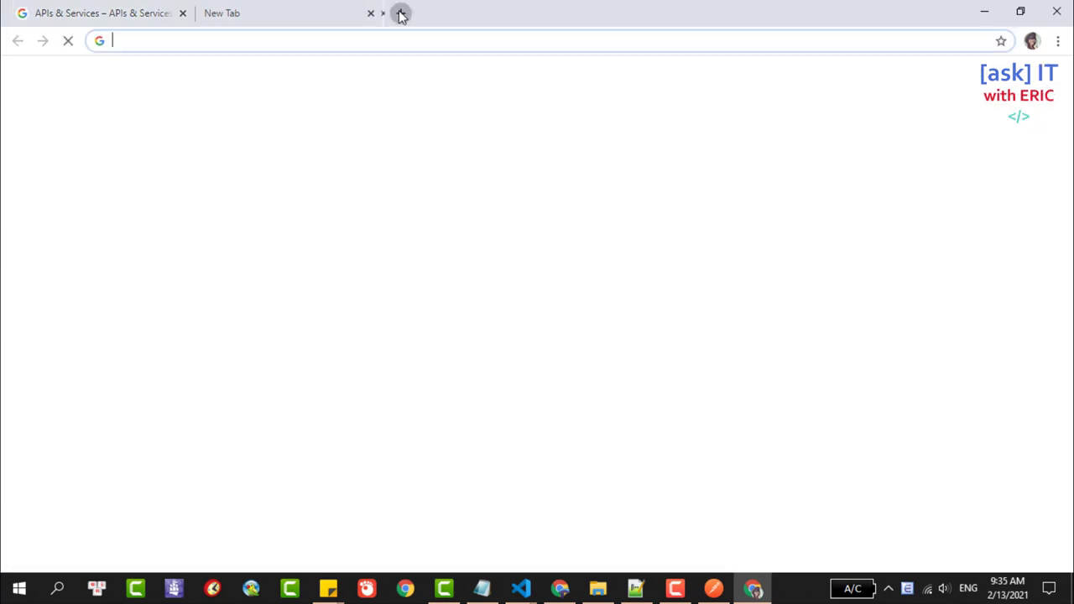
text(IAM)
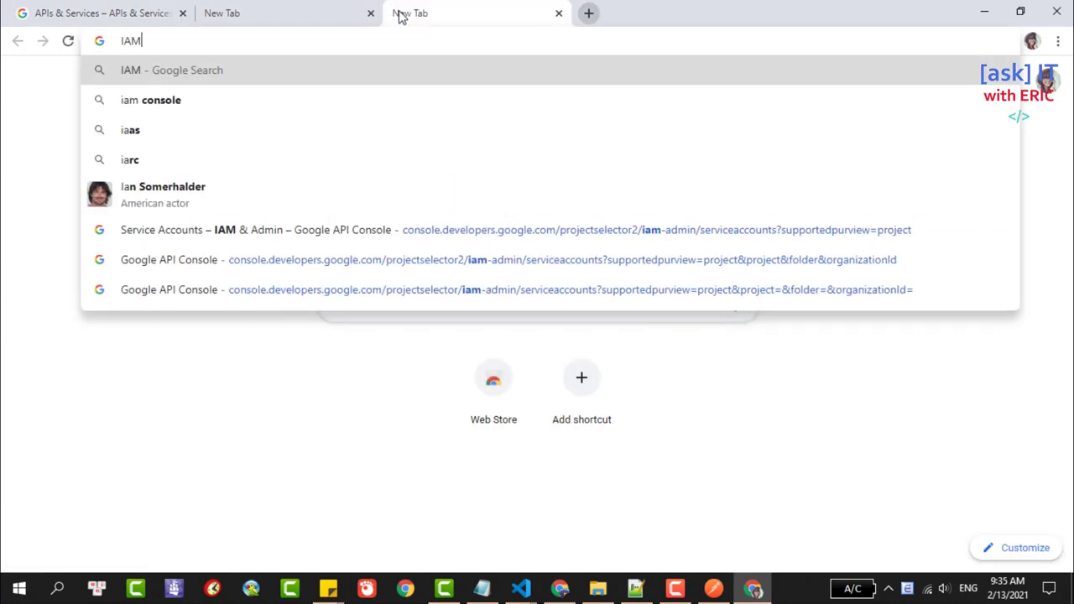
key(Return)
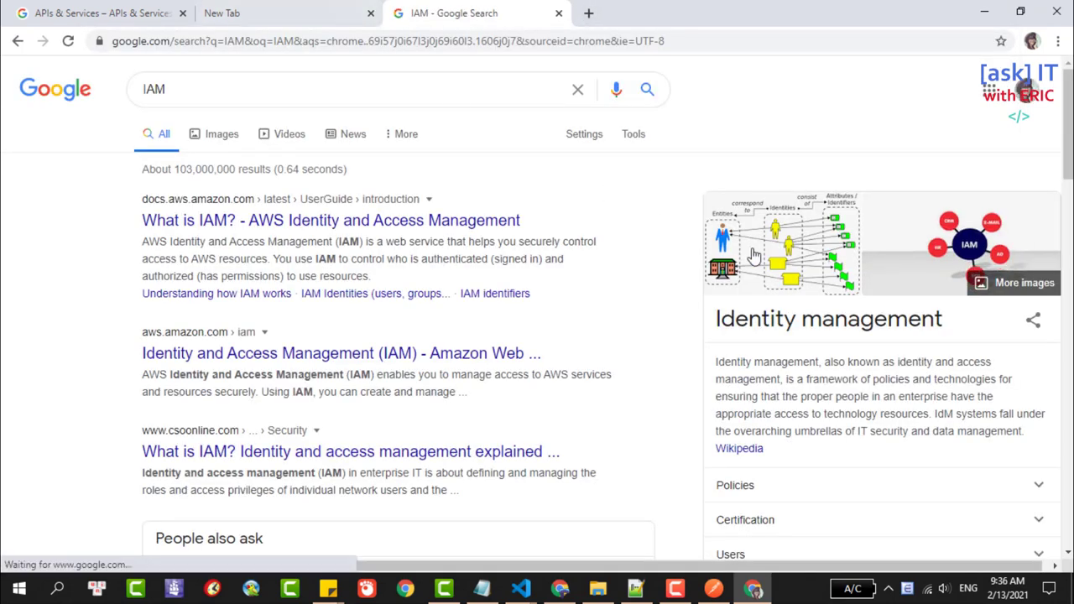
triple_click(773, 325)
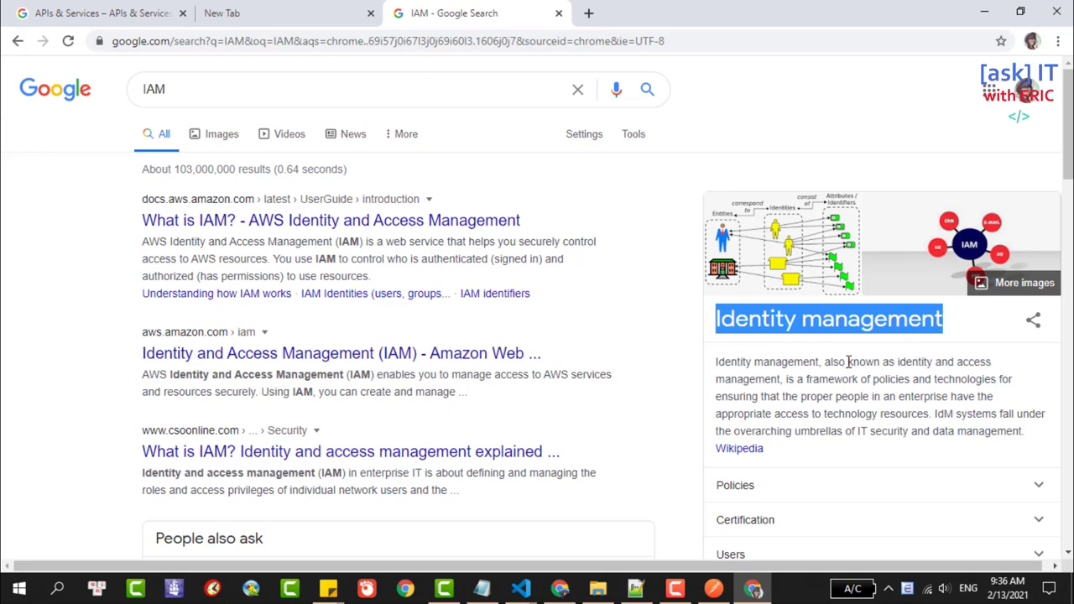
- Back in the console tab, go to IAM & Admin > Service Accounts
click(91, 12)
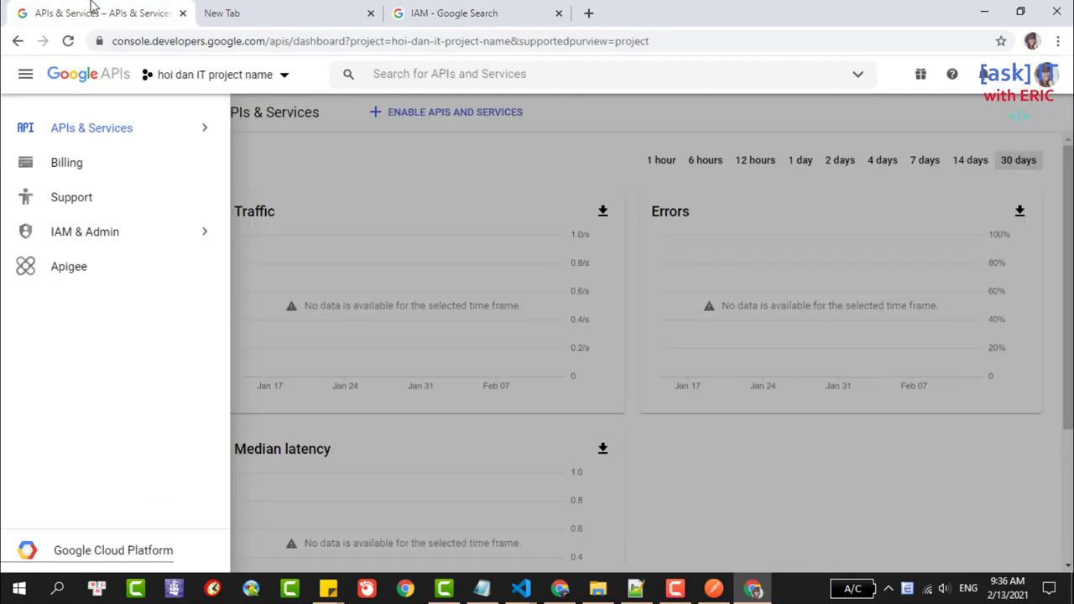
mouse_move(107, 241)
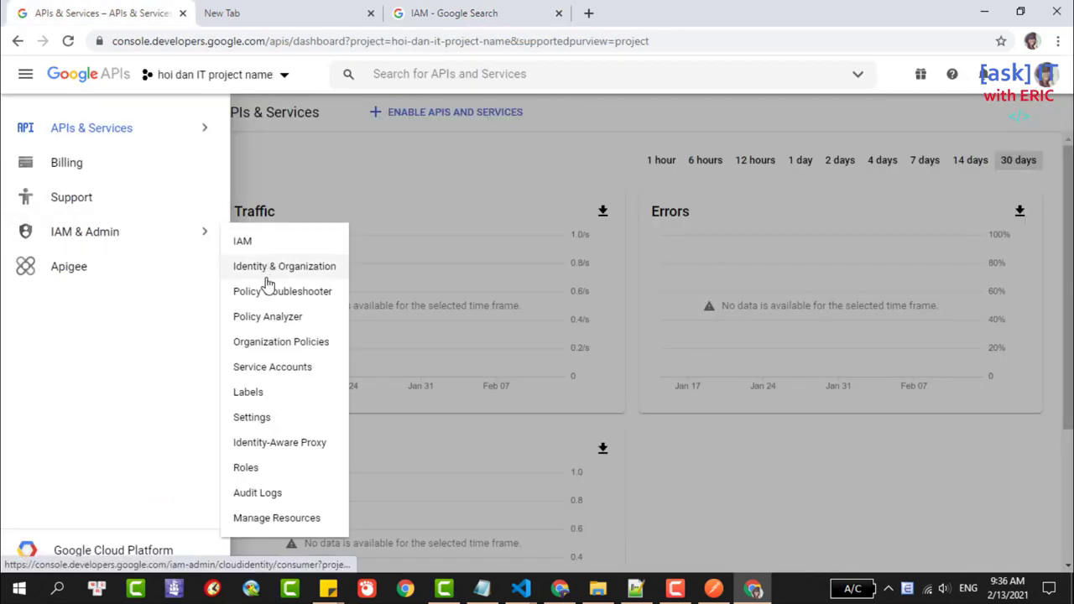
click(279, 375)
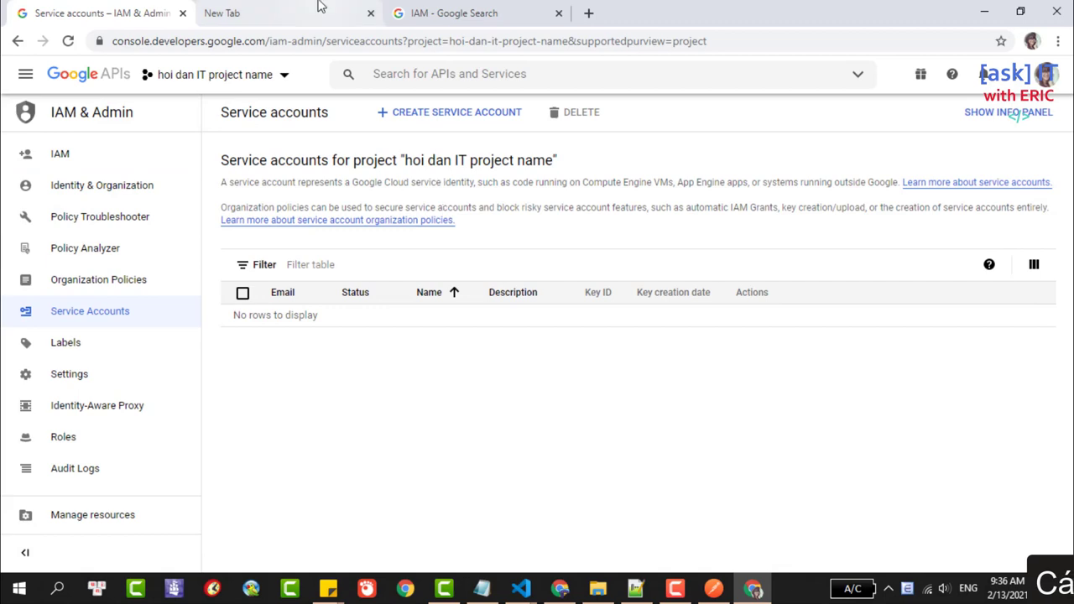
- Switch to the 'Using OAuth 2.0 for Server to Server Applications' guide and highlight its title
click(573, 585)
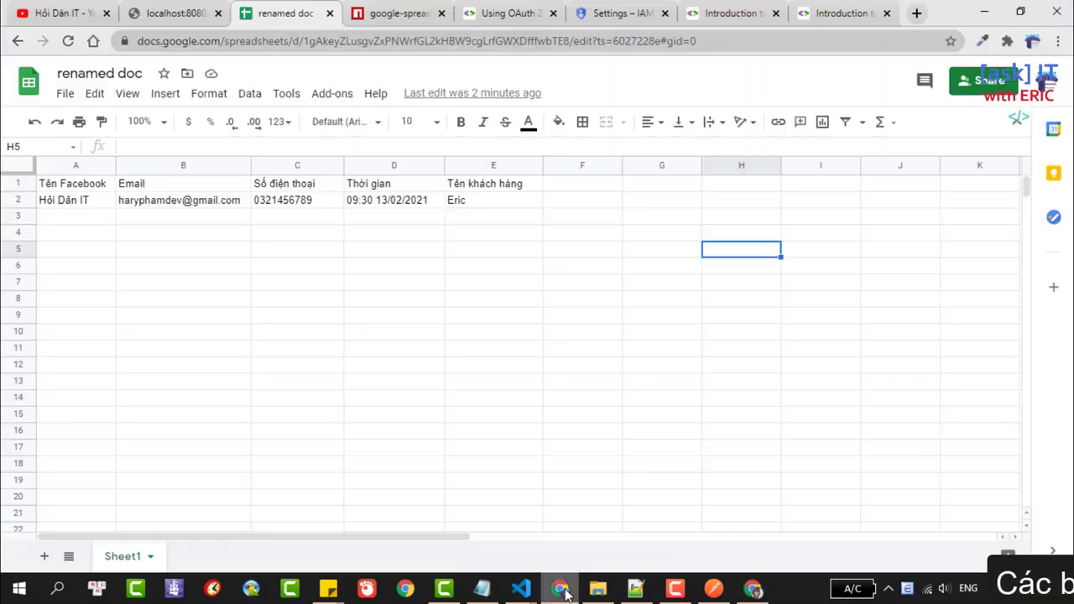
click(646, 7)
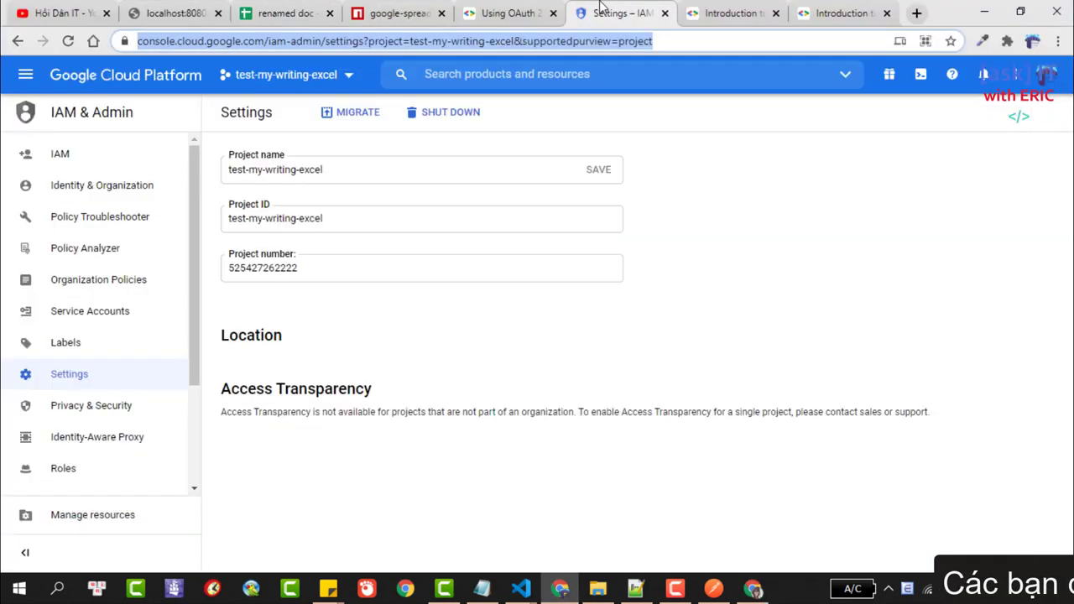
click(508, 12)
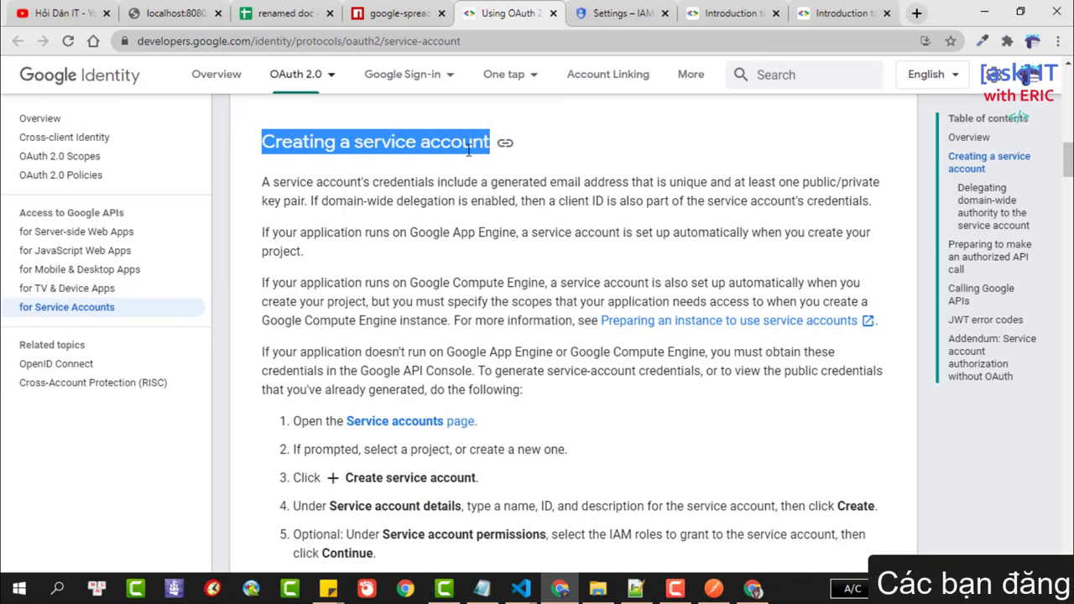
scroll(413, 239, up, 1)
scroll(413, 239, up, 1)
scroll(413, 239, up, 1)
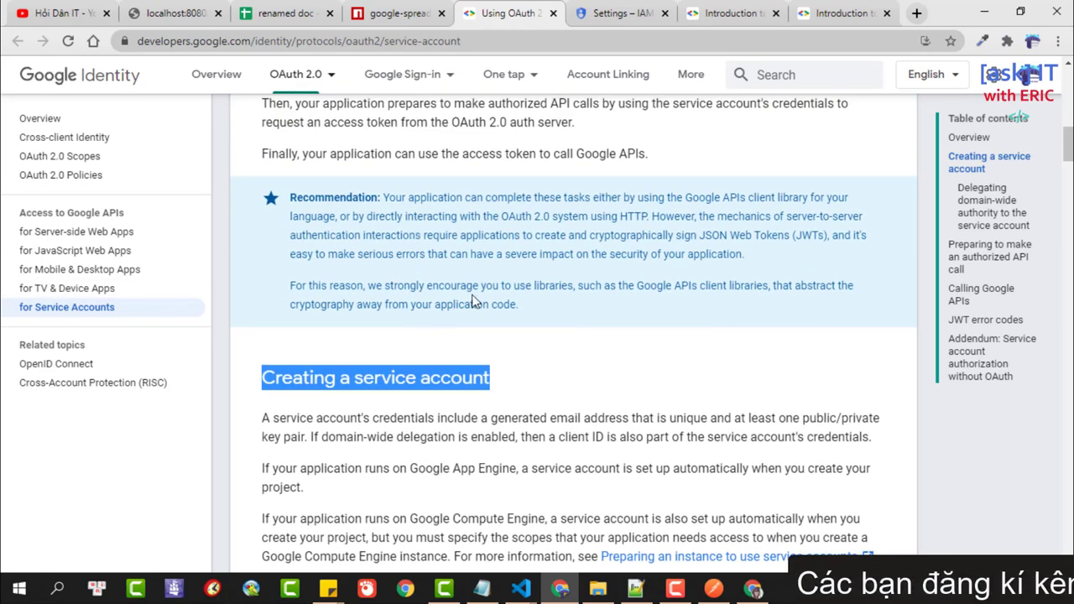
scroll(457, 291, up, 5)
scroll(457, 291, up, 5)
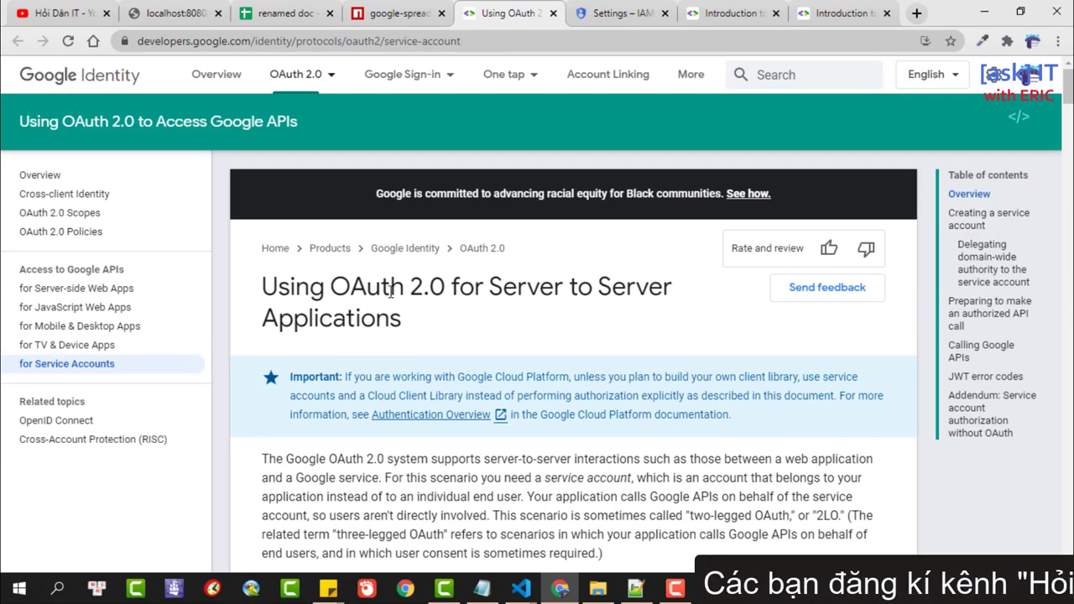
scroll(453, 290, down, 4)
scroll(447, 288, up, 4)
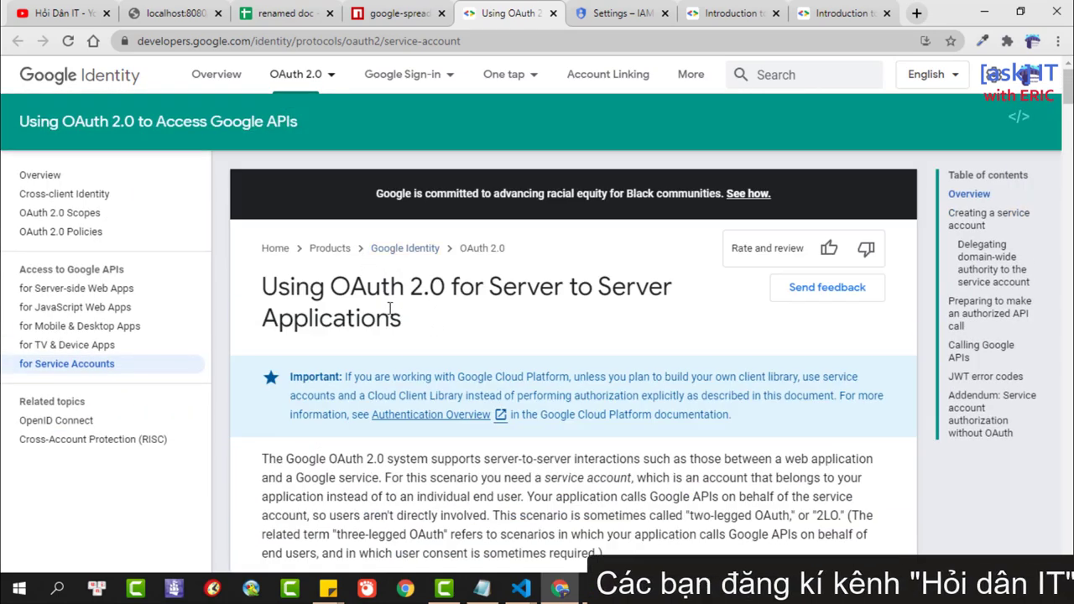
drag(402, 319, 260, 287)
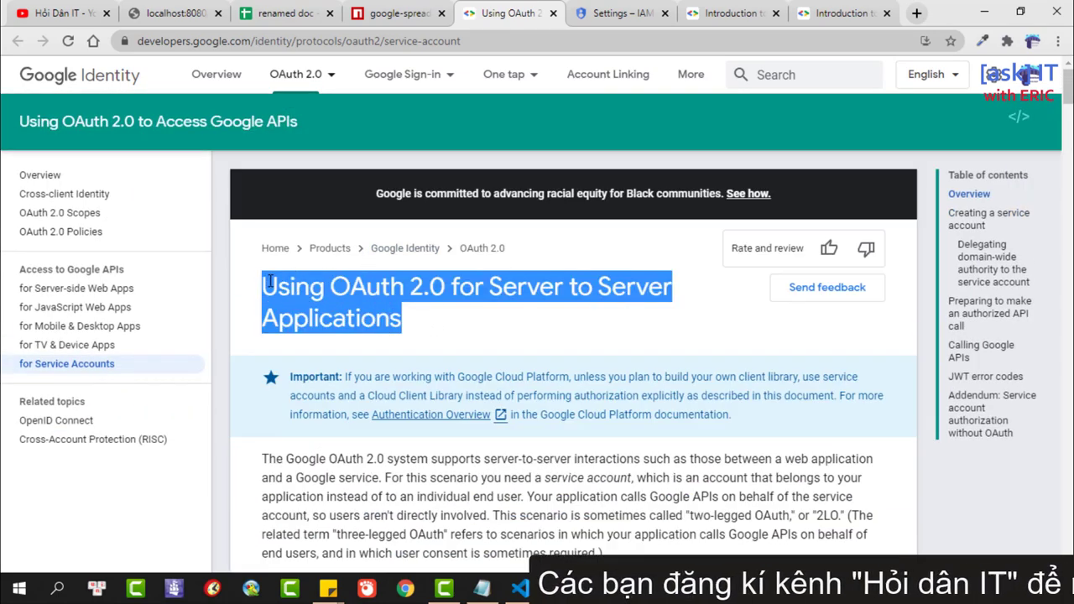
click(502, 283)
mouse_move(488, 287)
mouse_down()
mouse_move(402, 320)
mouse_move(260, 277)
mouse_up()
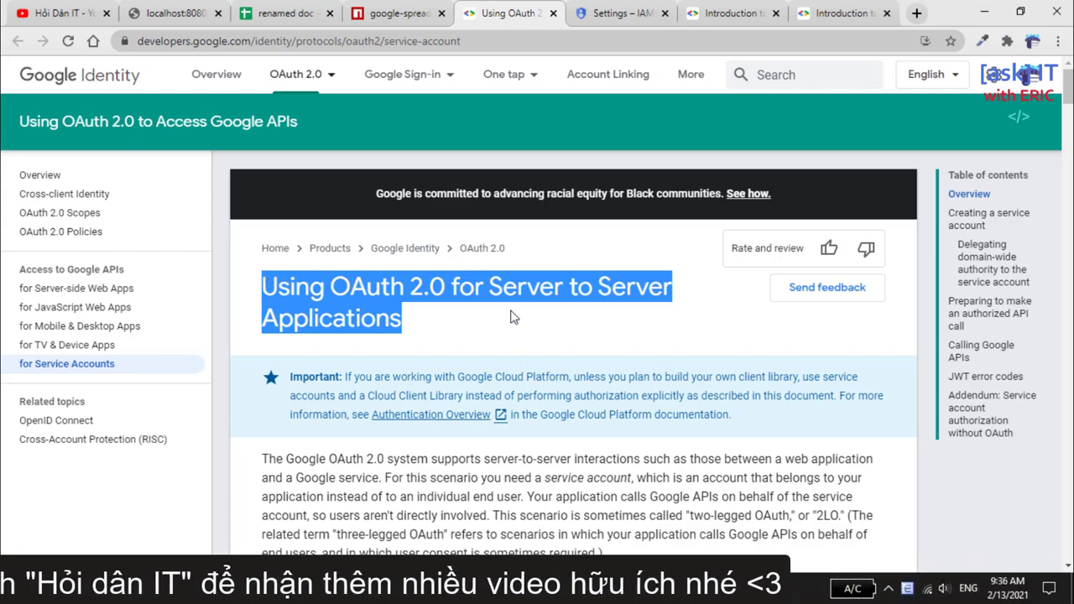
- Read through the guide's Creating a service account steps, highlighting key passages
scroll(494, 334, down, 10)
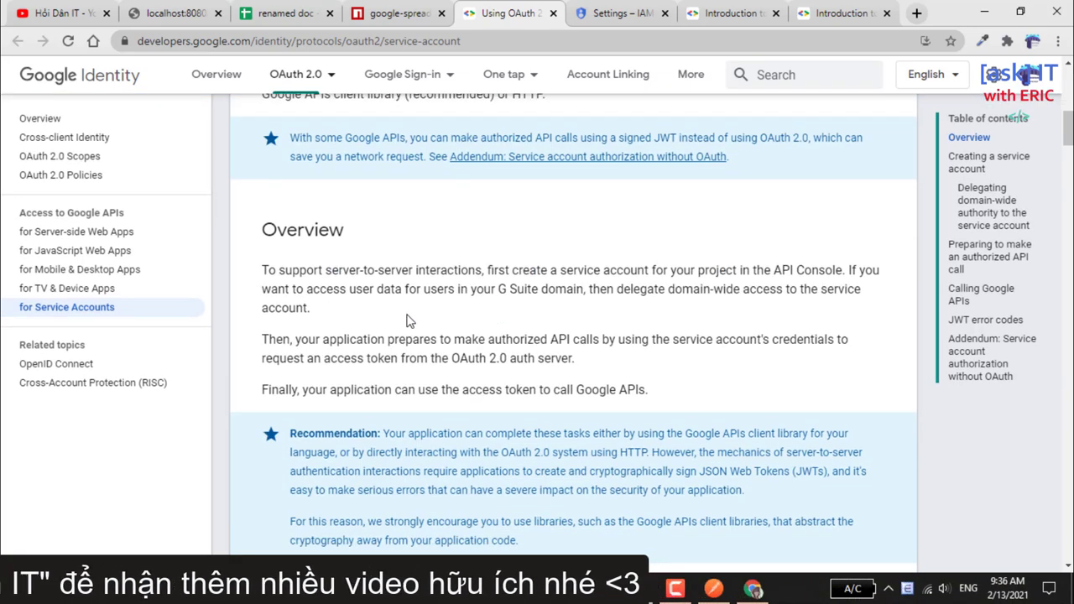
scroll(411, 311, down, 2)
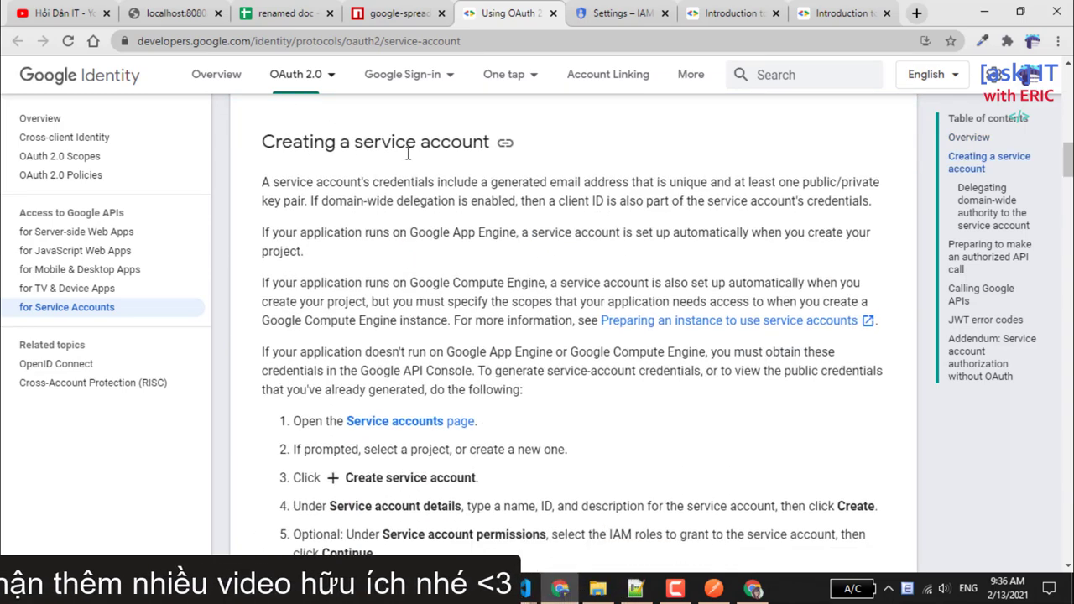
click(278, 41)
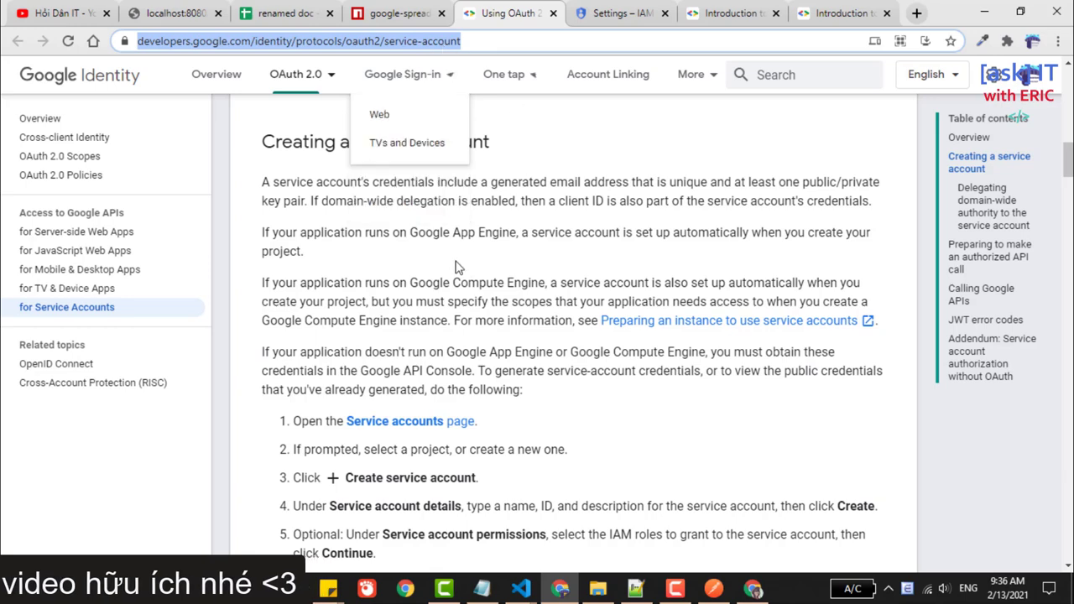
scroll(365, 227, down, 3)
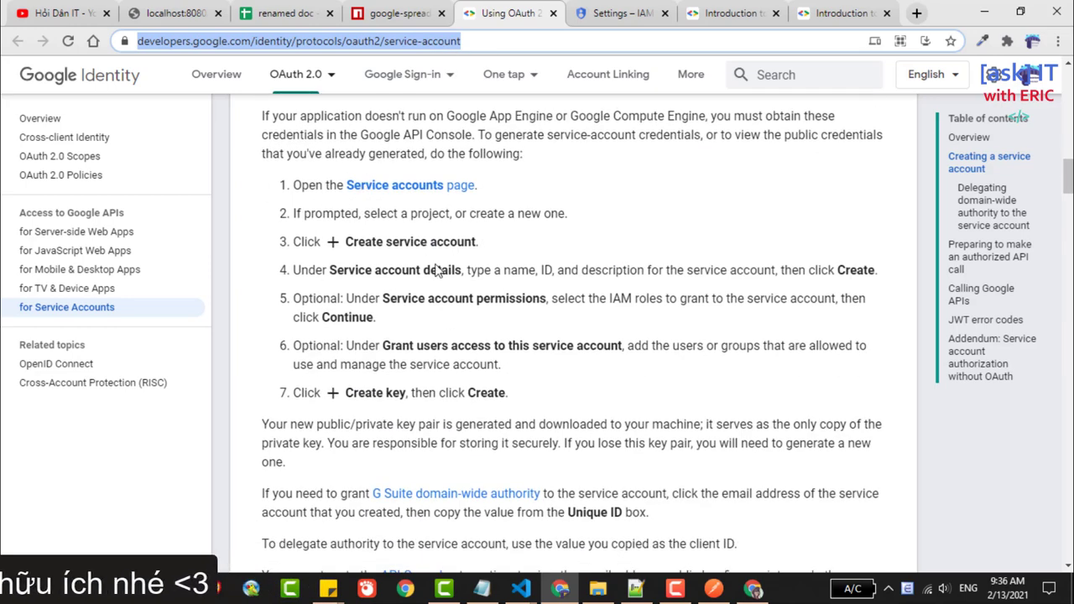
scroll(436, 266, up, 1)
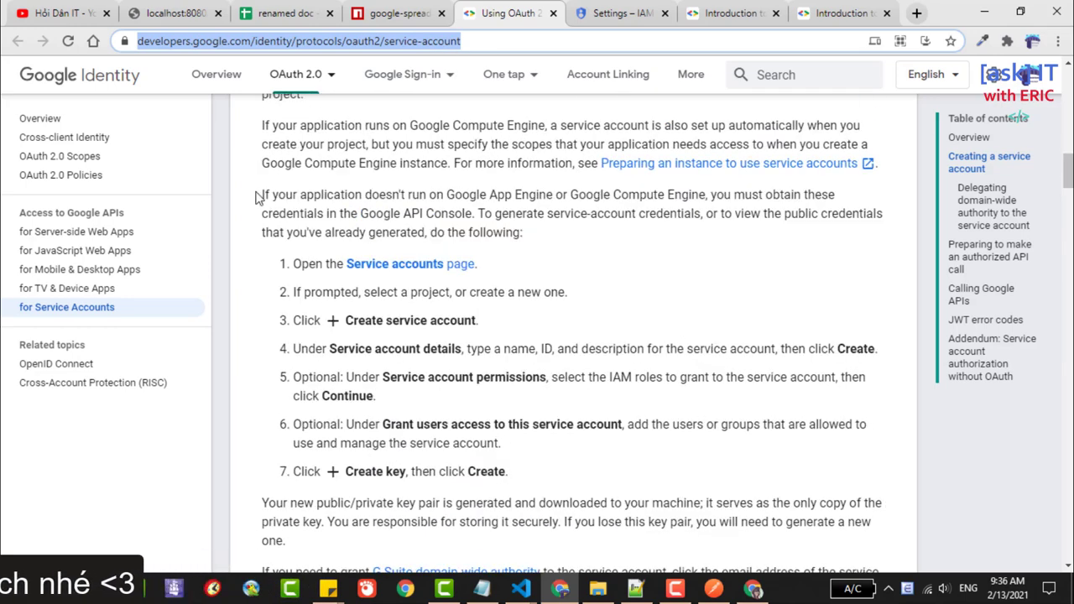
drag(260, 195, 549, 235)
scroll(344, 210, down, 1)
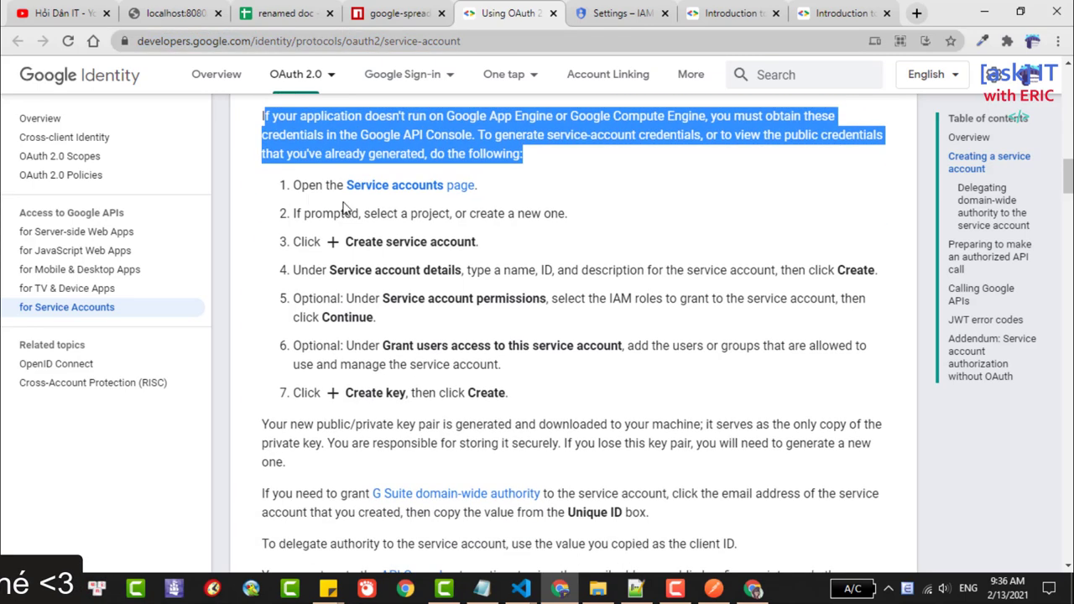
scroll(294, 210, down, 4)
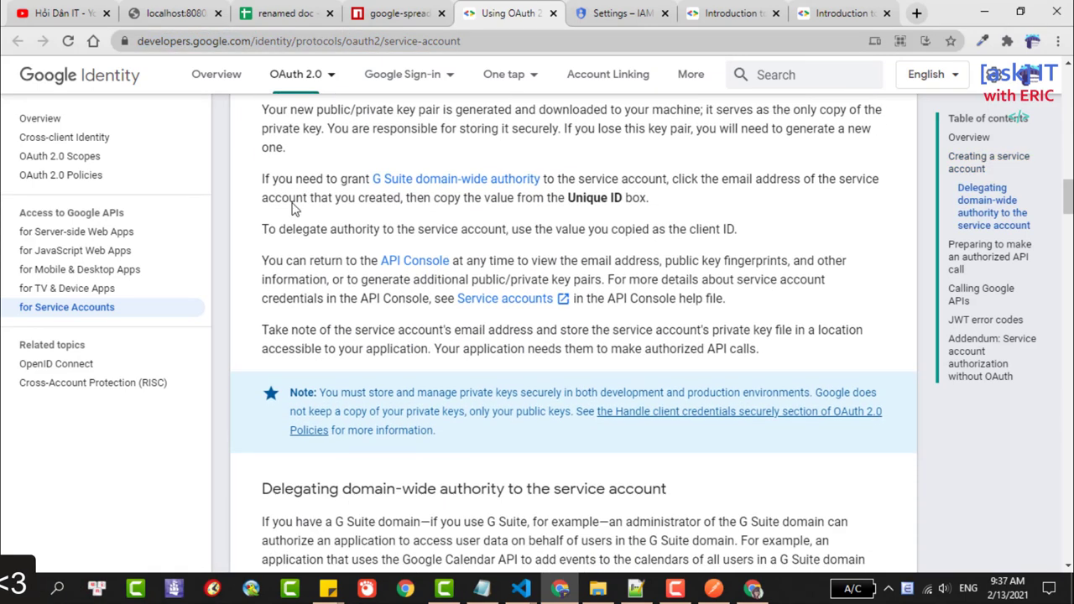
drag(270, 258, 721, 330)
scroll(657, 323, down, 4)
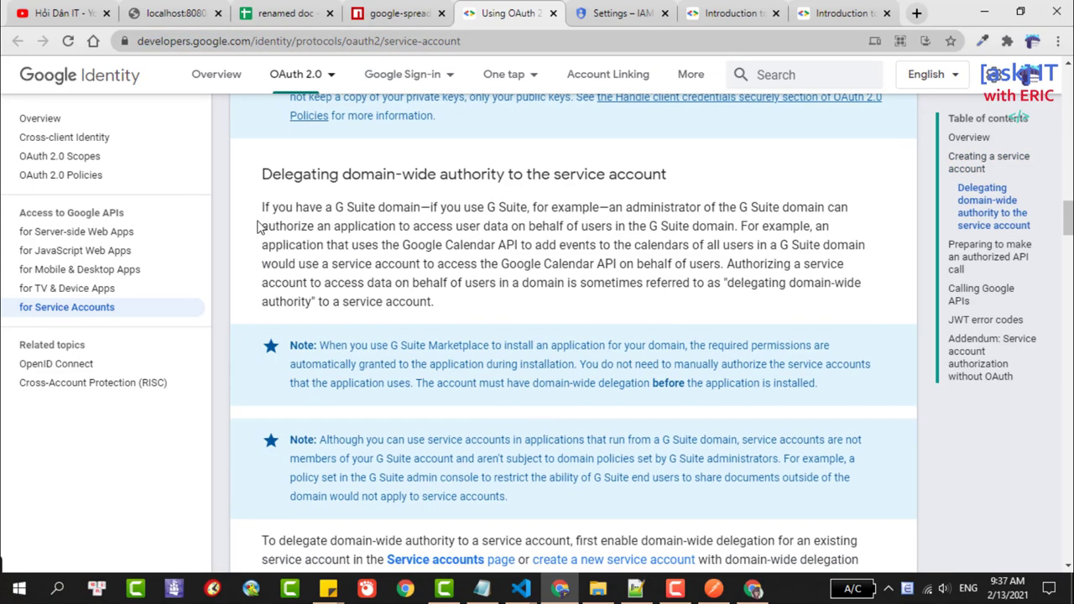
drag(261, 208, 567, 309)
scroll(567, 309, down, 5)
scroll(394, 274, down, 4)
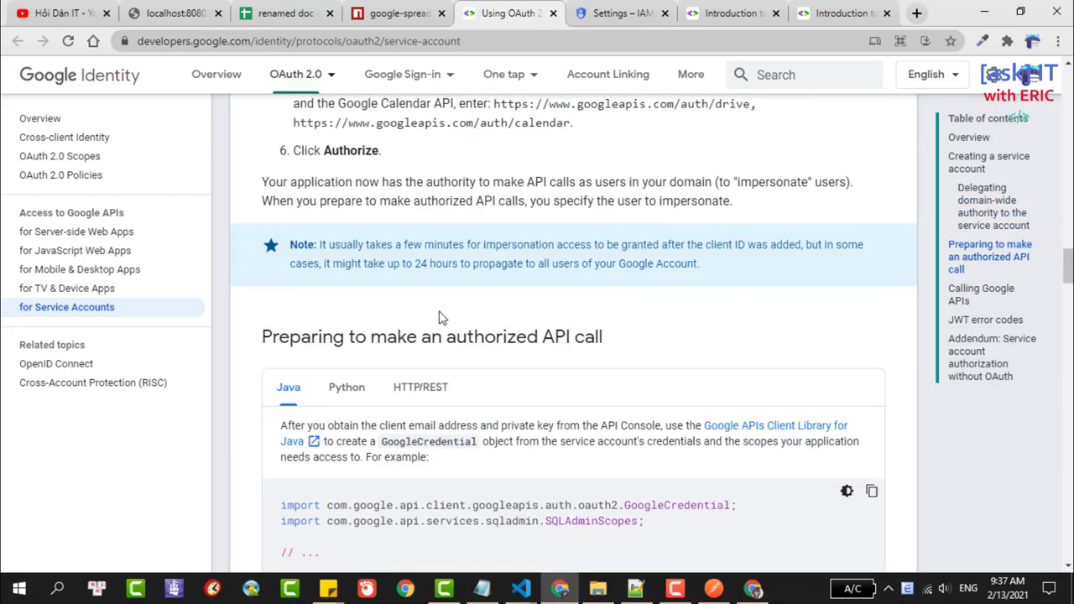
scroll(440, 317, down, 4)
scroll(388, 265, up, 2)
scroll(389, 266, up, 5)
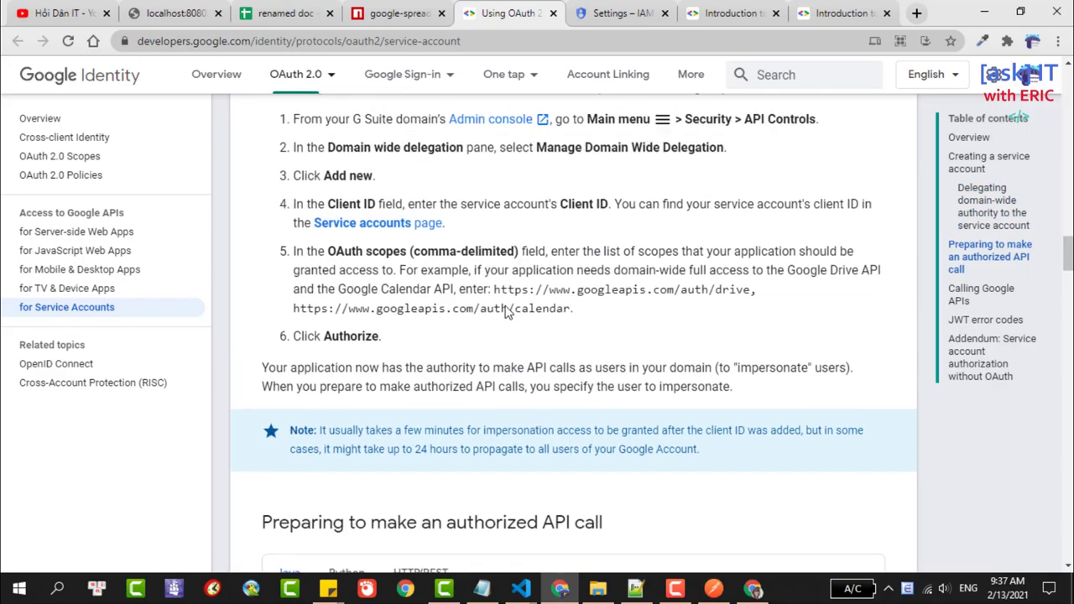
scroll(386, 252, up, 6)
scroll(381, 211, up, 3)
scroll(598, 251, up, 3)
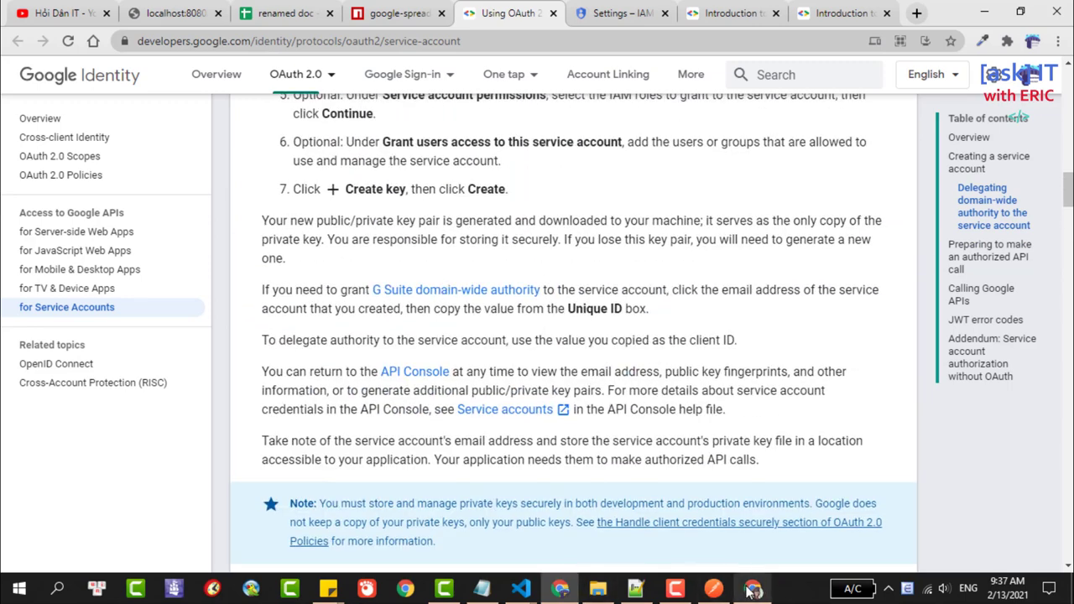
- Start a new service account from the Service accounts page and enter its name
click(753, 589)
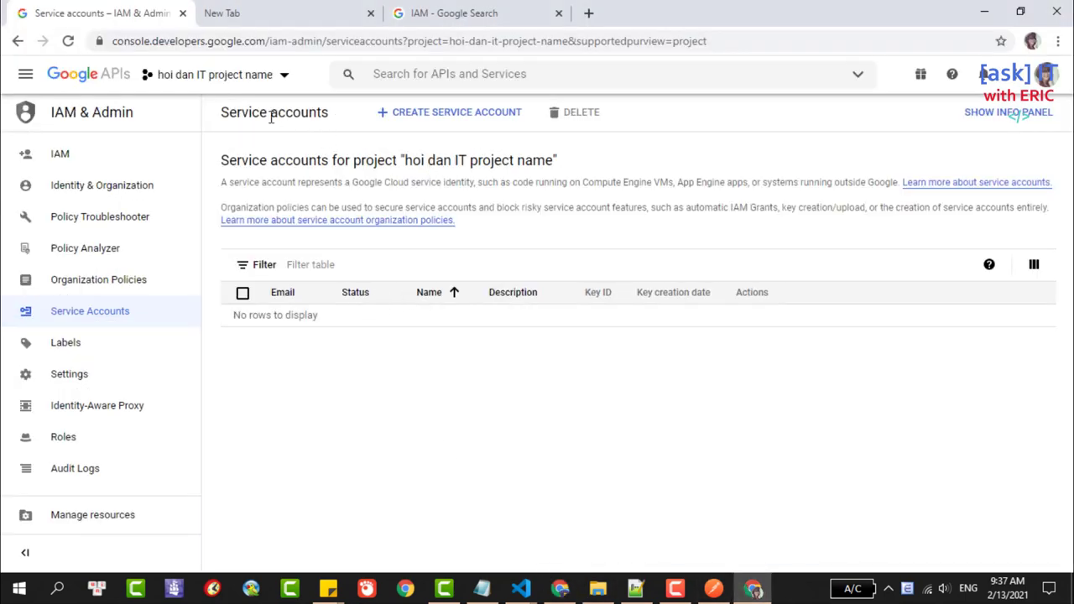
click(484, 119)
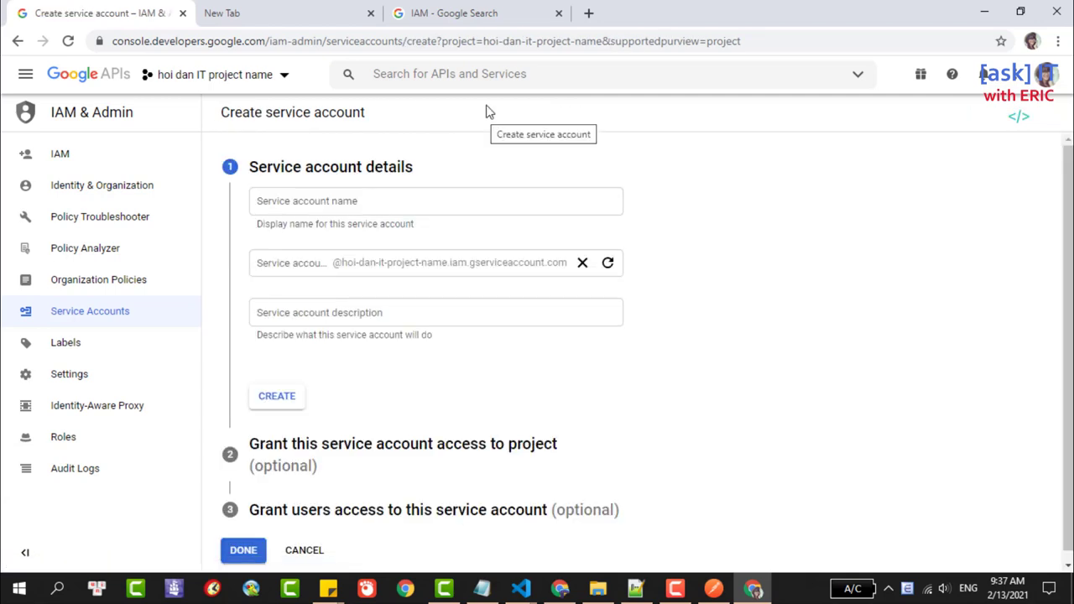
drag(402, 167, 247, 167)
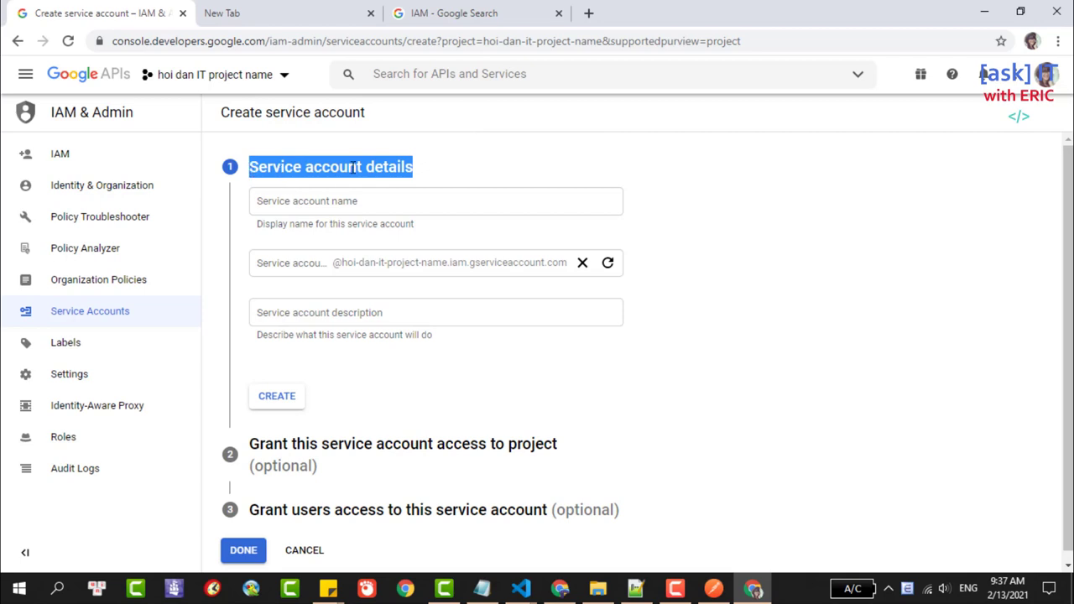
click(313, 200)
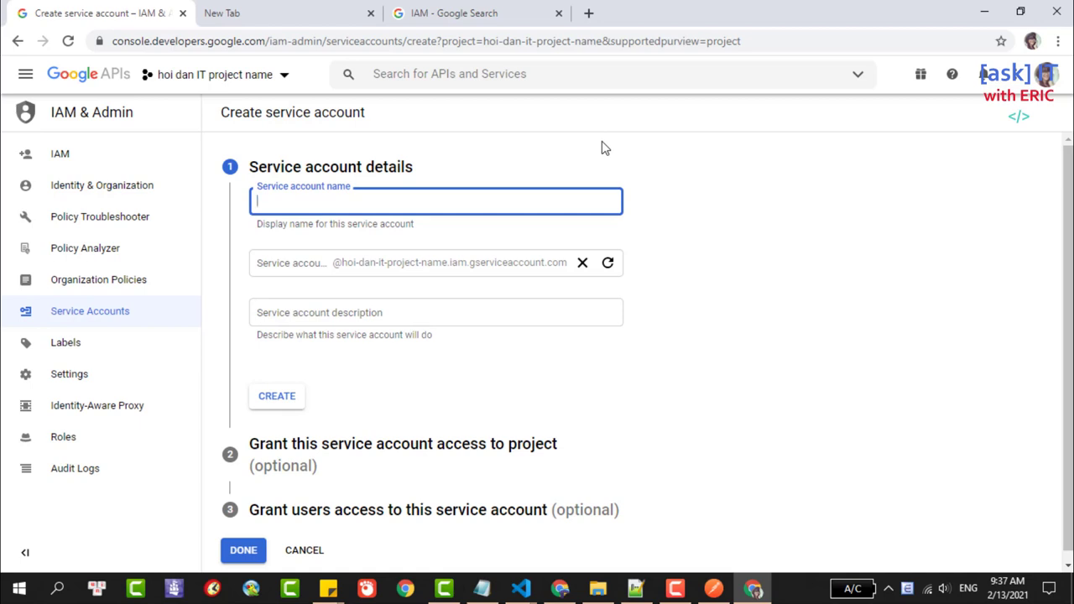
text(demo-writing)
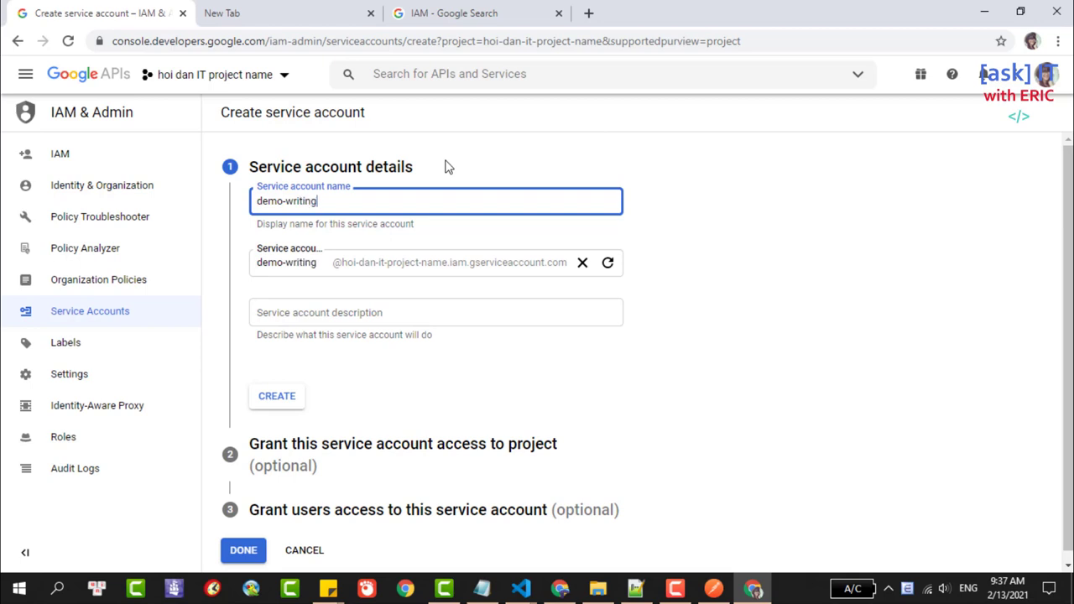
text(-google-s)
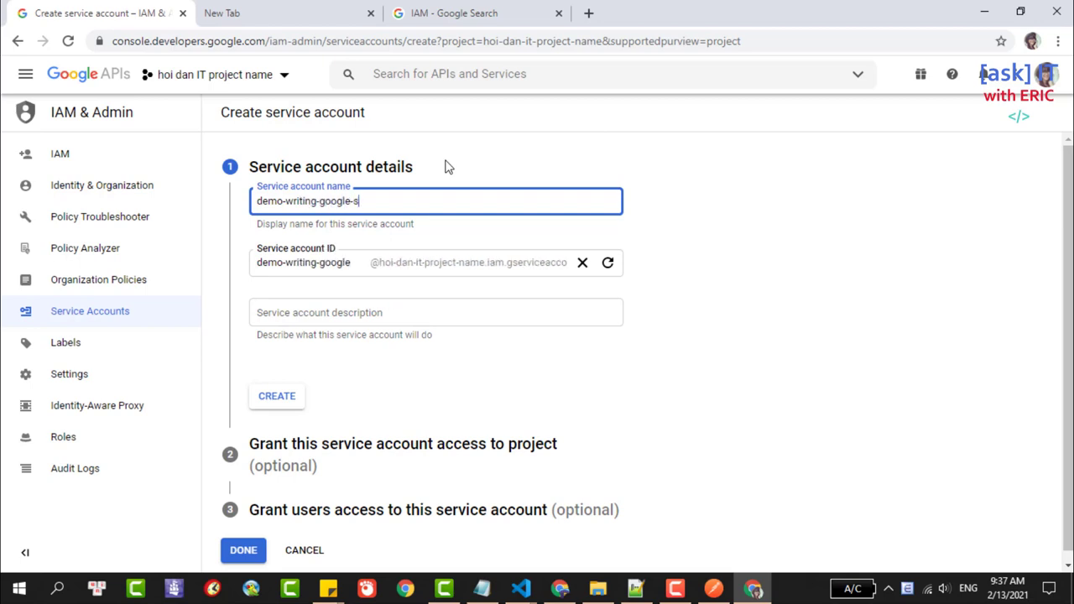
text(heet-eric)
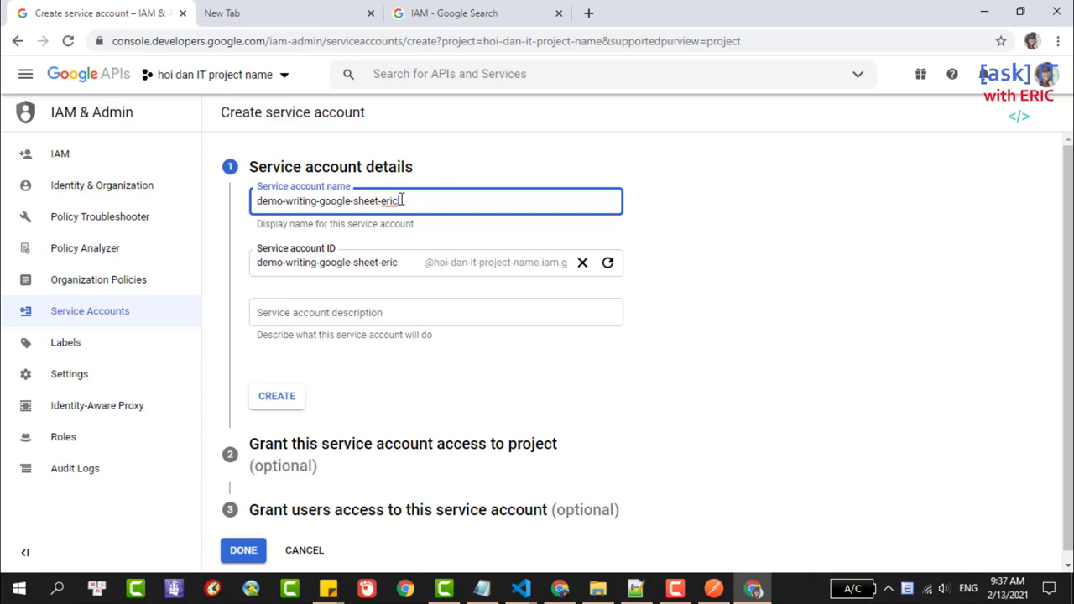
drag(404, 203, 255, 202)
click(494, 159)
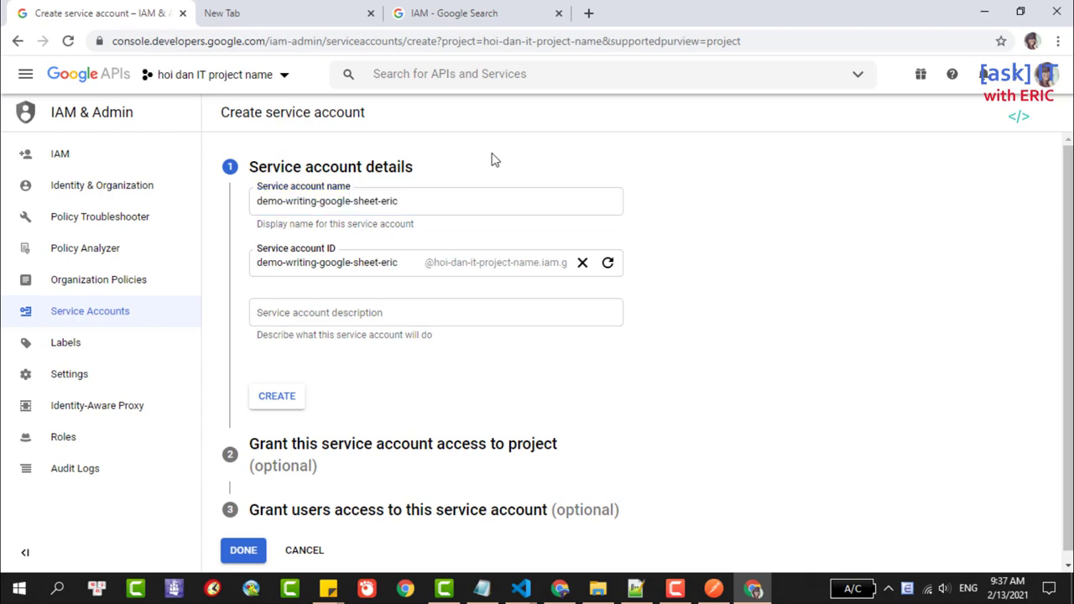
triple_click(388, 199)
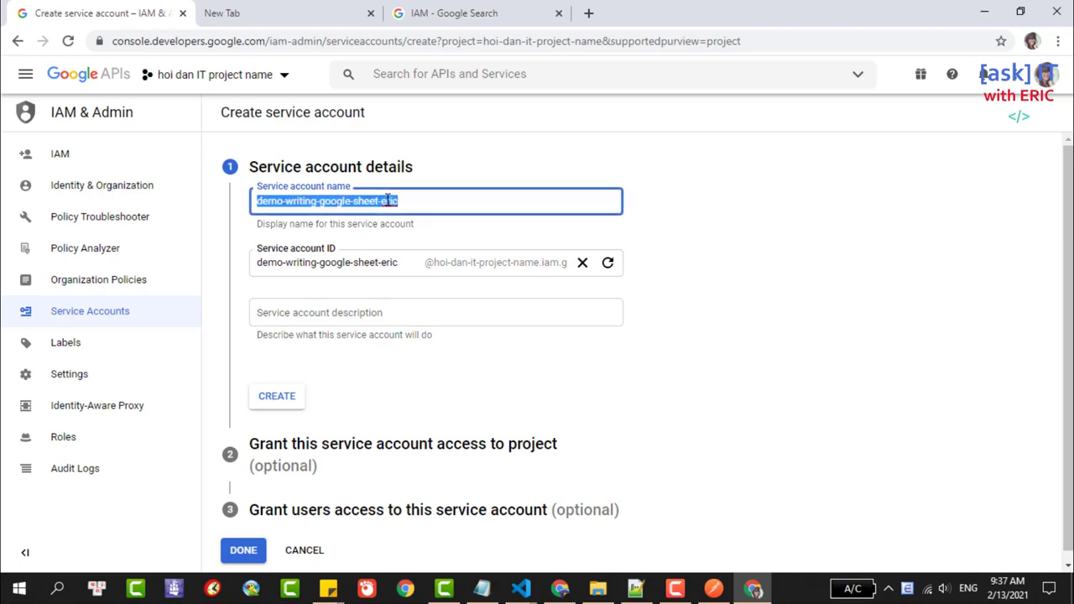
click(447, 171)
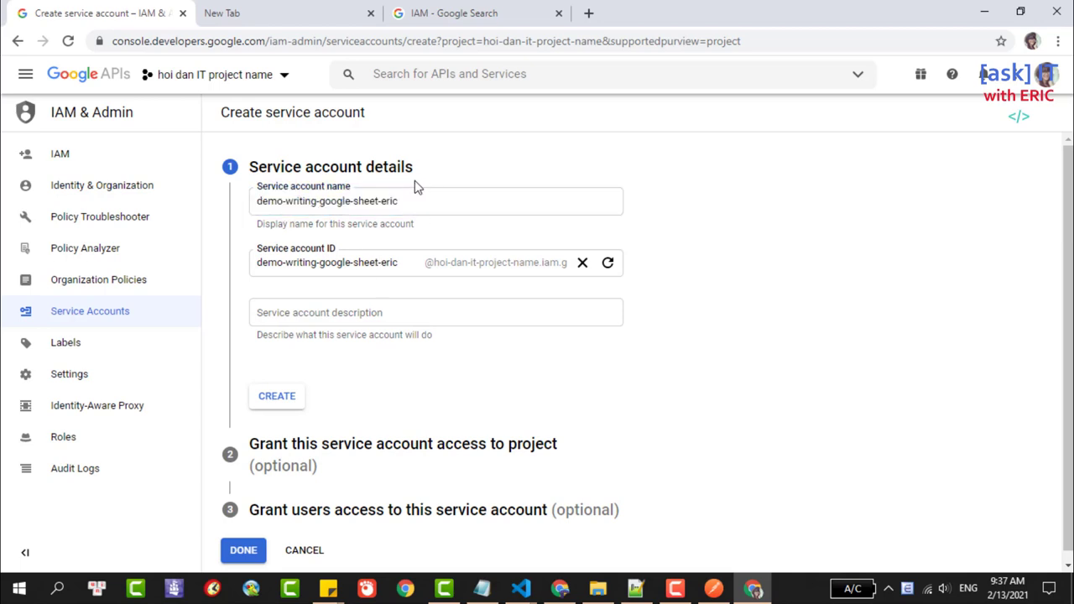
click(353, 262)
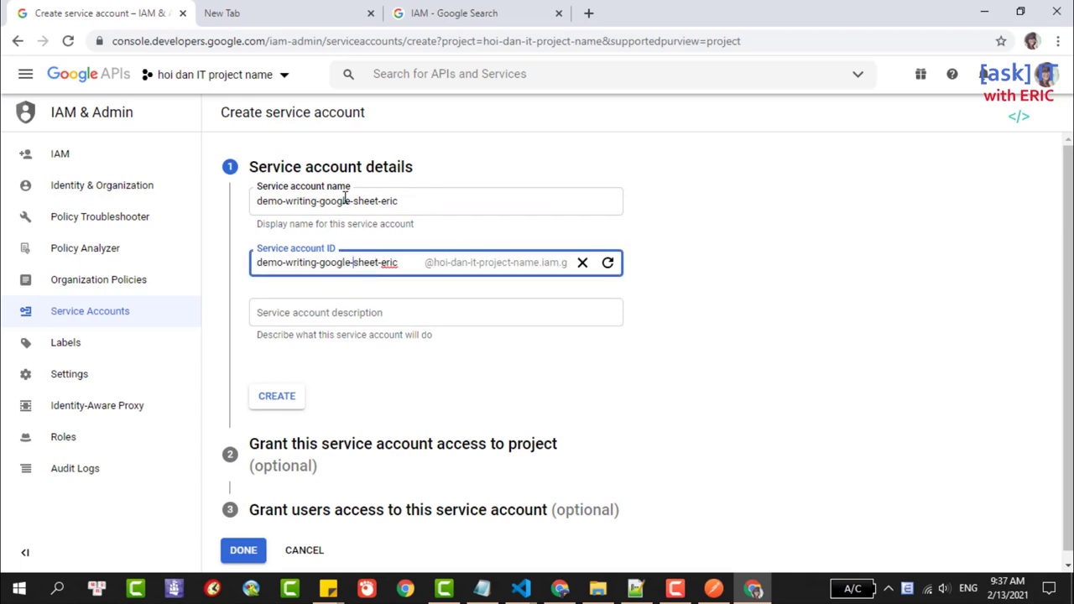
click(394, 202)
- Enter the description 'demo apis' and check the auto-filled service account ID
click(354, 312)
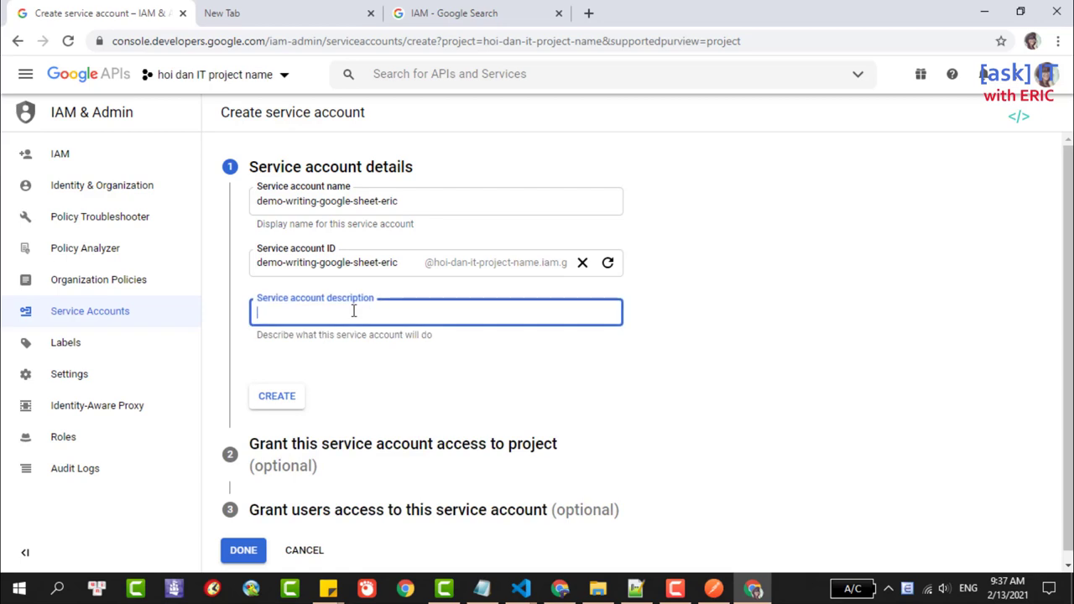
text(demo )
text(apis)
click(366, 344)
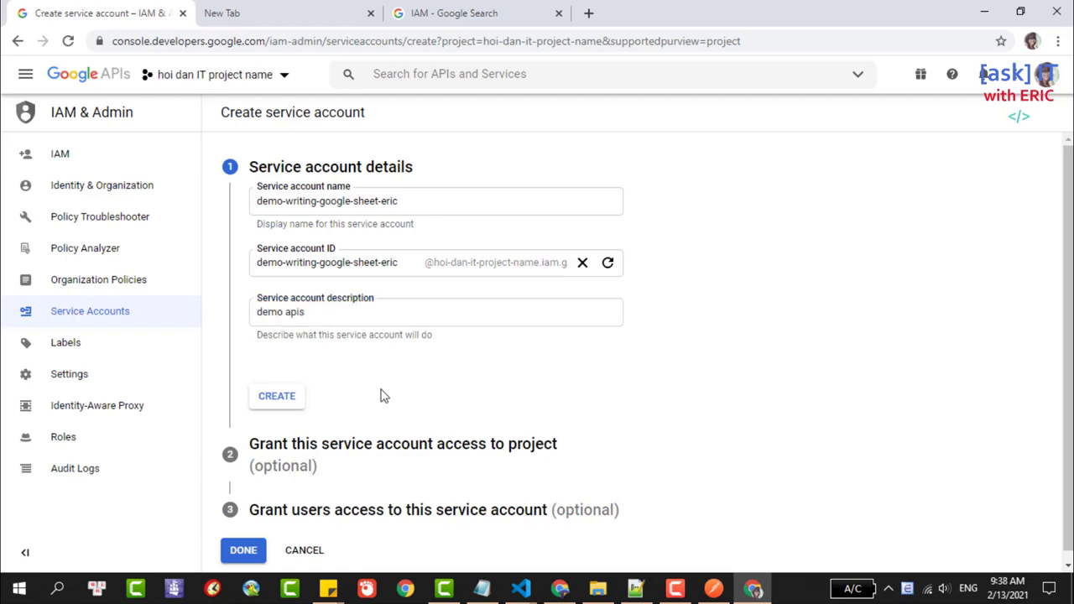
triple_click(327, 307)
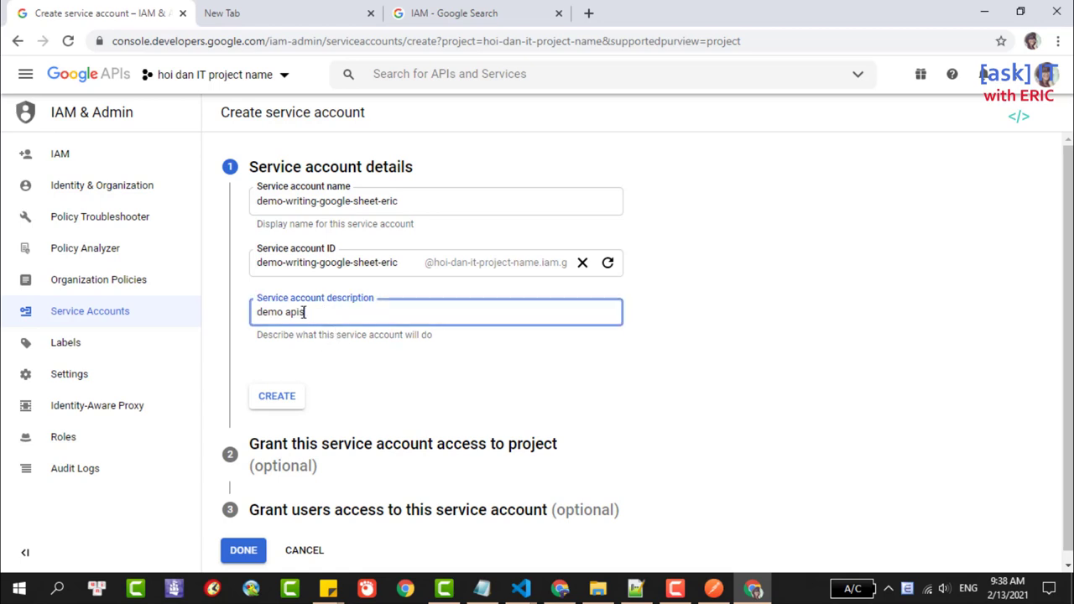
triple_click(343, 315)
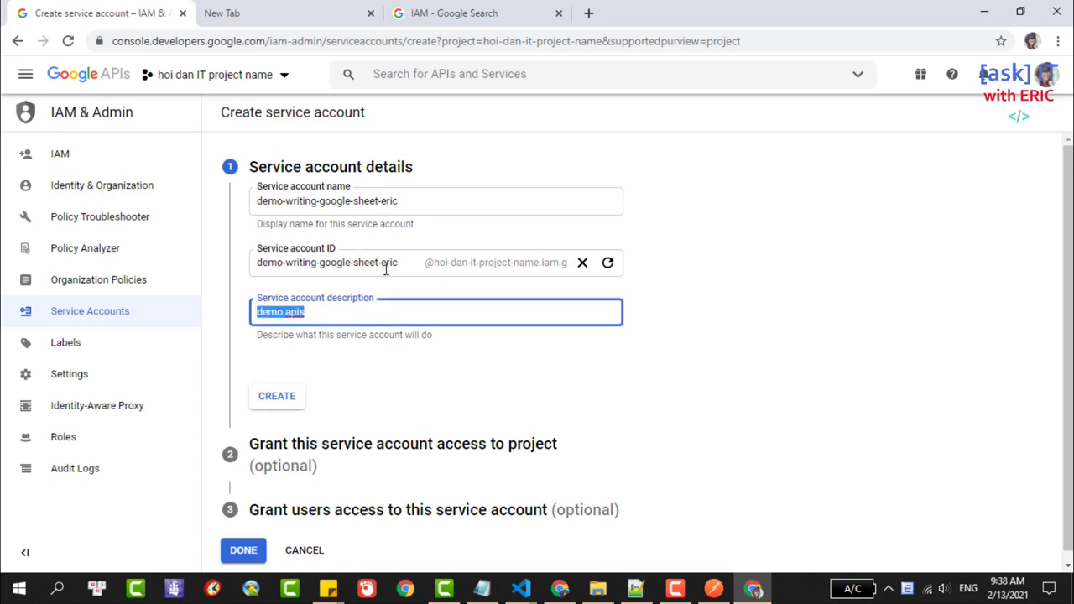
triple_click(386, 263)
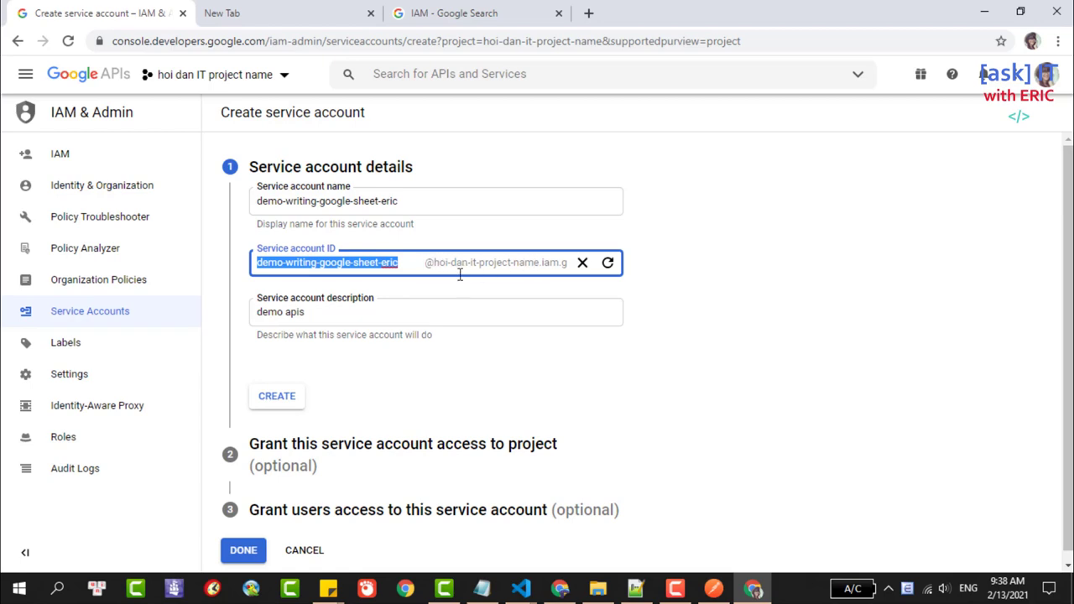
- Save the service account details, then highlight that project and user access steps are optional
click(285, 404)
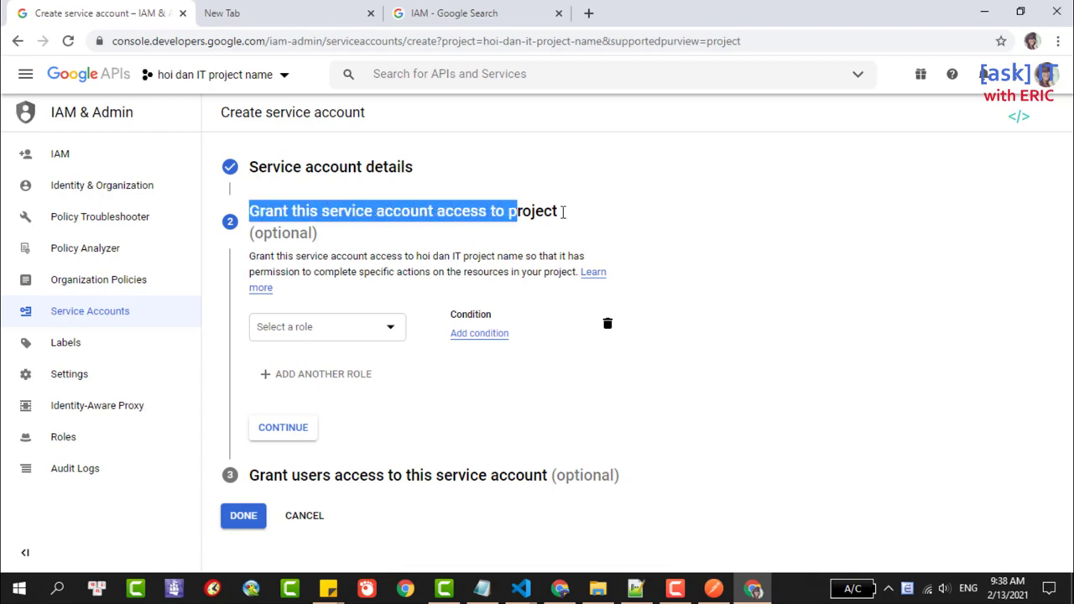
drag(256, 213, 576, 218)
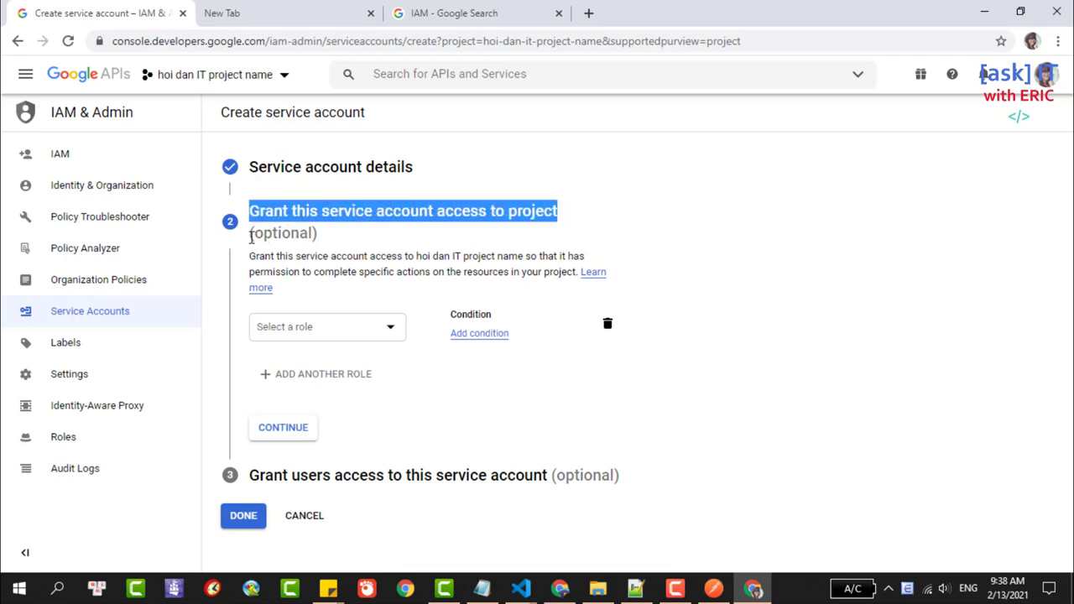
drag(251, 238, 330, 240)
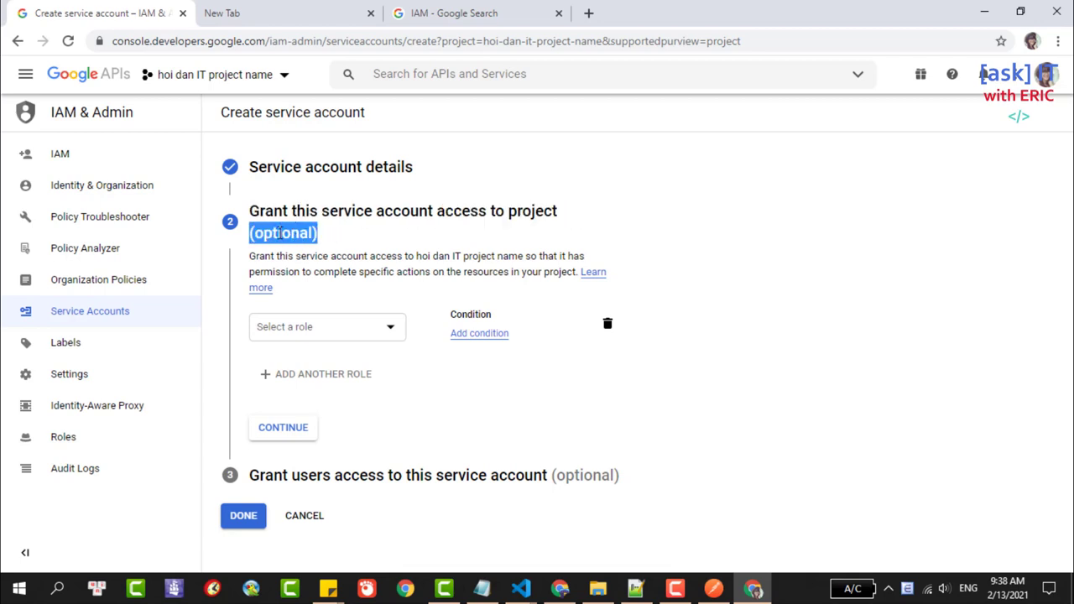
drag(556, 476, 613, 476)
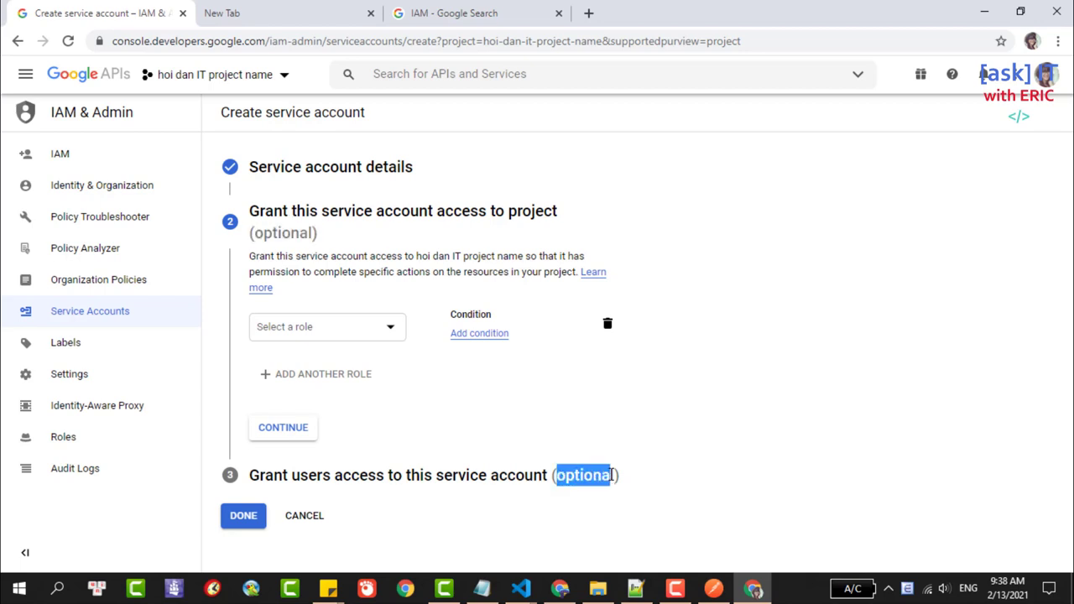
drag(252, 234, 315, 234)
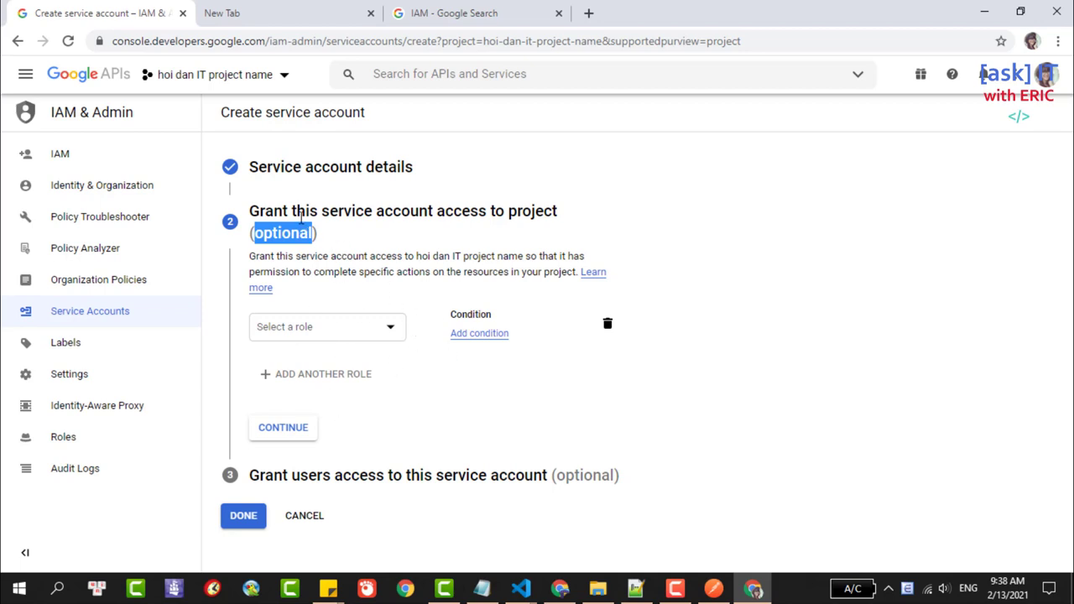
drag(251, 212, 324, 233)
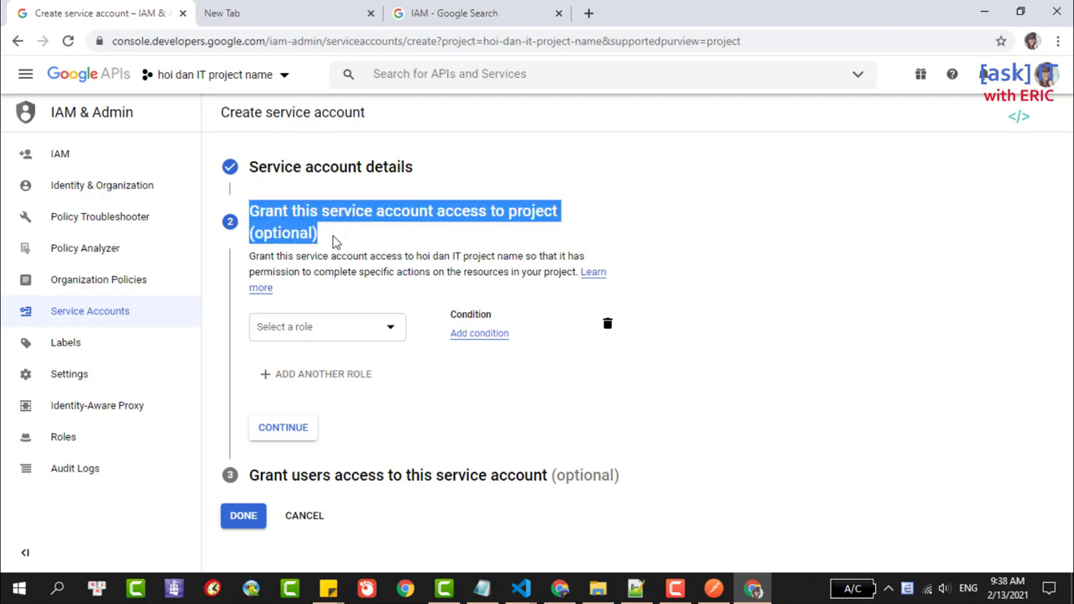
- Skip the optional access steps and select the new service account's email in the list
click(243, 518)
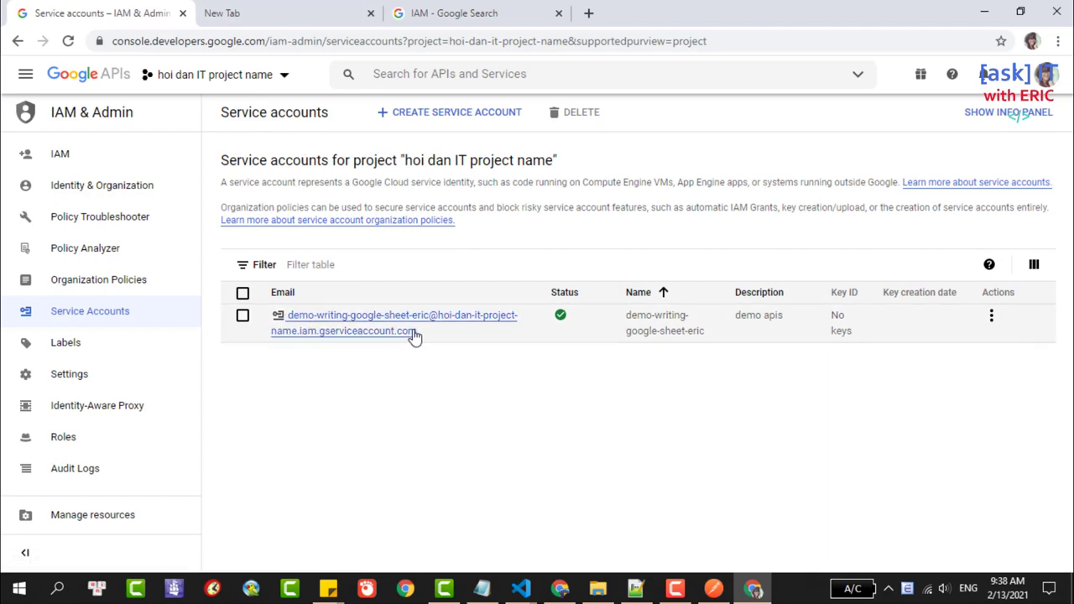
drag(430, 334, 293, 316)
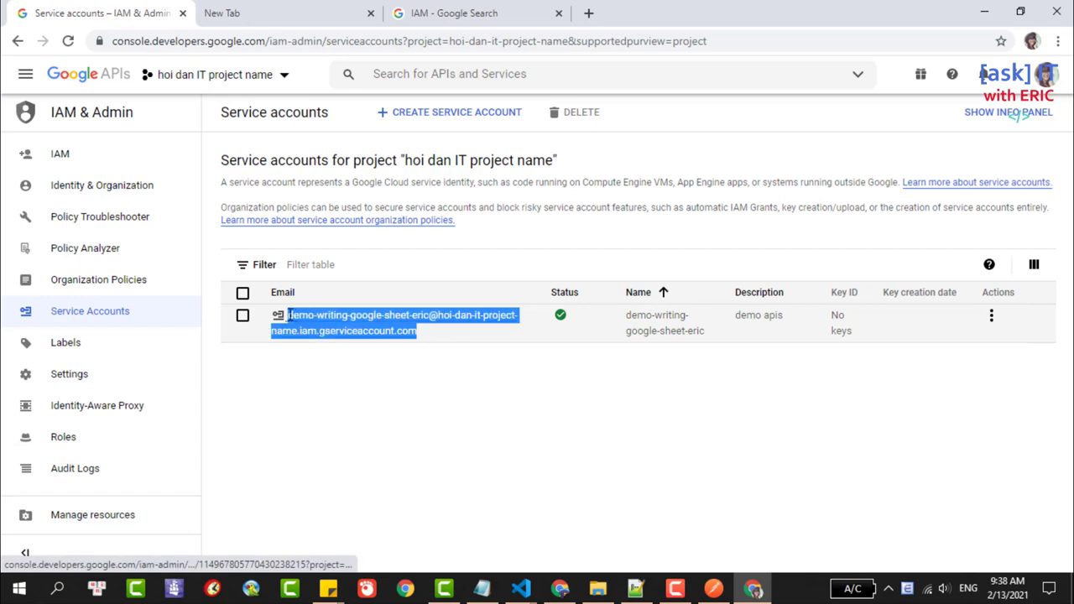
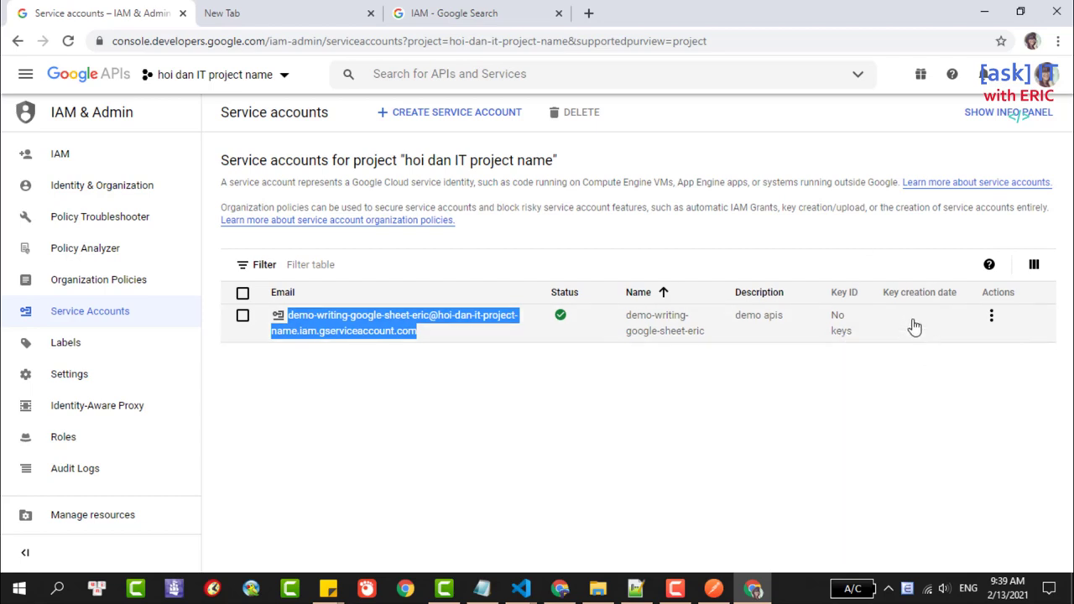
- Open Create key for the sheet-writing service account in Cloud Console, then go to VS Code
click(992, 317)
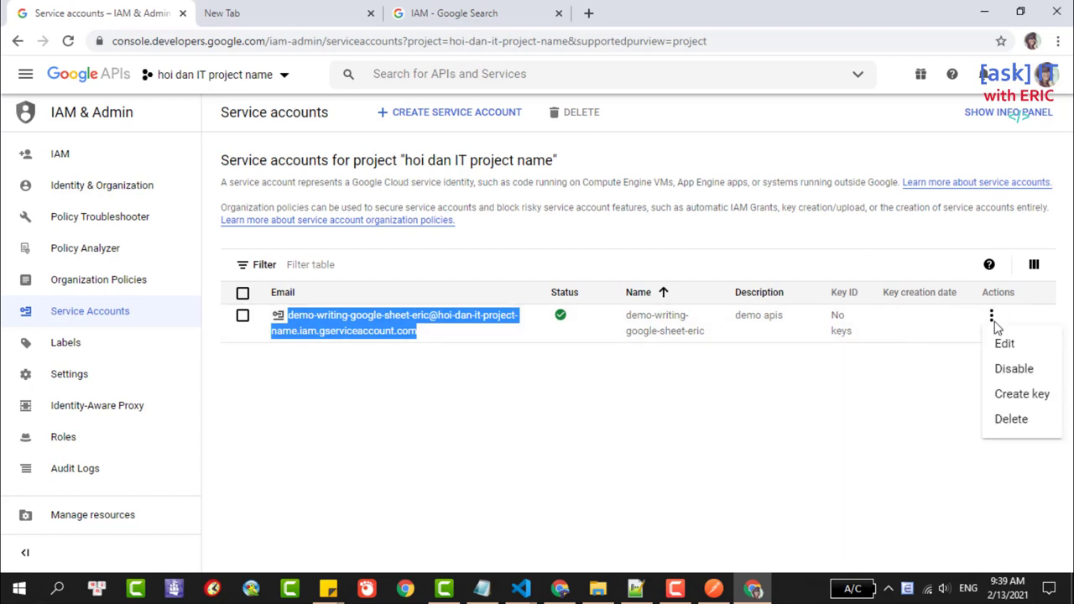
click(1023, 407)
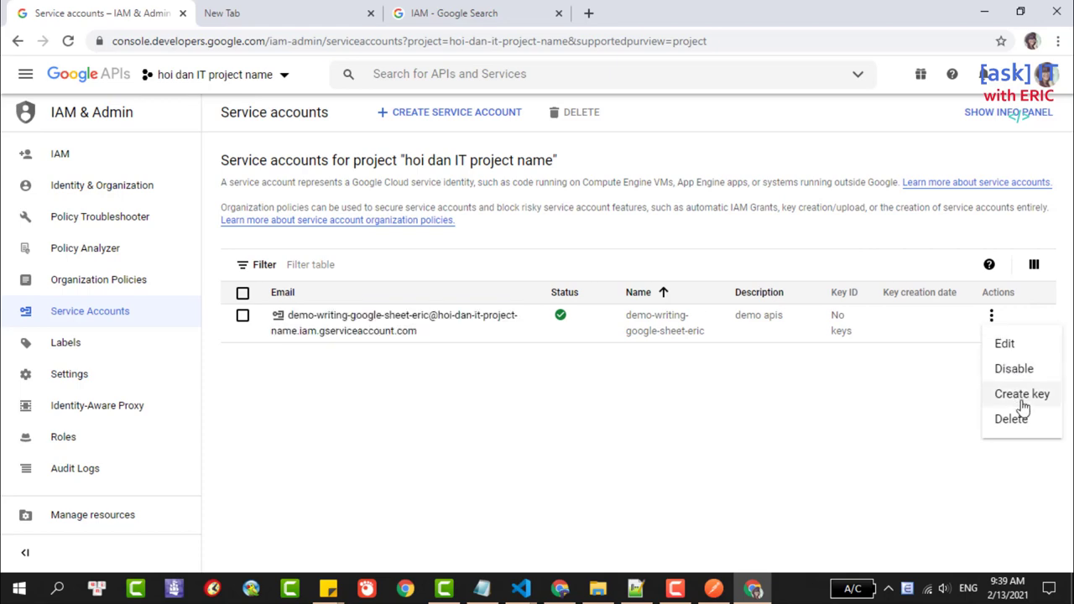
click(1023, 396)
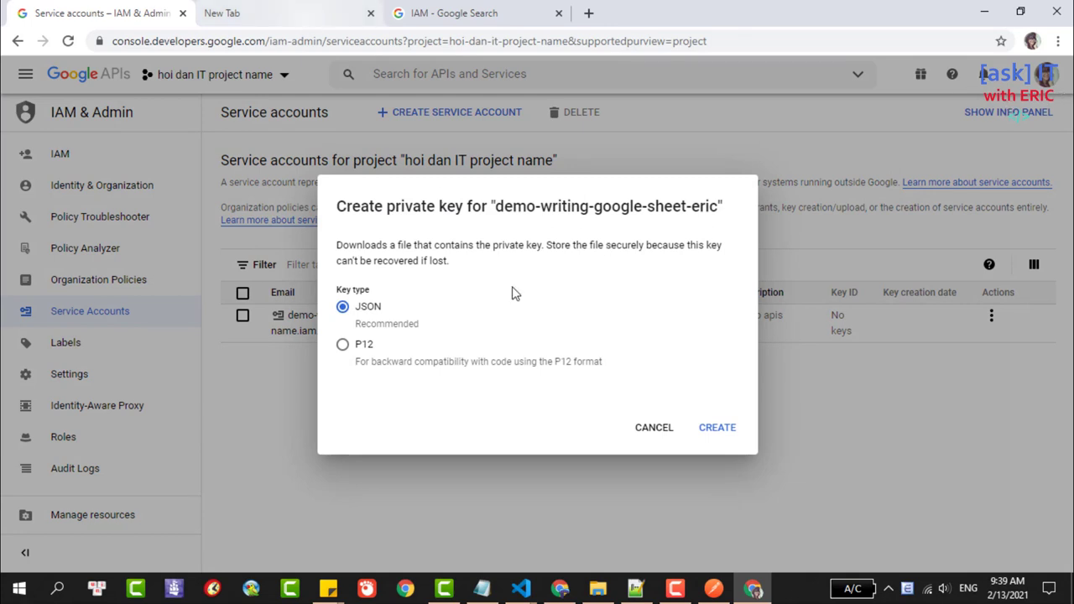
click(519, 590)
- Highlight the client_email and private_key auth options in homepageController.js
click(556, 529)
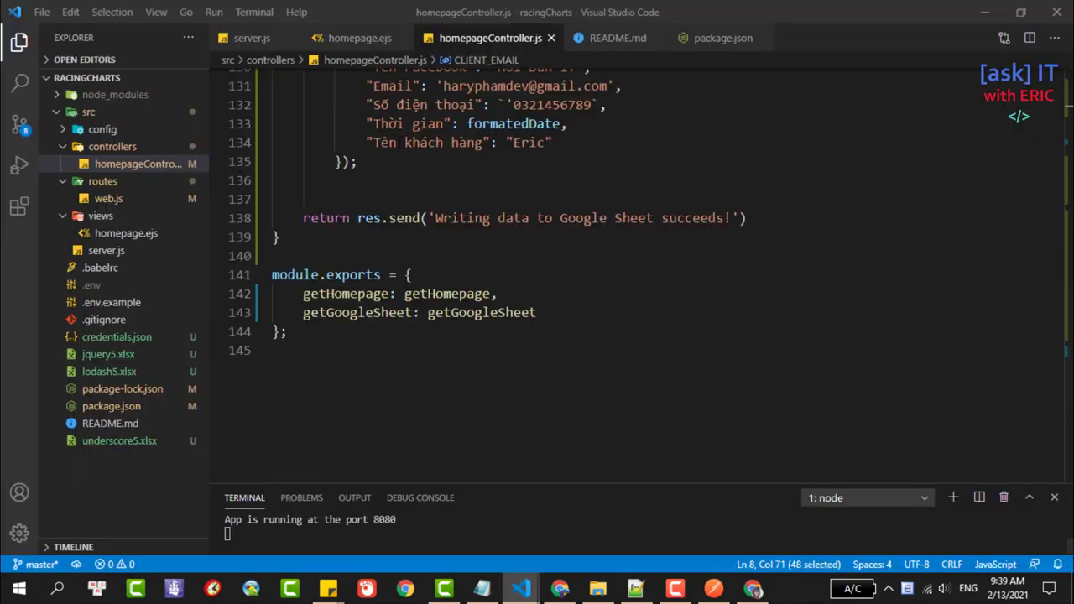
scroll(537, 255, up, 5)
scroll(537, 255, up, 6)
scroll(538, 256, down, 3)
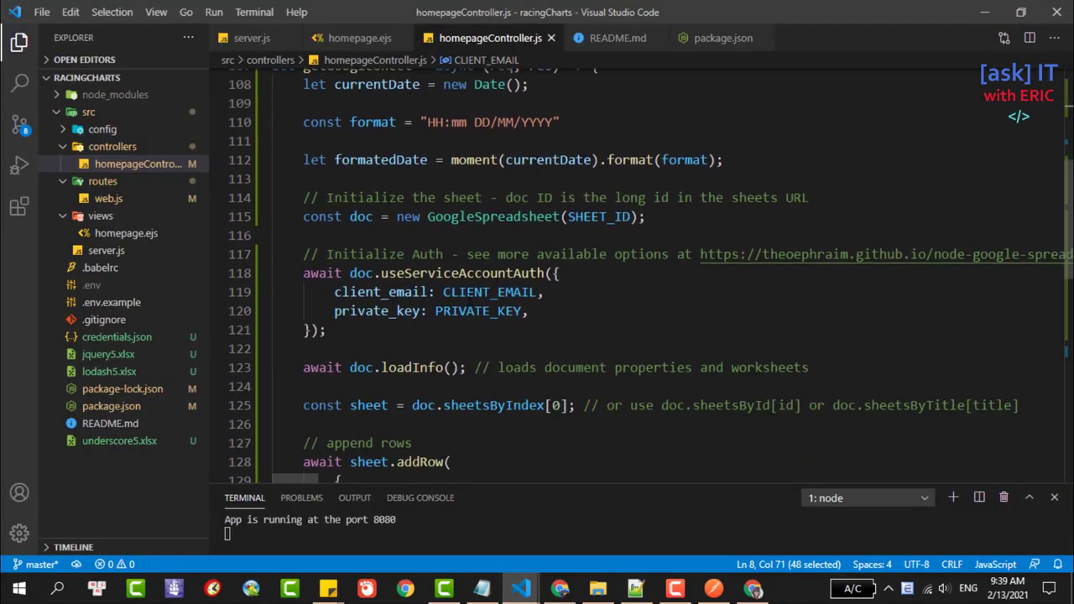
drag(334, 292, 426, 292)
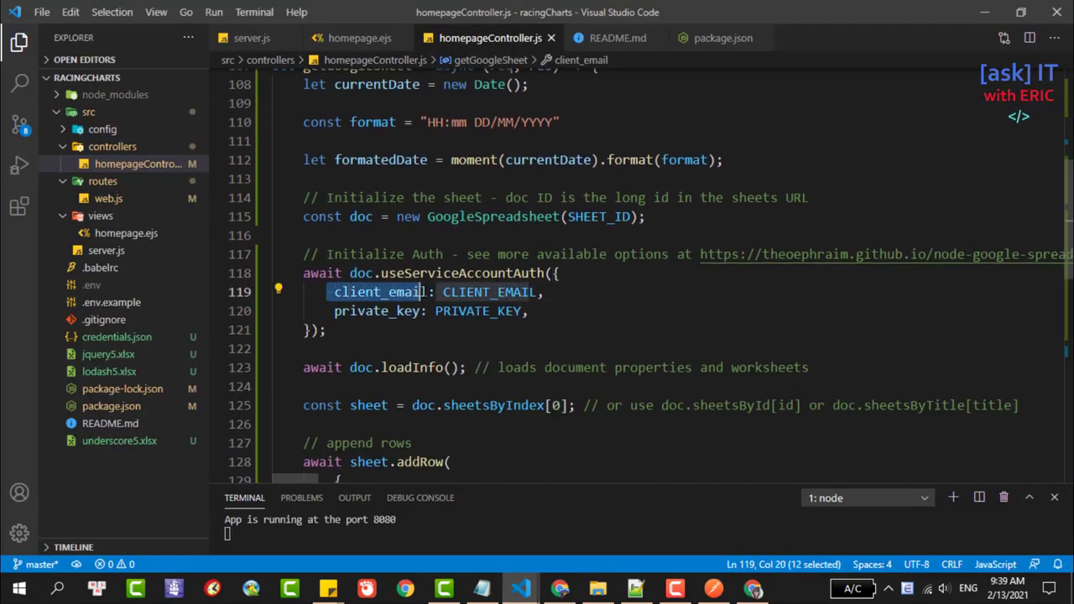
drag(334, 311, 420, 310)
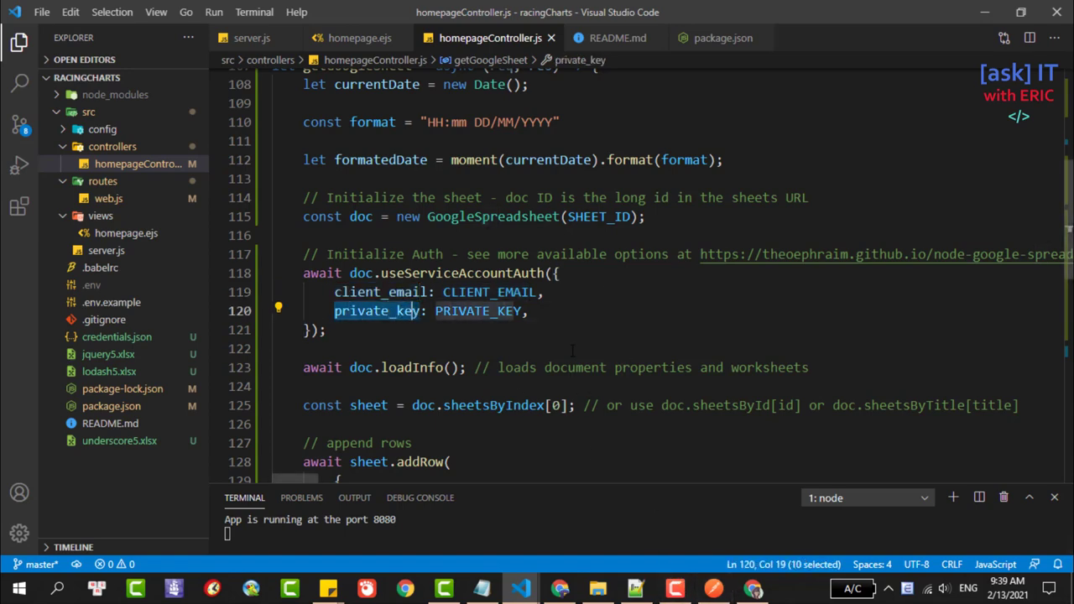
- Highlight the CLIENT_EMAIL, SHEET_ID and PRIVATE_KEY constant values at the top of the file
scroll(609, 288, up, 2)
scroll(609, 288, up, 2)
scroll(609, 288, up, 2)
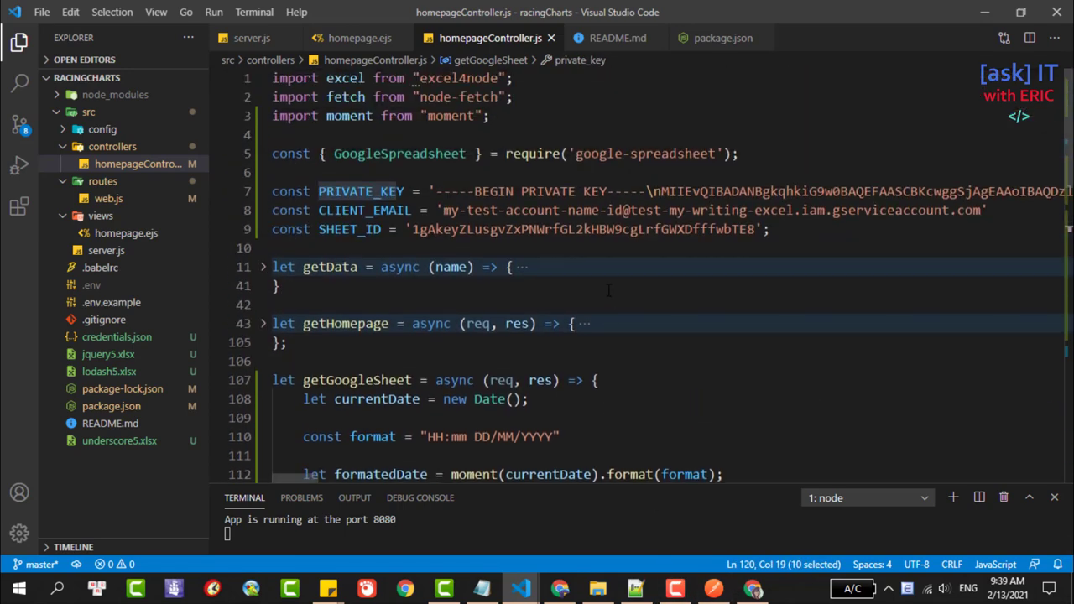
drag(444, 210, 981, 210)
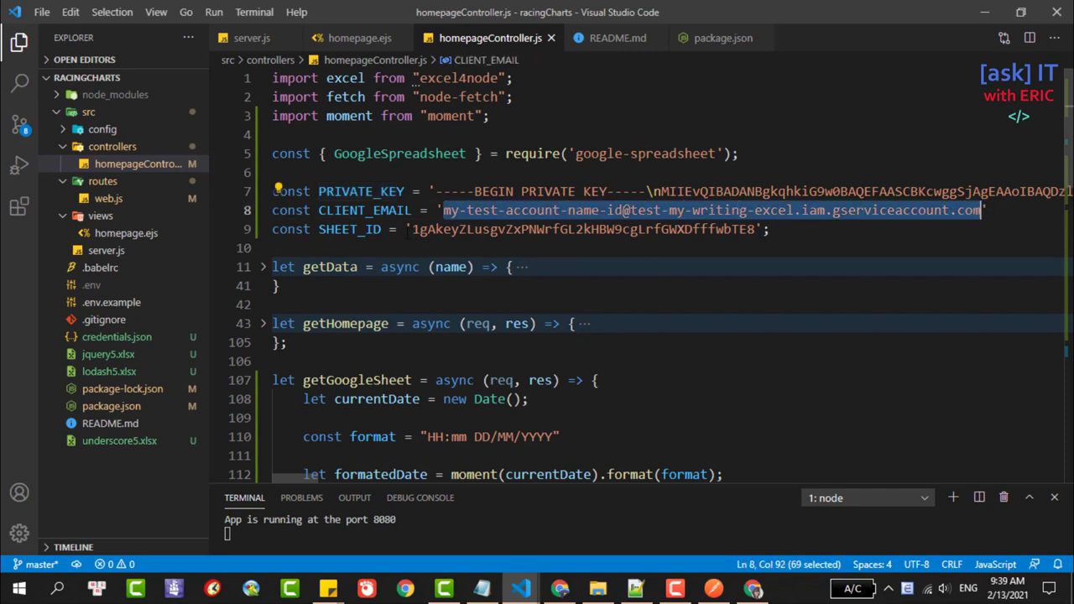
drag(411, 229, 769, 229)
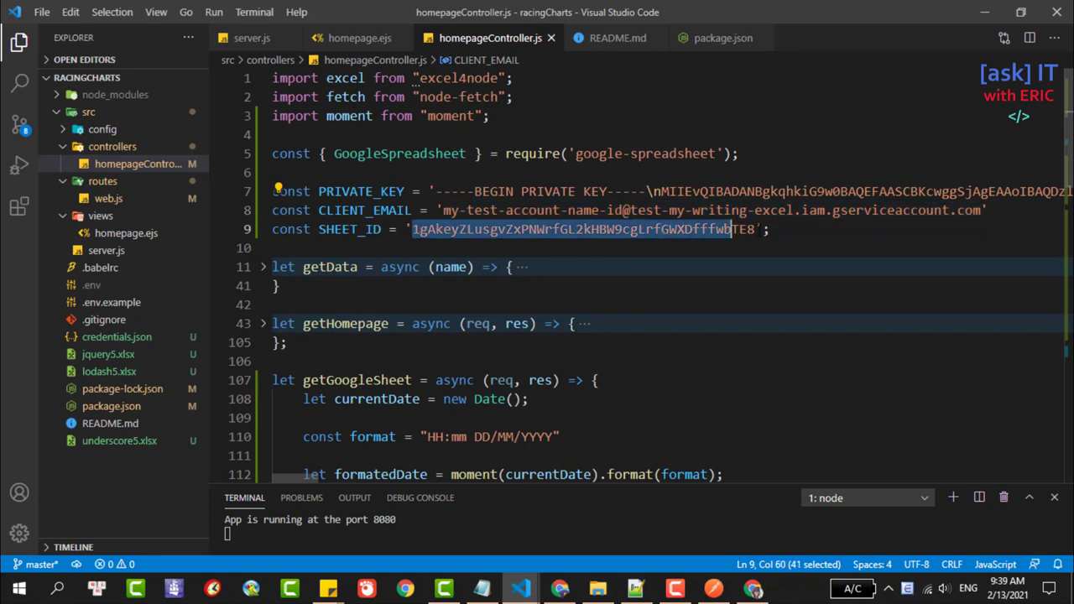
drag(434, 192, 779, 192)
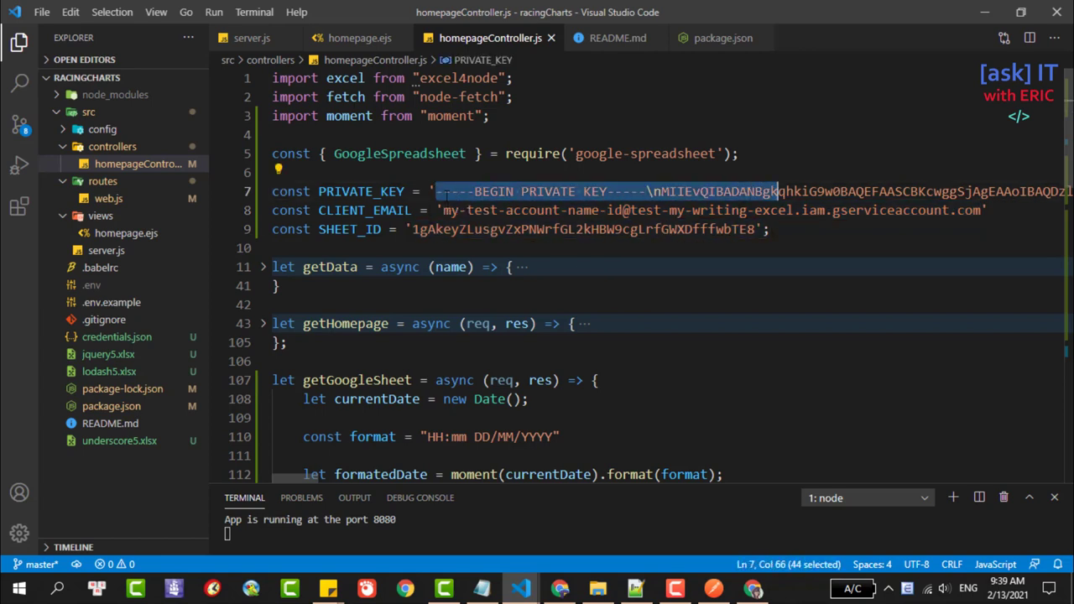
drag(437, 191, 847, 192)
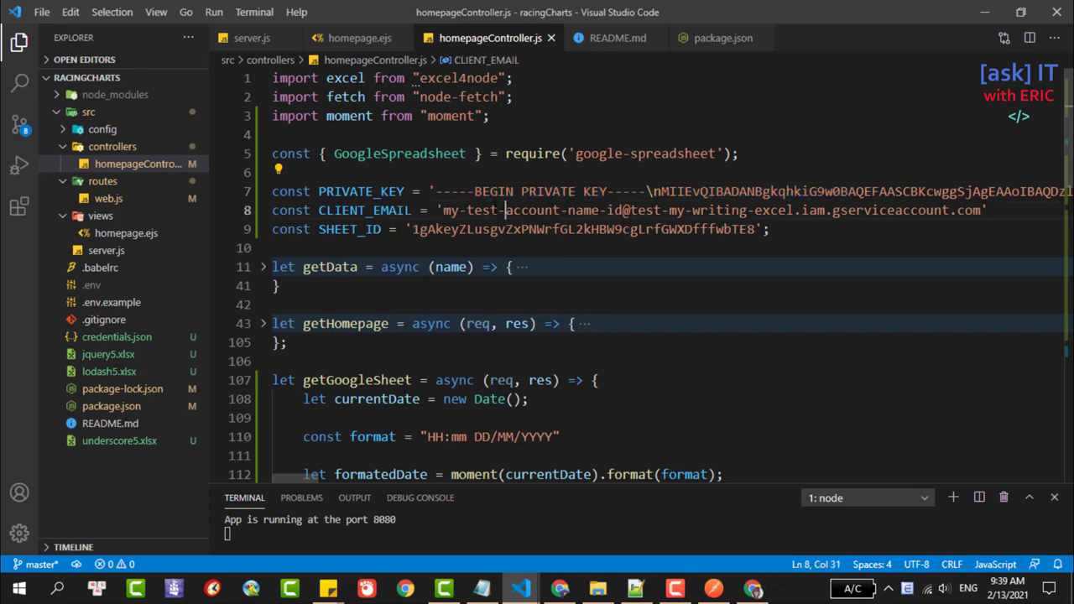
mouse_move(982, 210)
mouse_down()
mouse_move(442, 210)
mouse_move(982, 192)
mouse_up()
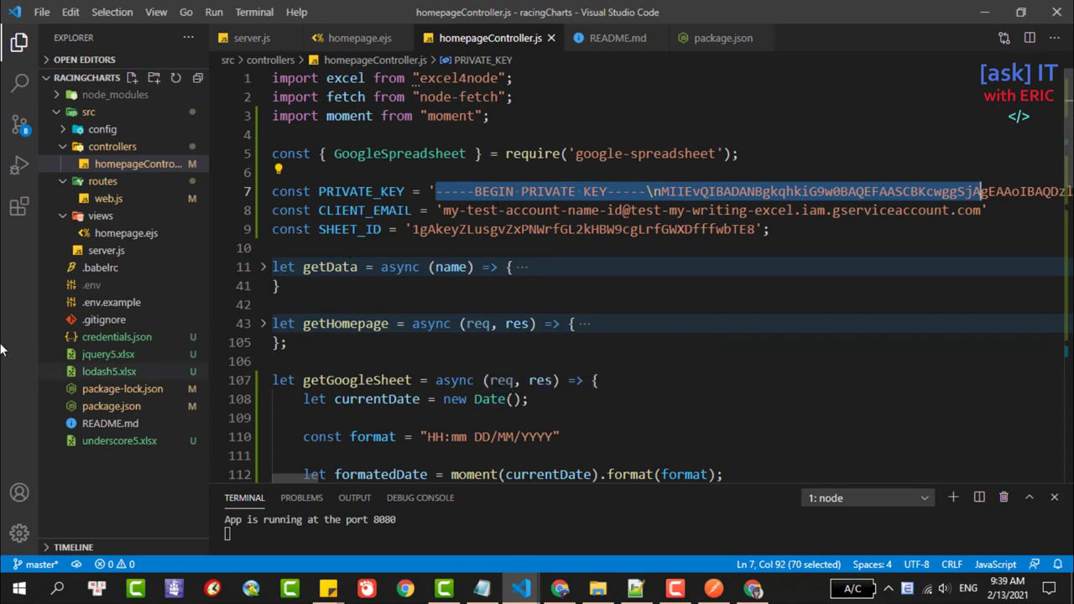
- Compare the empty .env file with homepageController.js, then bring up the service-account documentation
click(105, 287)
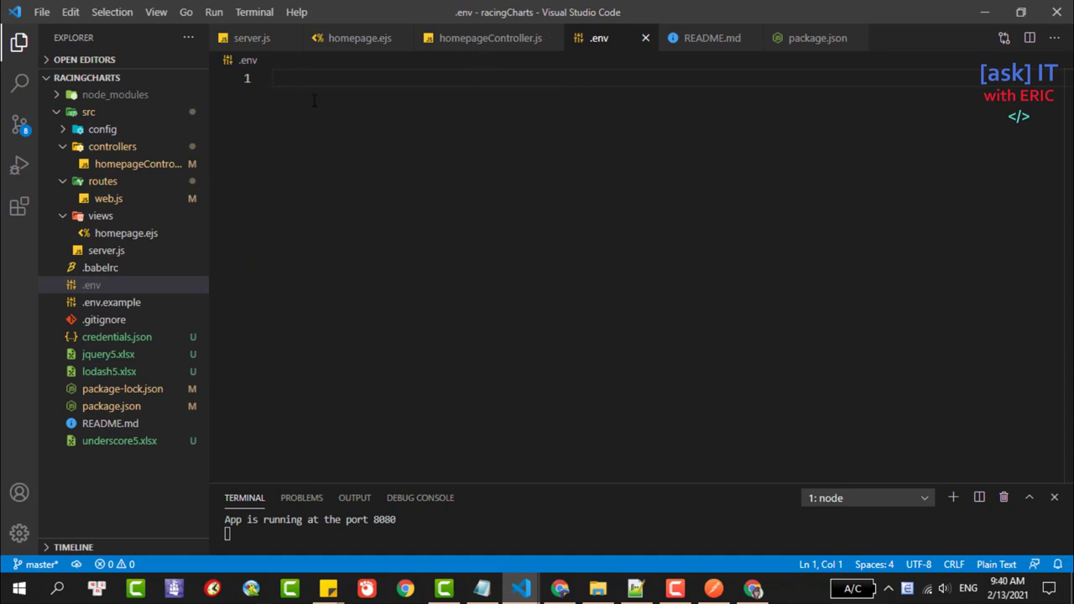
click(487, 39)
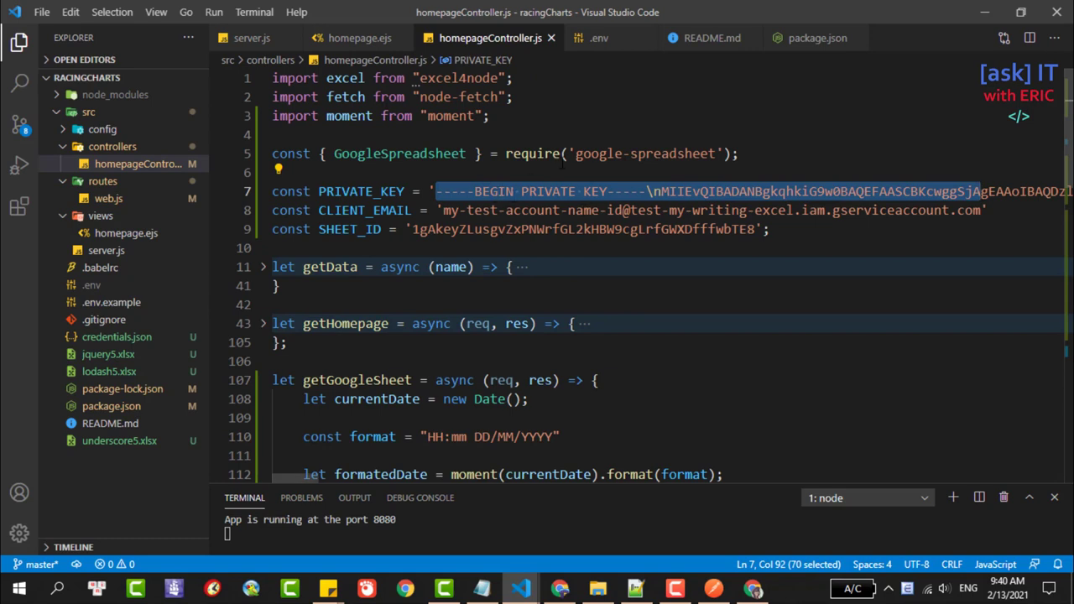
drag(443, 210, 982, 209)
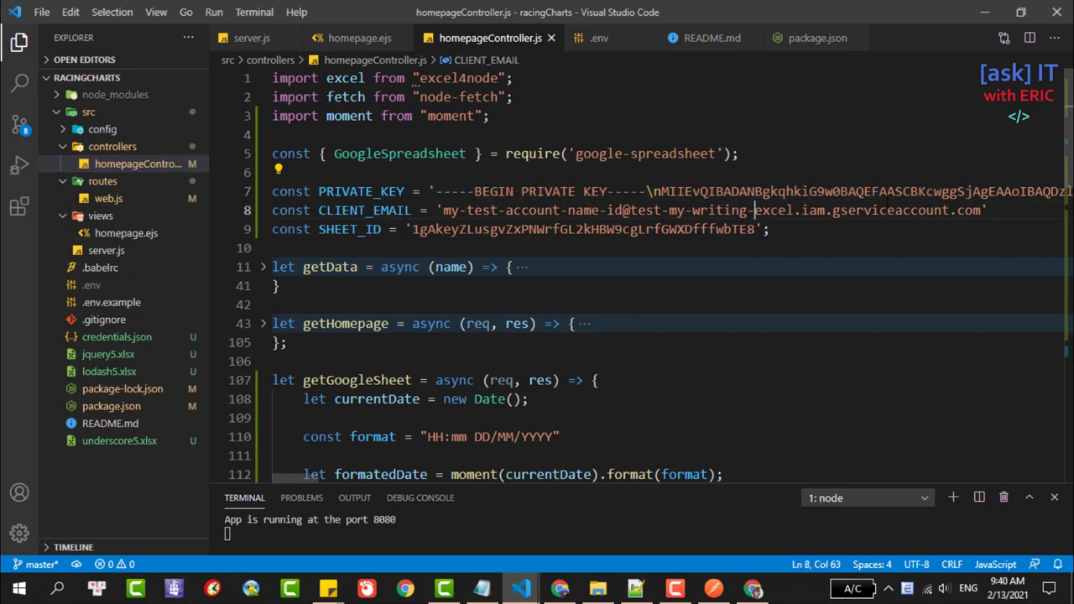
click(599, 38)
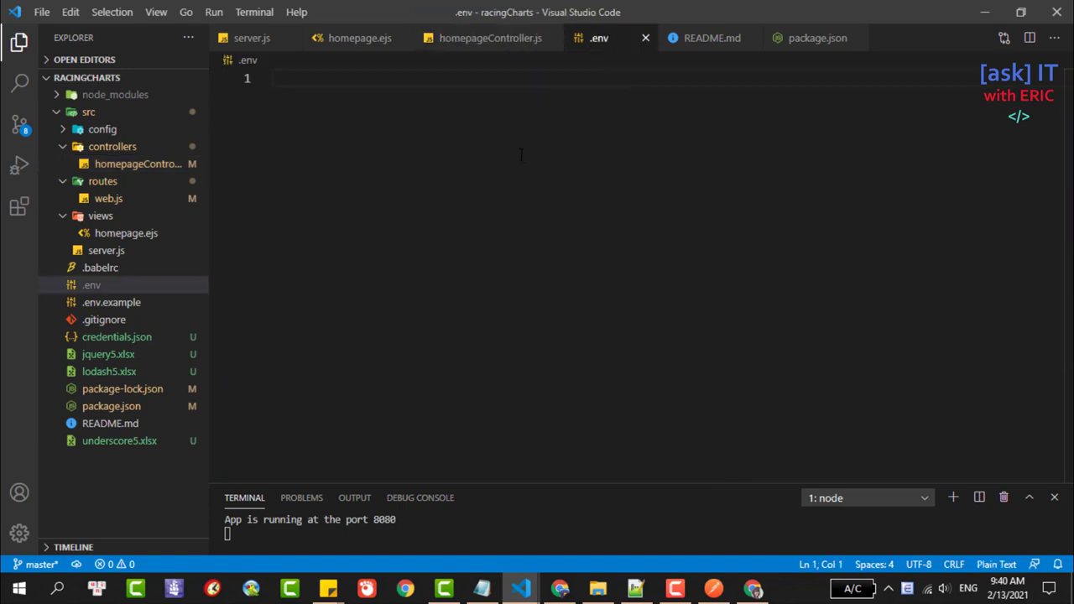
click(483, 37)
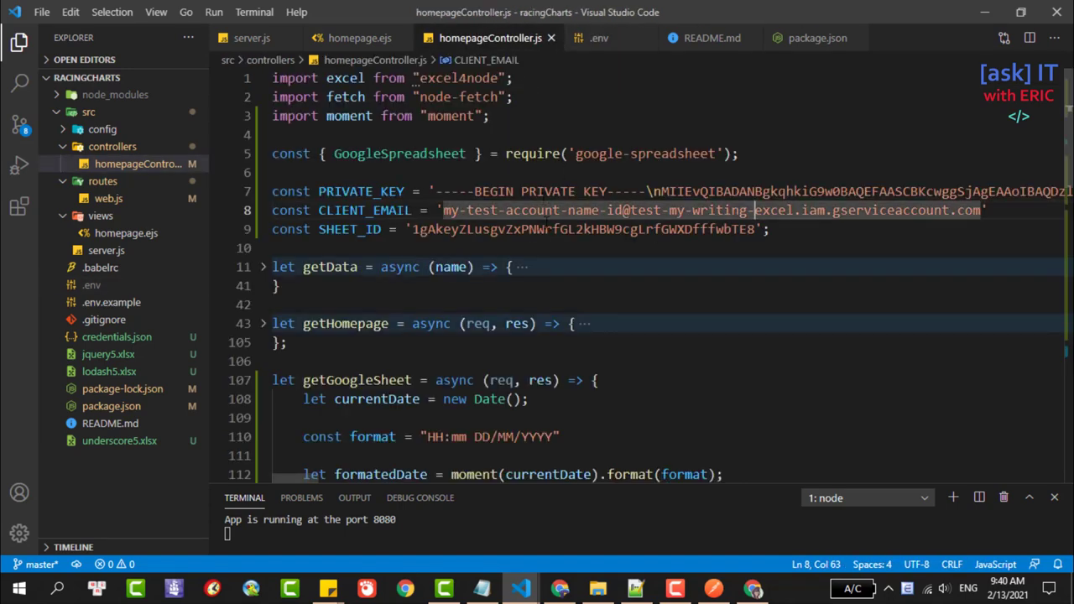
click(560, 588)
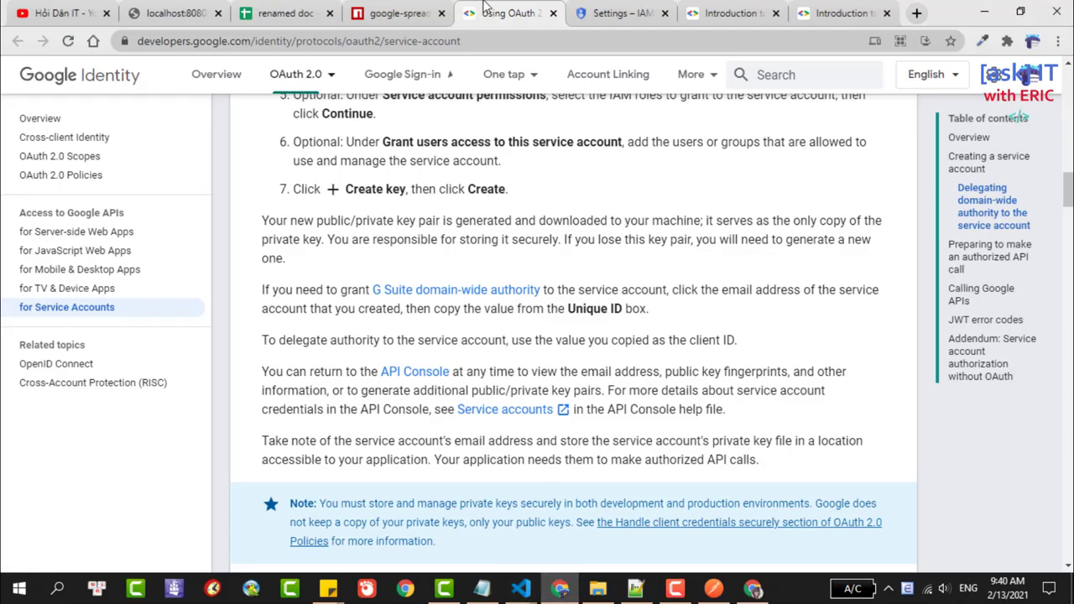
- Create and download a JSON private key, then close the 'Private key saved' notice
click(752, 588)
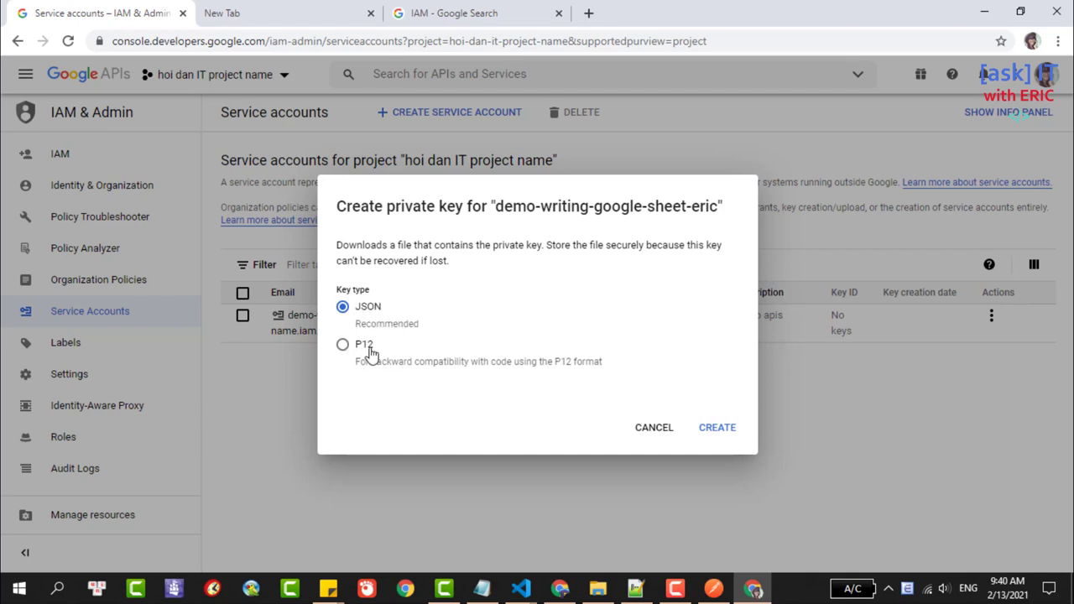
click(720, 429)
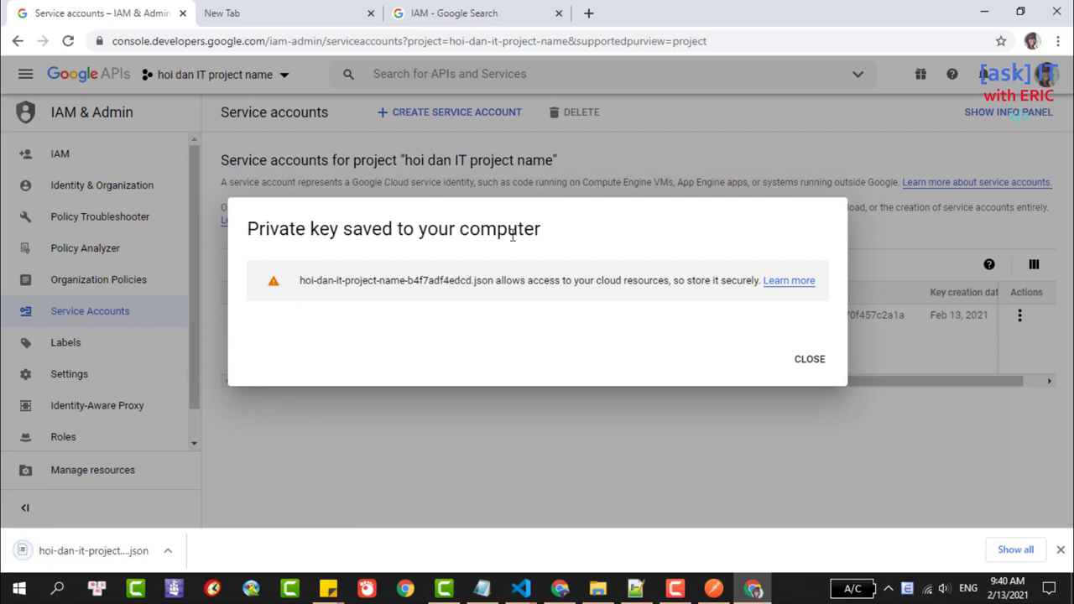
drag(546, 238, 250, 241)
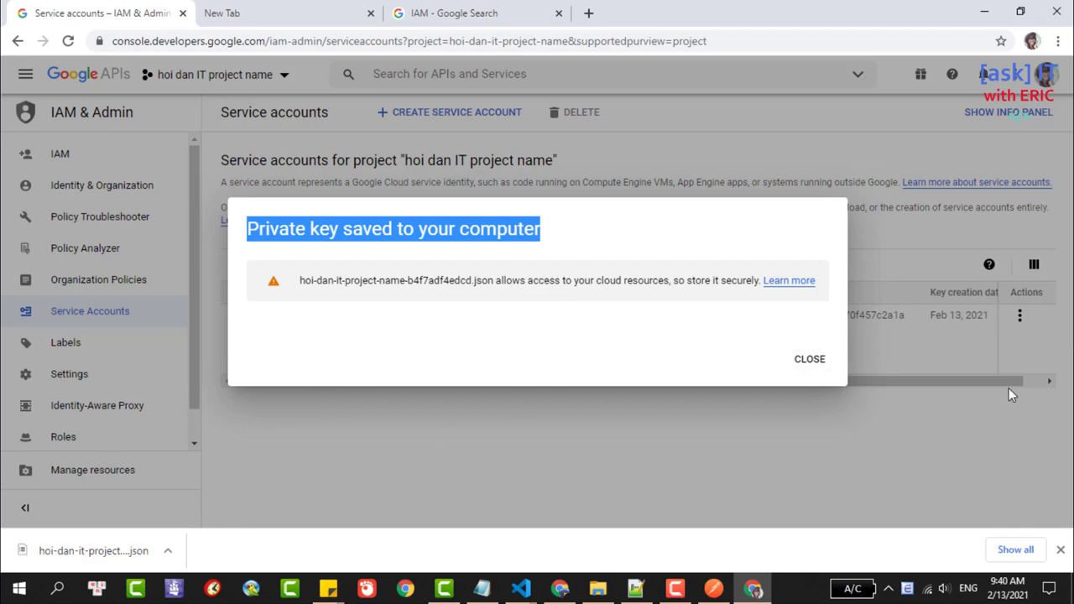
click(829, 360)
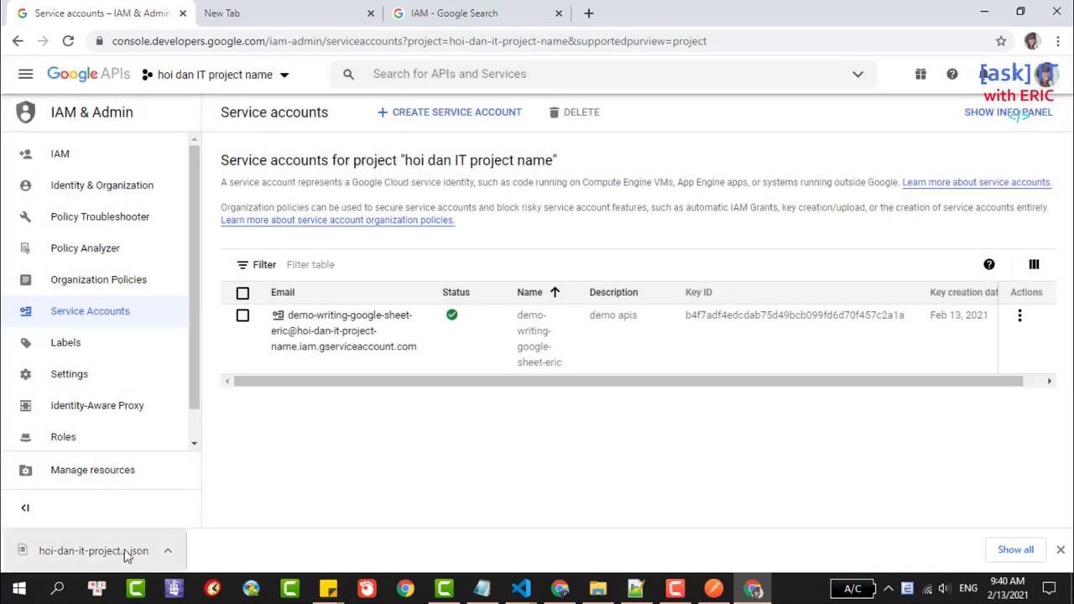
- Open the downloaded hoi-dan-it-project-name-b4f7adf4edcd key file in Notepad, always using Notepad for .json
click(1038, 553)
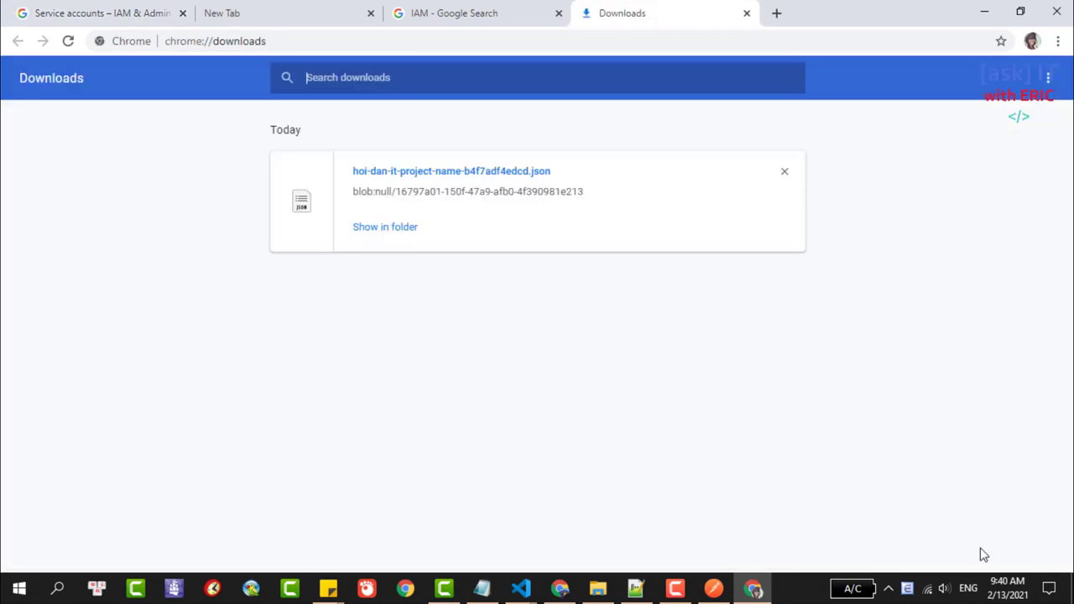
click(382, 228)
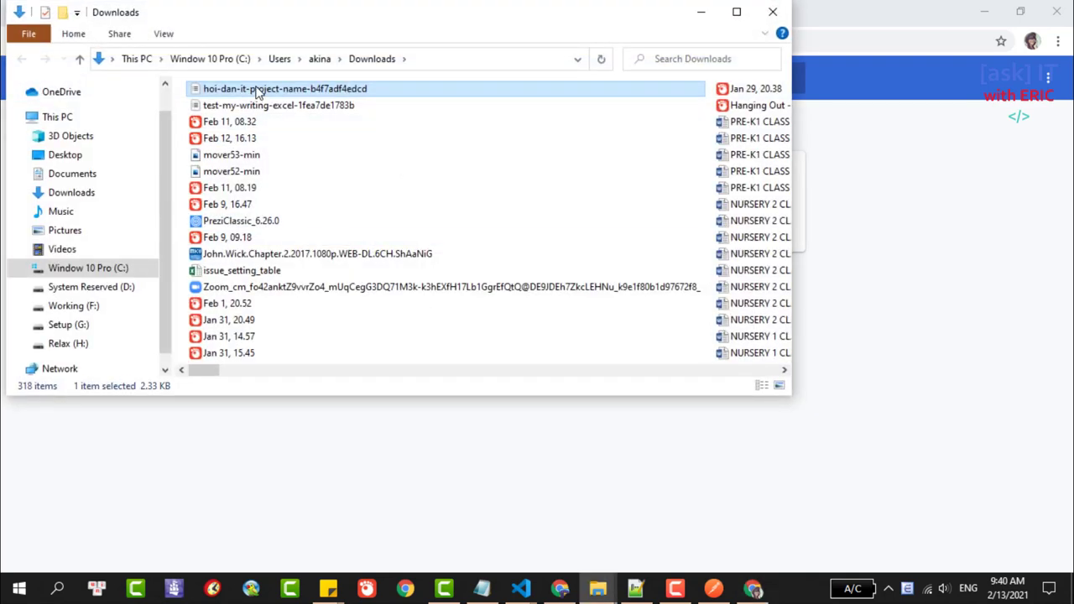
right_click(257, 92)
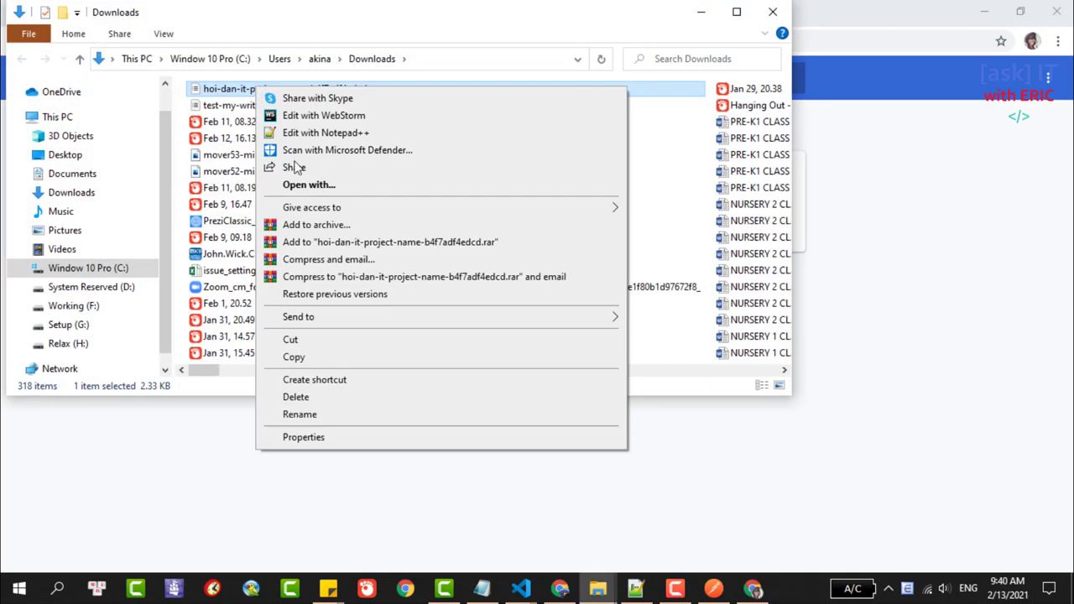
mouse_move(372, 323)
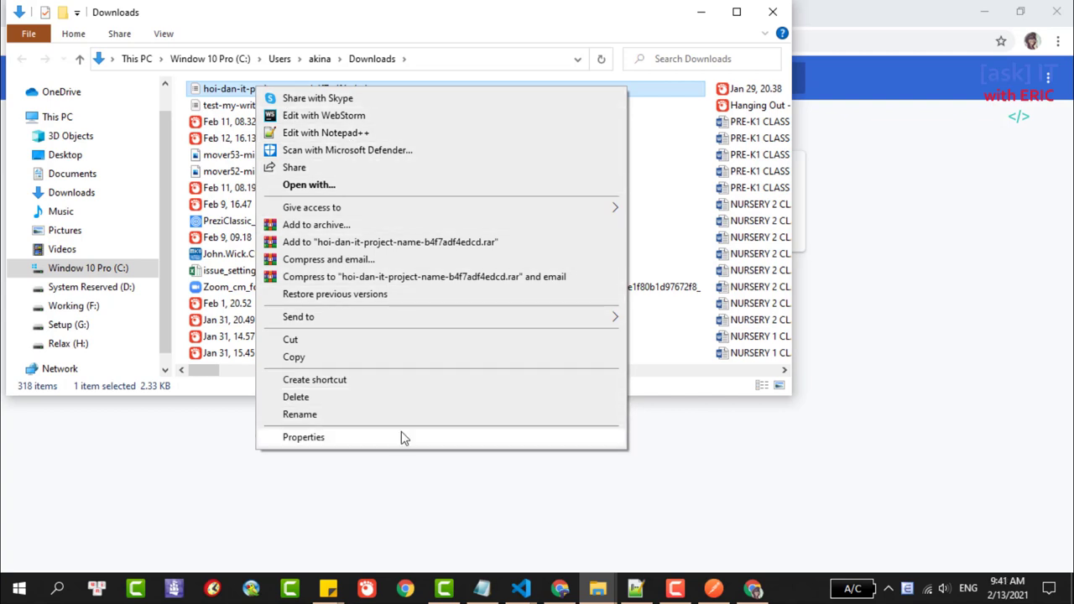
click(507, 186)
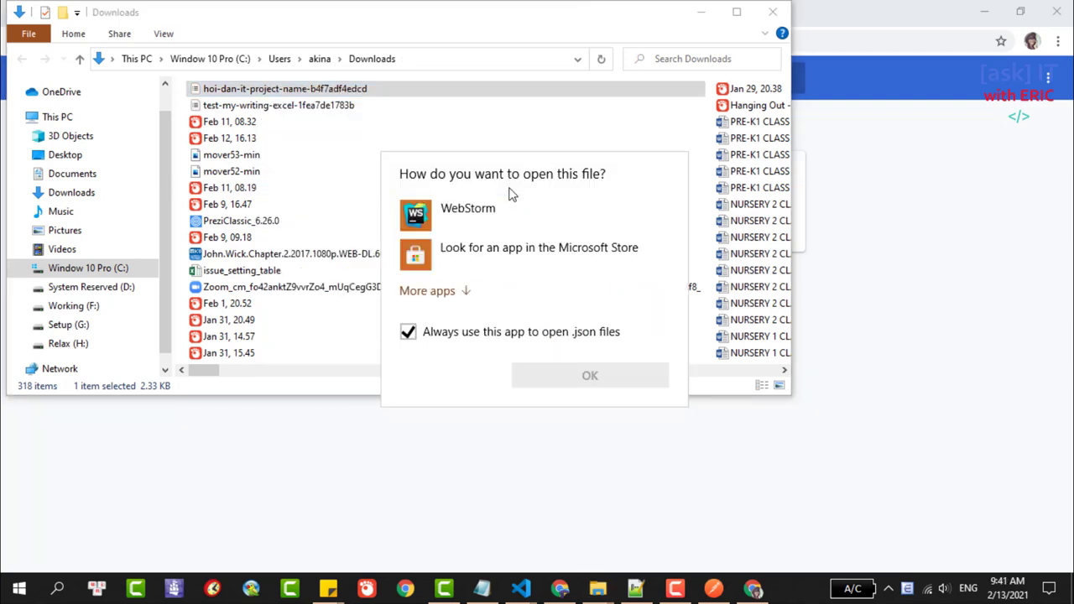
click(443, 290)
scroll(550, 312, down, 2)
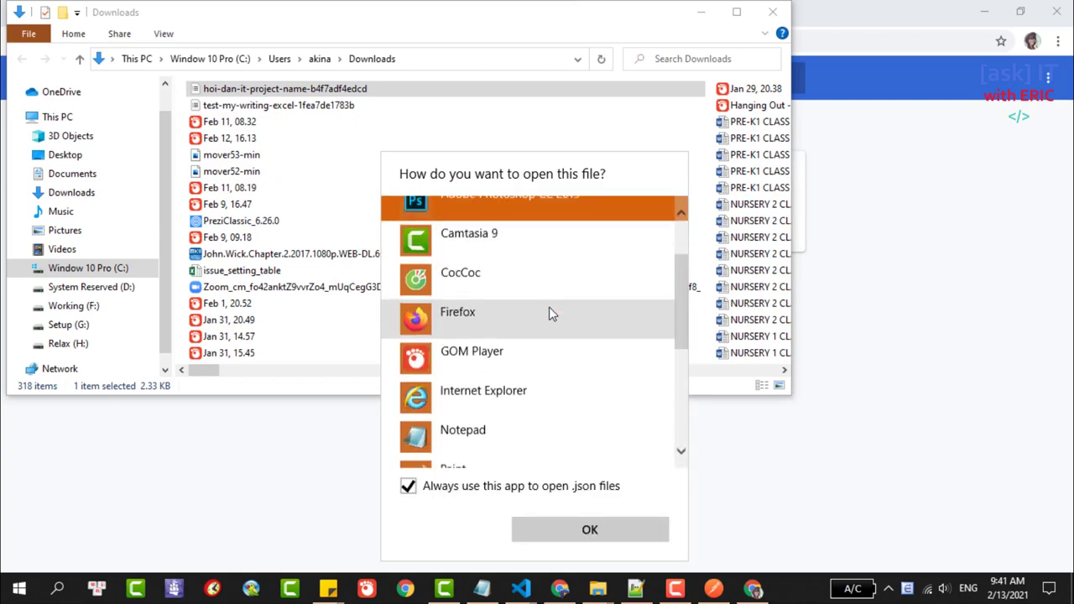
scroll(486, 323, down, 2)
click(486, 323)
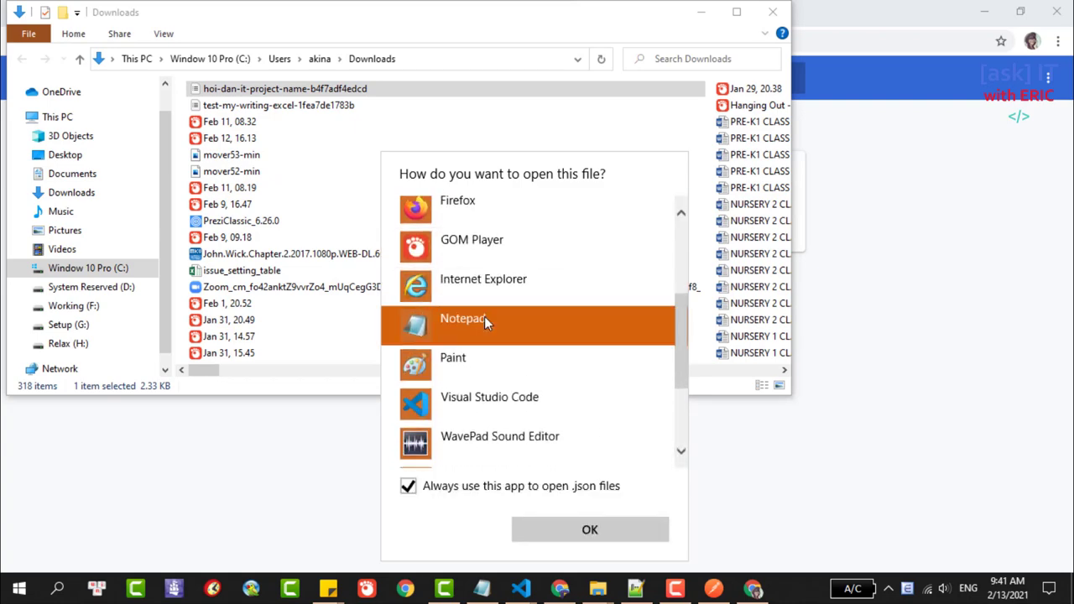
click(563, 532)
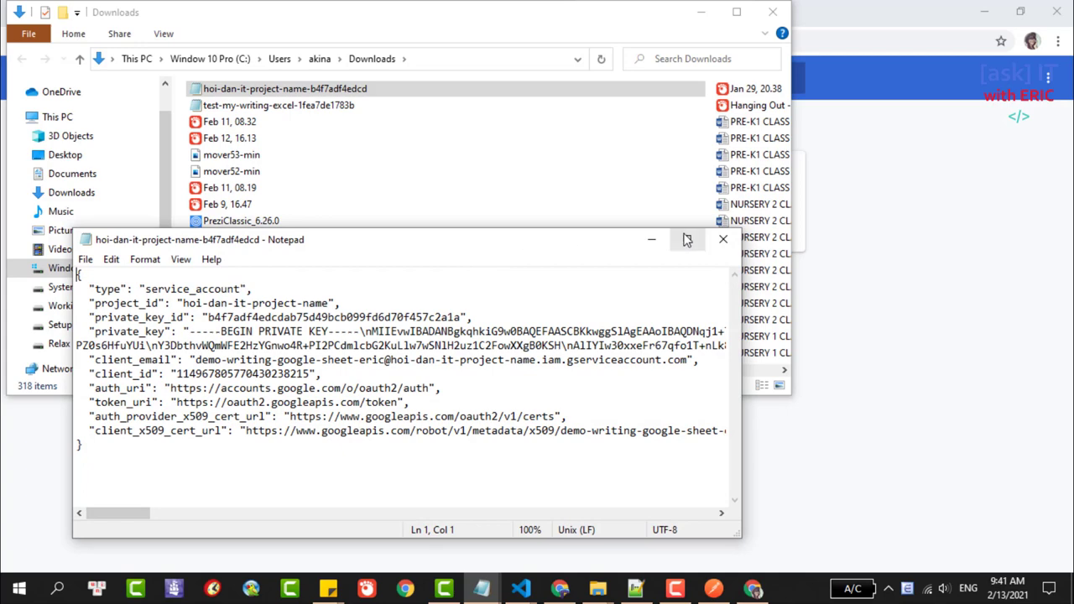
- Maximize Notepad and go through the project_id, private_key_id, client_email and client_id lines
click(681, 241)
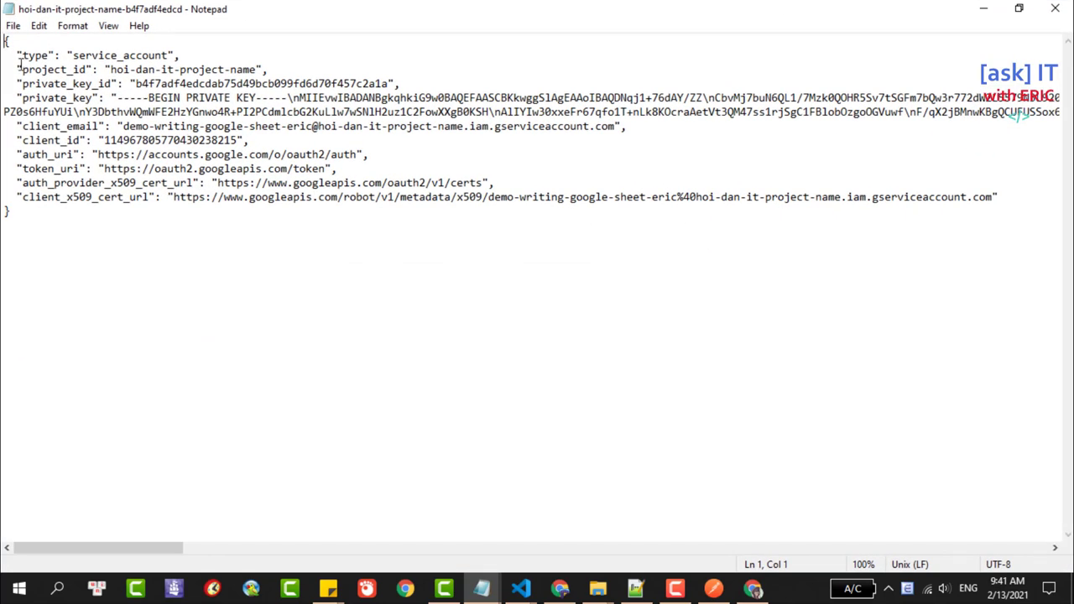
drag(15, 72, 199, 60)
drag(271, 63, 275, 67)
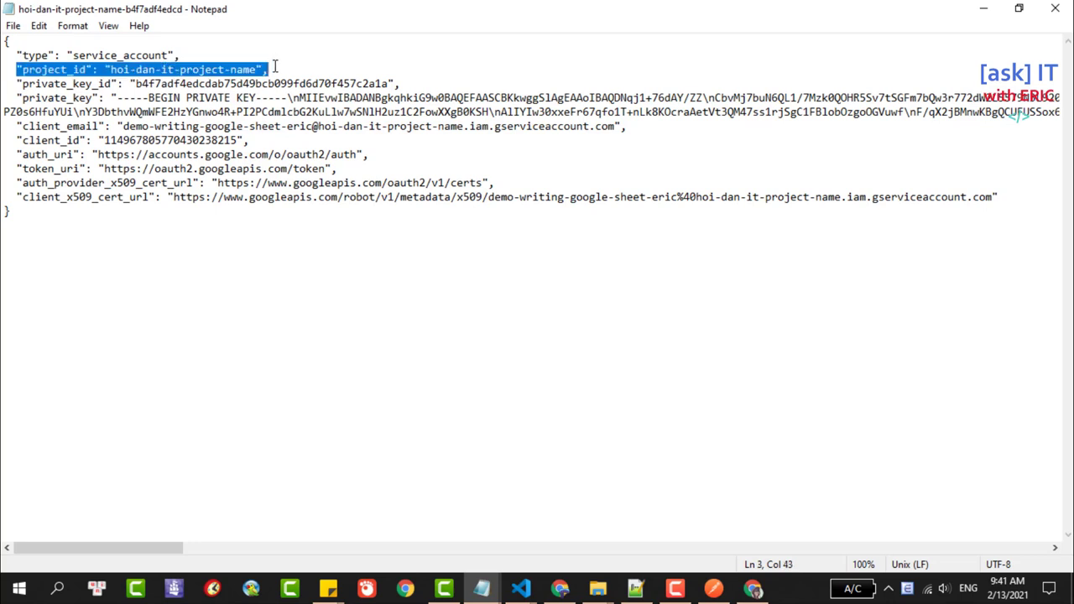
drag(16, 84, 62, 85)
drag(399, 84, 412, 85)
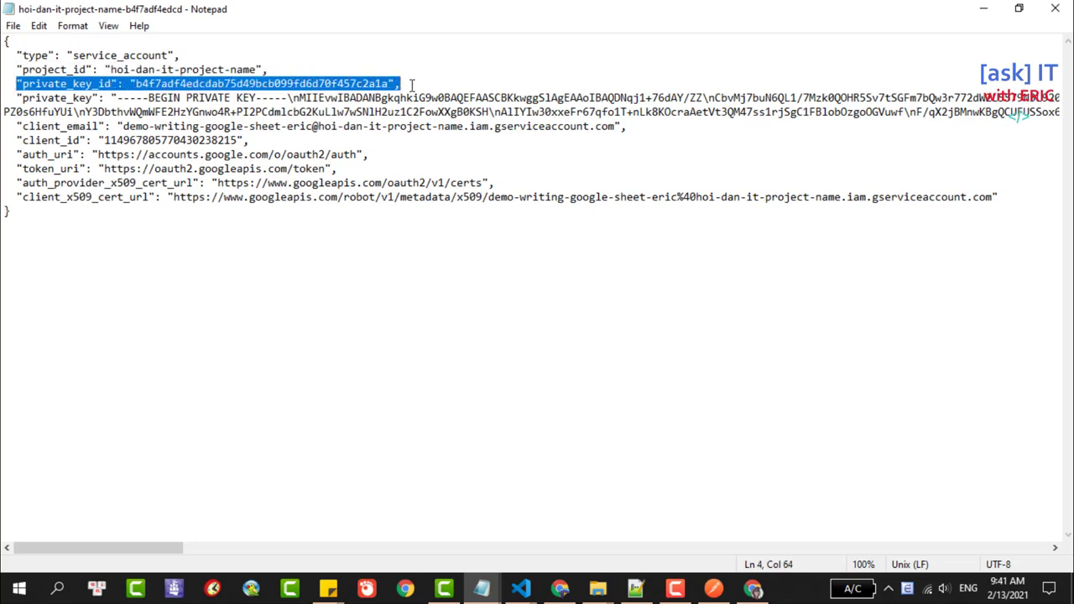
drag(15, 126, 680, 127)
key(ctrl+c)
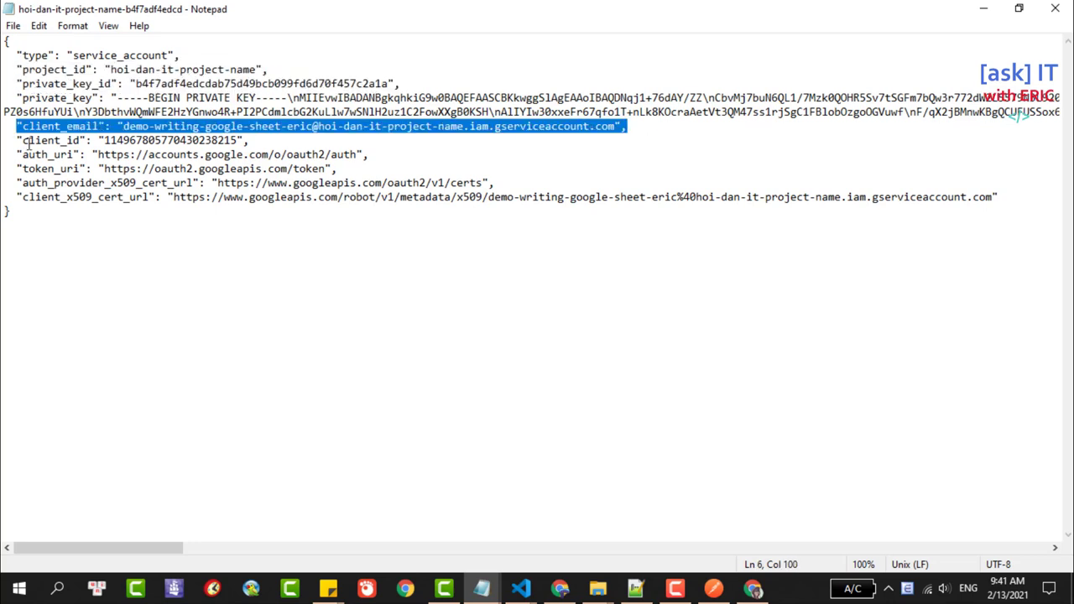
drag(3, 141, 271, 142)
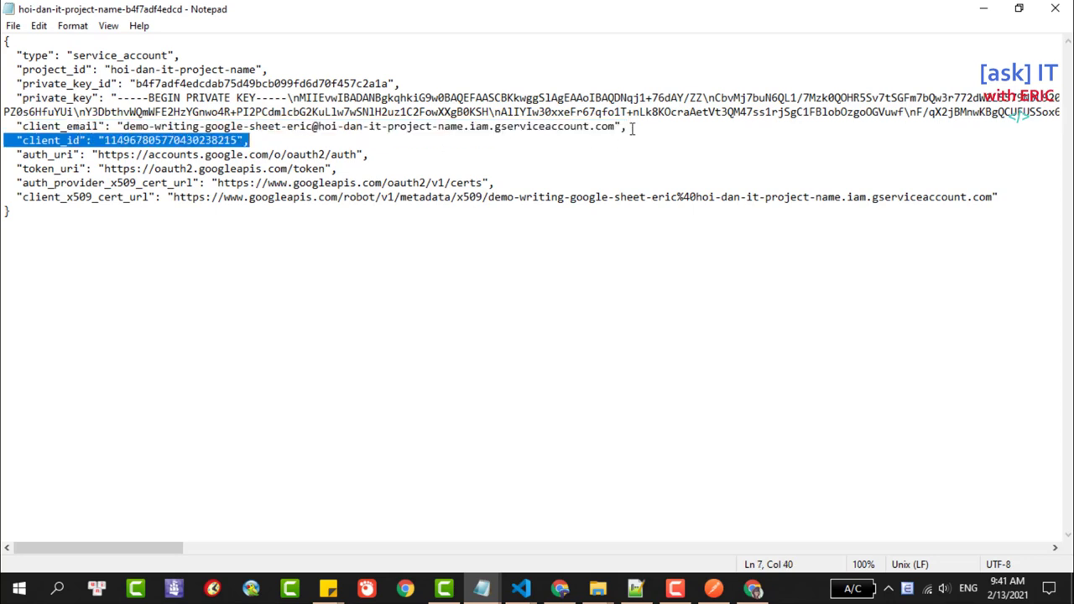
drag(632, 128, 5, 82)
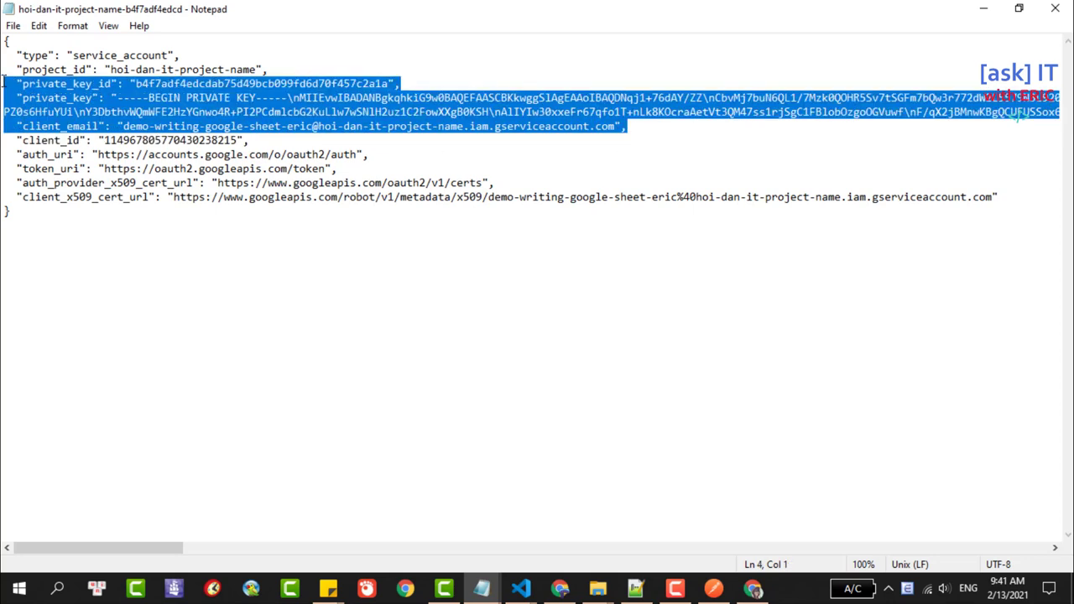
click(154, 131)
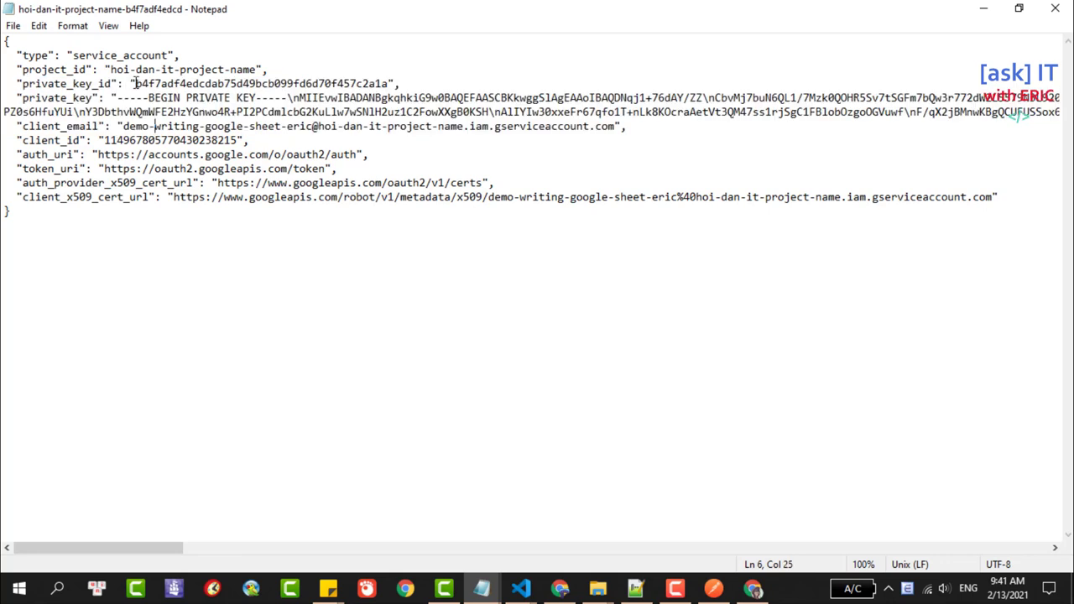
- Select the private_key_id value, then the client_email value to copy it
drag(136, 82, 392, 82)
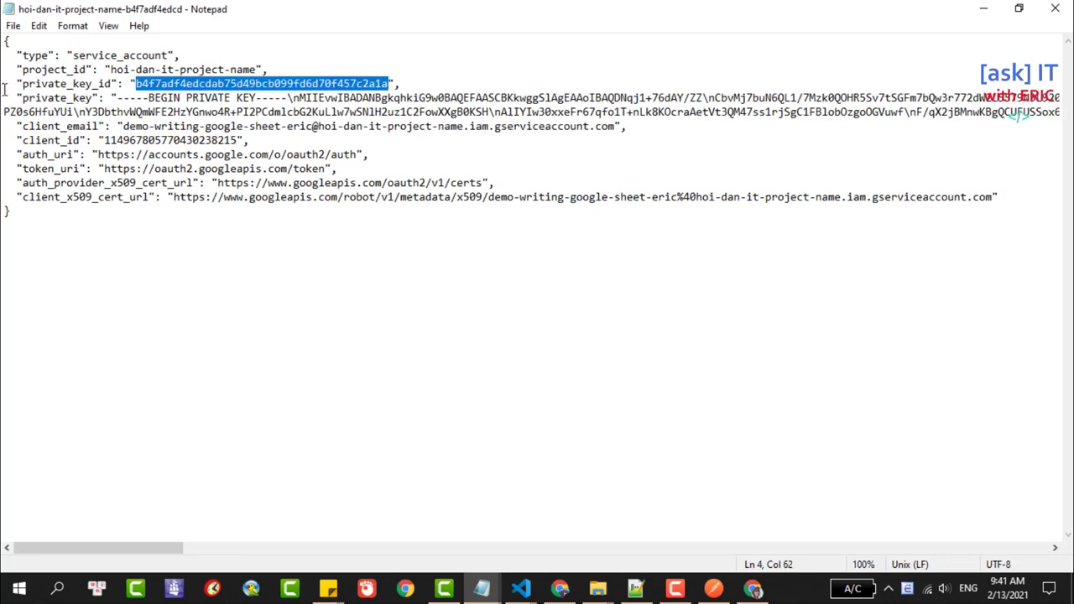
click(306, 57)
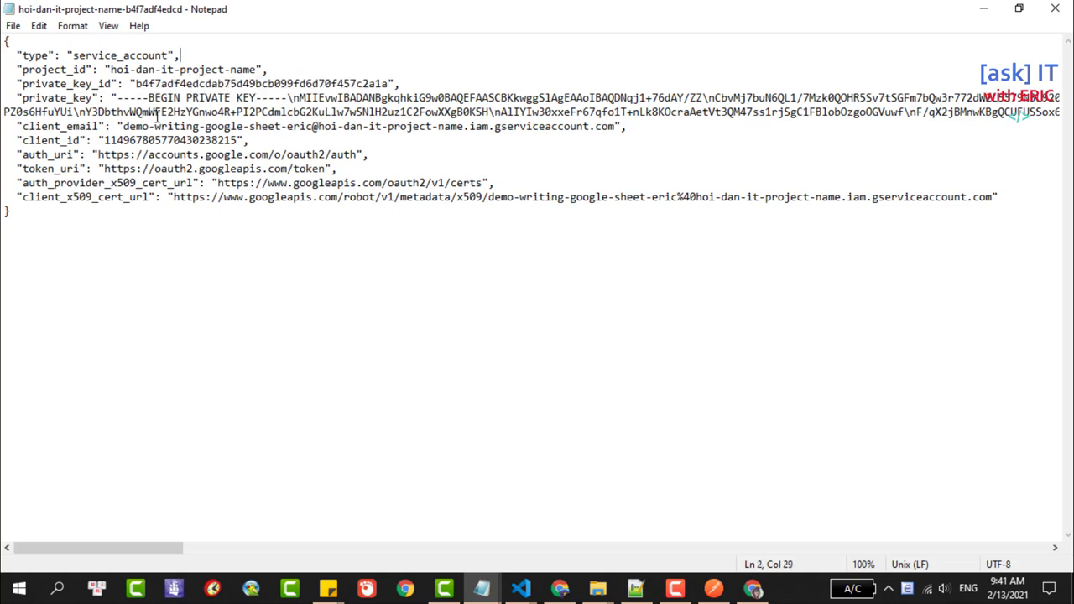
drag(122, 126, 613, 126)
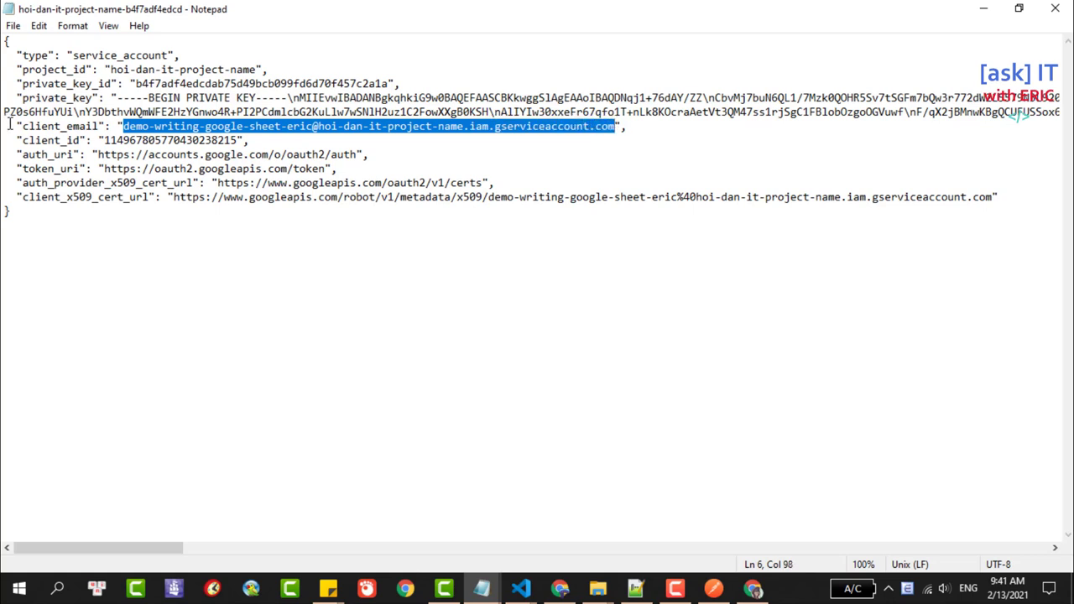
drag(10, 126, 104, 126)
drag(15, 97, 615, 130)
- Paste the key file's service-account email over the old CLIENT_EMAIL string on line 8
mouse_move(520, 587)
click(577, 537)
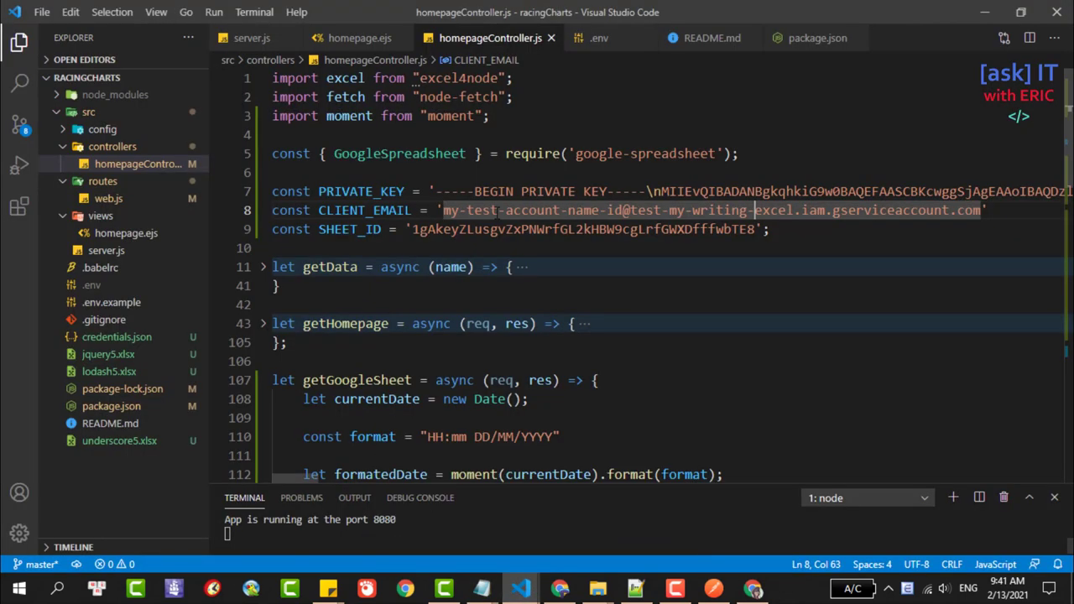
click(584, 260)
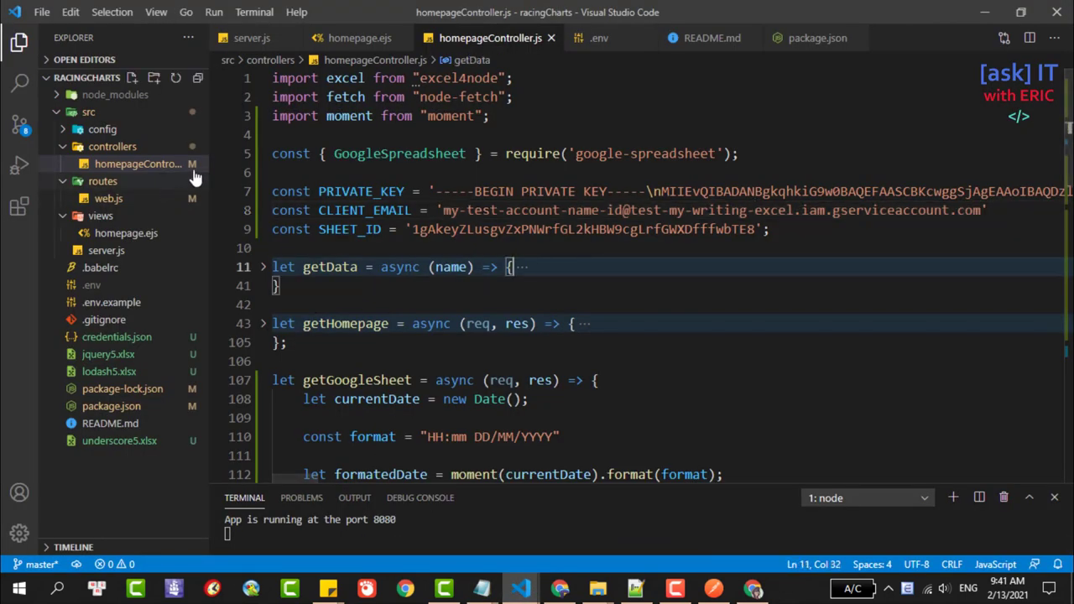
drag(211, 156, 176, 156)
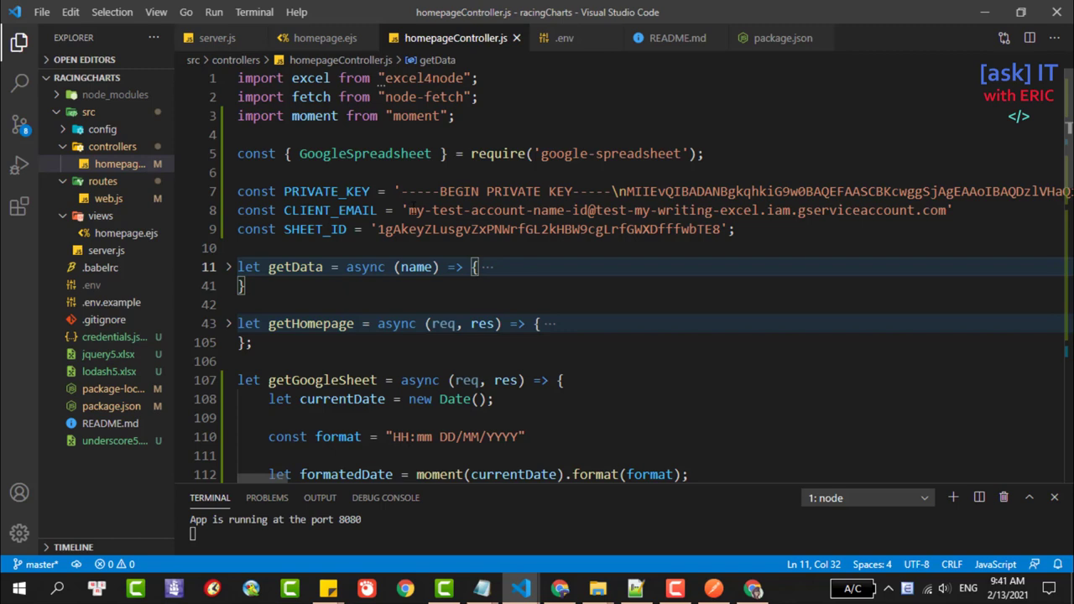
drag(408, 210, 948, 209)
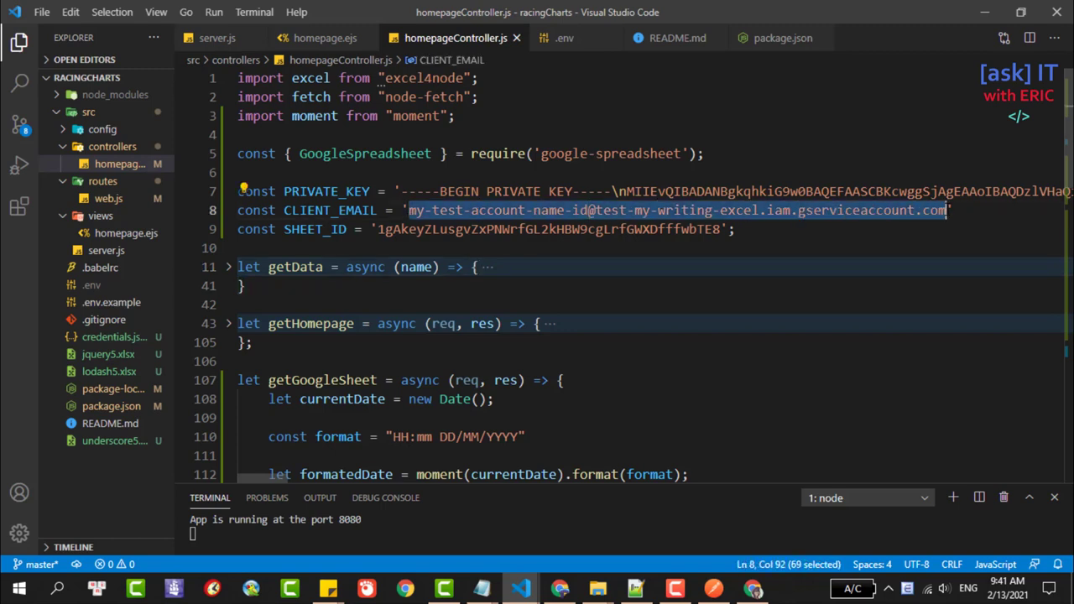
key(ctrl+v)
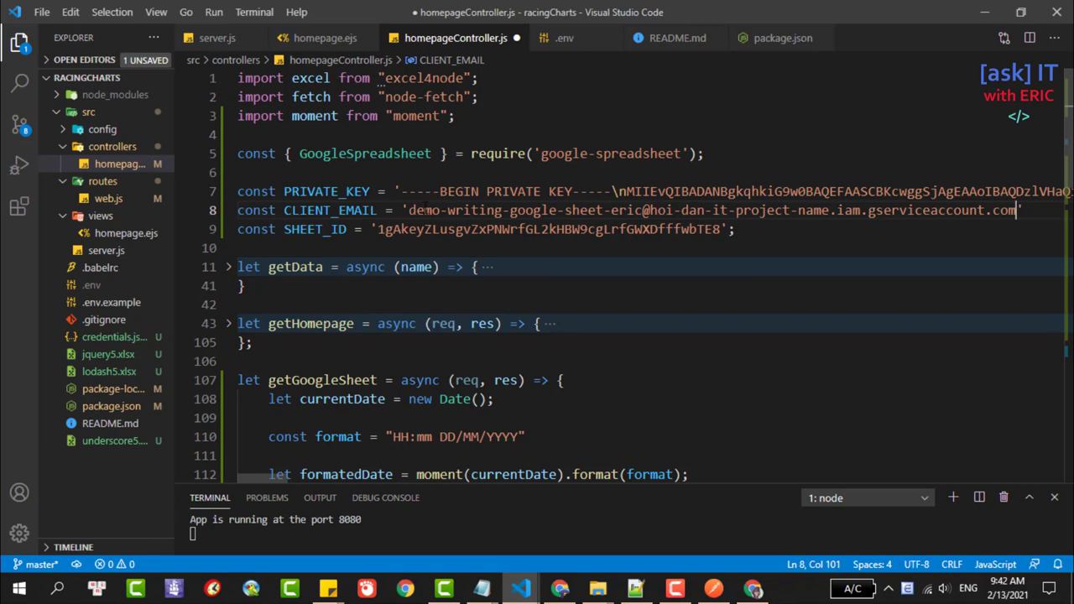
double_click(303, 191)
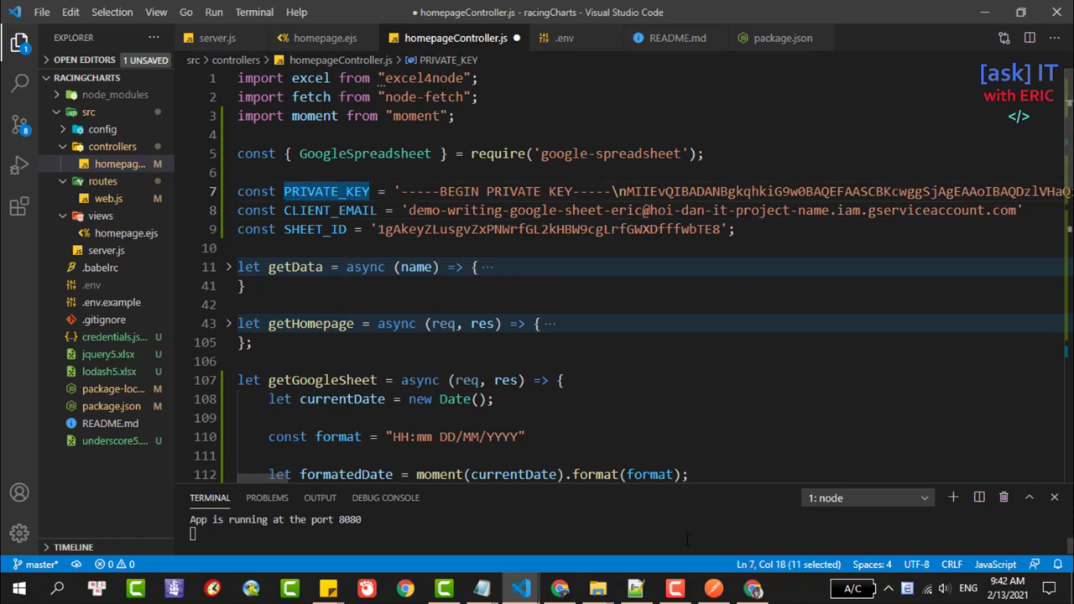
- Try selecting the new key file's private_key value and compare with the older key file in Notepad++
mouse_move(482, 589)
click(556, 537)
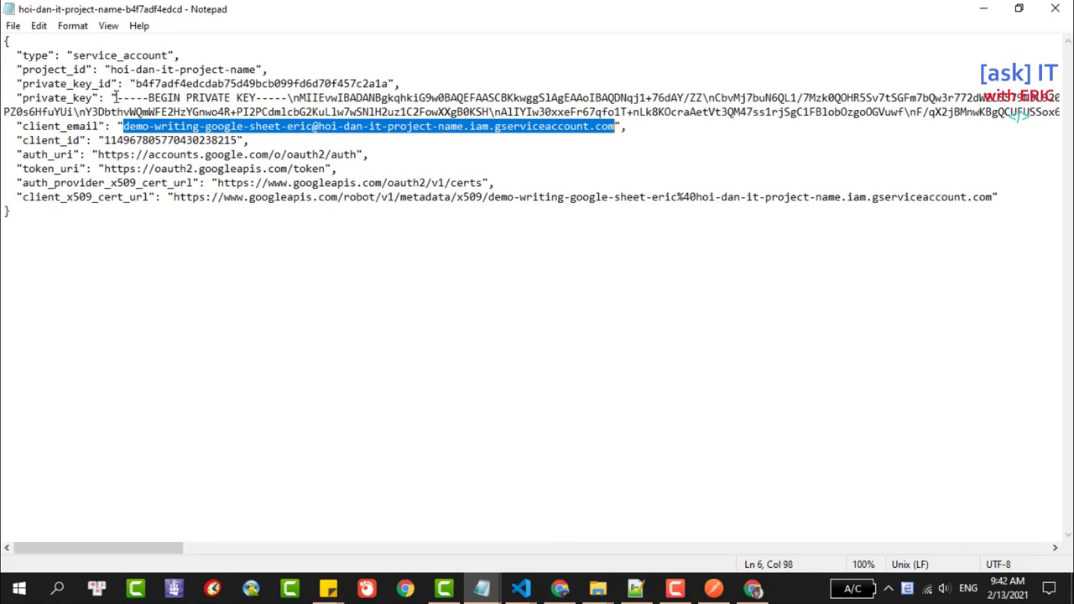
mouse_move(115, 97)
mouse_down()
mouse_move(998, 142)
mouse_move(698, 129)
mouse_up()
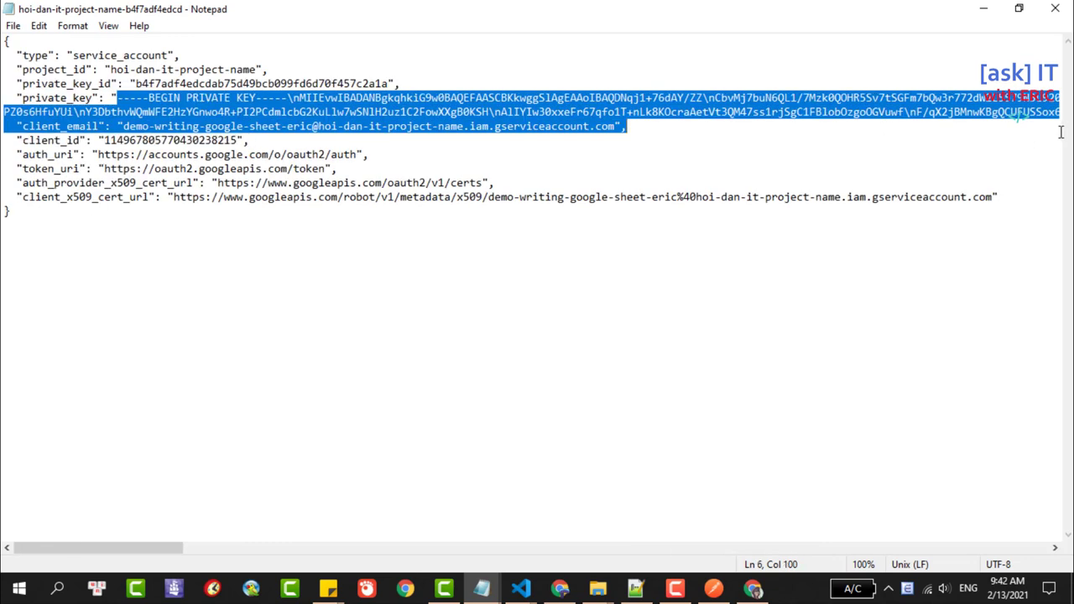
drag(1018, 118, 851, 146)
drag(917, 146, 839, 128)
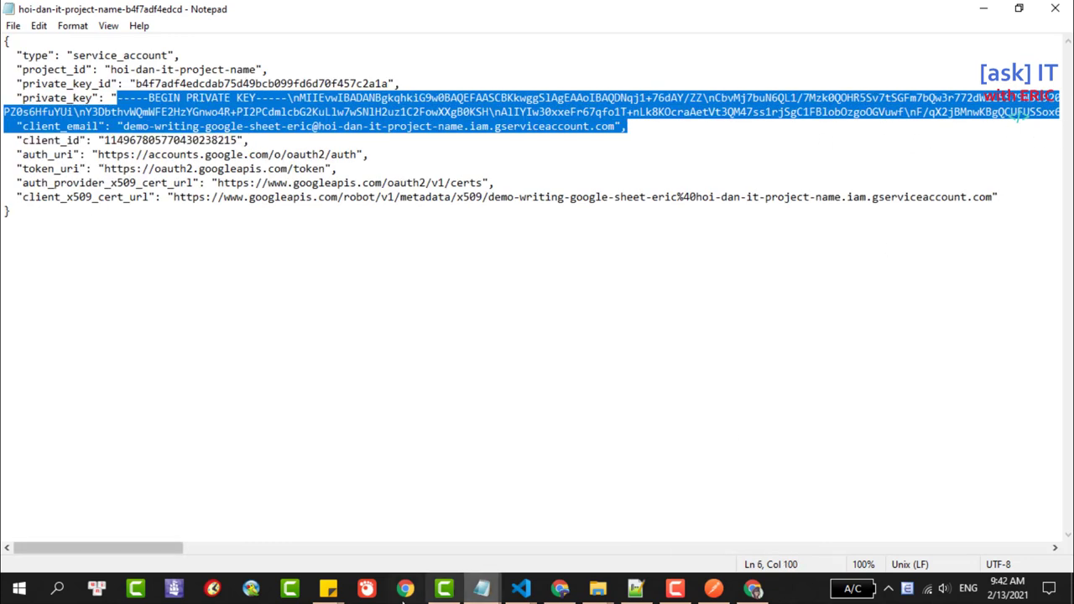
drag(138, 547, 763, 552)
click(663, 181)
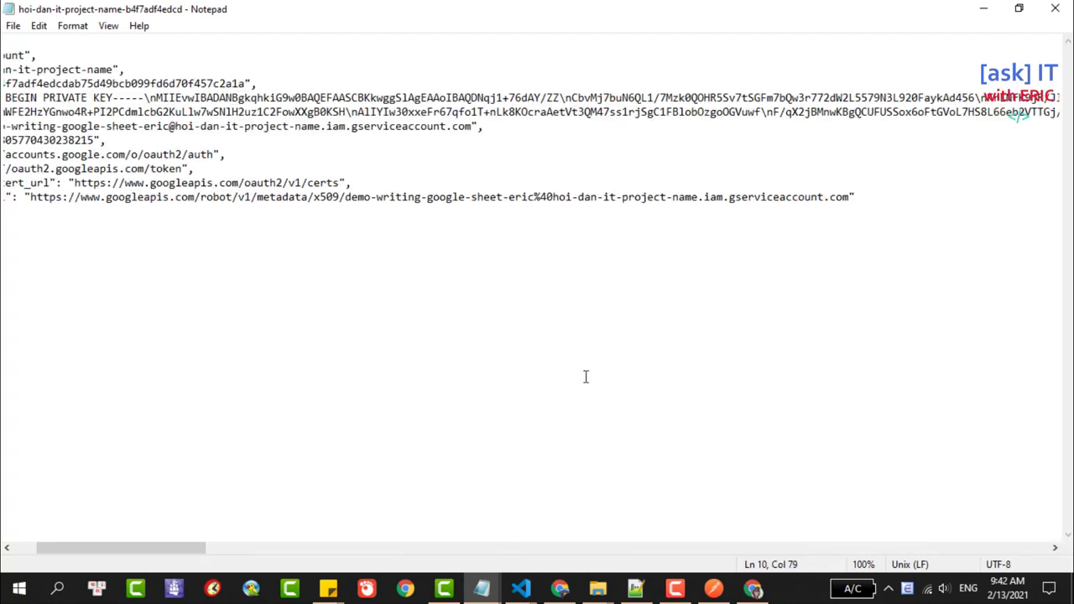
click(636, 589)
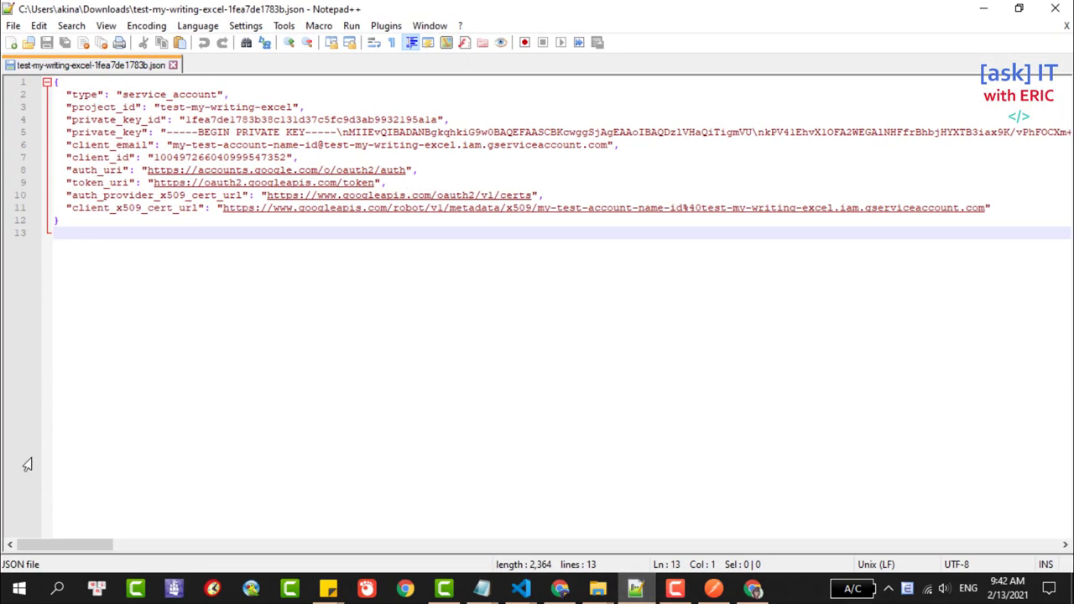
mouse_move(60, 546)
mouse_down()
mouse_move(957, 550)
mouse_move(3, 570)
mouse_up()
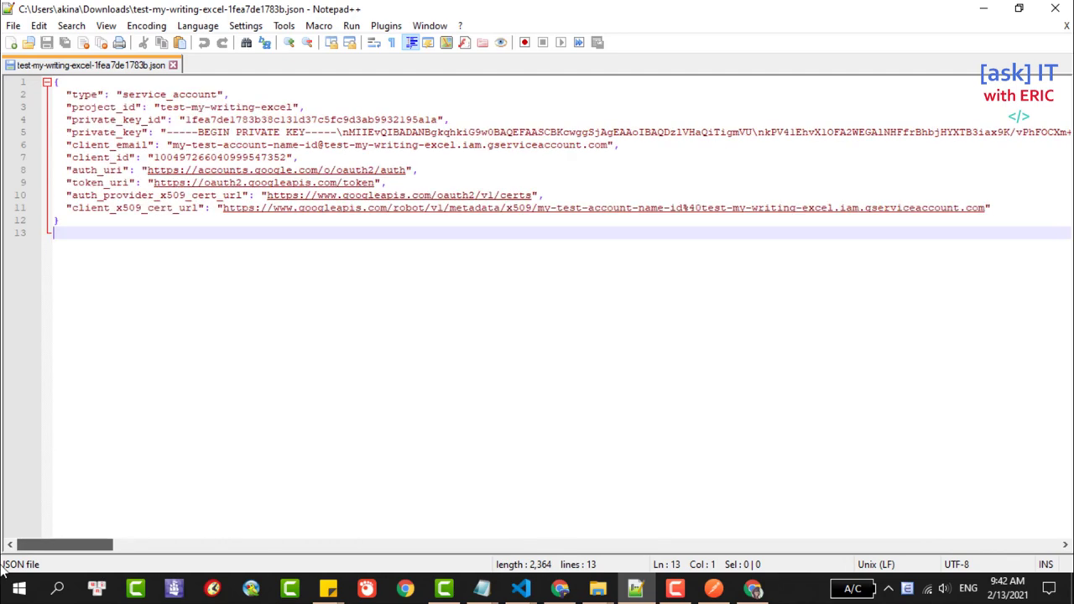
- Copy the whole private_key value from the new key file, then return to homepageController.js
mouse_move(491, 593)
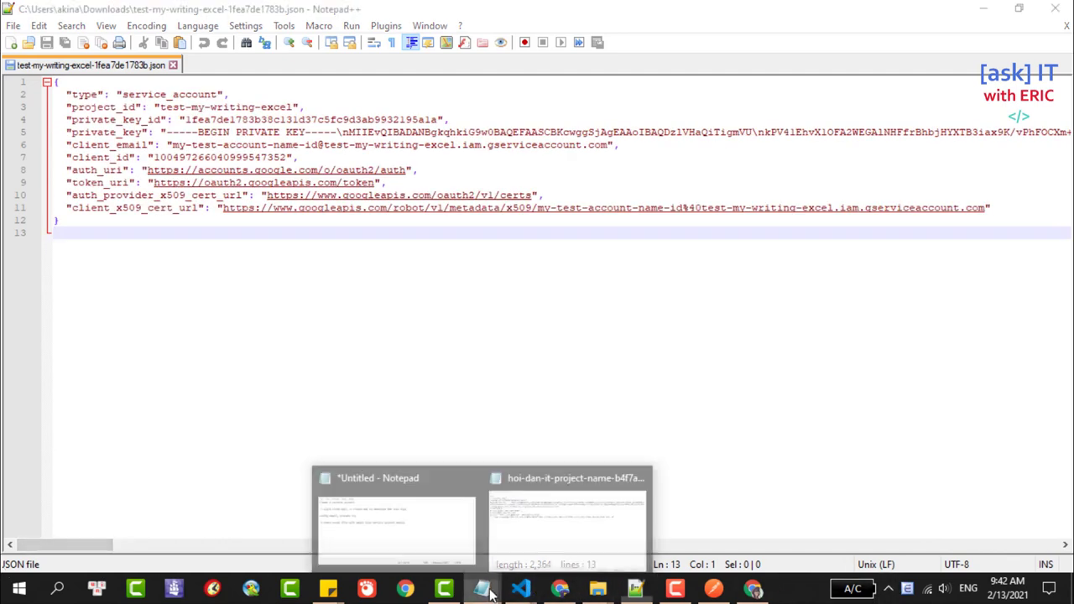
click(525, 522)
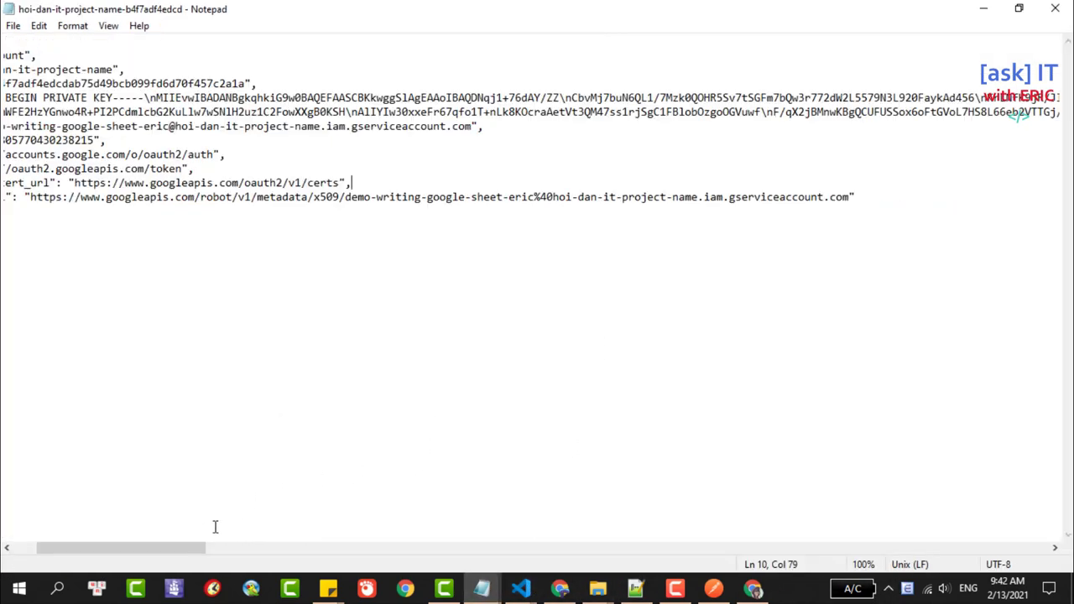
mouse_move(199, 547)
mouse_down()
mouse_move(924, 549)
mouse_move(763, 550)
mouse_up()
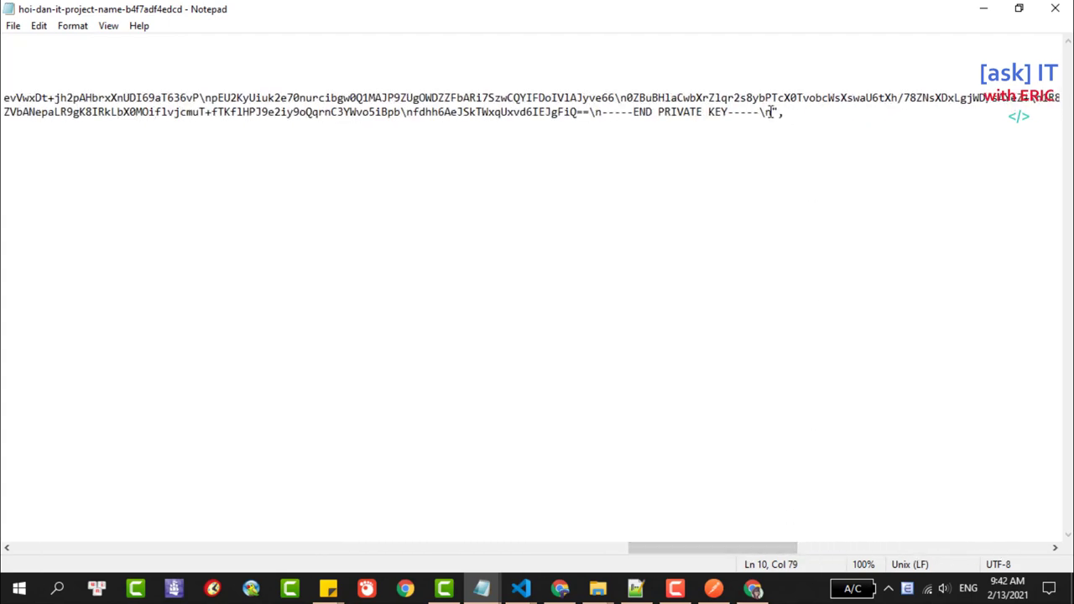
mouse_move(769, 111)
mouse_down()
mouse_move(5, 111)
mouse_move(69, 98)
mouse_up()
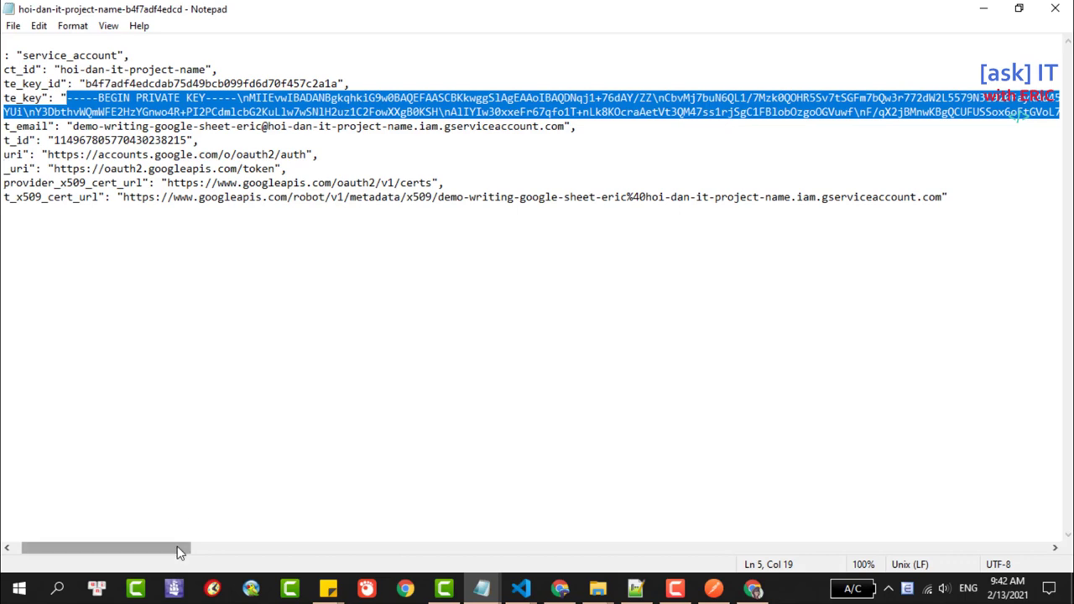
drag(181, 547, 857, 547)
drag(927, 575, 821, 578)
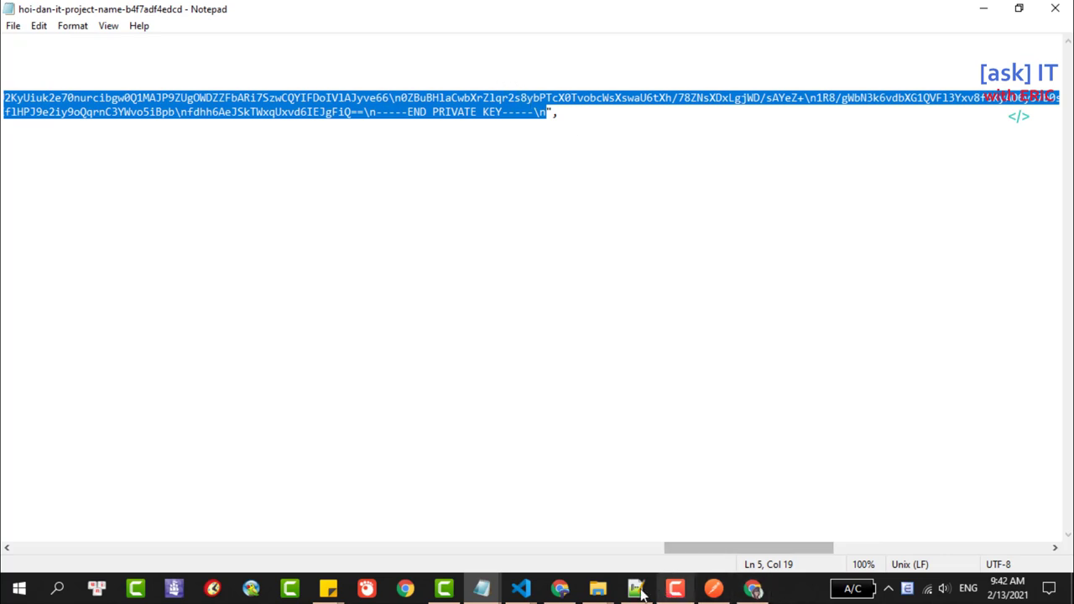
click(520, 587)
click(563, 558)
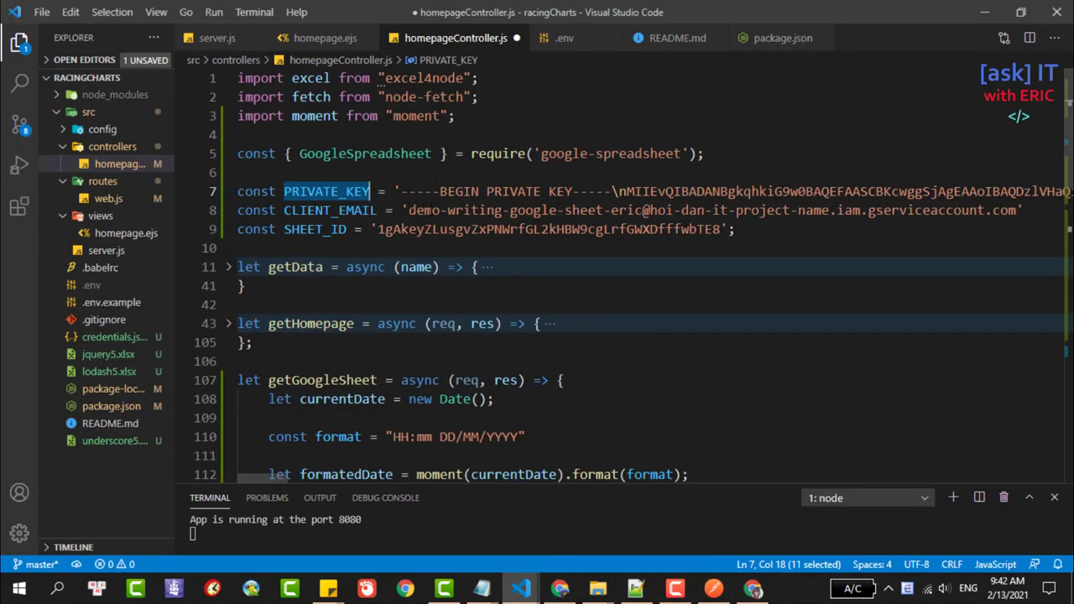
- Paste the new private key into PRIVATE_KEY on line 7 and save, restarting nodemon on port 8080
drag(245, 478, 1032, 478)
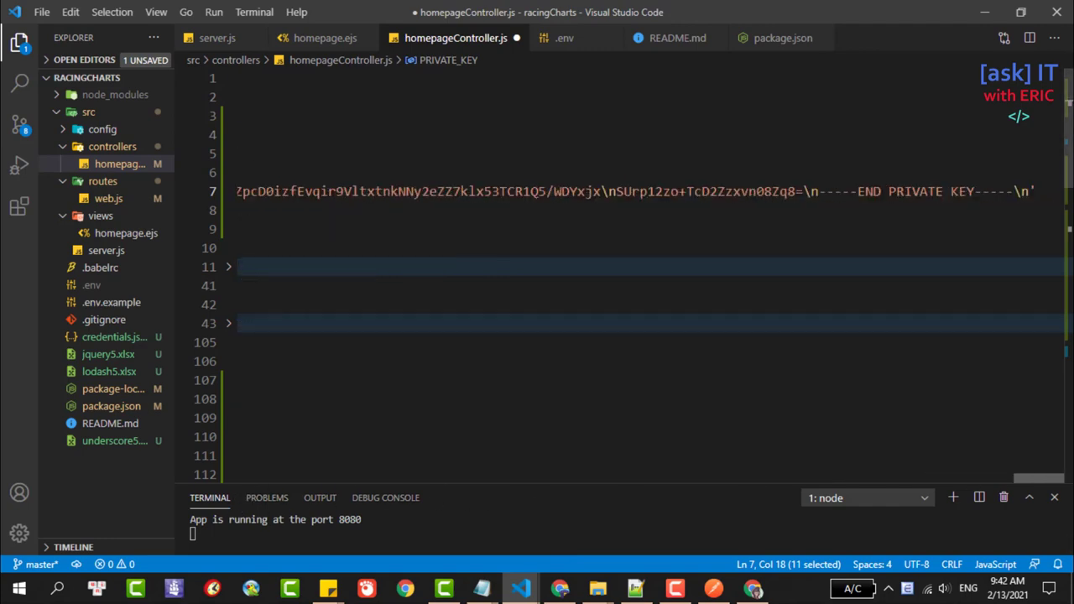
drag(1031, 191, 401, 192)
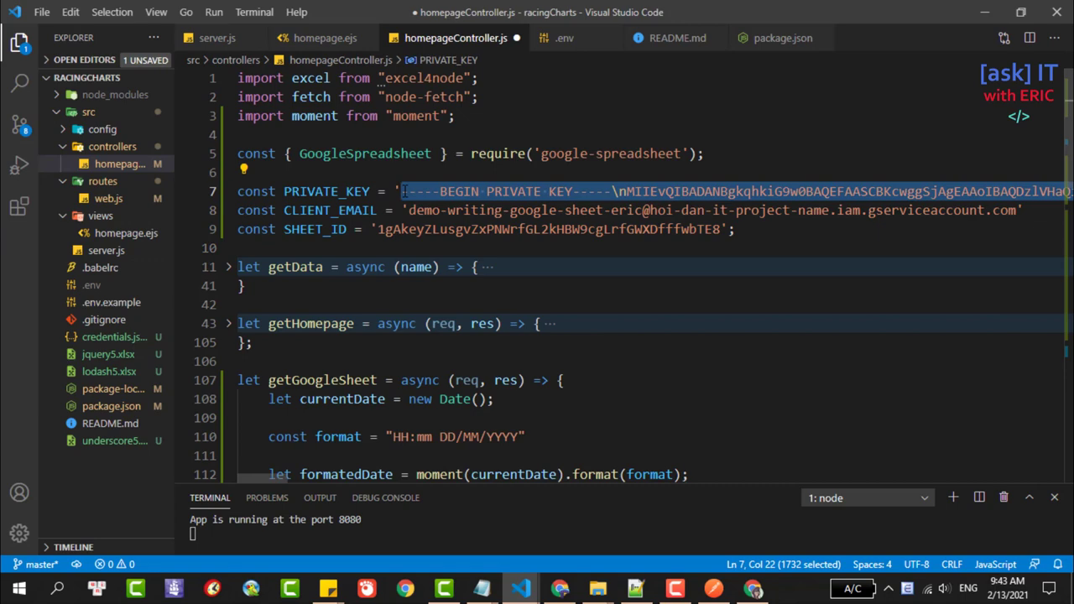
key(End)
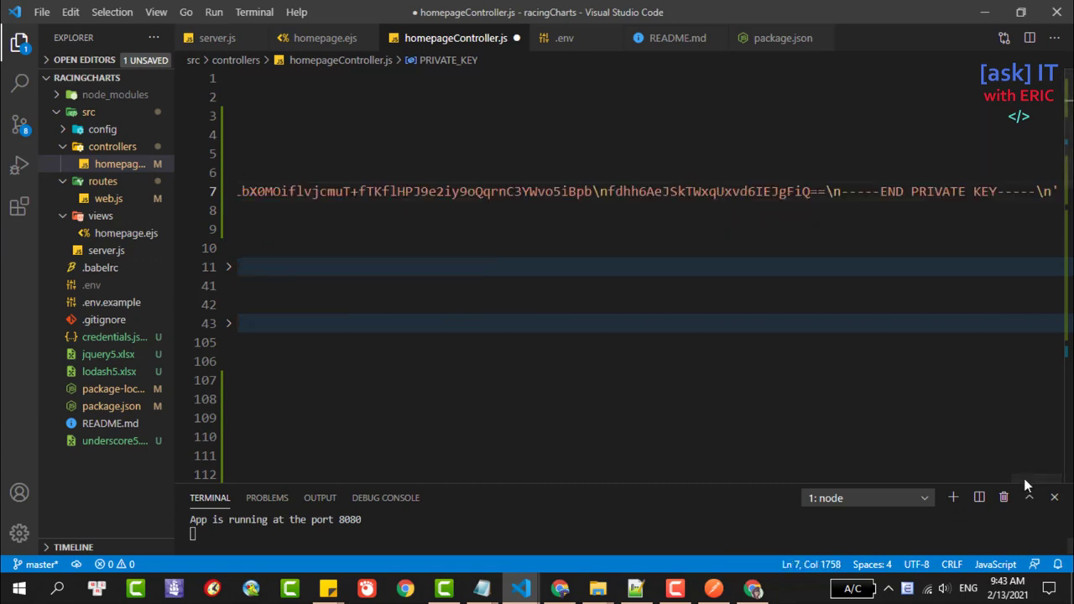
scroll(1042, 477, left, 3)
drag(888, 475, 204, 471)
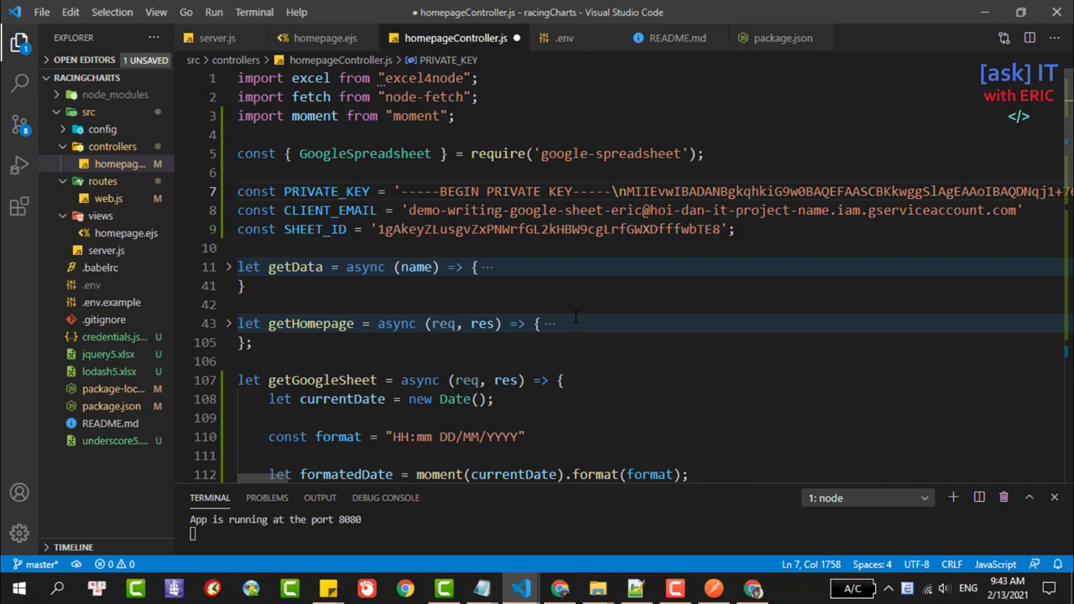
key(ctrl+s)
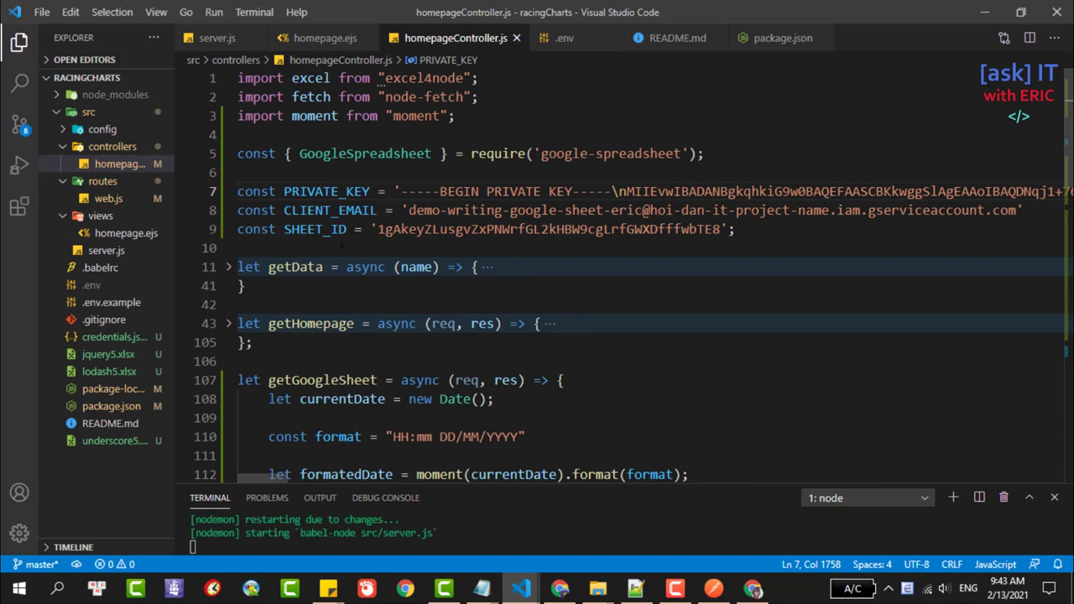
drag(377, 229, 722, 229)
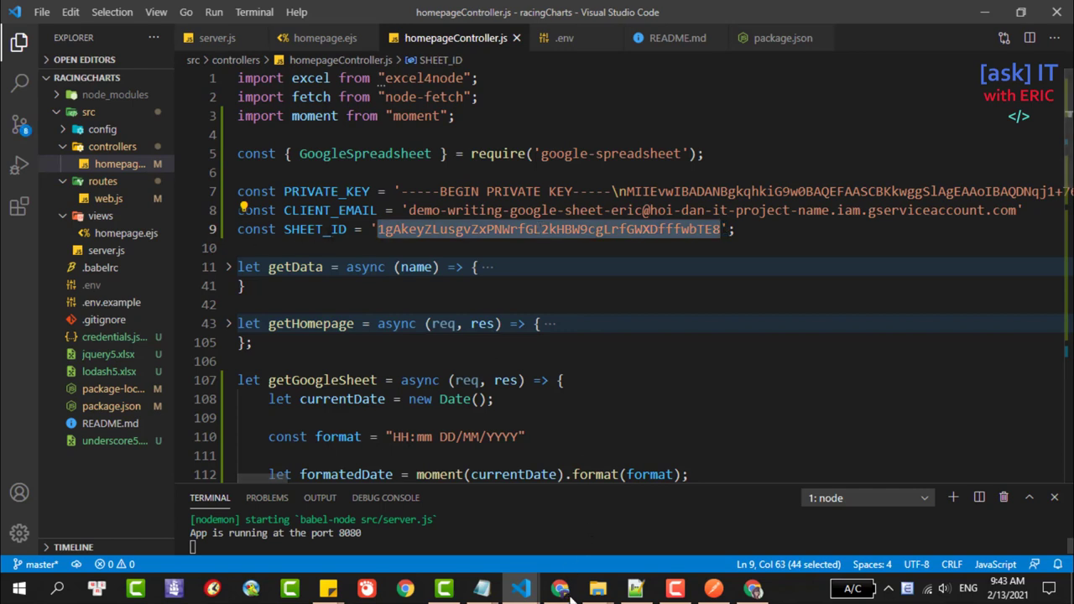
- In Chrome, check the signed-in Google account and the project's service accounts heading
click(753, 588)
click(430, 4)
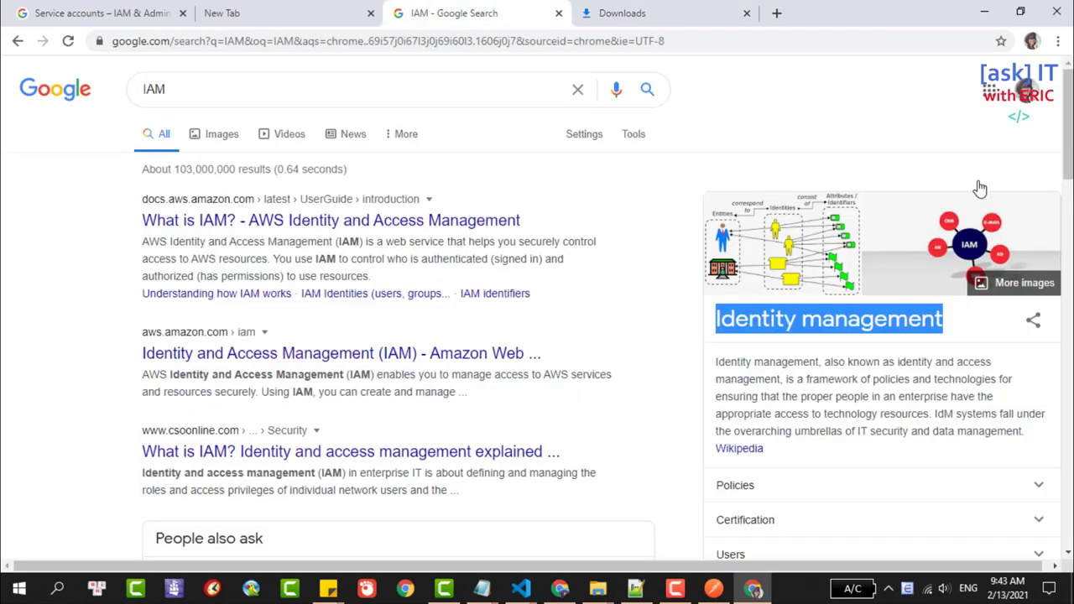
click(137, 7)
click(369, 5)
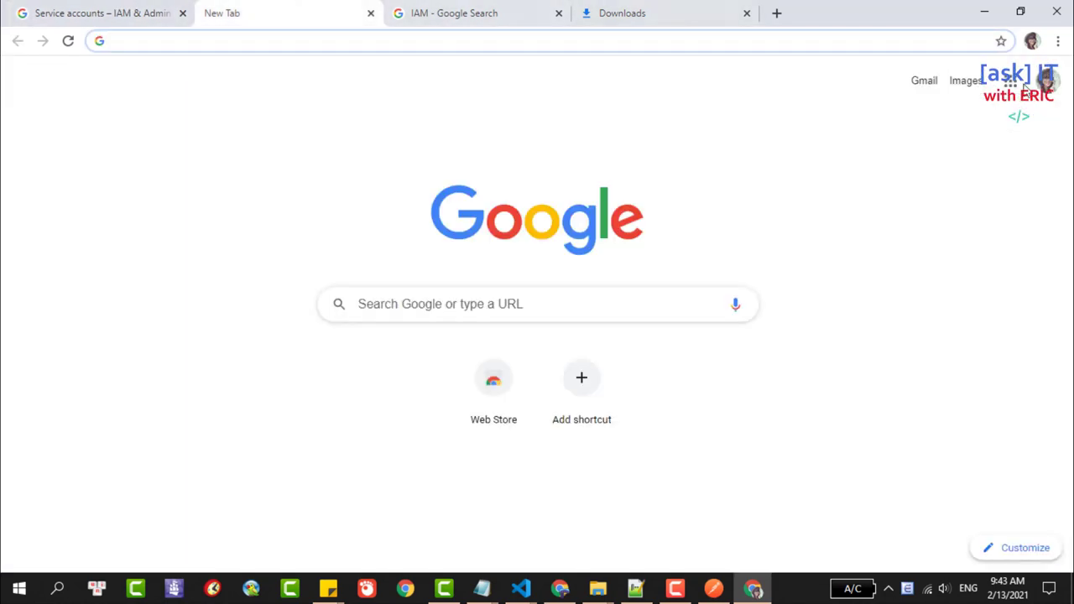
click(1049, 84)
click(1051, 86)
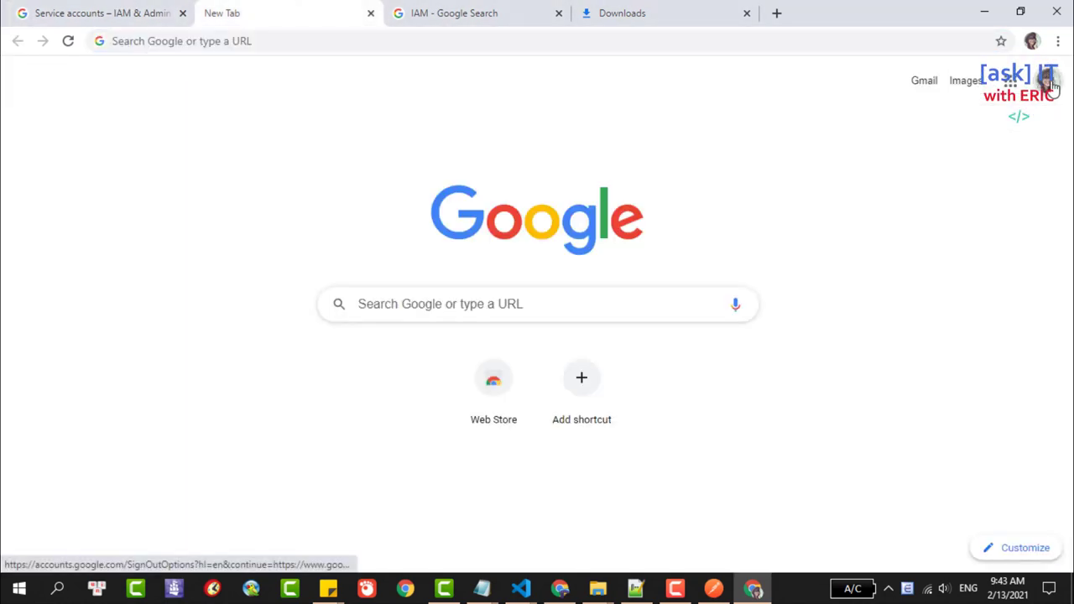
click(90, 10)
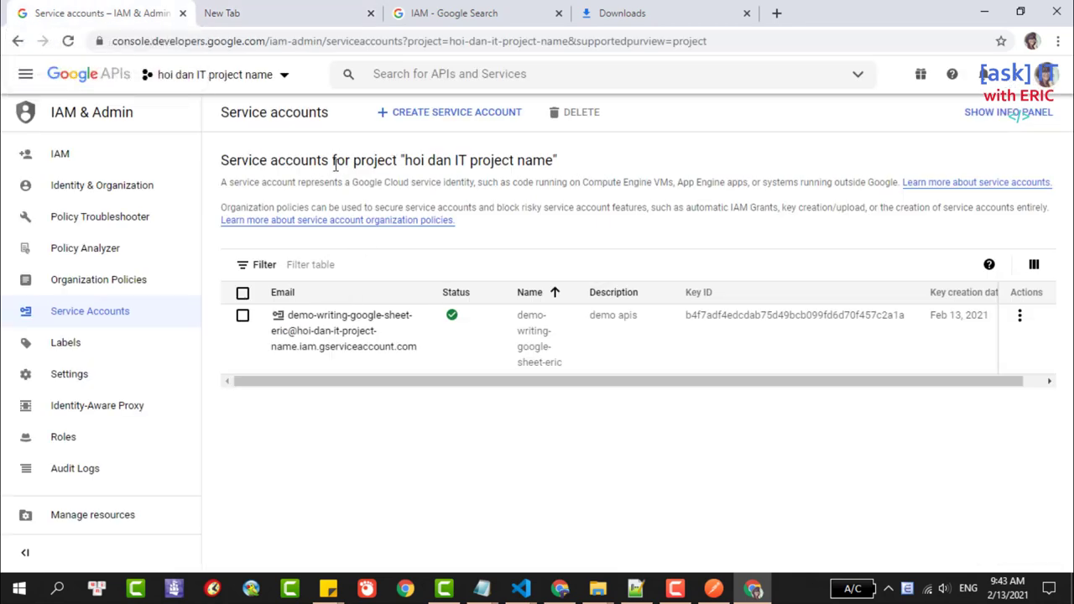
triple_click(402, 159)
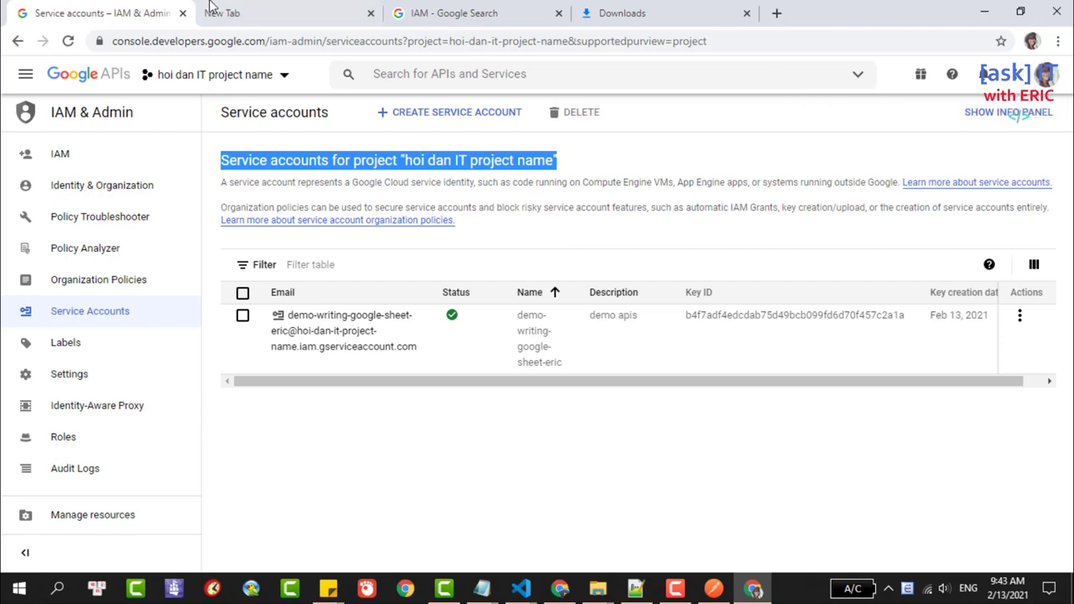
- On the new tab page, open the Google apps list and scroll down to Sheets
click(211, 7)
click(1048, 81)
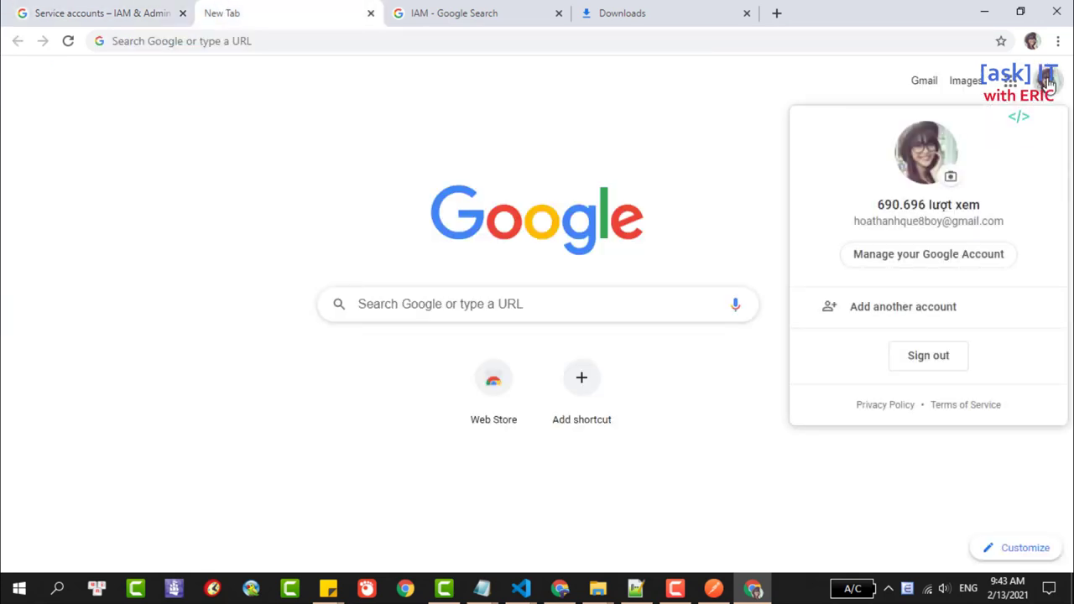
click(747, 117)
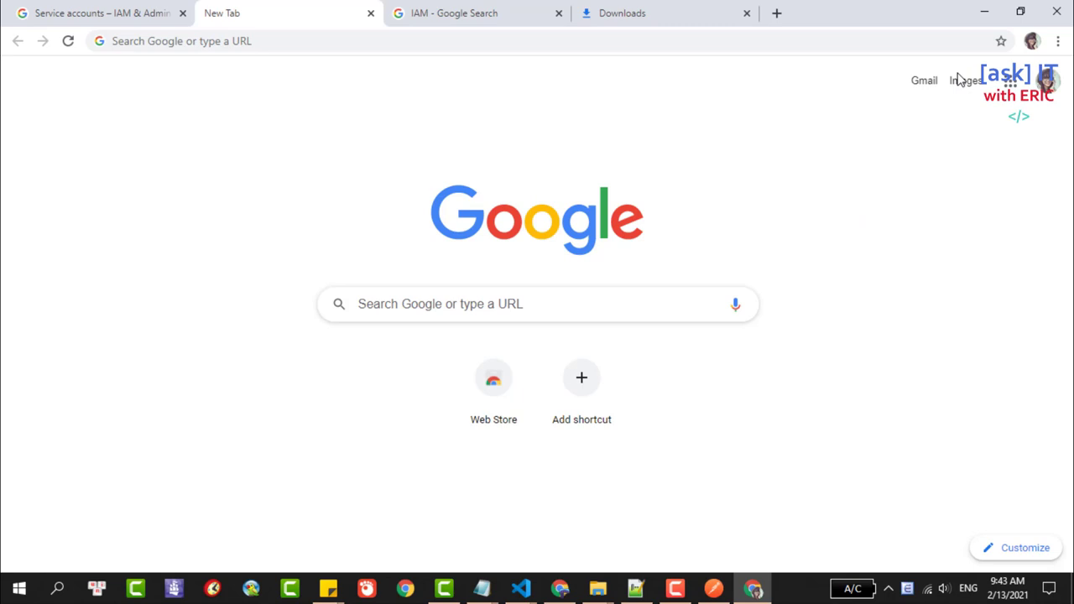
click(1014, 81)
click(926, 96)
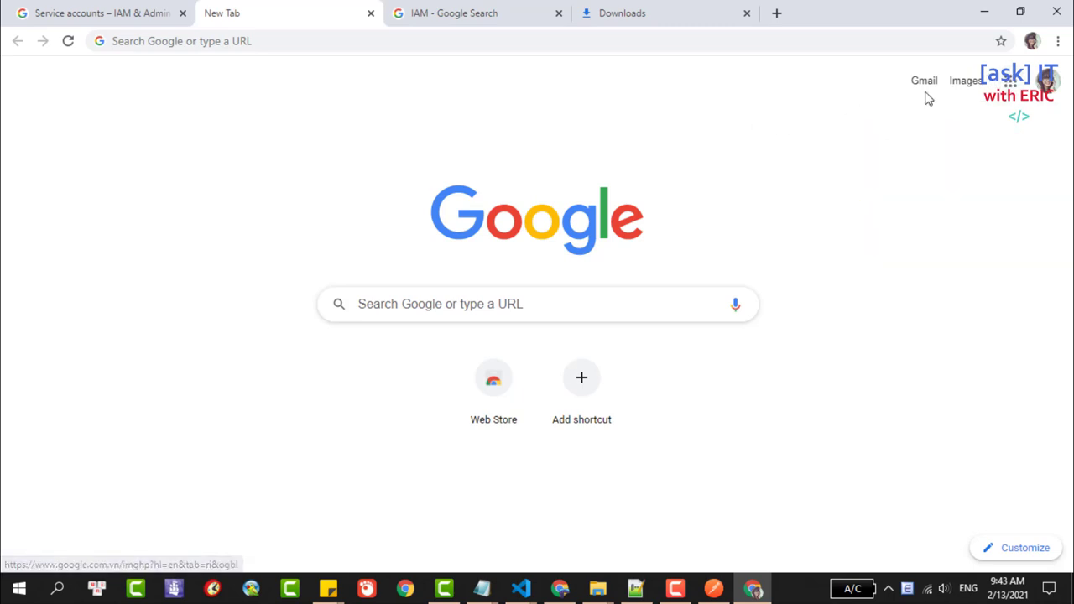
click(1014, 81)
scroll(965, 253, down, 2)
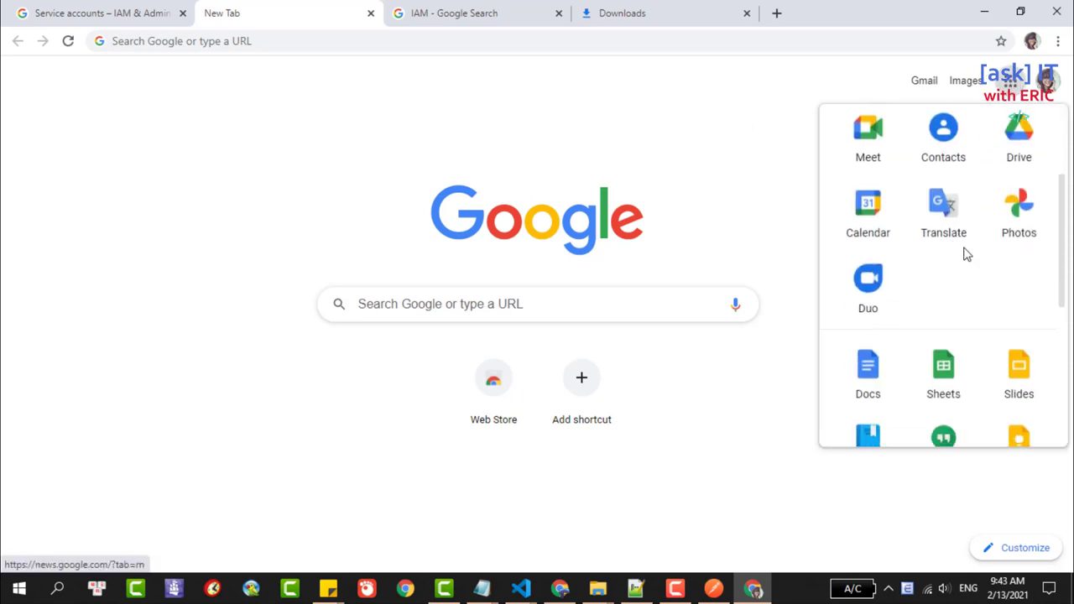
scroll(957, 277, down, 1)
- Launch Google Sheets, dismiss its welcome message and start a new blank spreadsheet
click(945, 312)
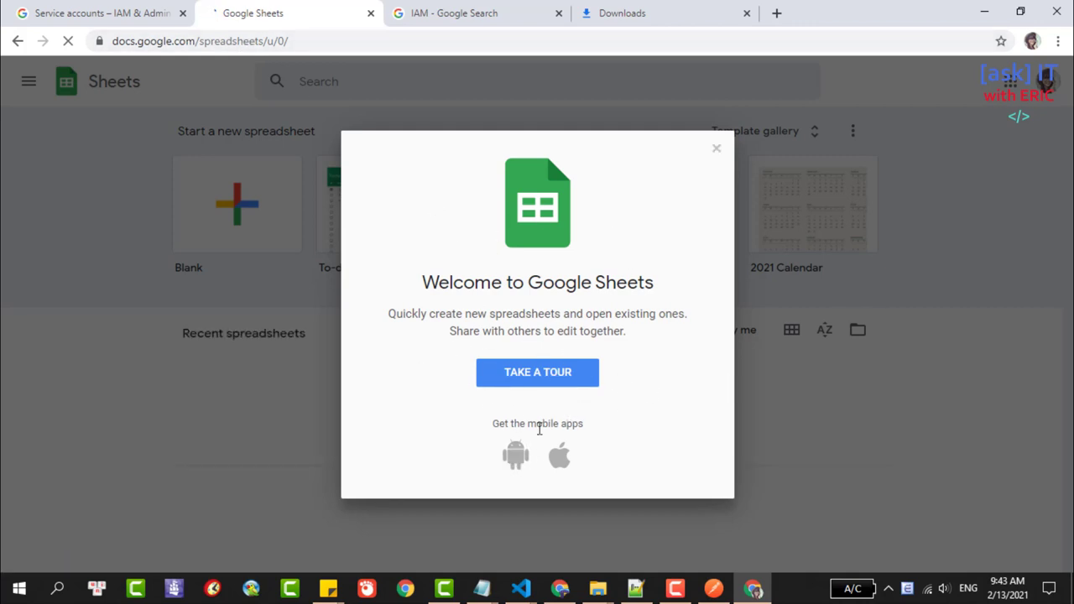
click(716, 149)
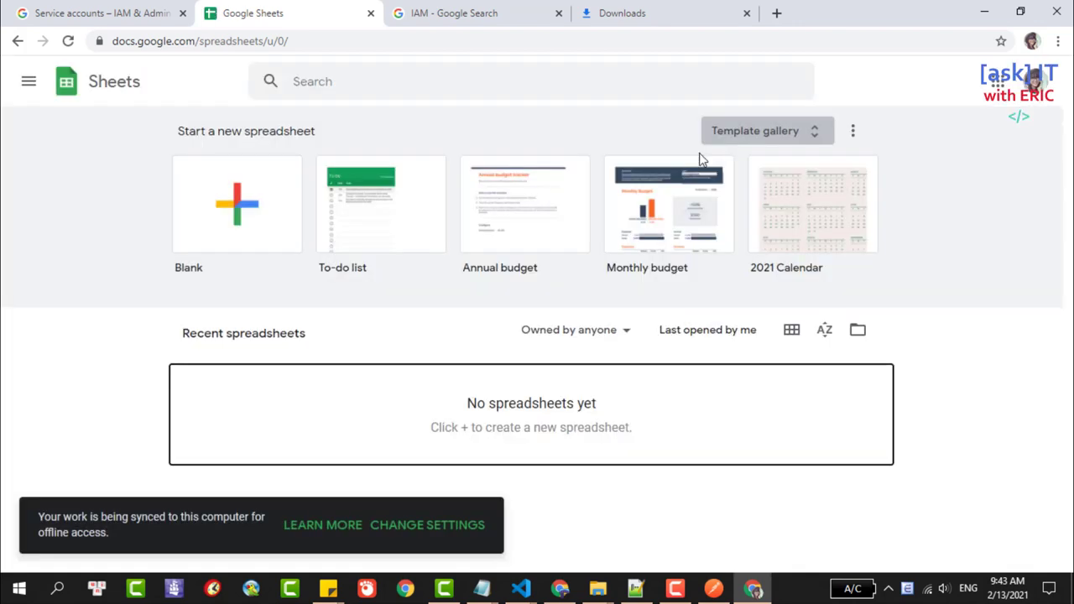
click(242, 213)
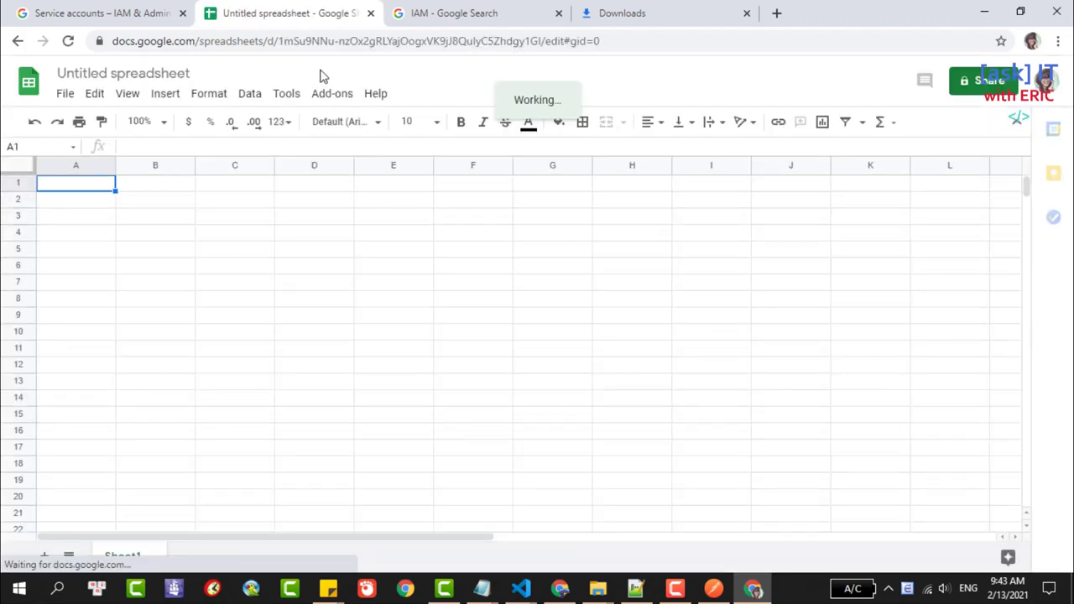
drag(280, 42, 541, 47)
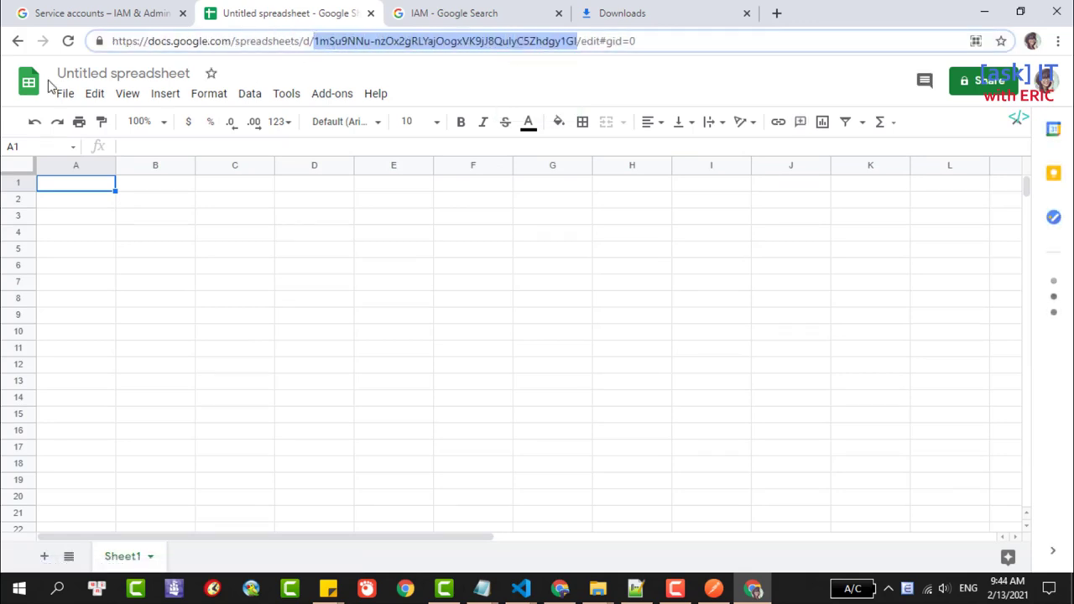
- Title the spreadsheet 'eric hoi dan IT' and copy its ID from the address bar
click(90, 72)
text(er)
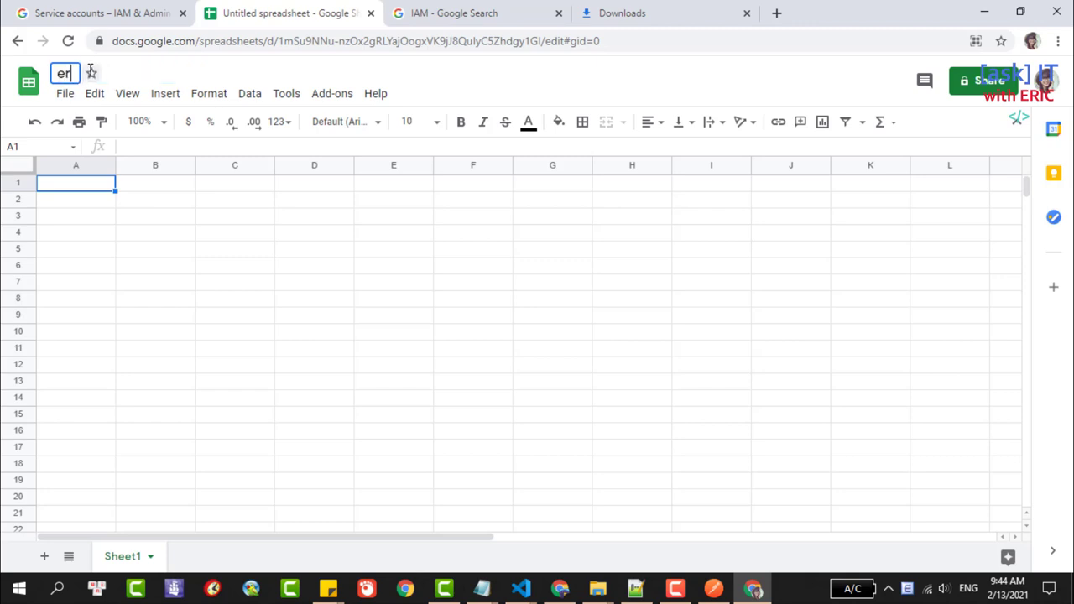
text(ic hoi )
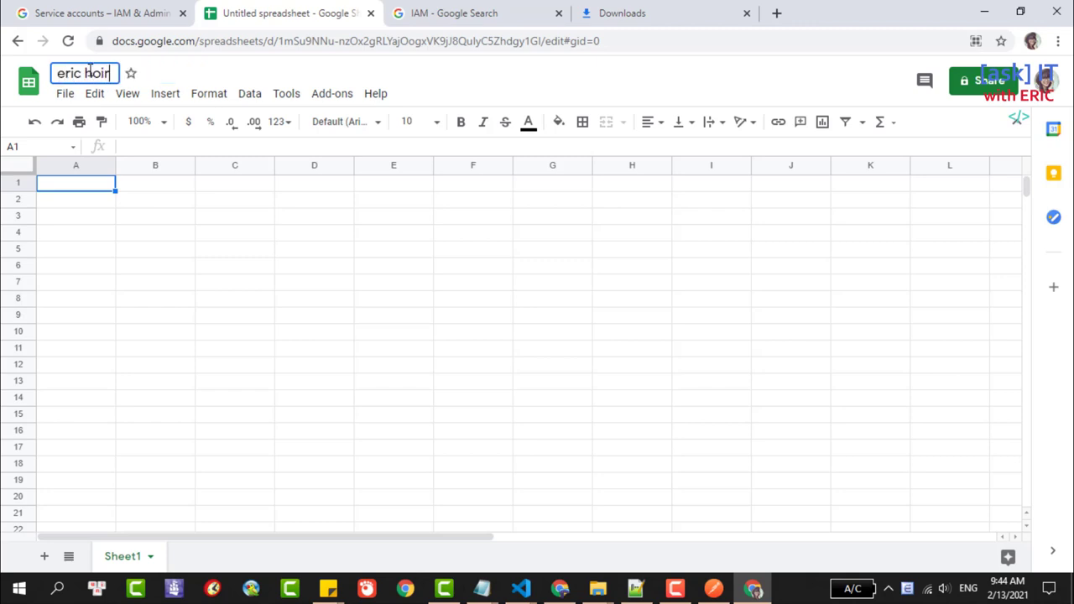
text(dan i)
key(BackSpace)
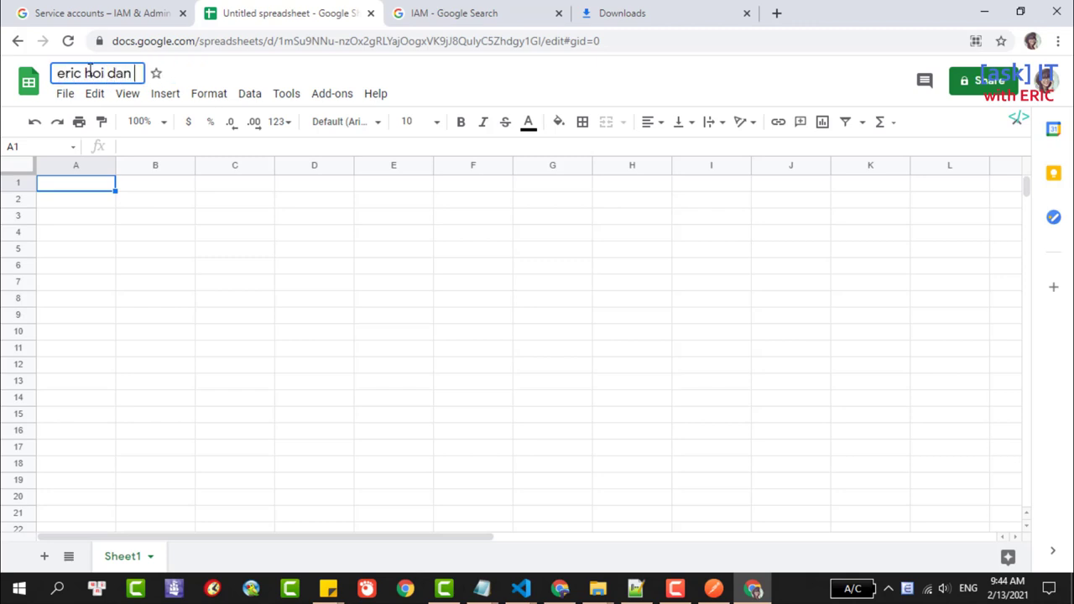
text(IT)
click(216, 225)
click(272, 179)
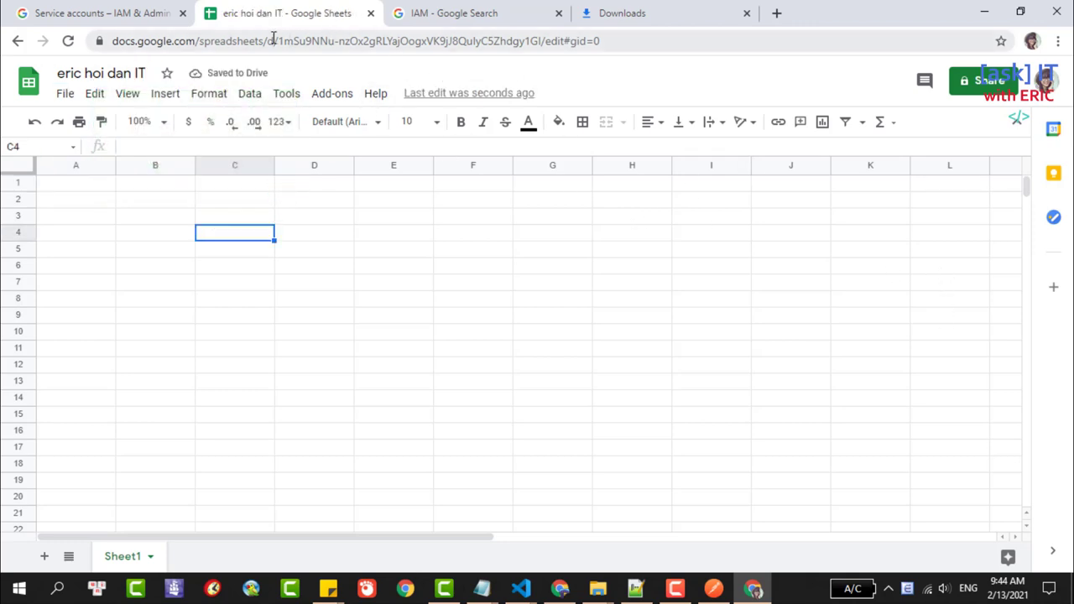
drag(278, 40, 543, 41)
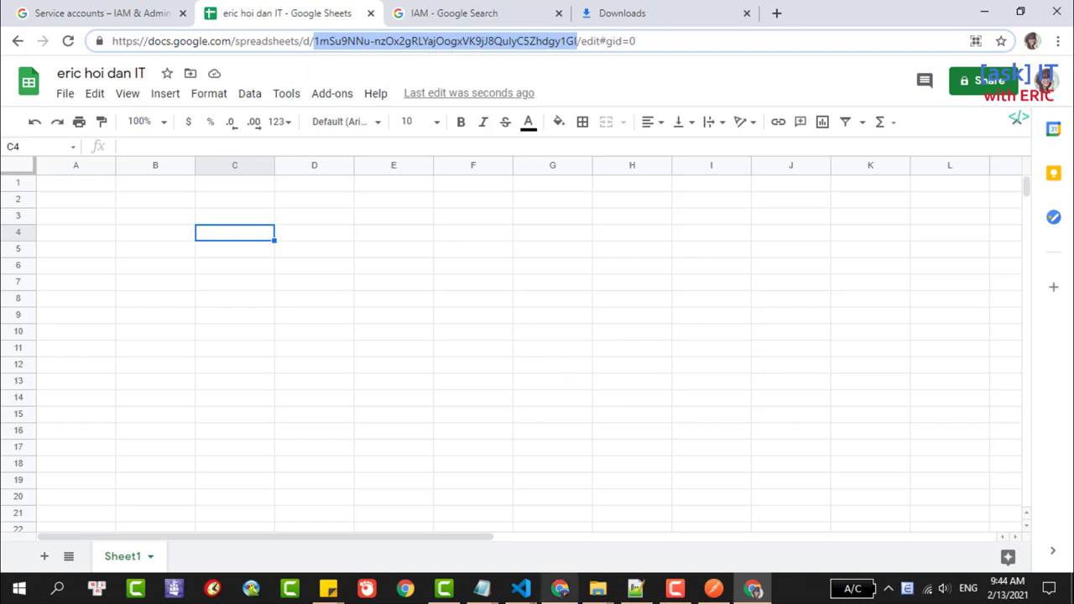
click(520, 587)
click(664, 524)
- Paste the new spreadsheet's ID into SHEET_ID and save so nodemon restarts the app on port 8080
click(240, 247)
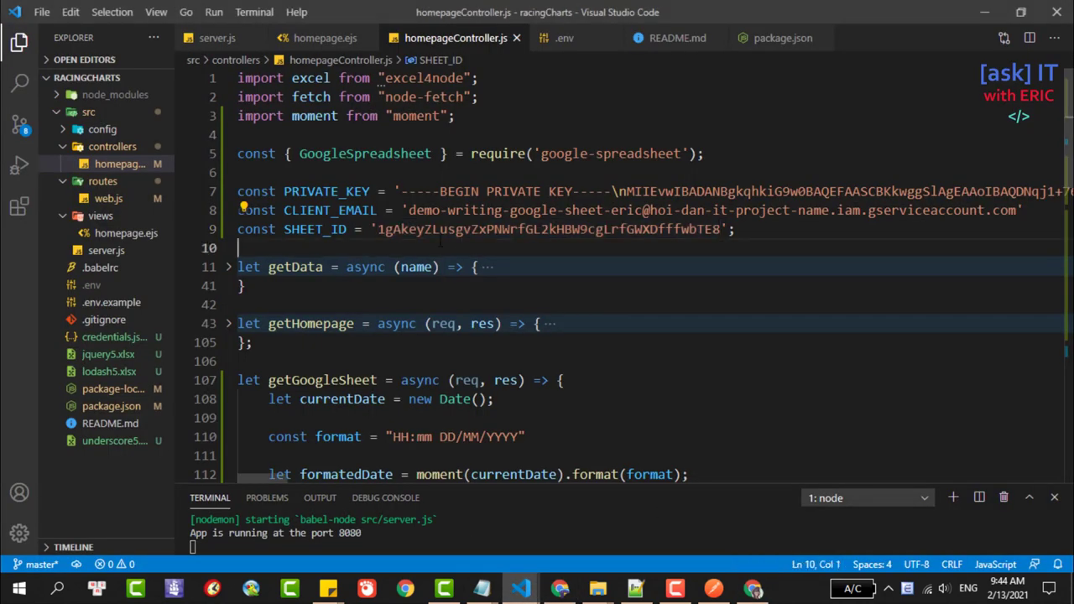
drag(379, 229, 720, 229)
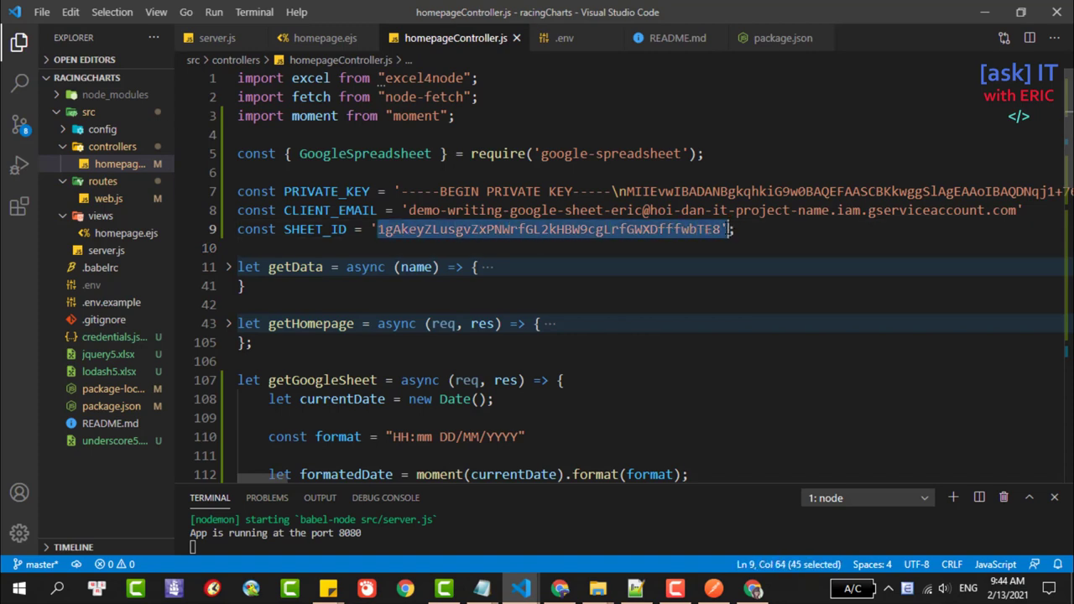
key(ctrl+v)
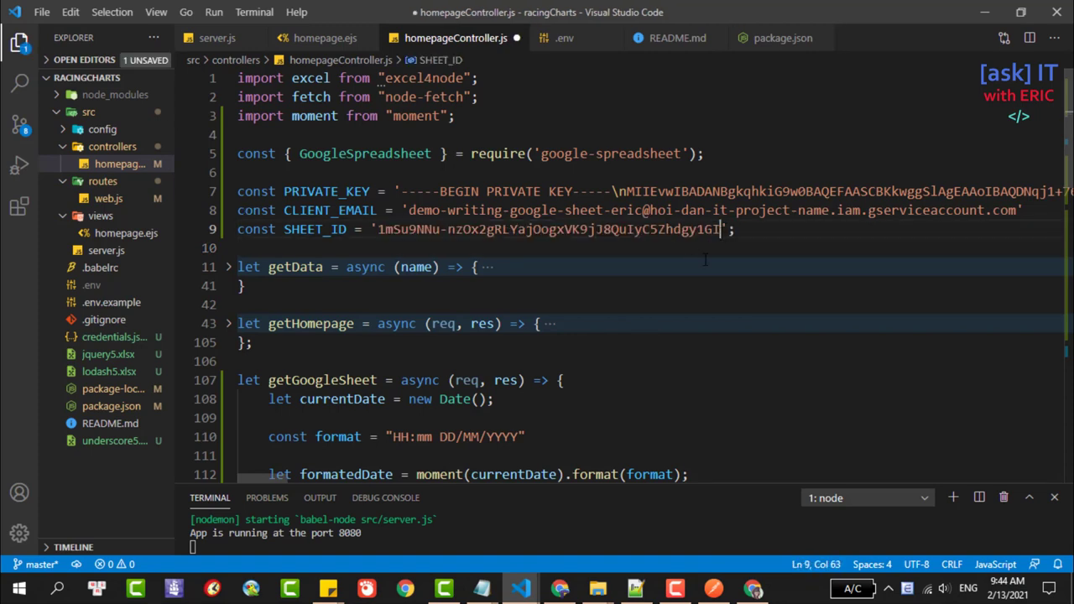
key(ctrl+s)
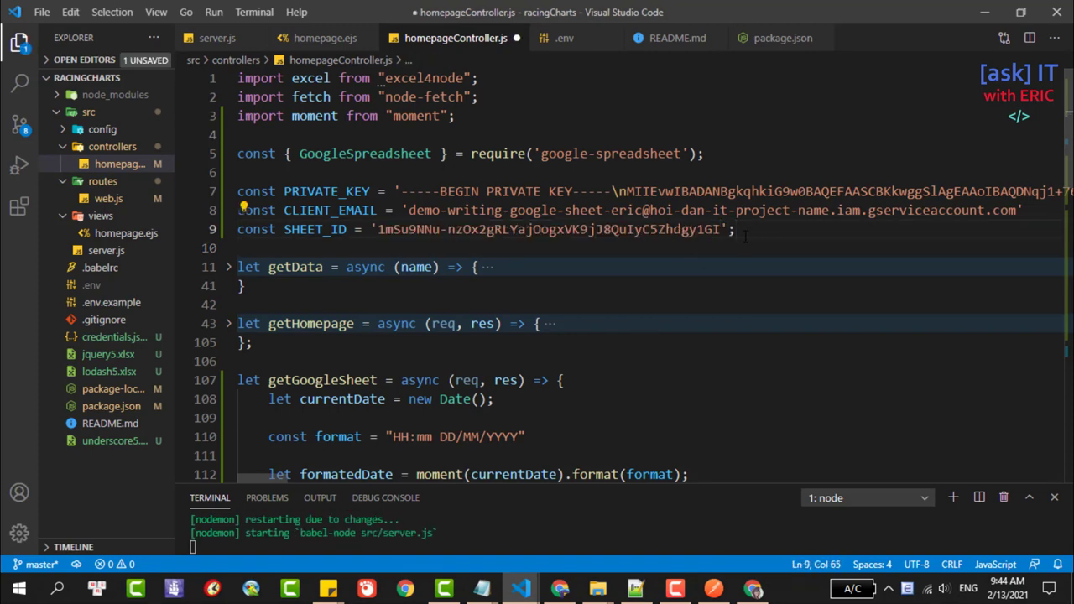
key(ctrl+s)
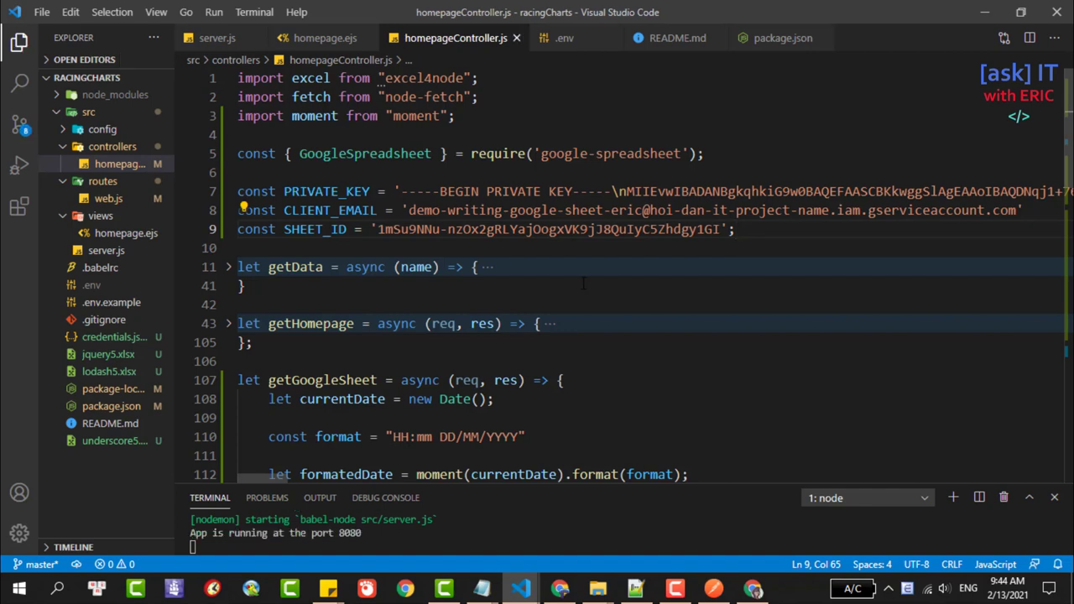
scroll(584, 283, down, 2)
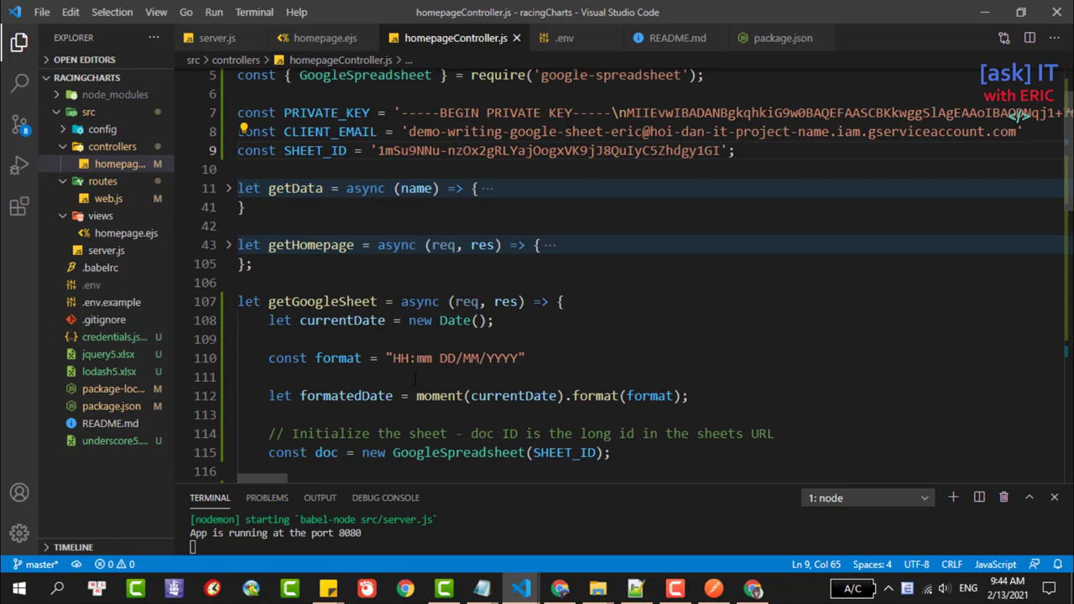
- Open the Share dialog for 'eric hoi dan IT' and dismiss the link-sharing tip
click(564, 589)
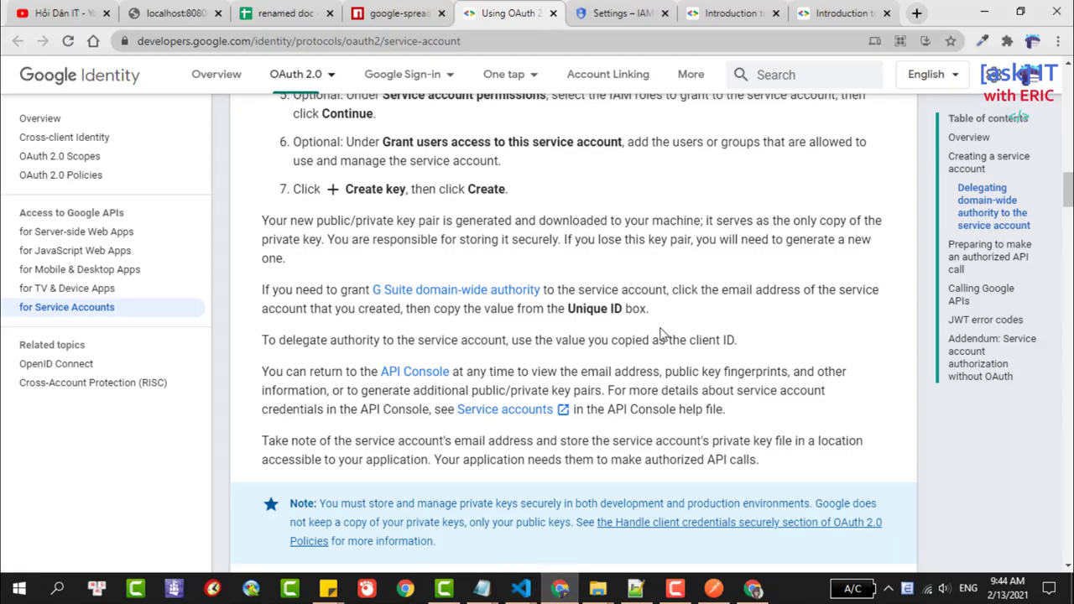
click(753, 589)
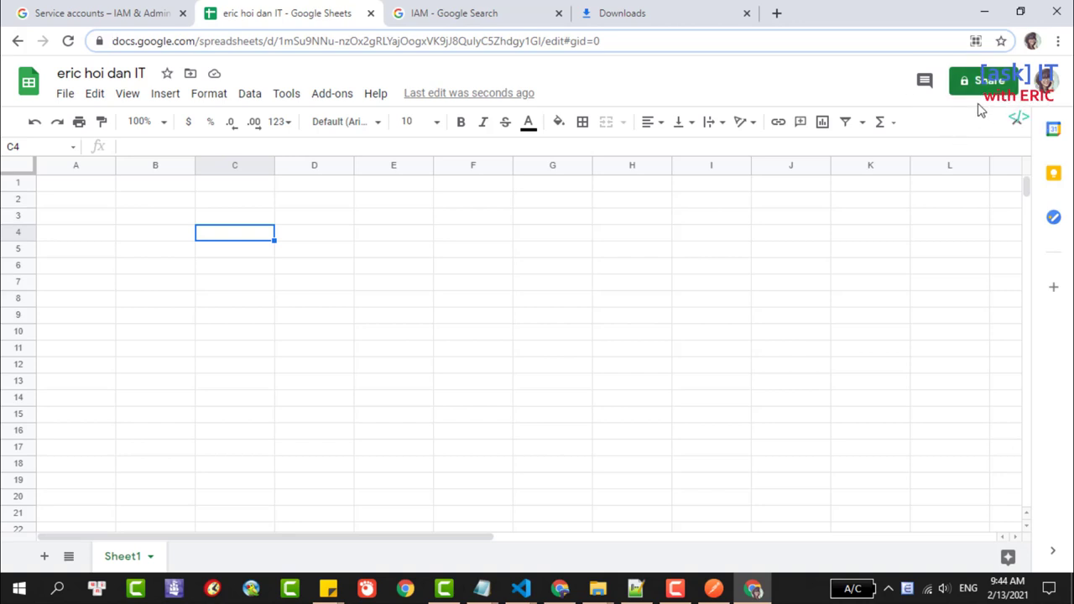
click(977, 87)
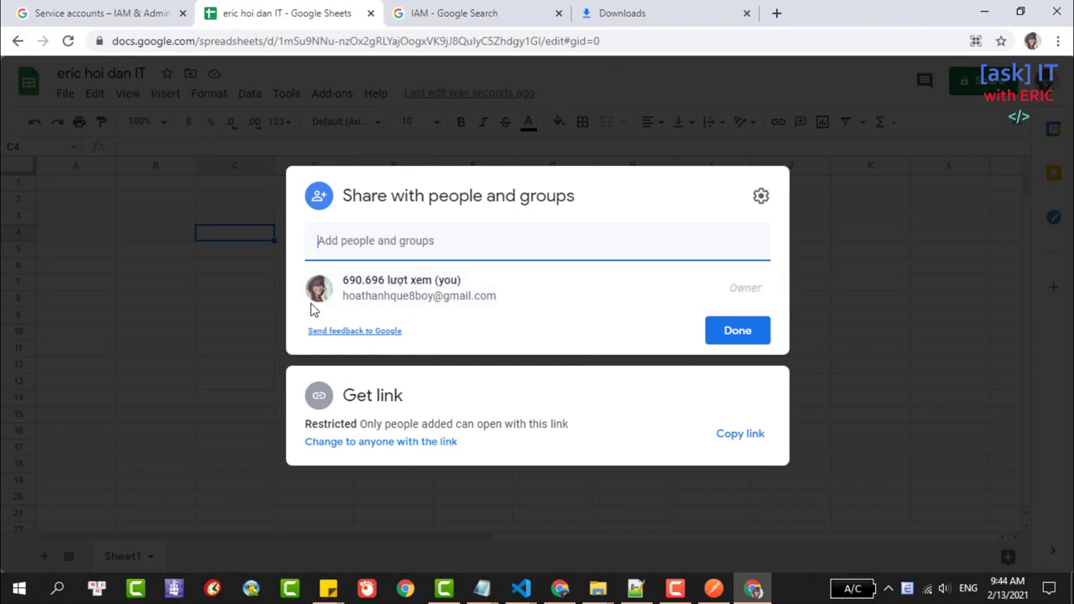
click(341, 246)
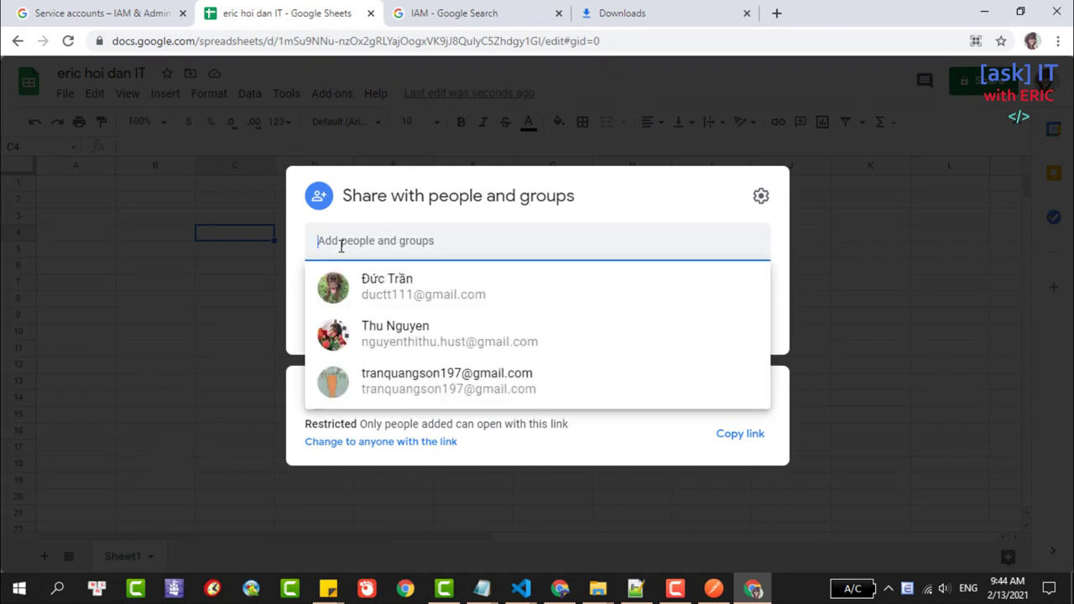
click(620, 193)
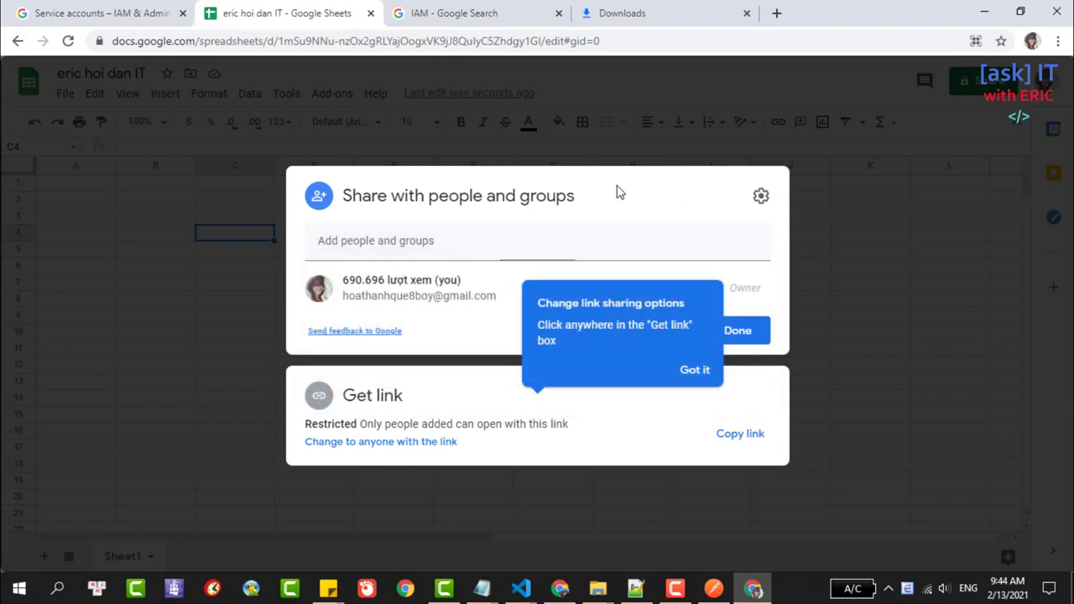
click(710, 376)
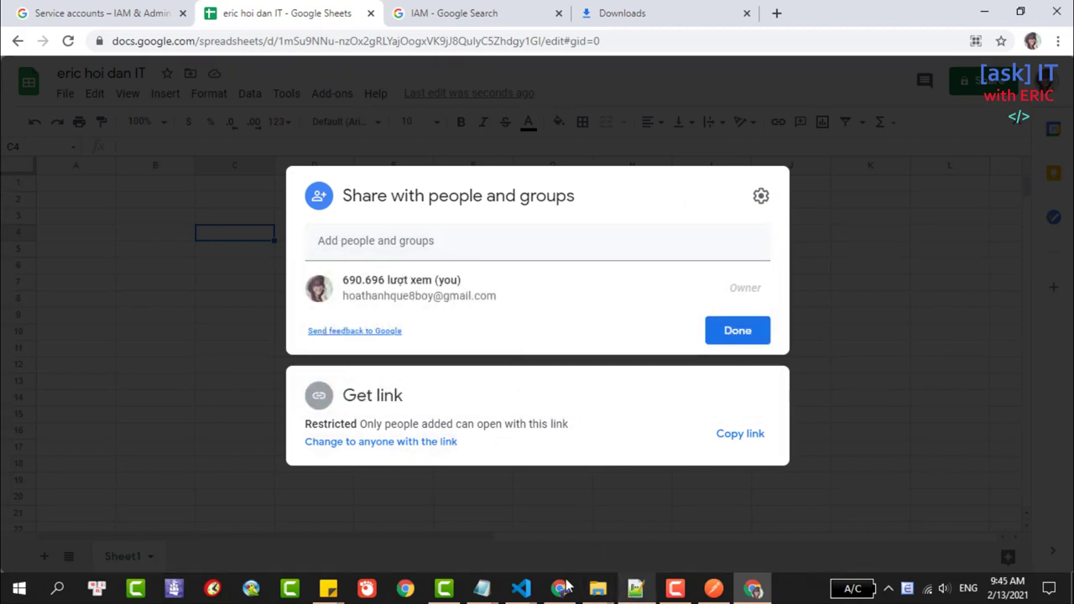
- Copy the service account's CLIENT_EMAIL from the controller and paste it into the Share field
mouse_move(520, 588)
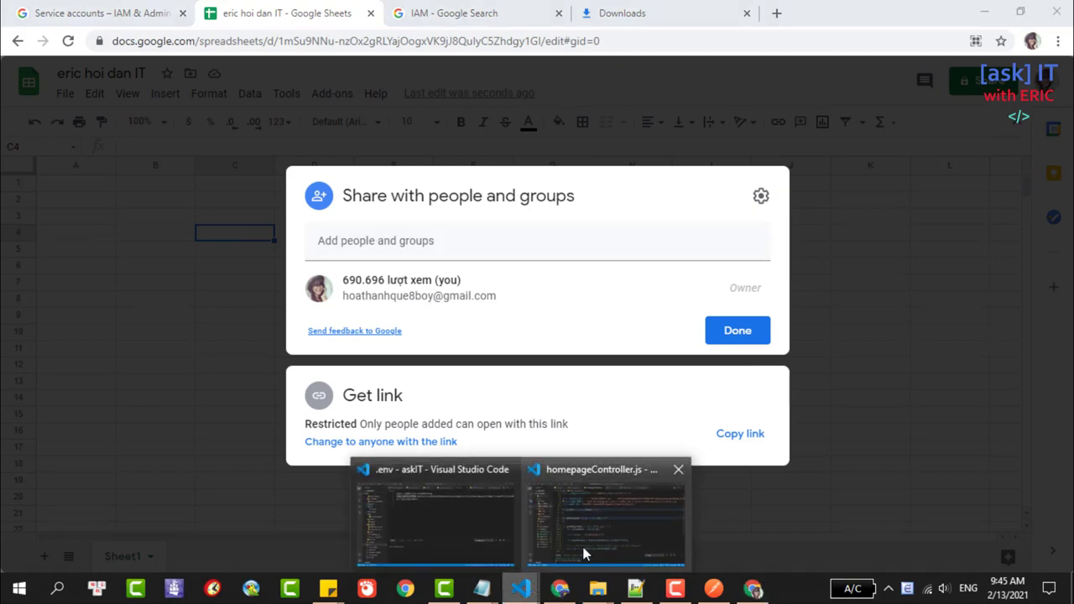
click(583, 550)
drag(408, 132, 1017, 132)
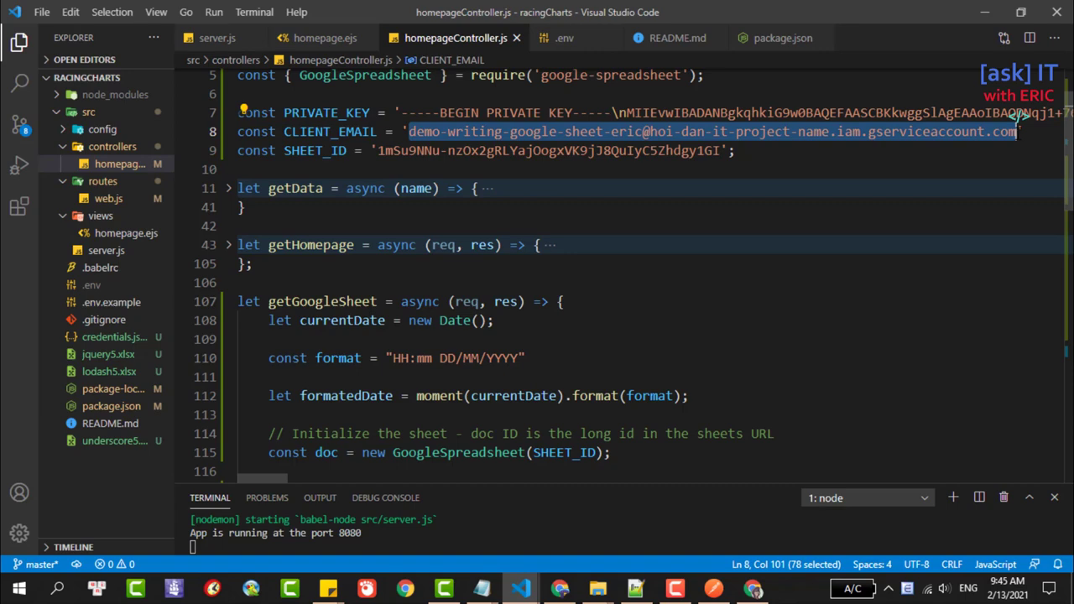
click(752, 589)
click(362, 242)
key(ctrl+v)
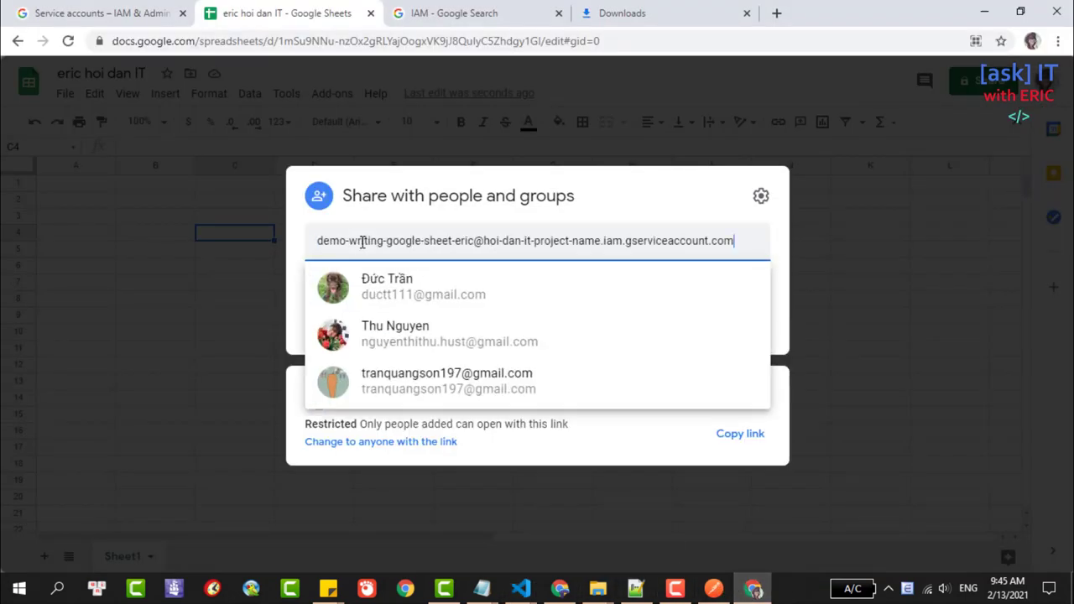
click(730, 330)
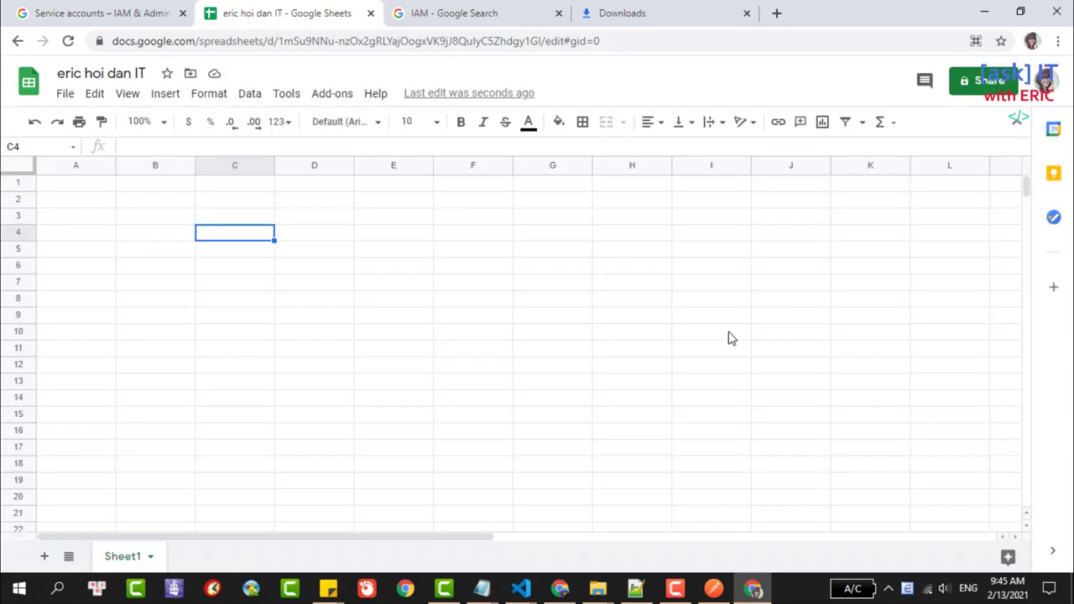
- Reopen Share, add the service account's email with the Editor role and send the invitation
click(980, 84)
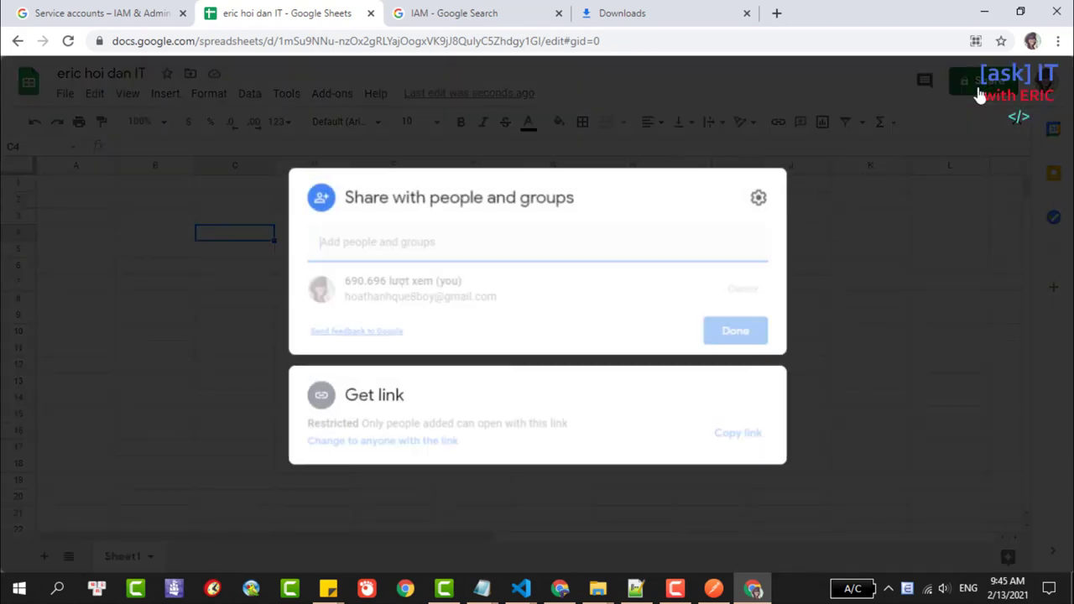
click(758, 323)
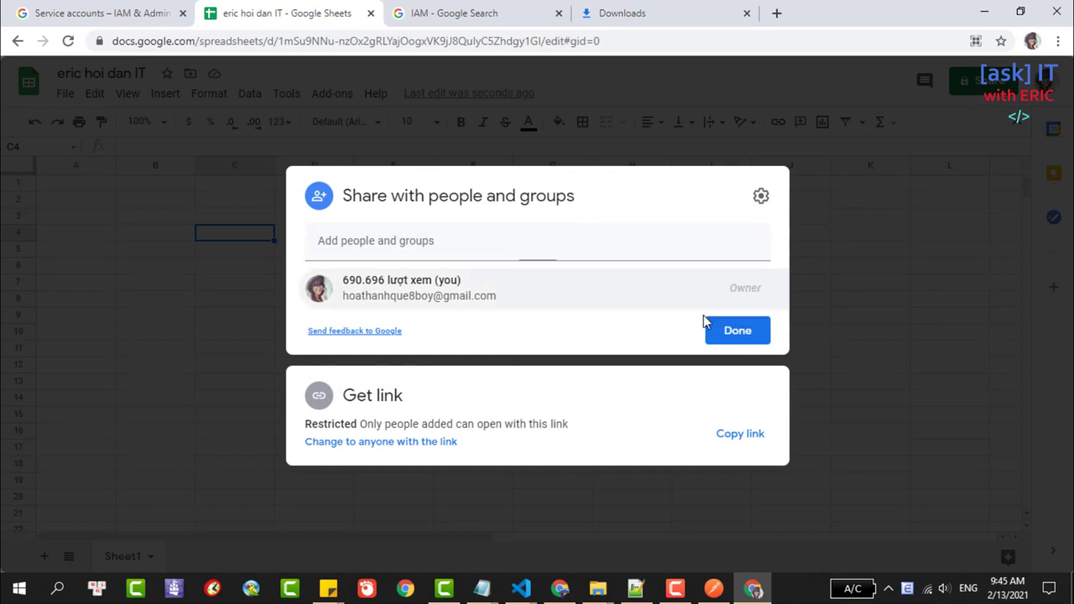
click(378, 249)
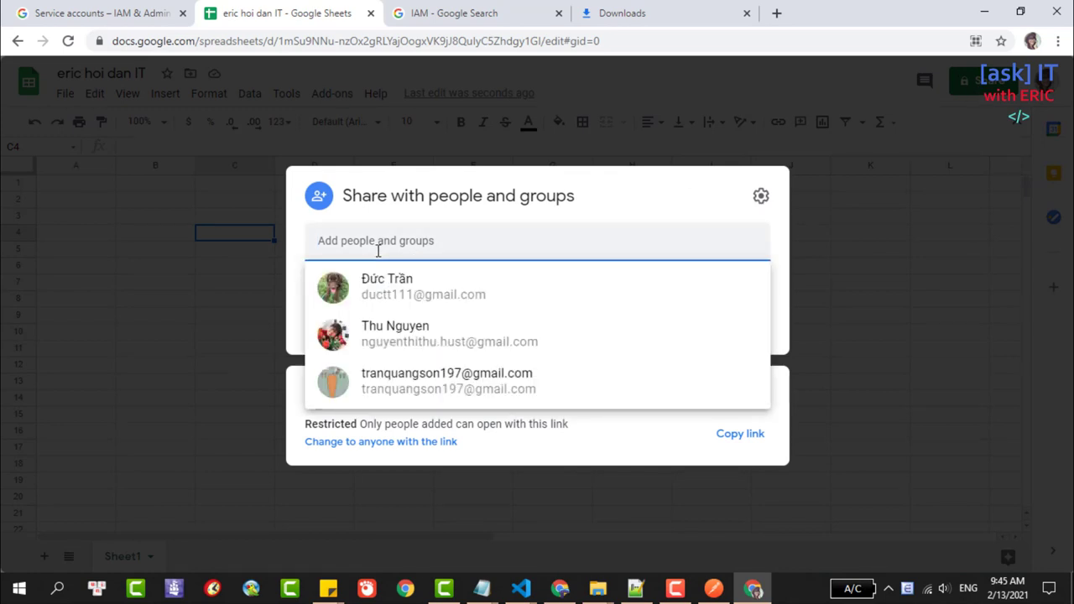
key(ctrl+v)
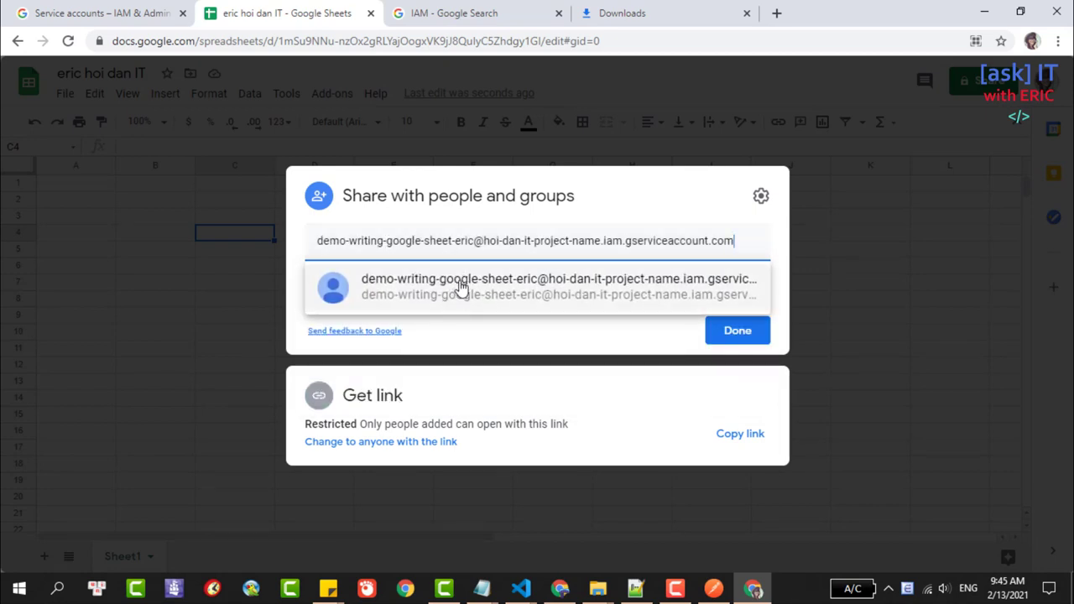
click(460, 287)
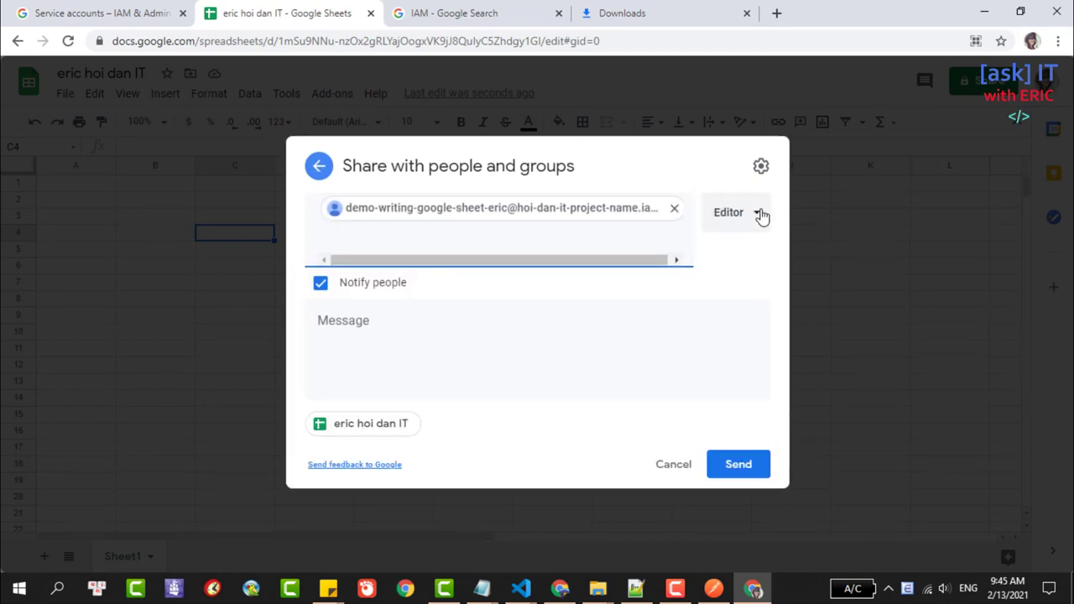
click(764, 211)
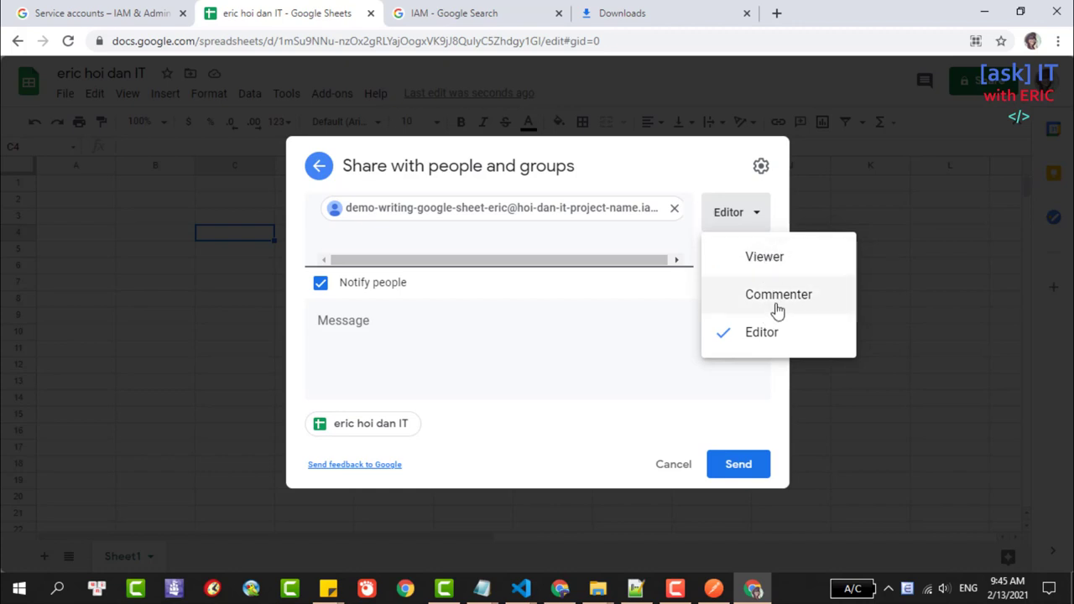
click(754, 214)
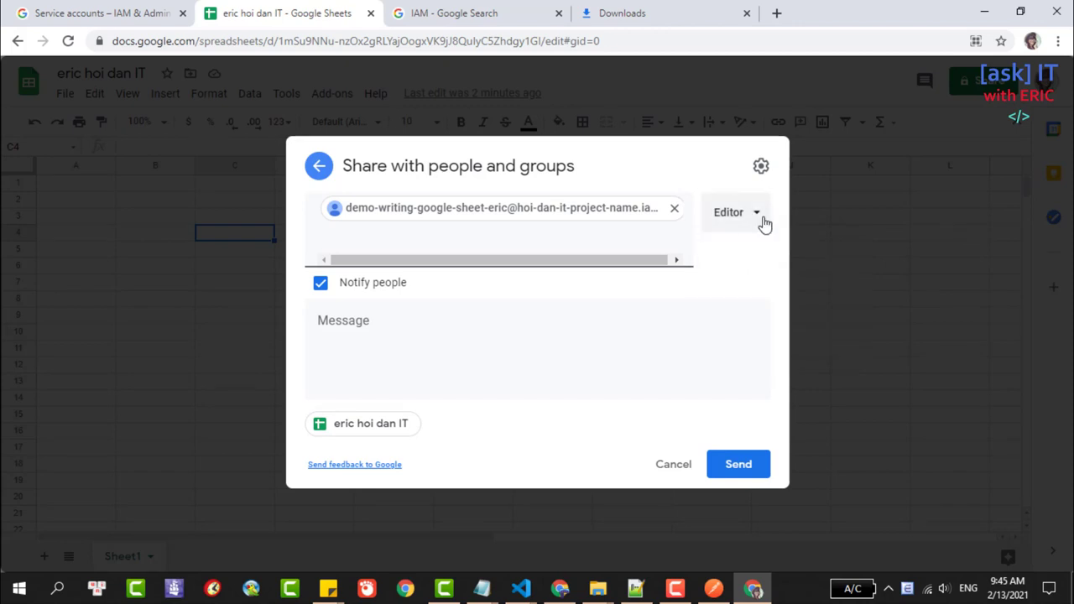
click(738, 465)
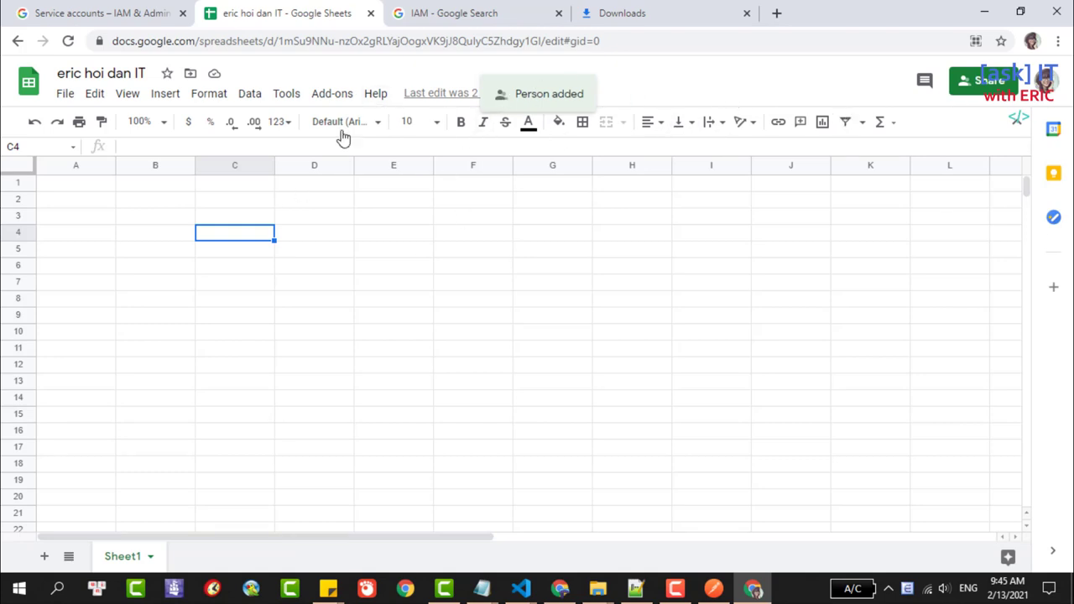
- Inspect the row 1 cells from A1 across to D1
click(67, 187)
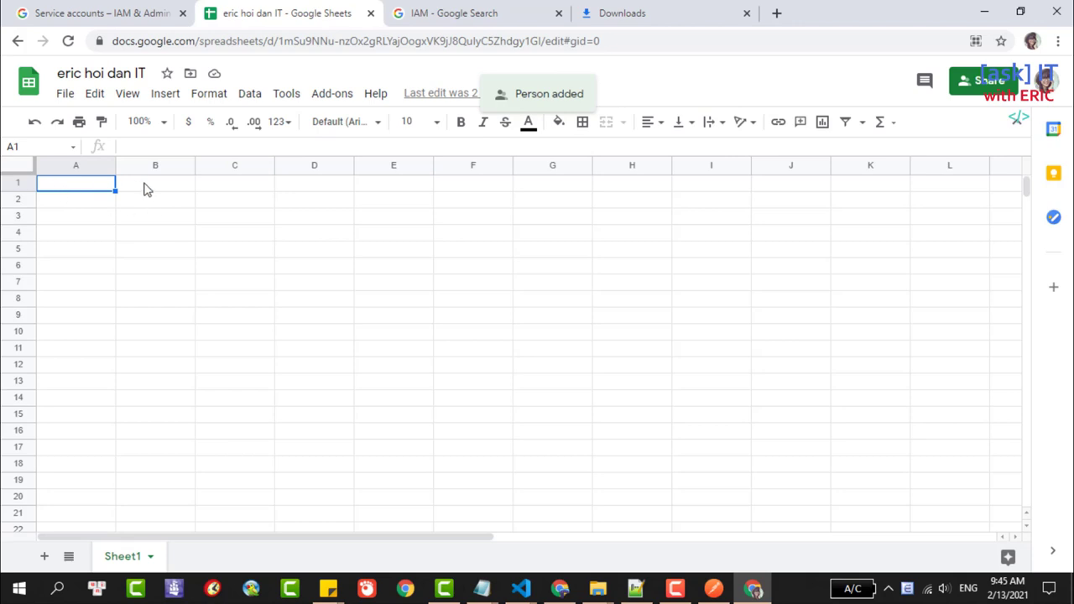
key(Right)
key(Right)
key(Right)
key(Home)
key(Right)
key(Right)
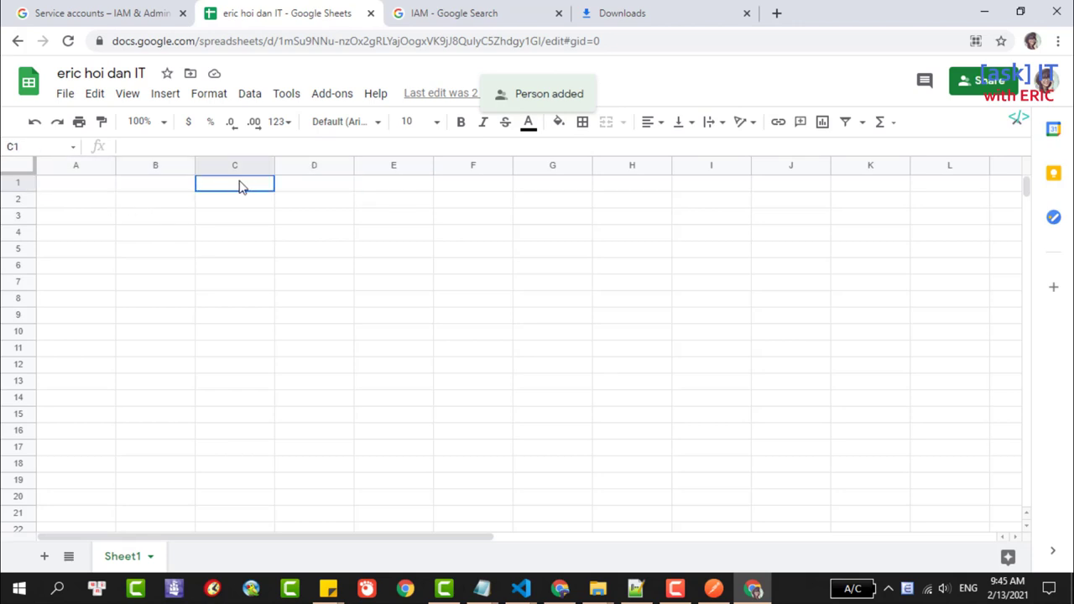
click(326, 186)
- Copy the A1:E1 headers from 'renamed doc' and paste them into A1 of 'eric hoi dan IT'
click(556, 590)
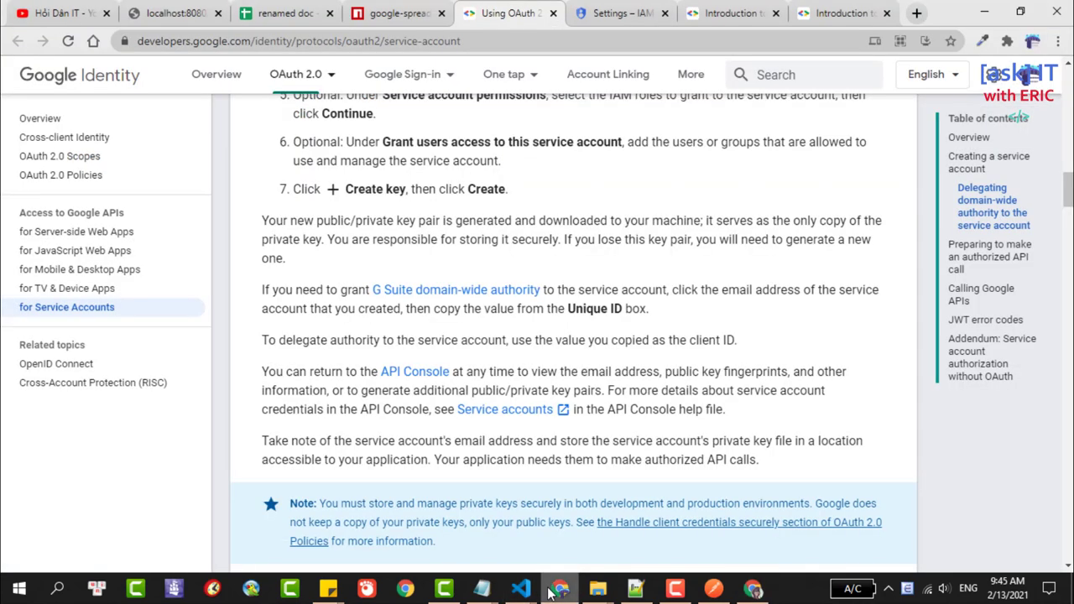
click(281, 13)
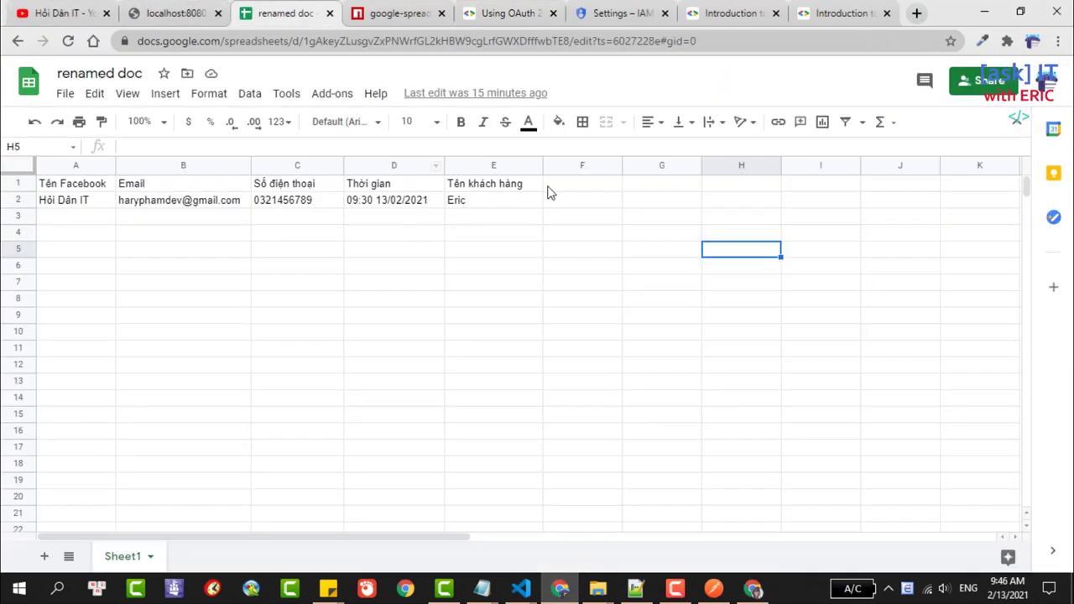
drag(538, 189, 82, 194)
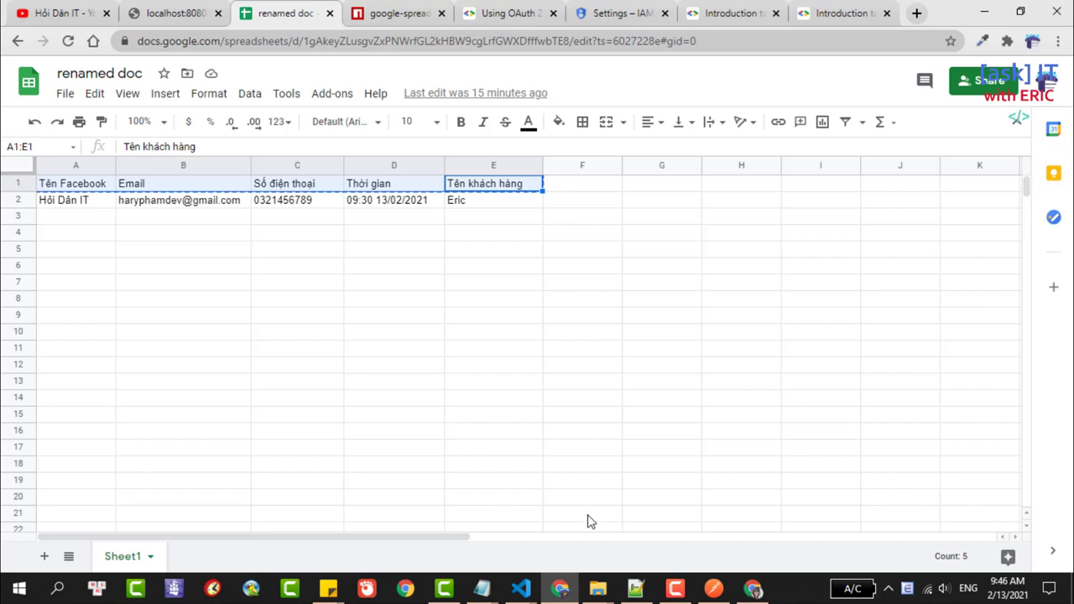
click(752, 587)
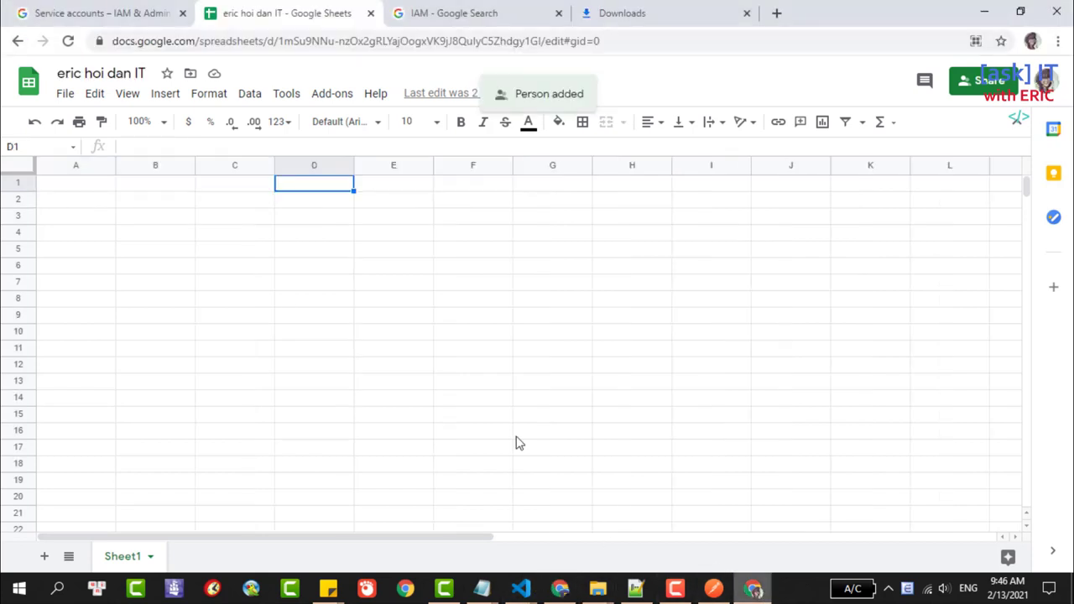
click(55, 190)
text(Tên Facebook	Email	Số điện thoại	Thời gian	Tên khách hàng)
click(314, 233)
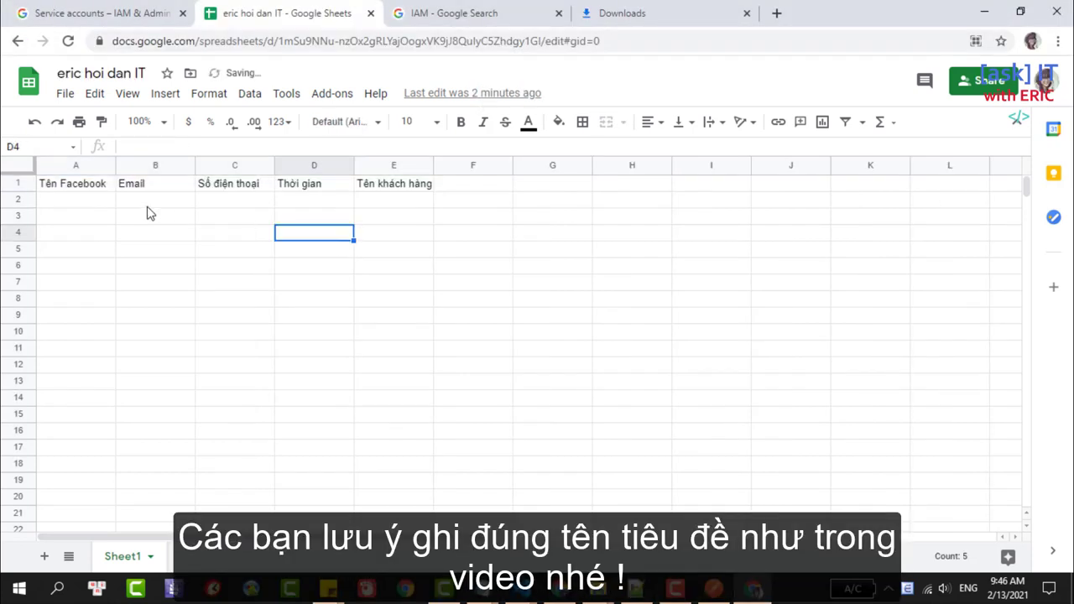
- Compare the addRow keys 'Tên Facebook' and 'Email' in the code with header cell A1 in the sheet
mouse_move(545, 588)
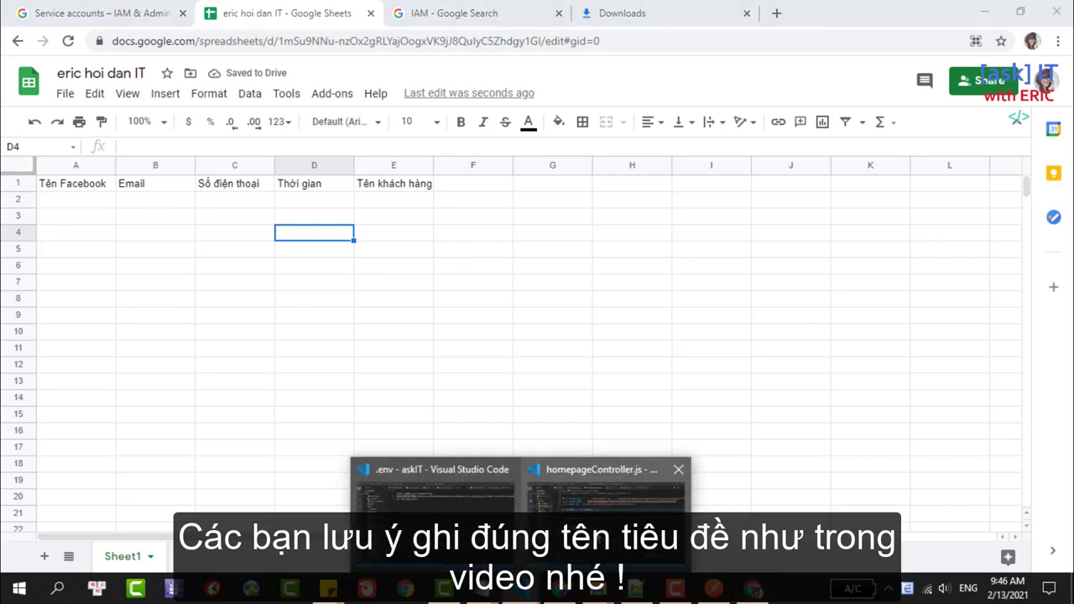
click(606, 475)
scroll(627, 261, down, 5)
scroll(326, 220, down, 2)
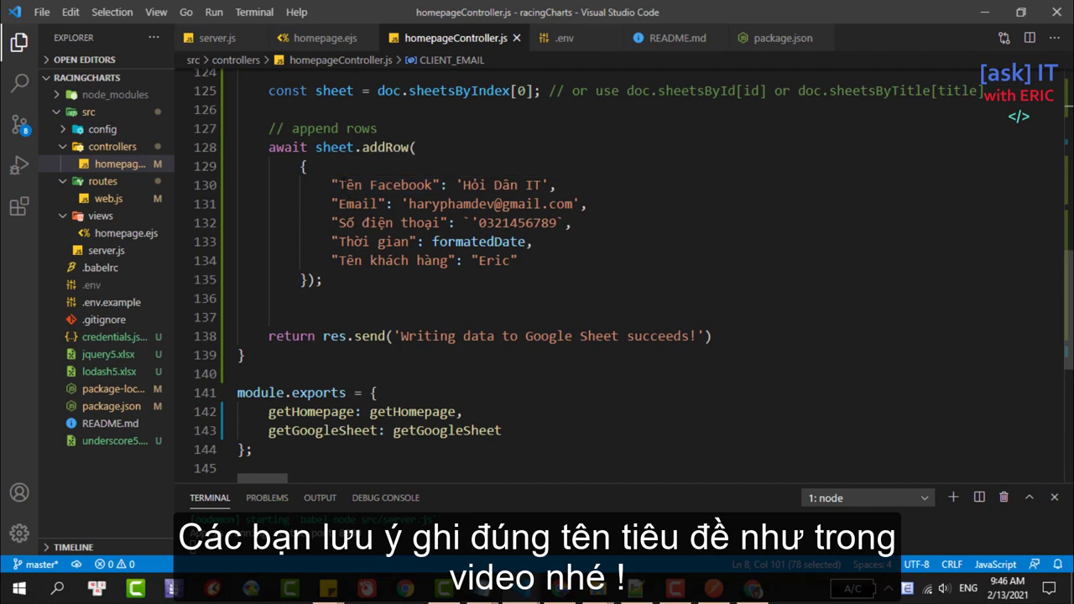
drag(339, 185, 430, 184)
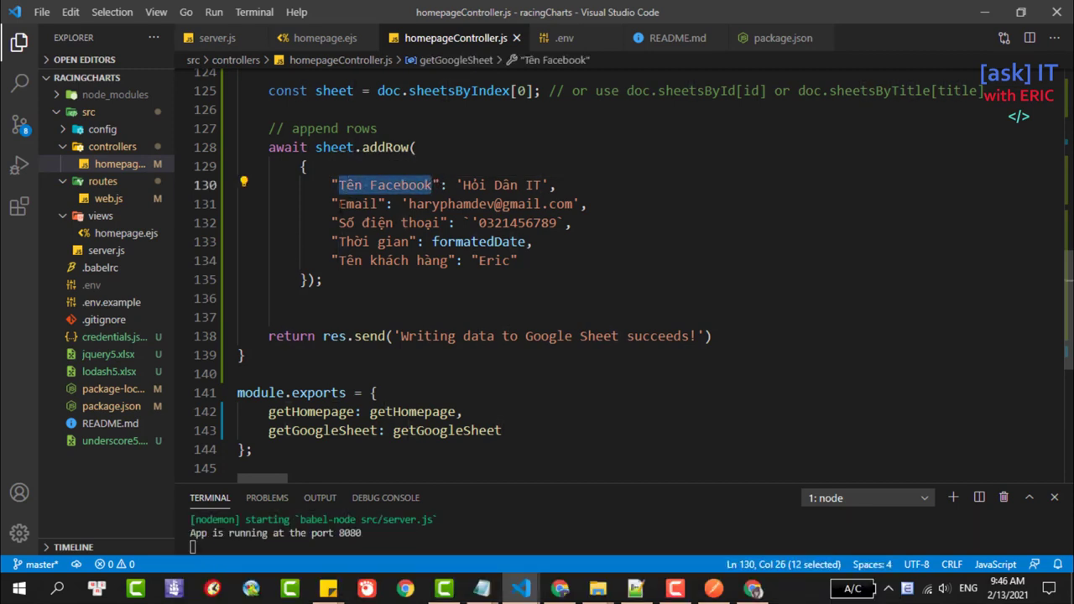
drag(339, 204, 379, 204)
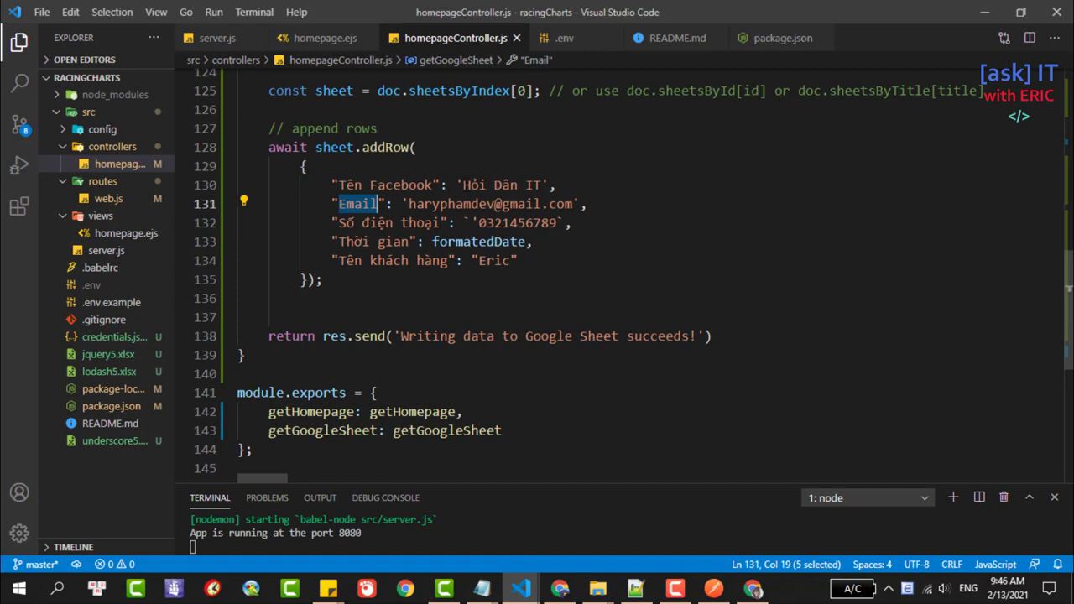
drag(463, 184, 547, 185)
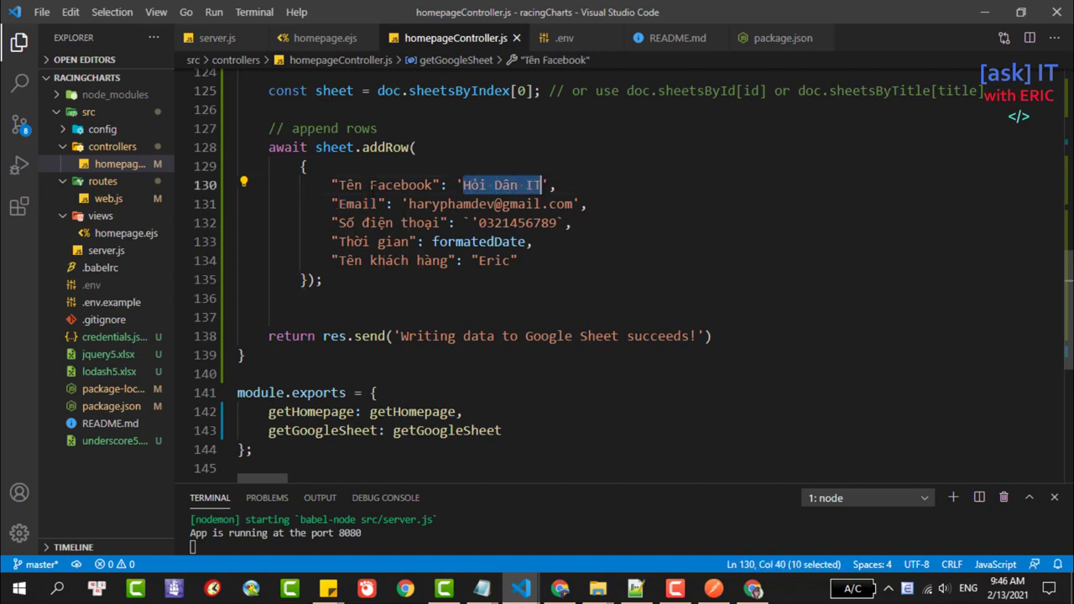
drag(339, 184, 547, 185)
drag(339, 184, 432, 185)
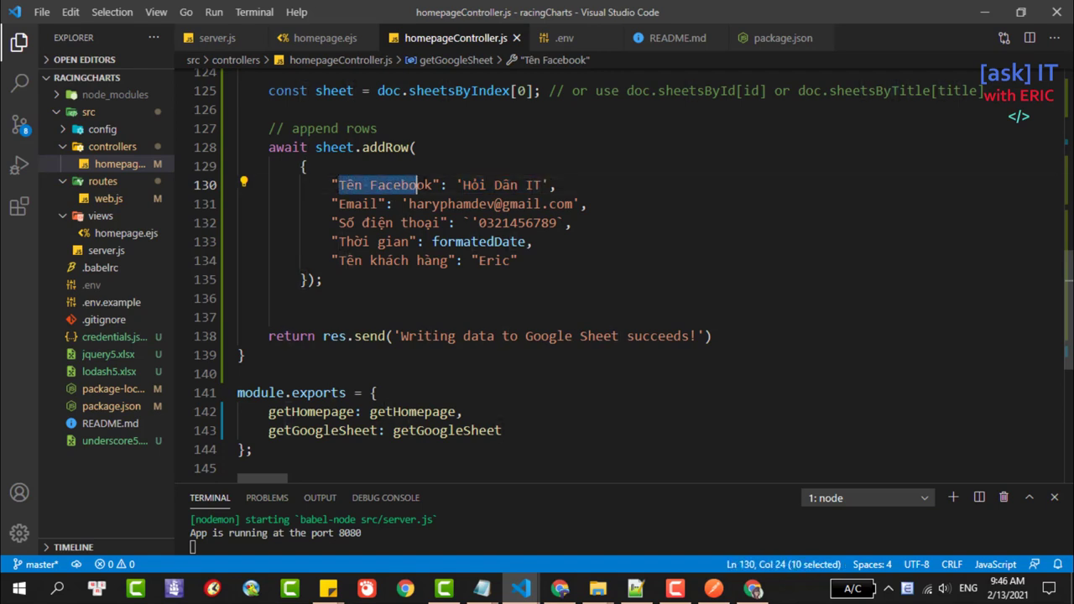
click(753, 588)
click(63, 191)
- Inspect cells B1, B2, D2, E2, D3 and B4 of the sheet
click(159, 201)
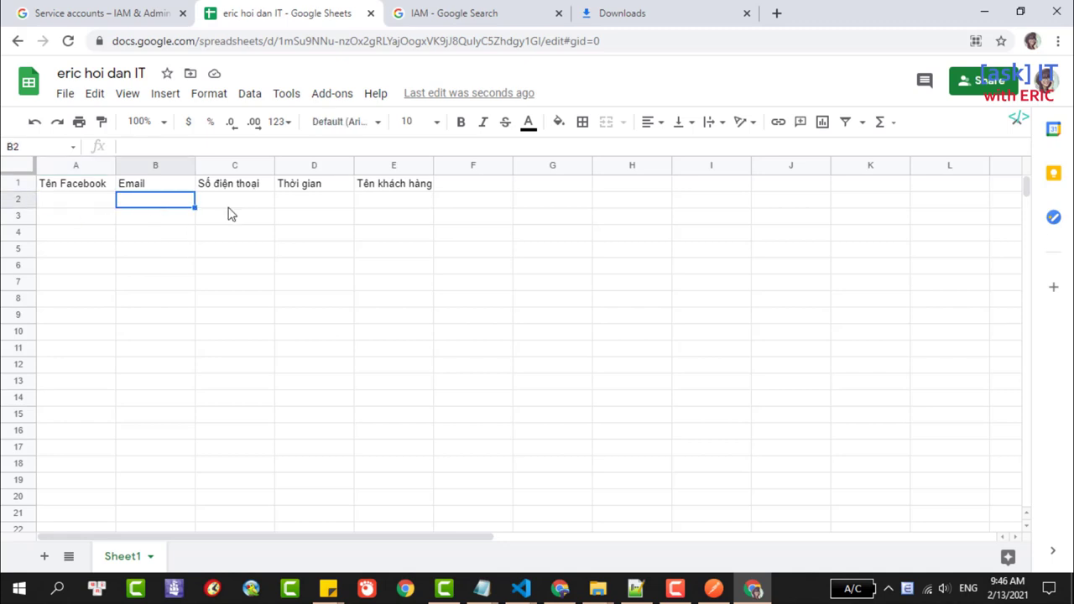
click(407, 203)
click(319, 217)
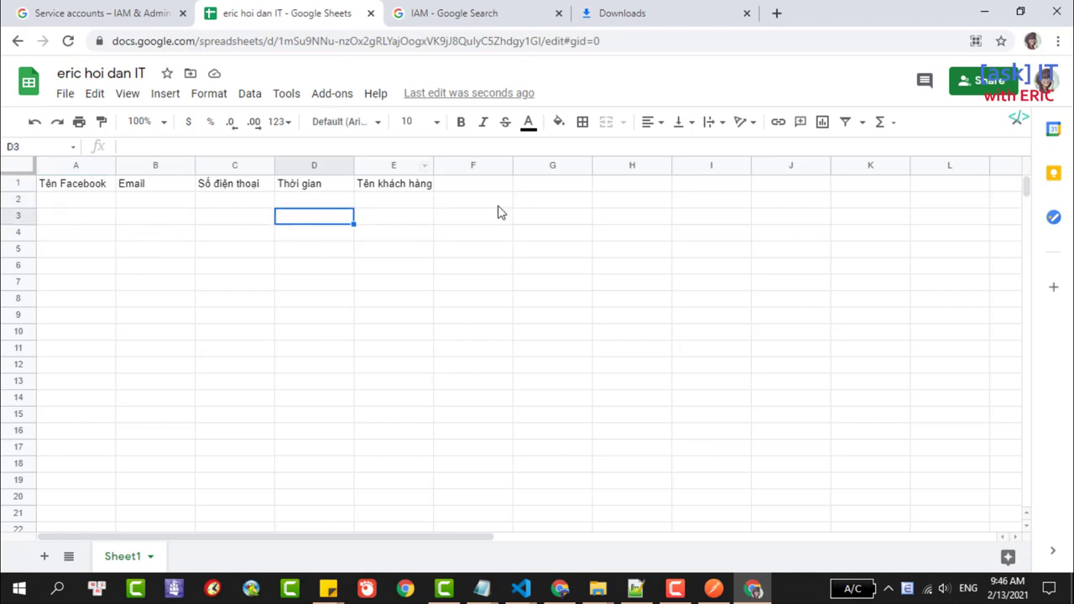
click(174, 235)
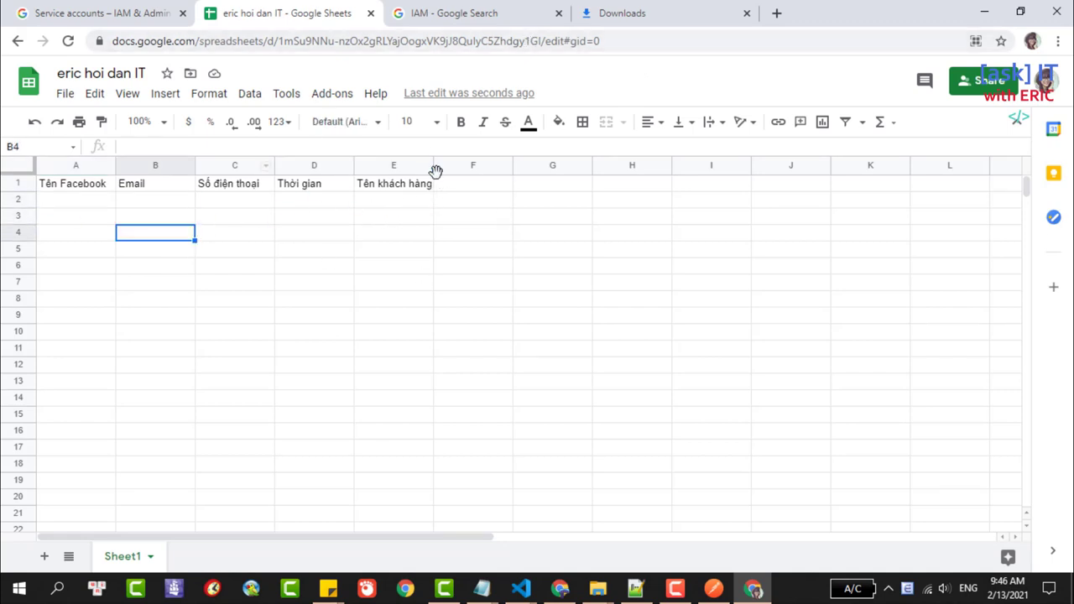
click(138, 184)
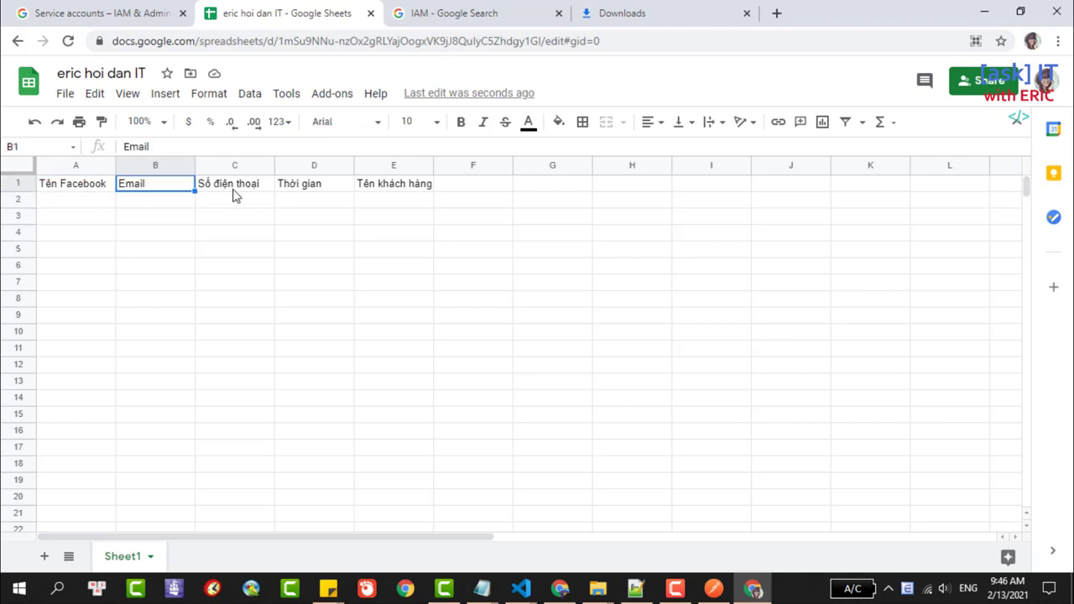
click(315, 201)
click(401, 203)
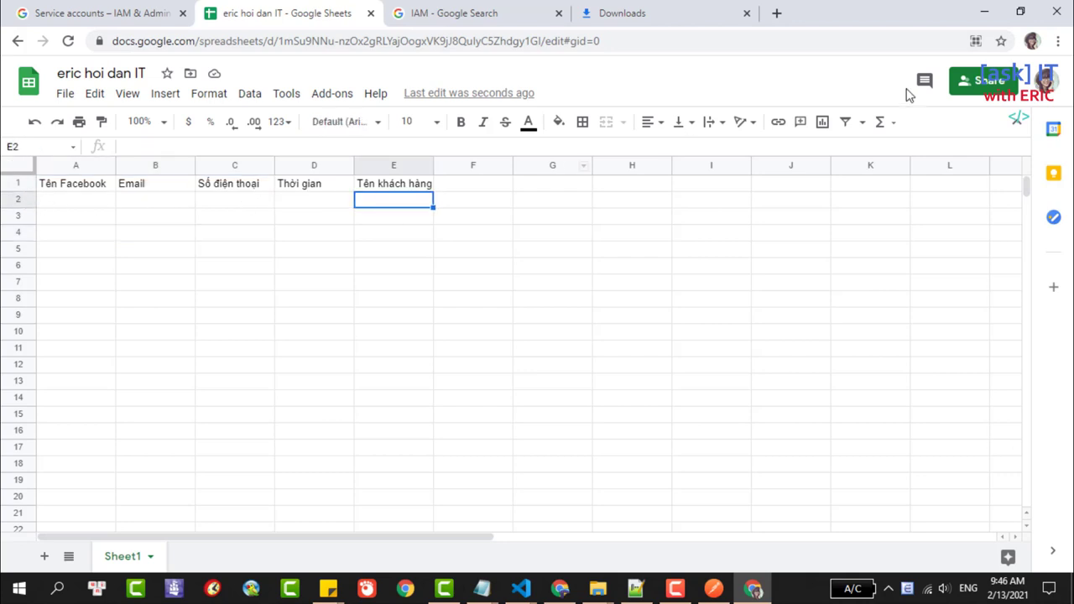
- Check the service account's access in Share, then return to VS Code with a taller terminal panel
click(997, 83)
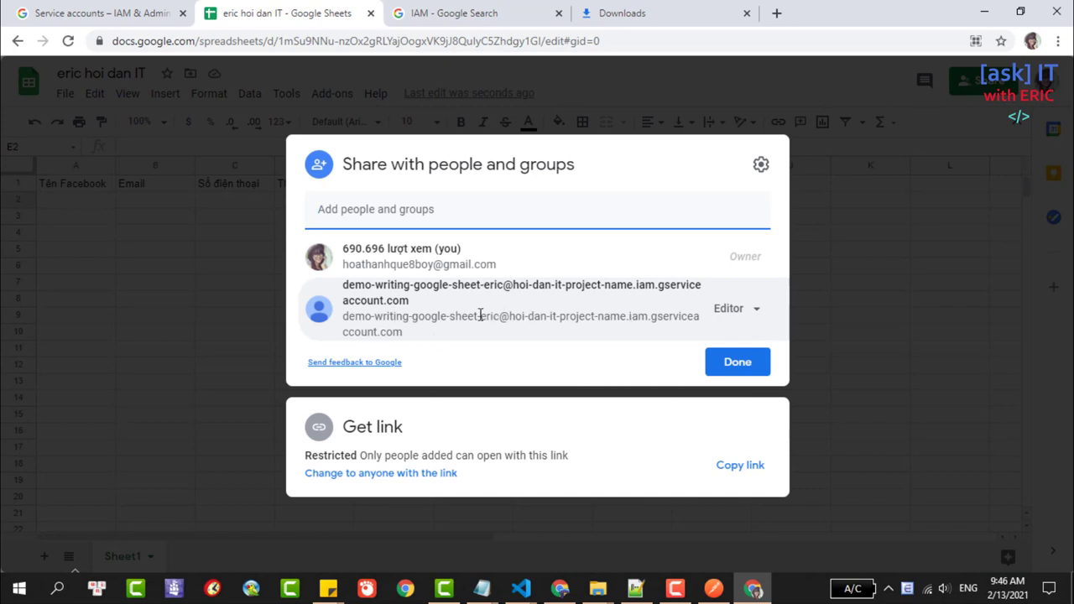
click(256, 344)
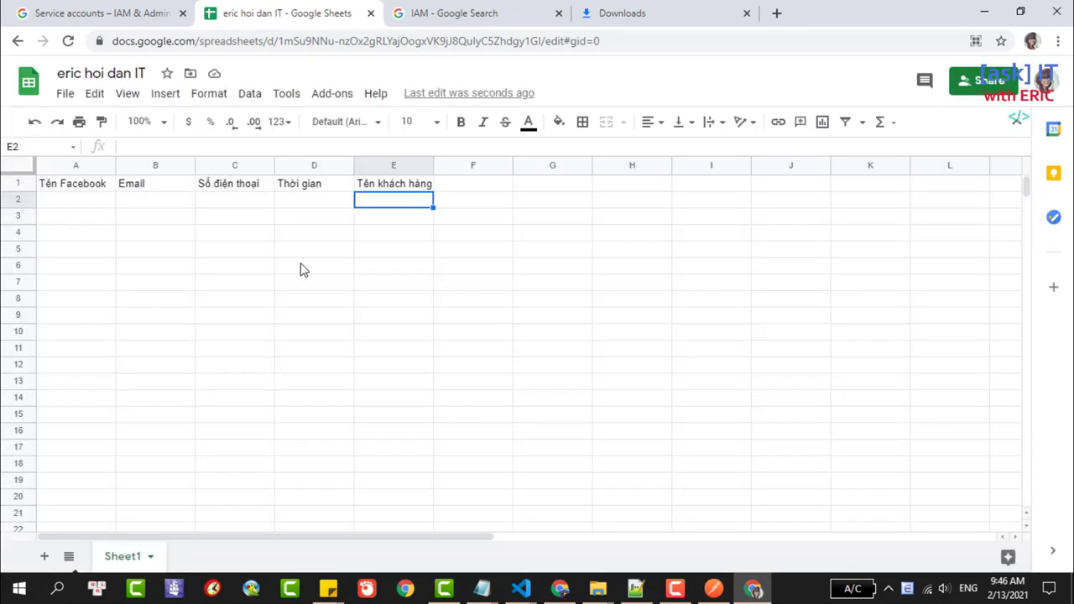
mouse_move(521, 589)
click(525, 487)
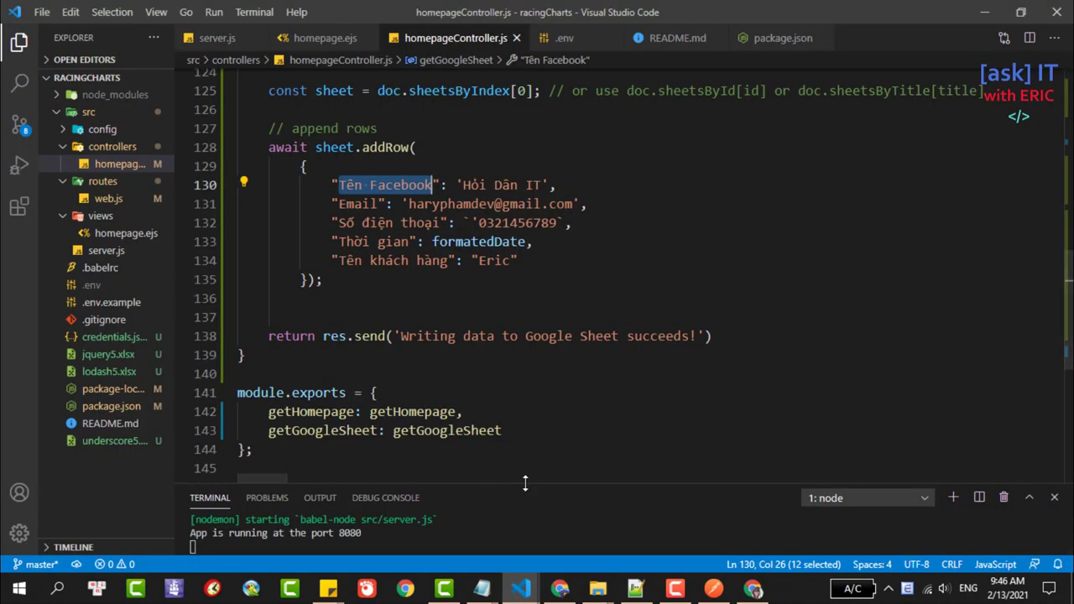
drag(520, 484, 579, 281)
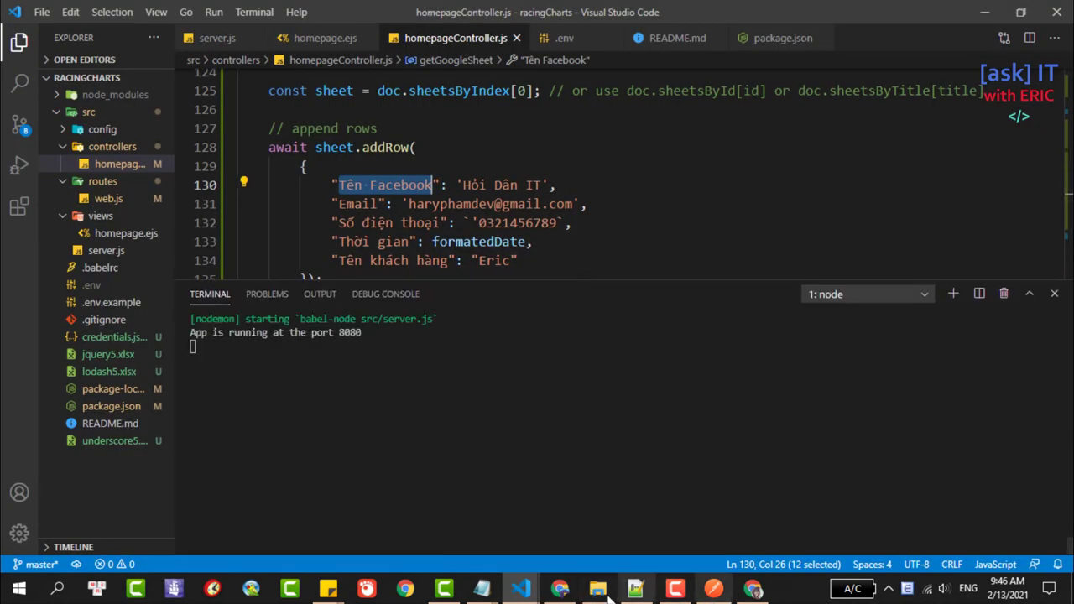
- Reload localhost:8080/excel so it reports 'Writing data to Google Sheet succeeds!'
click(559, 588)
click(84, 12)
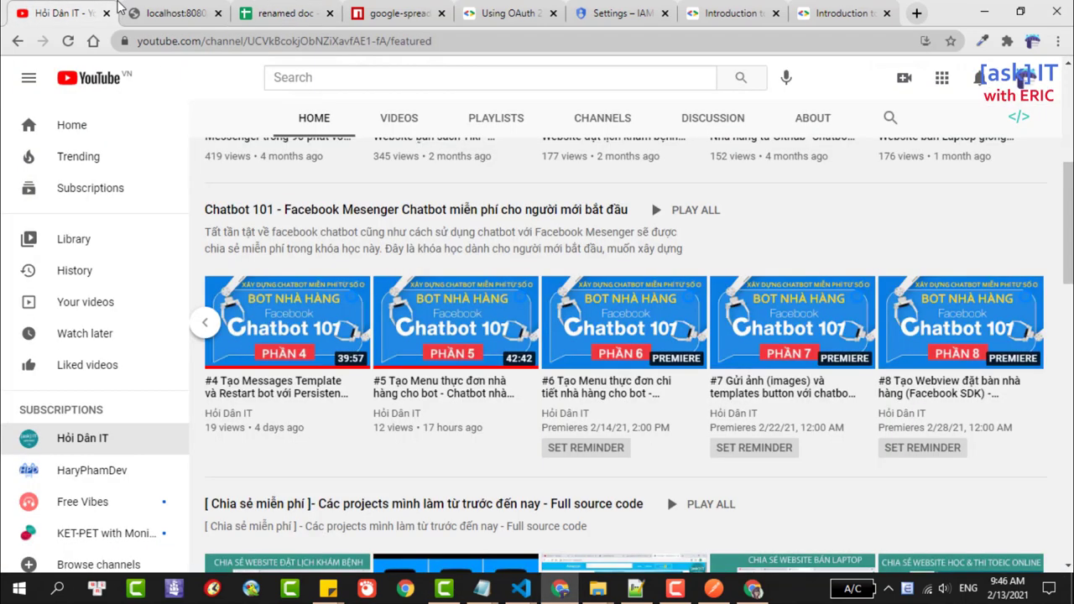
click(135, 12)
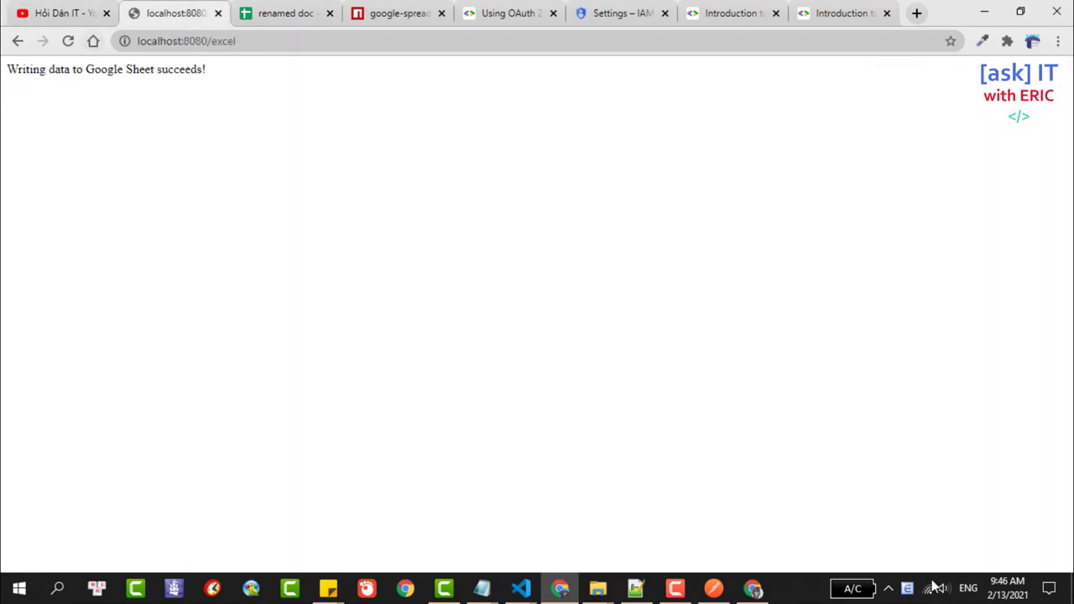
click(753, 588)
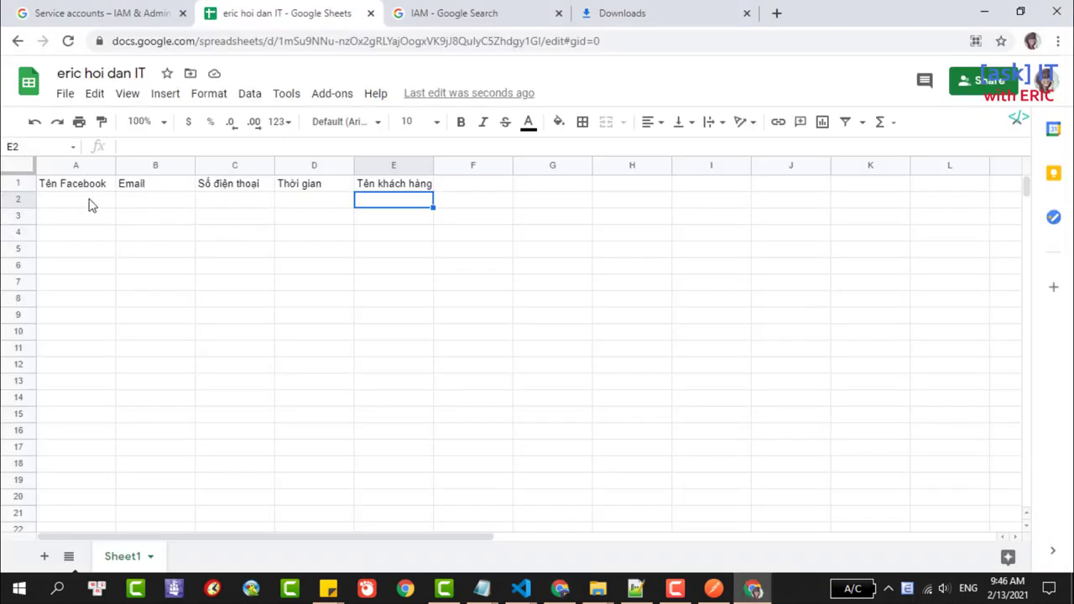
click(559, 588)
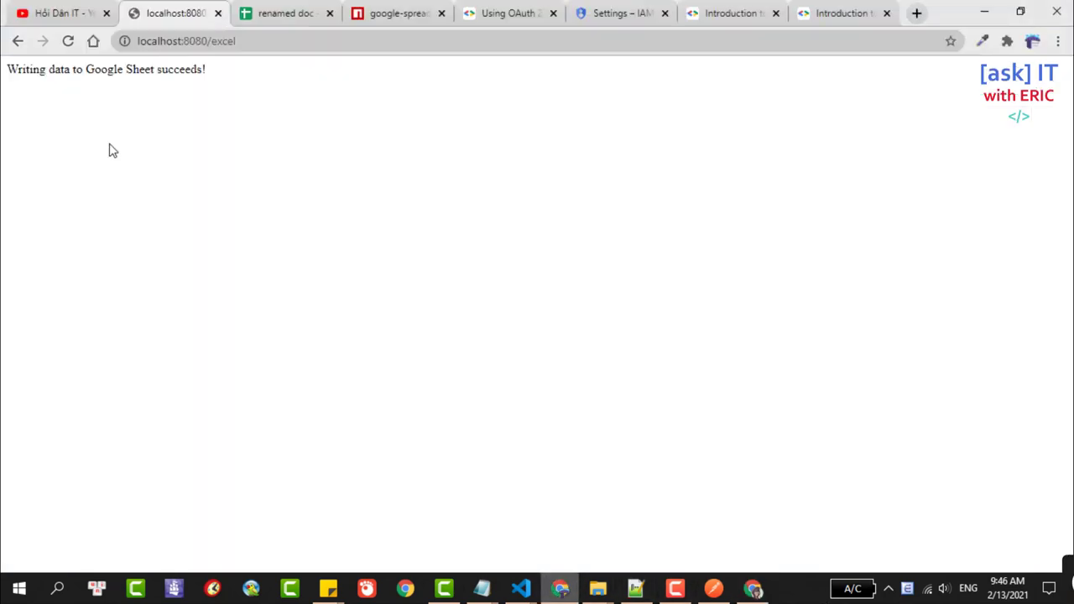
click(68, 42)
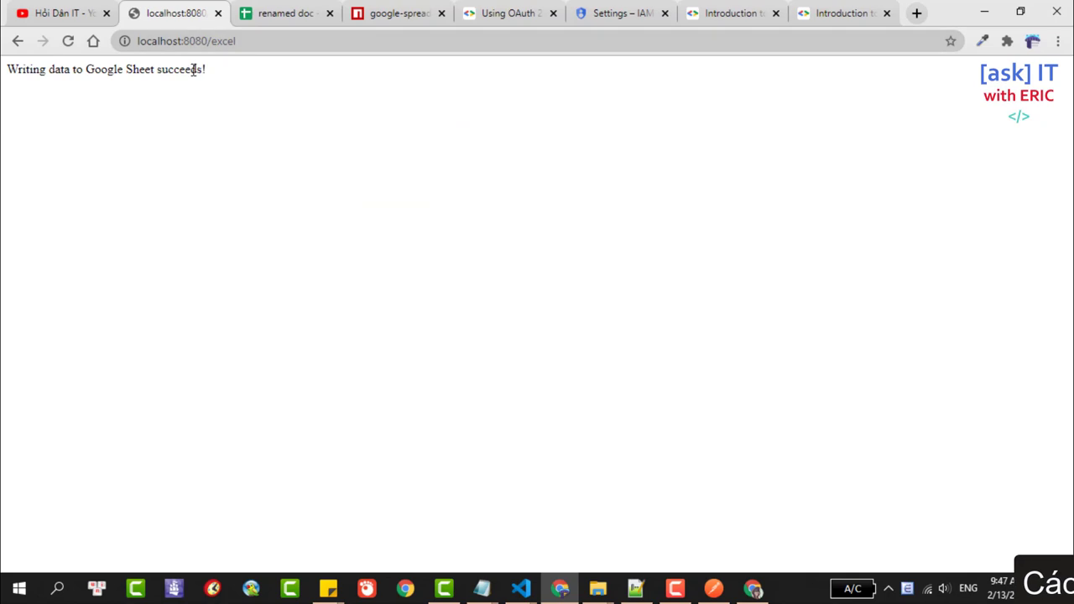
mouse_move(521, 588)
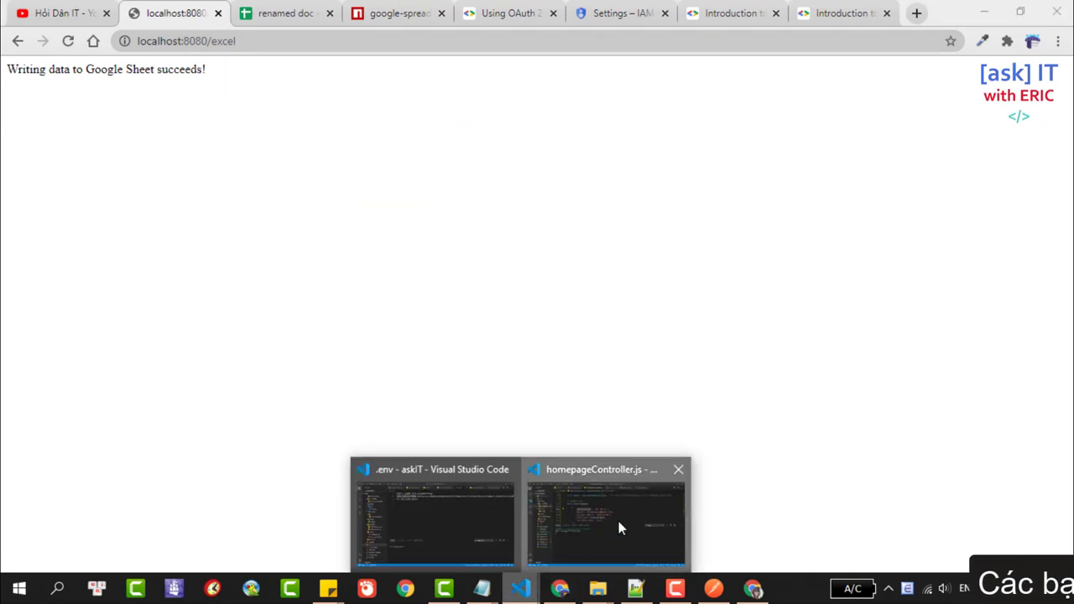
click(619, 521)
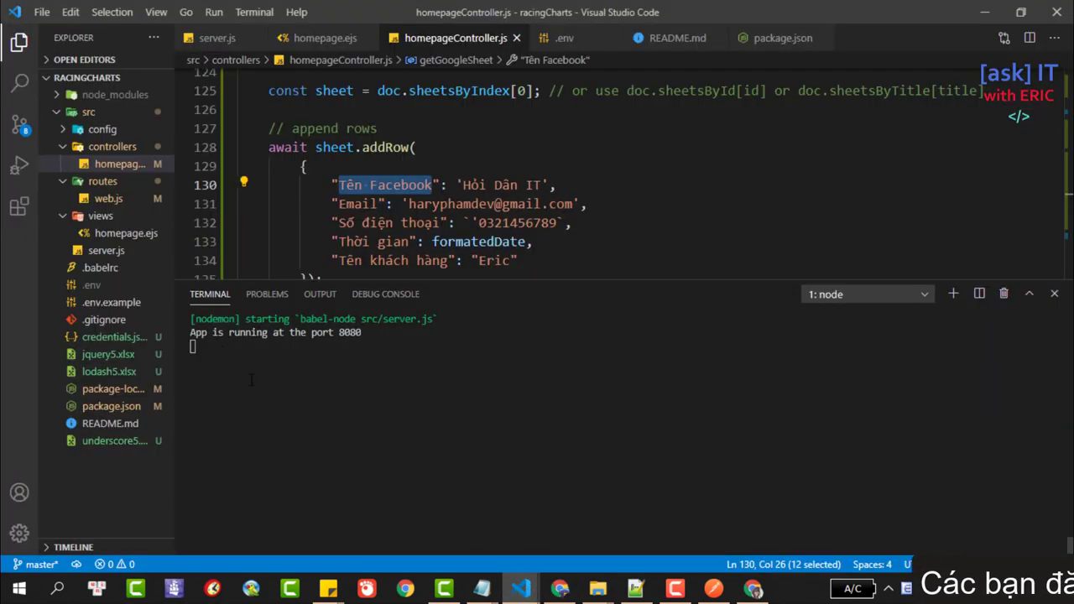
- Widen columns A and D so row 2 shows fully, including the 09:47 13/02/2021 timestamp
click(753, 590)
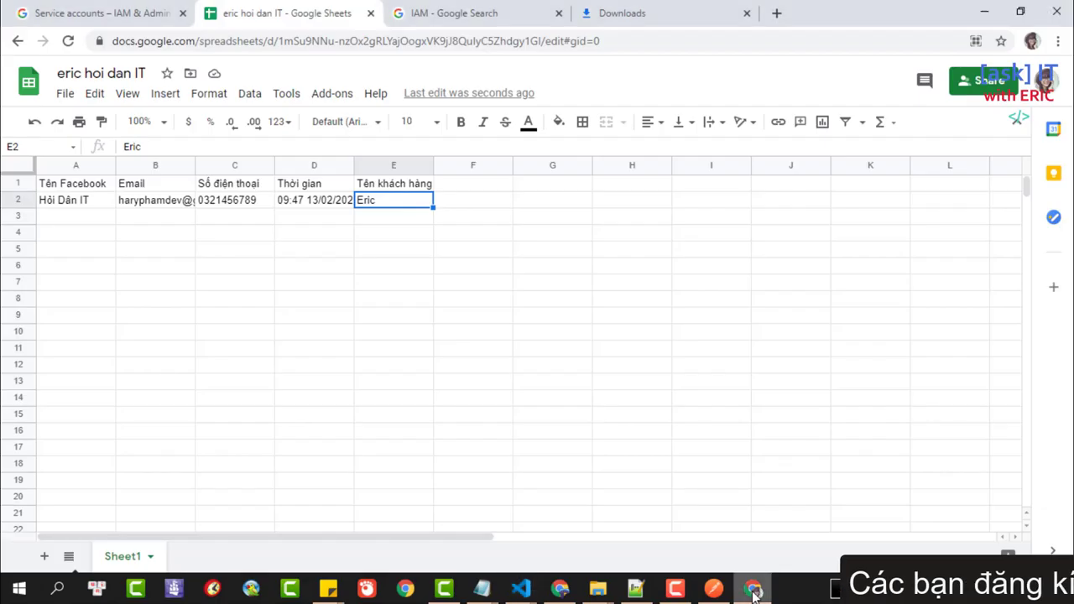
mouse_move(384, 201)
mouse_down()
mouse_move(48, 188)
mouse_move(48, 201)
mouse_up()
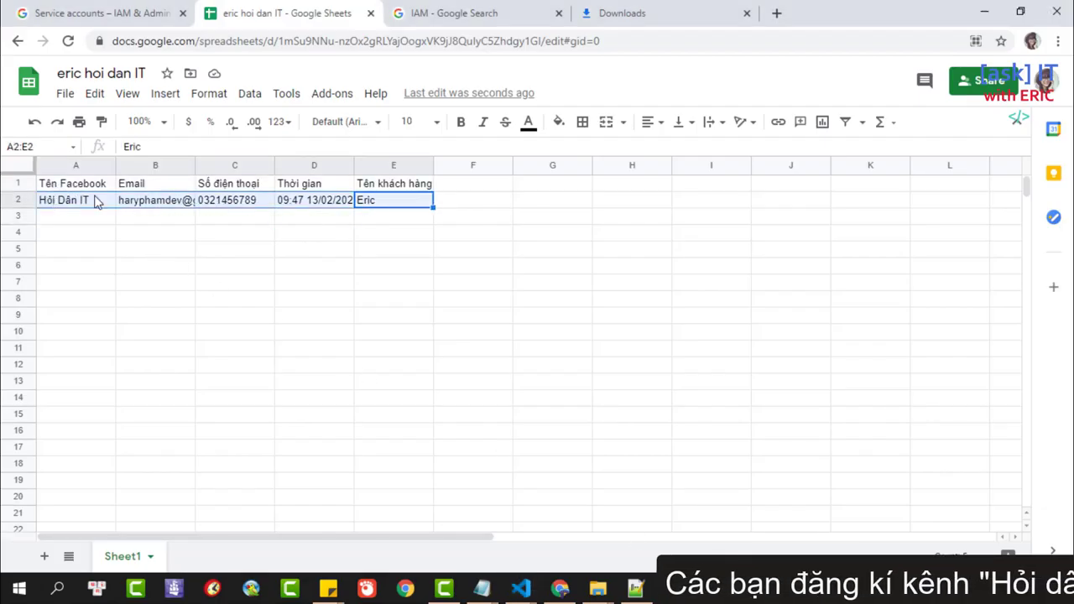
click(53, 204)
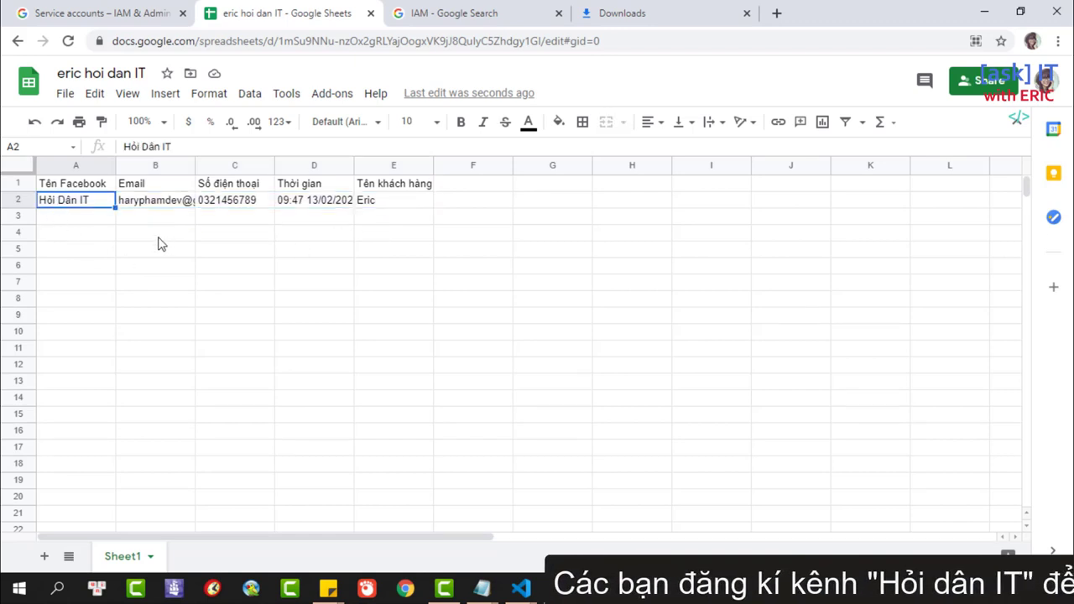
mouse_move(129, 210)
click(94, 218)
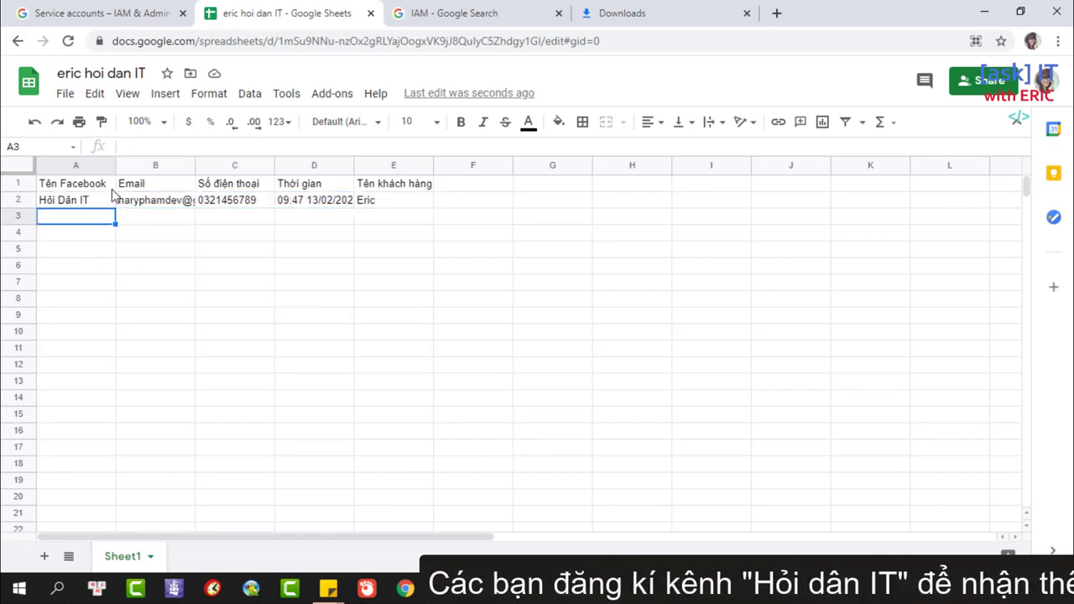
drag(128, 170, 130, 165)
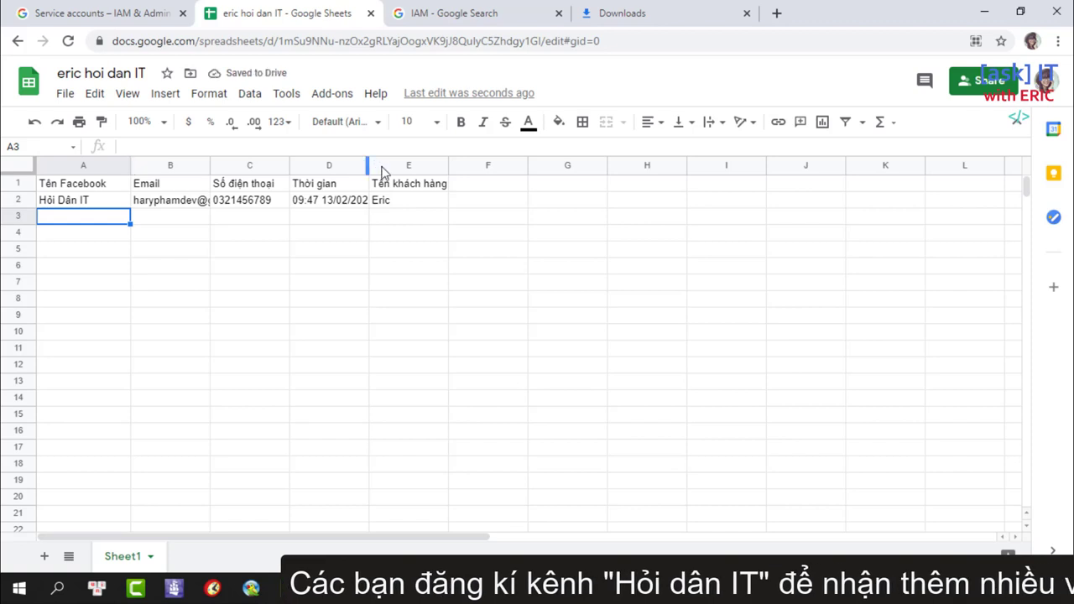
drag(368, 165, 385, 165)
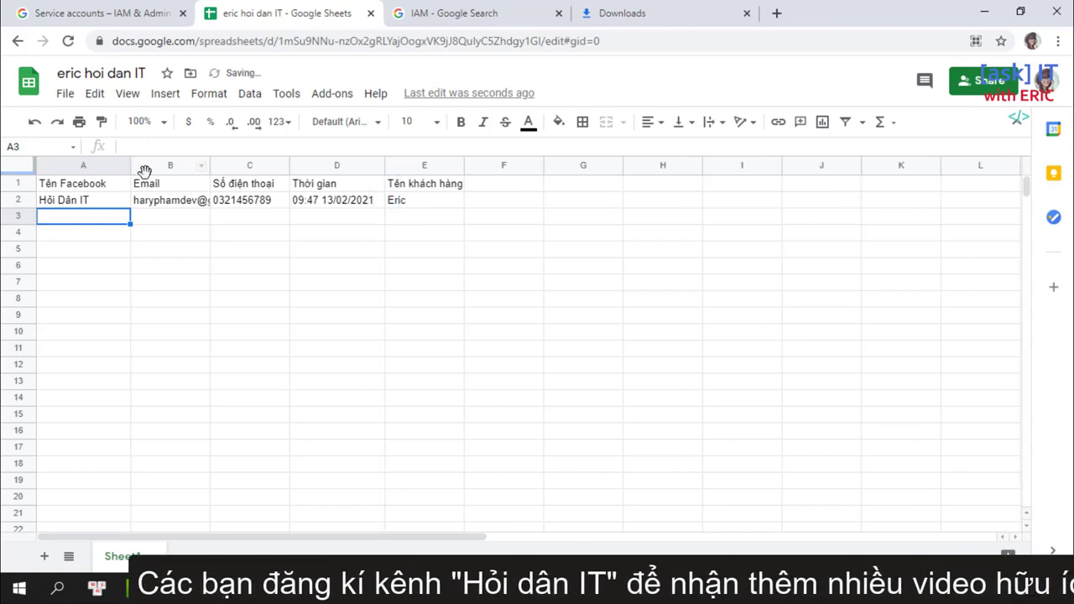
mouse_move(147, 201)
click(503, 462)
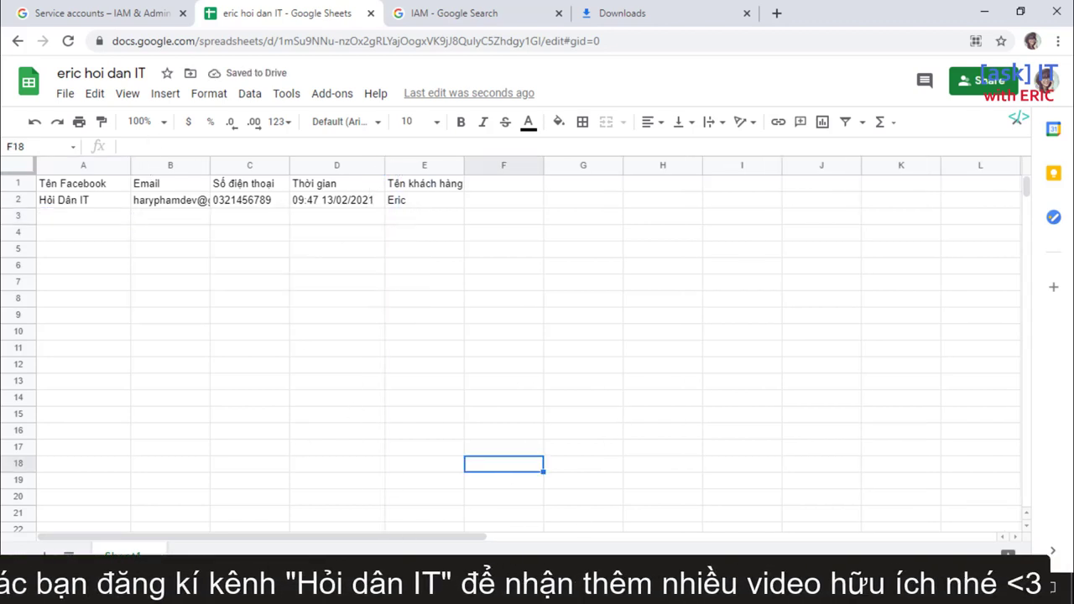
mouse_move(520, 588)
click(592, 527)
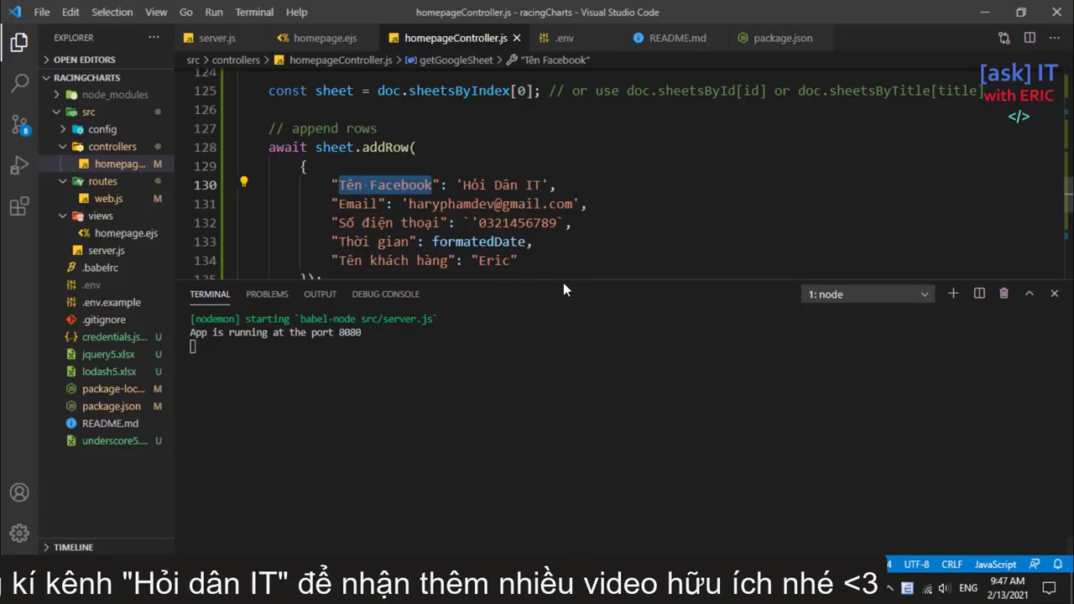
- Select the controller's success-message return line, then bring the 'eric hoi dan IT' sheet forward
scroll(552, 315, down, 2)
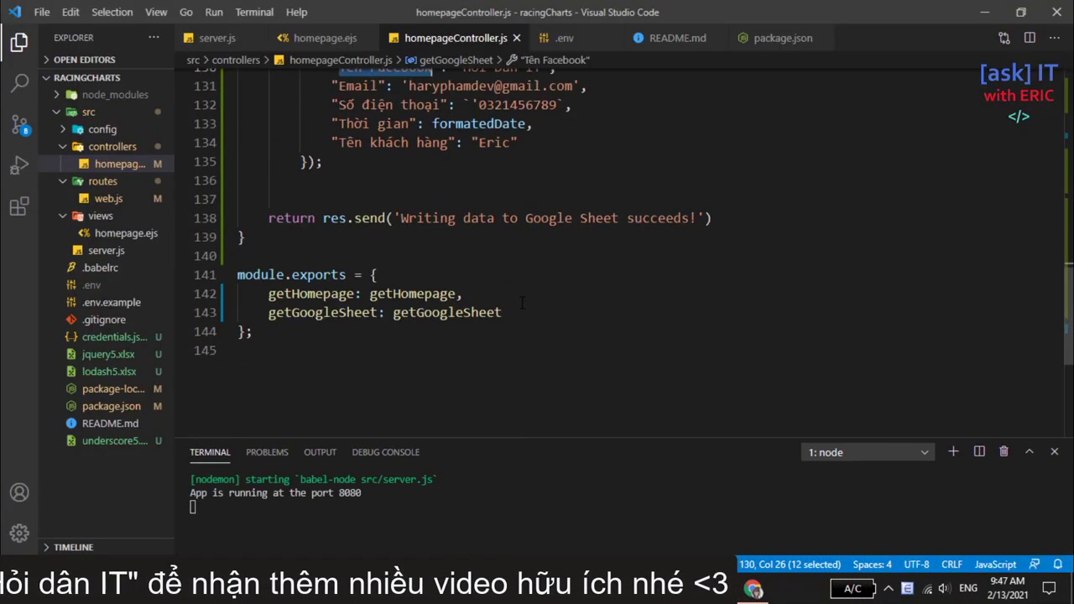
triple_click(452, 218)
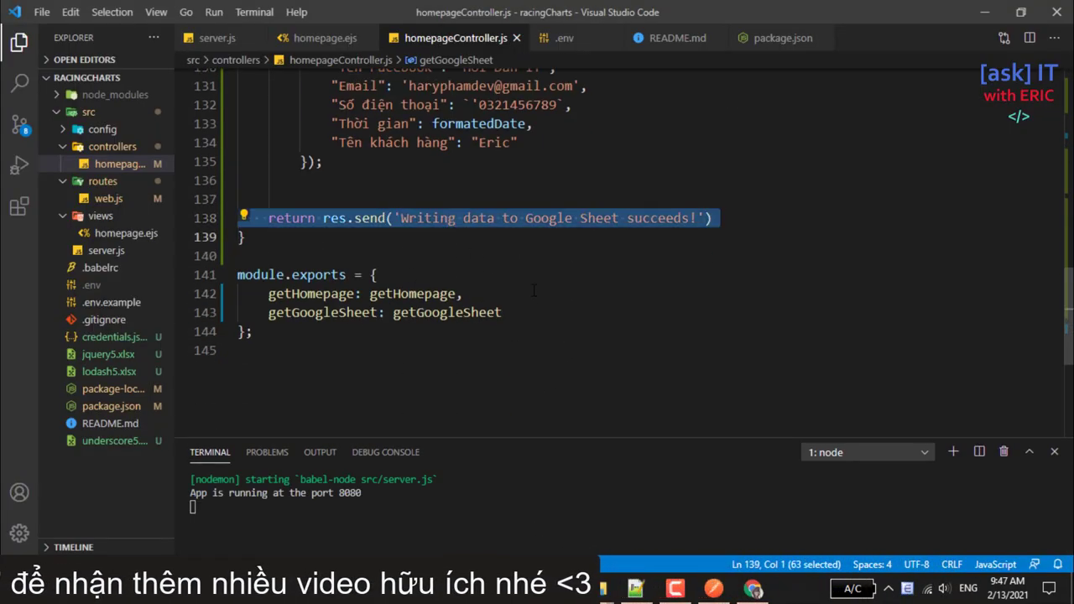
scroll(534, 280, up, 3)
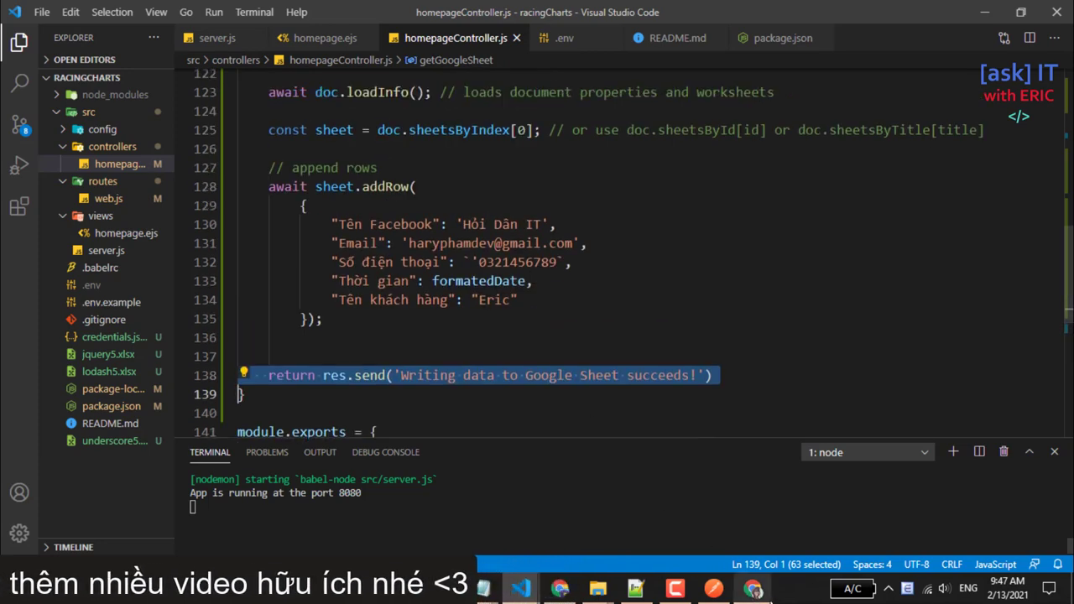
mouse_move(753, 589)
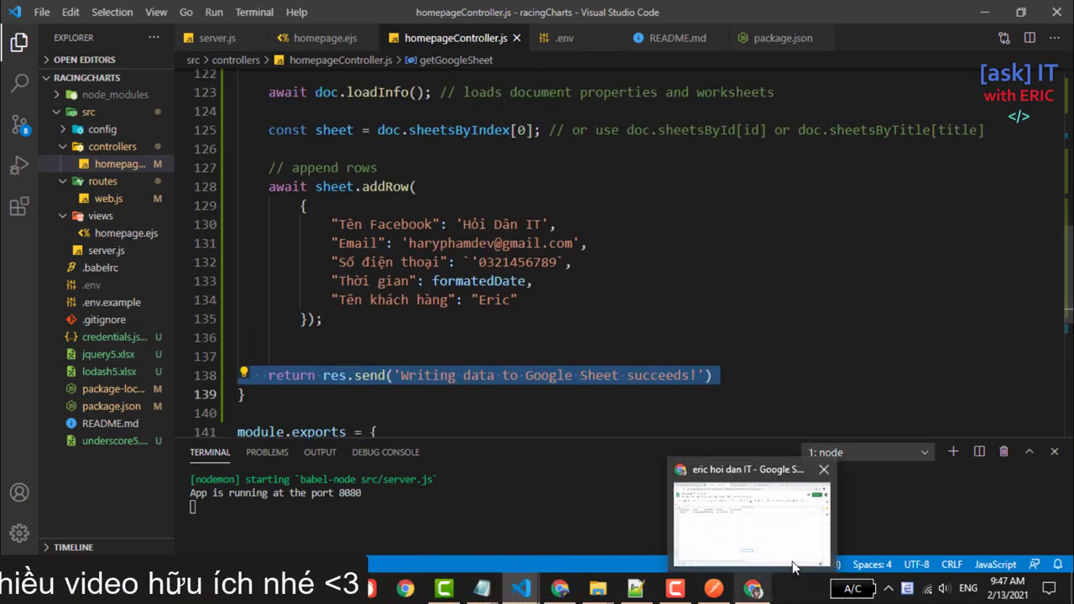
click(751, 516)
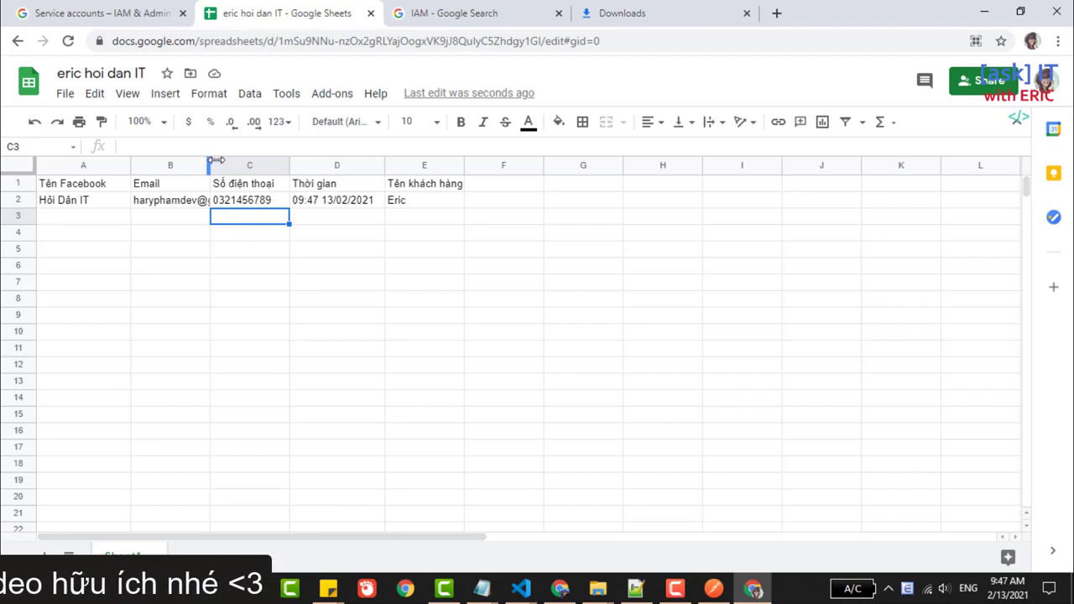
- Widen the Email column, then reload localhost:8080/excel to append a second row
drag(209, 165, 261, 167)
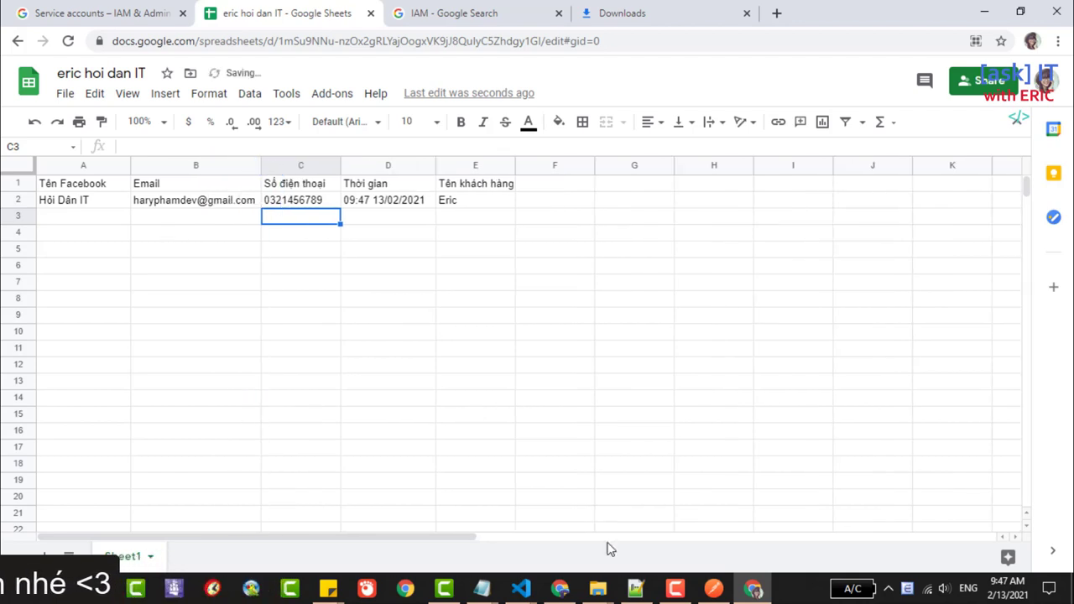
click(560, 589)
click(67, 39)
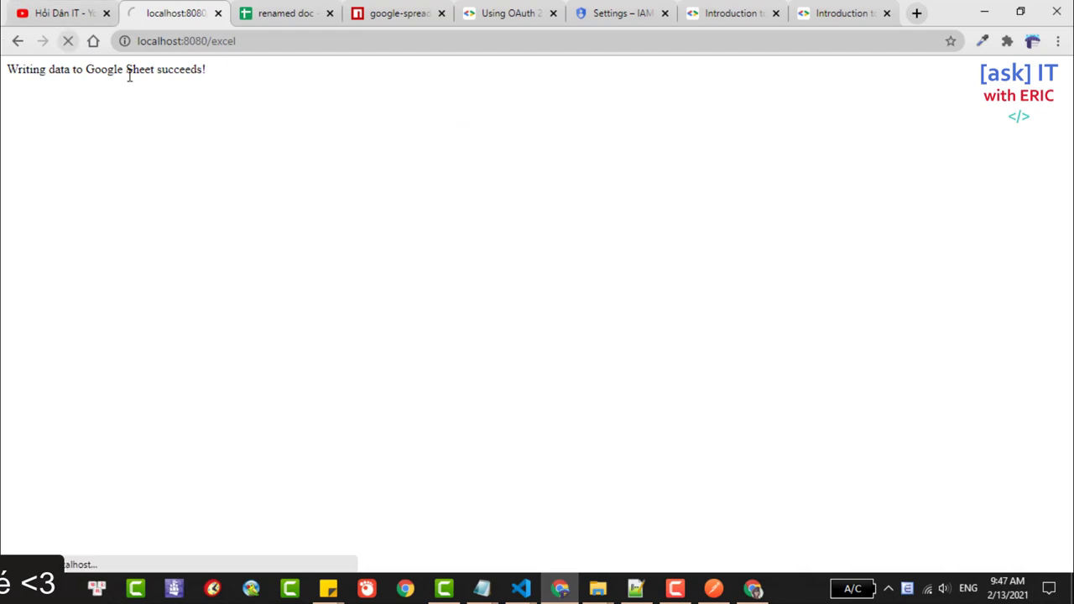
click(753, 588)
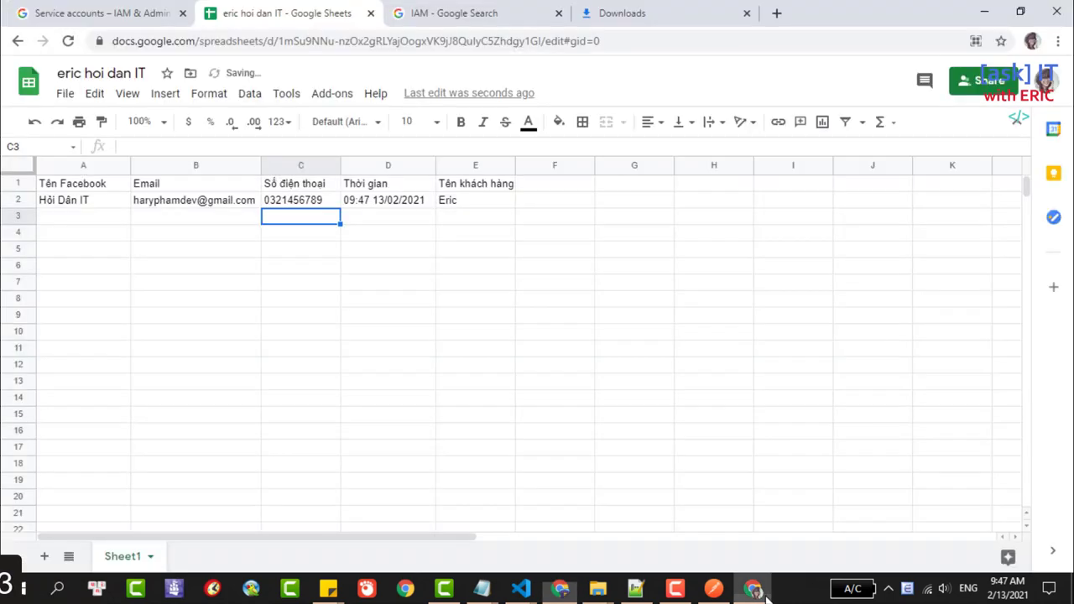
click(46, 218)
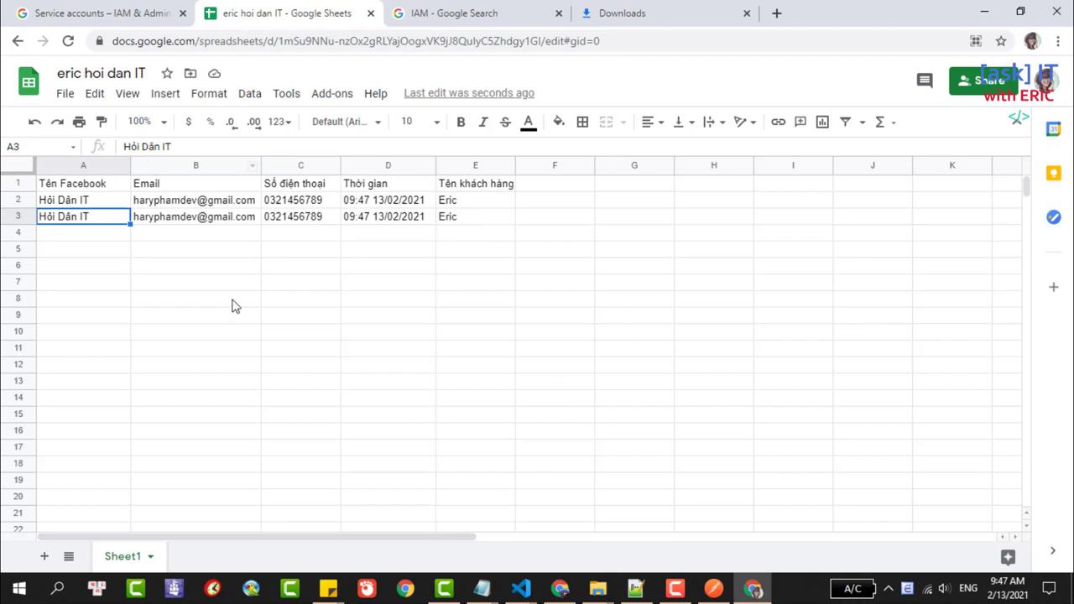
click(216, 253)
- Highlight the new row 3, mark the empty row 4, and check the system clock
drag(495, 225, 65, 218)
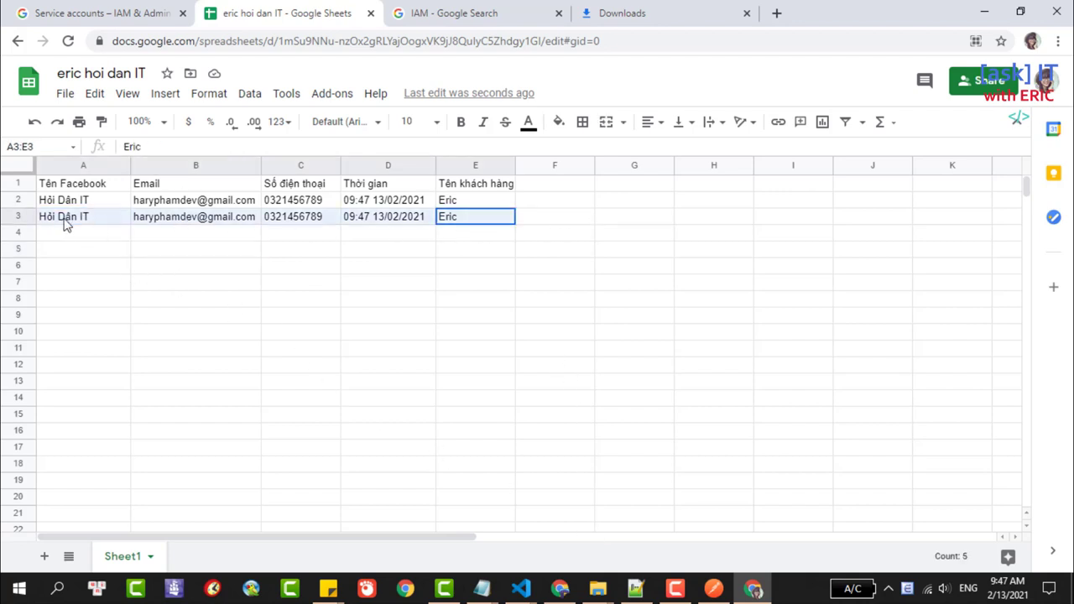
click(50, 235)
drag(171, 240, 496, 240)
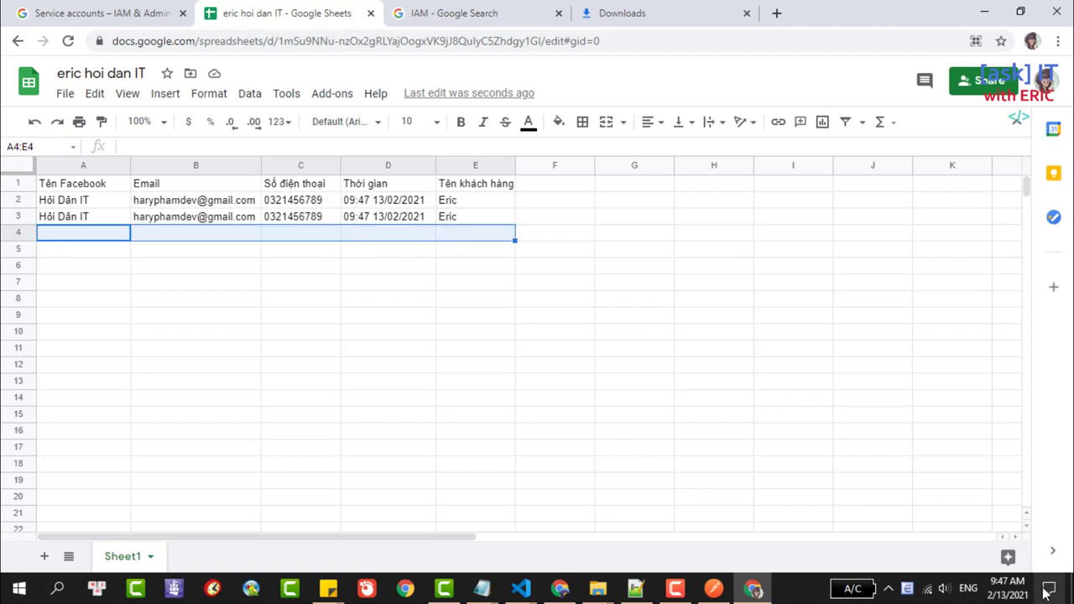
click(1007, 593)
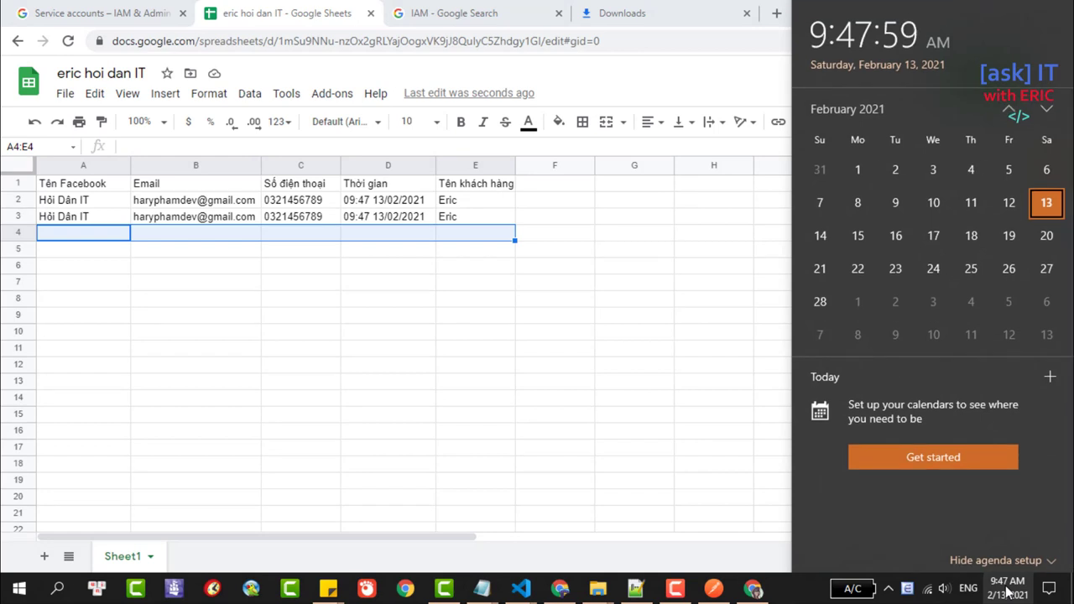
click(1007, 592)
click(359, 235)
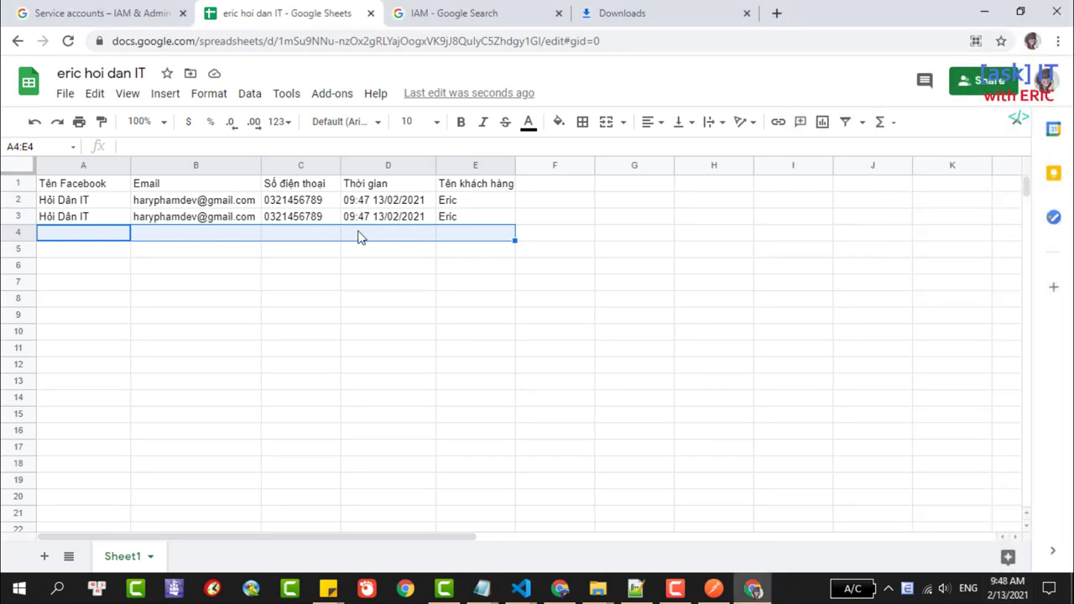
- Reload localhost:8080/excel to append a third row, then return to the Google Sheet
click(571, 597)
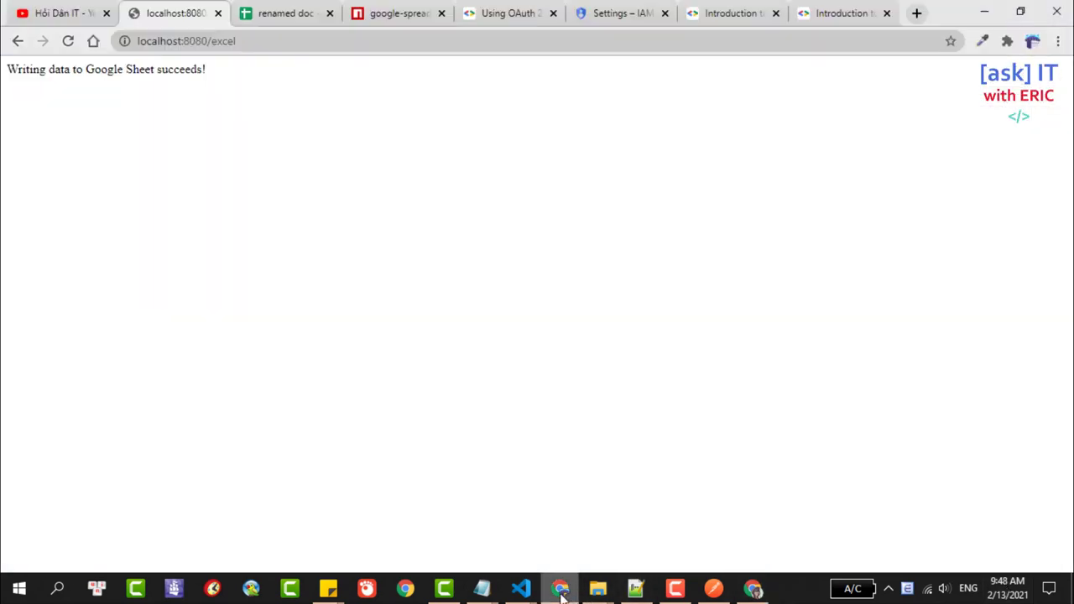
click(65, 44)
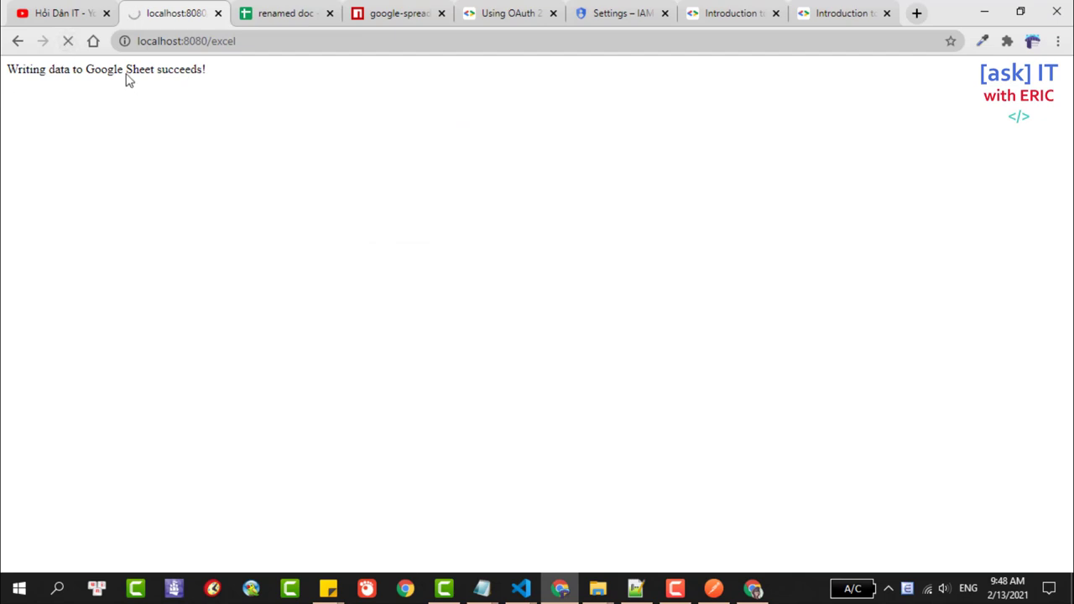
click(753, 590)
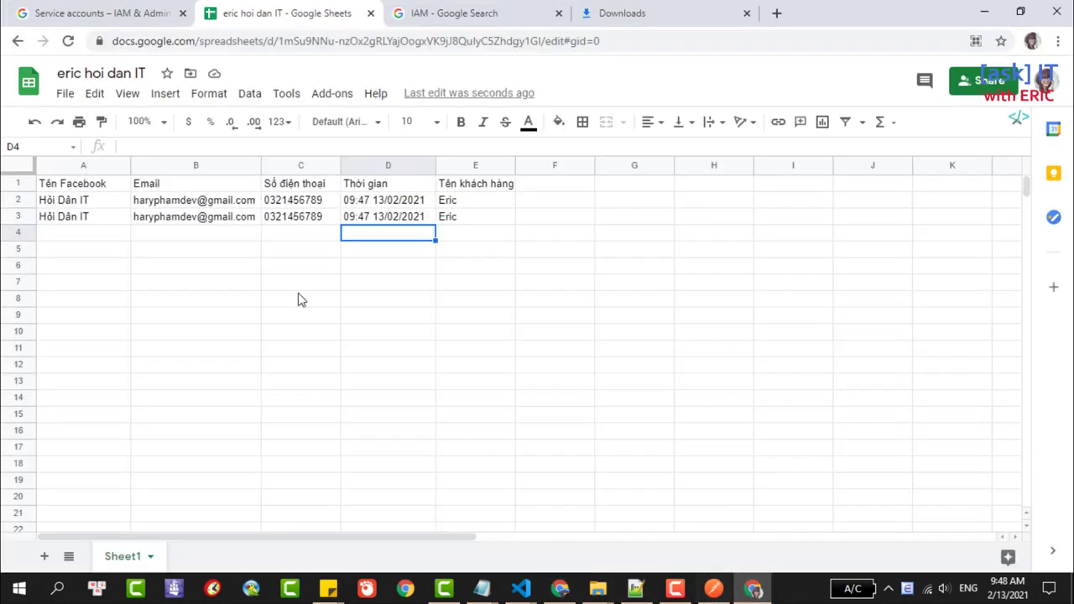
- Select and compare the three data rows A2:E4 under the header
click(18, 234)
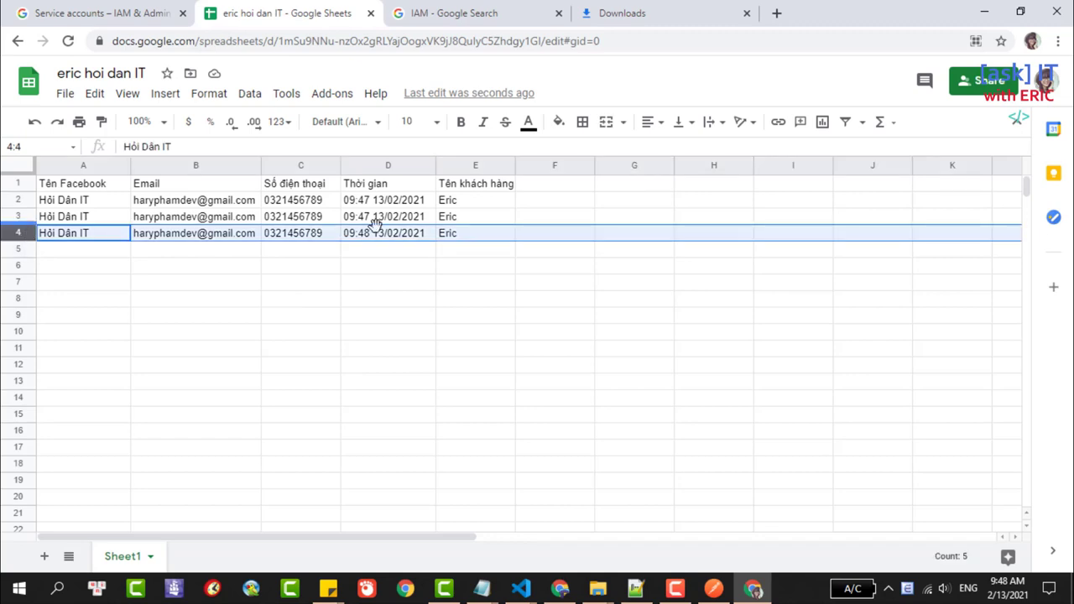
drag(496, 233, 38, 214)
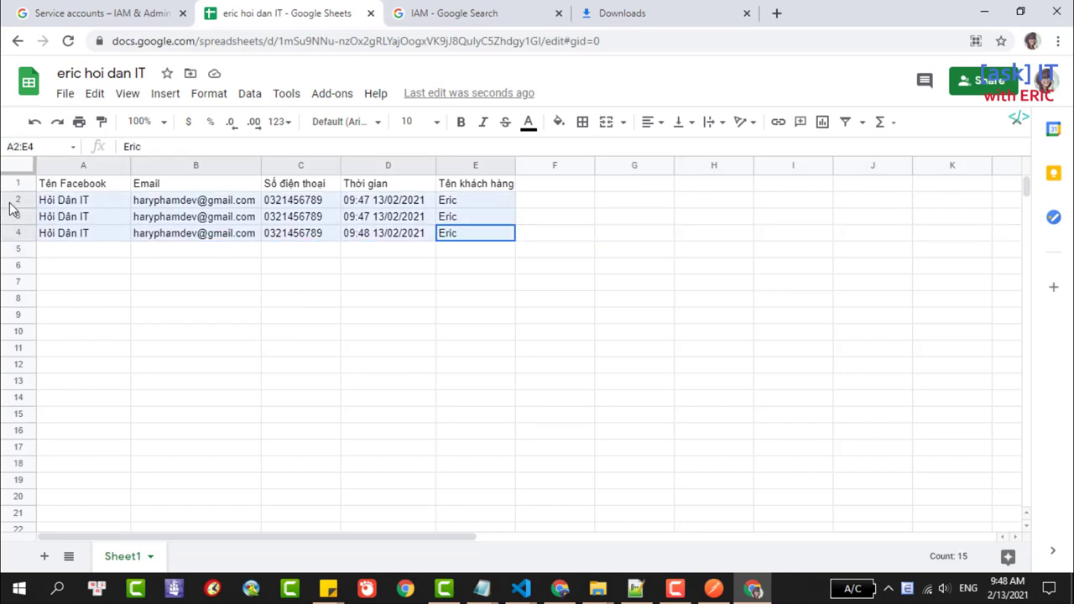
click(256, 264)
click(19, 218)
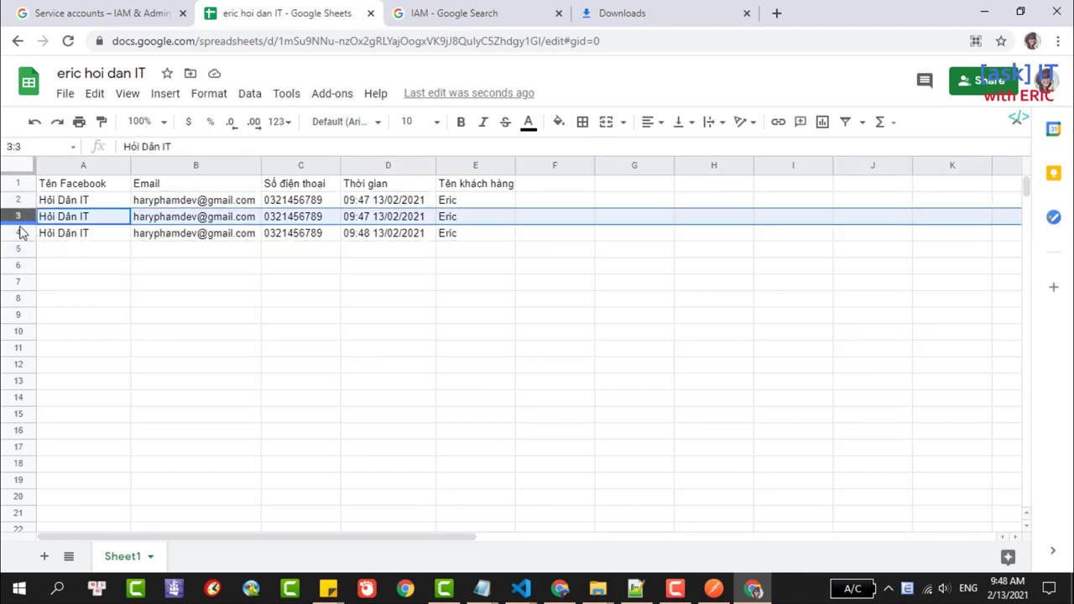
click(18, 233)
click(189, 251)
click(54, 254)
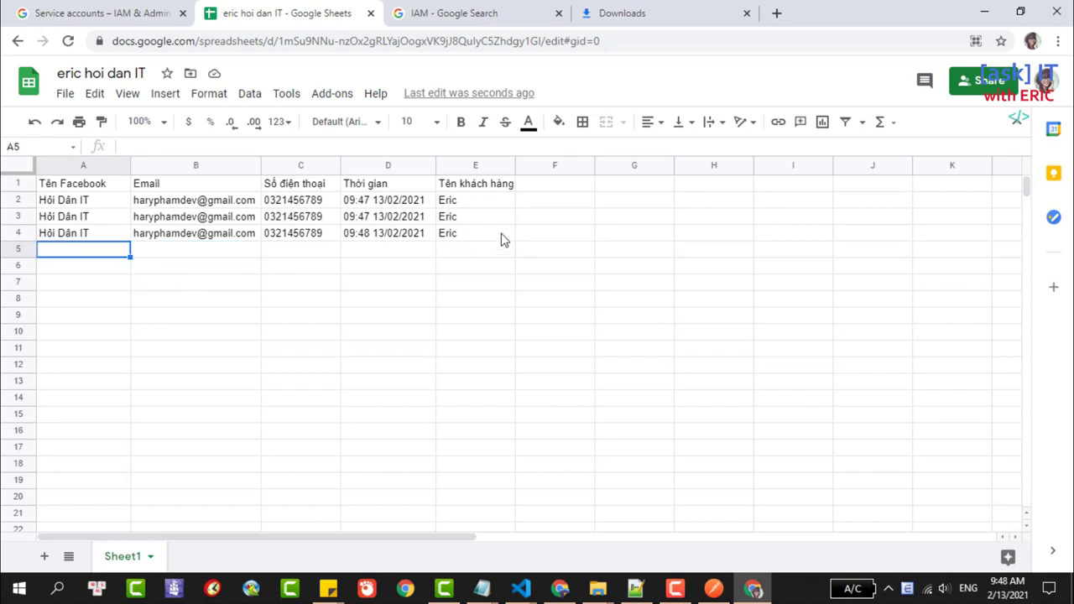
- Compare rows 3 and 4, confirming row 4 is stamped 09:48 13/02/2021
drag(501, 235, 16, 215)
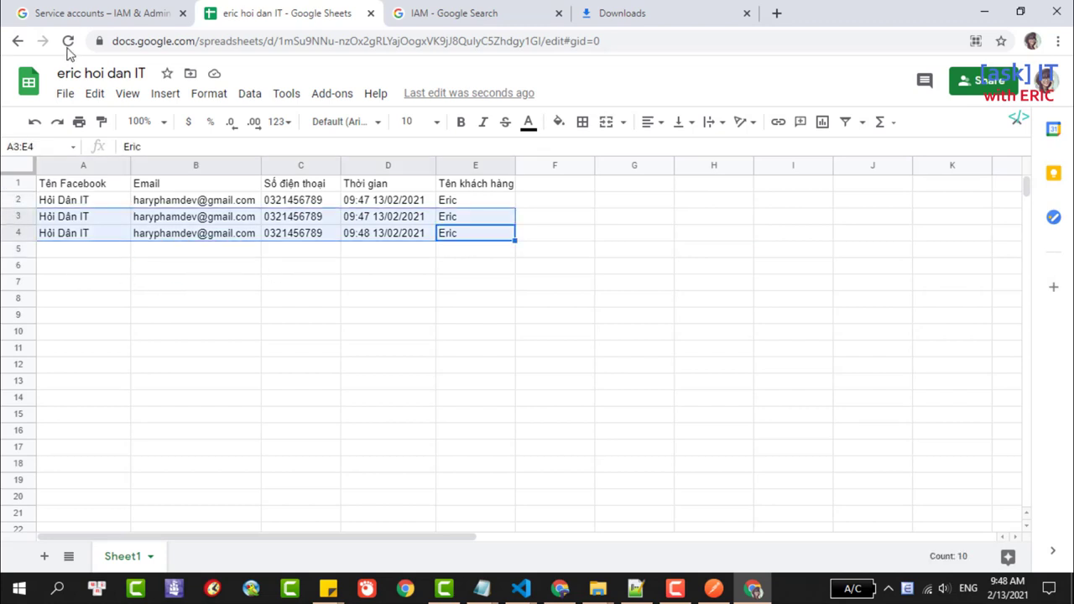
click(203, 284)
click(67, 252)
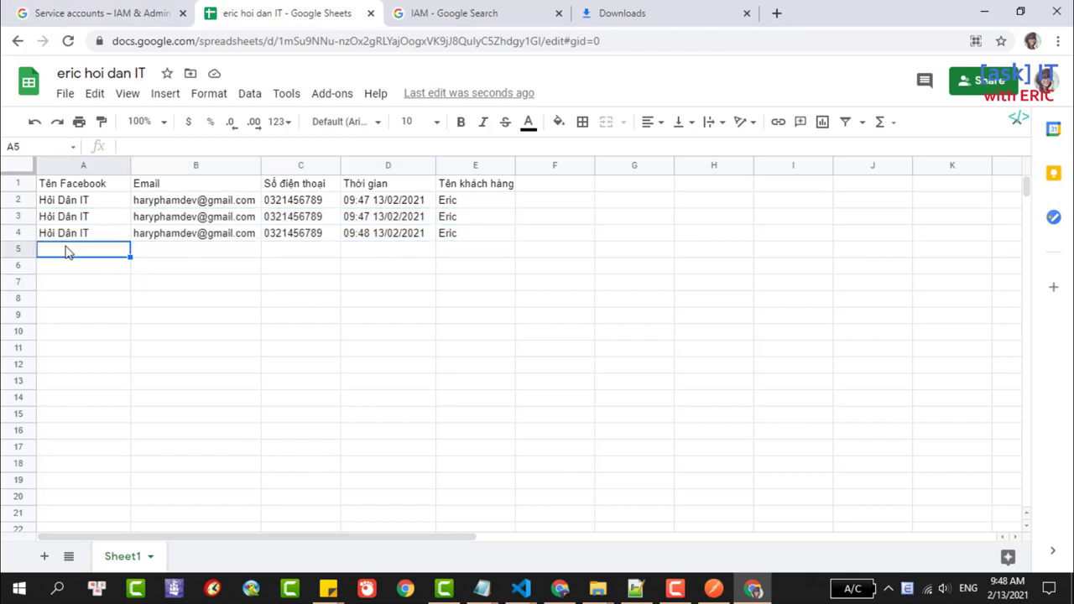
click(504, 252)
click(87, 254)
click(487, 251)
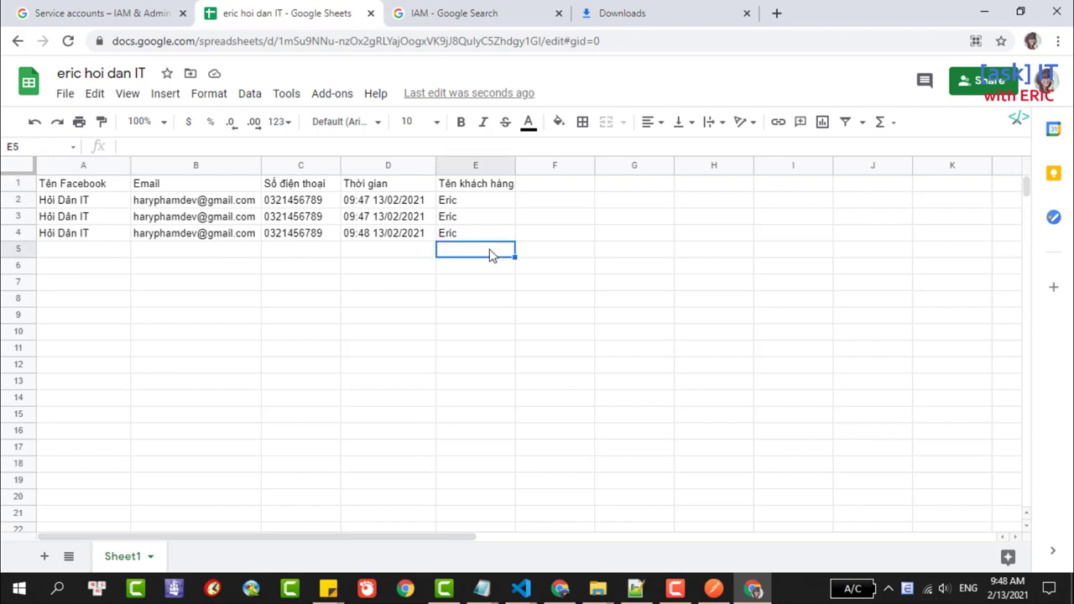
mouse_move(198, 237)
- Bring up the Hỏi Dân IT YouTube channel tab and scroll its home page to the top
click(560, 589)
click(58, 13)
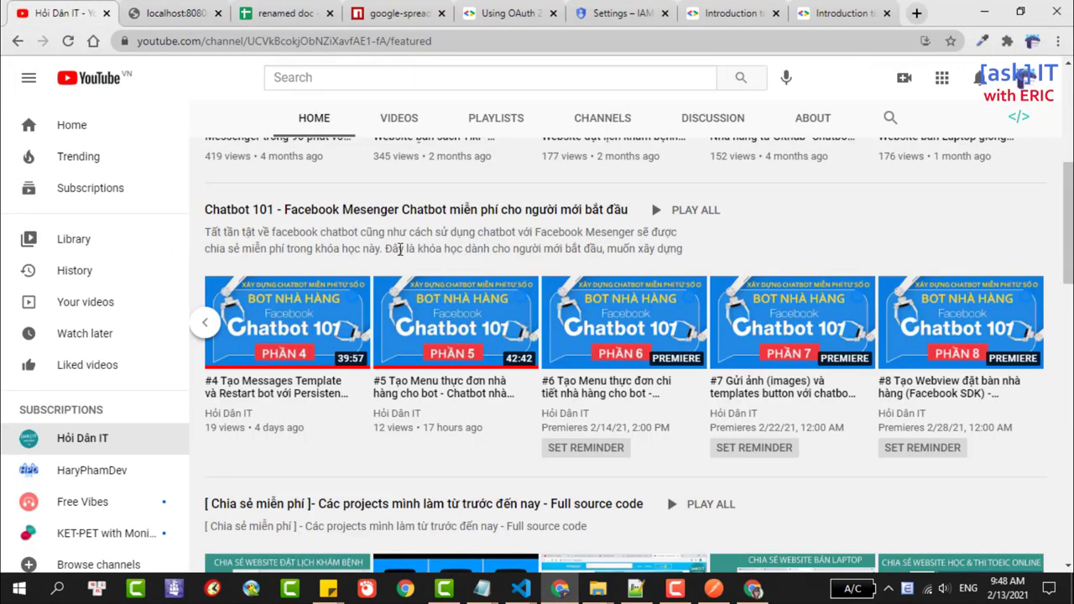
scroll(401, 249, up, 3)
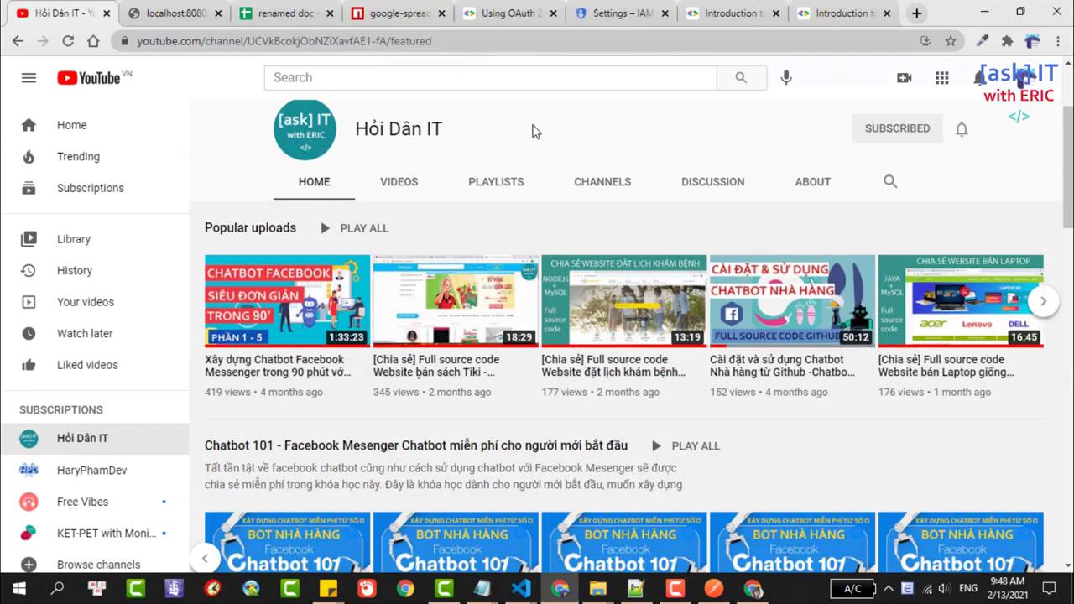